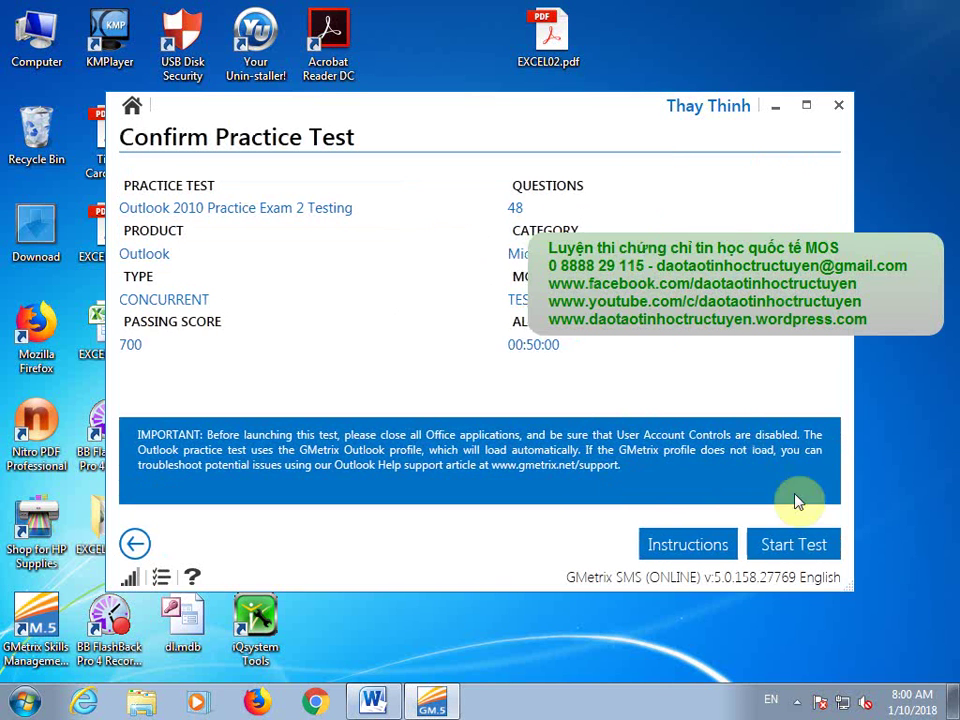
# Start the Outlook 2010 Practice Exam 2 test from the Confirm Practice Test page
pyautogui.click(810, 542)
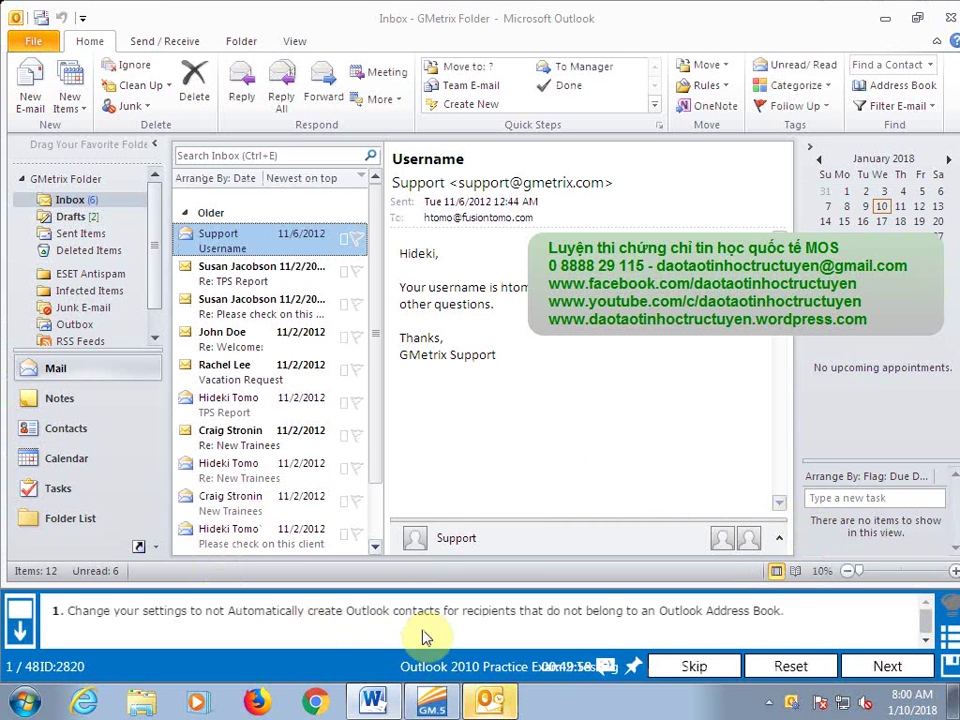
# Disable automatic Outlook contact creation for recipients outside the Address Book, then go to question 2
pyautogui.click(22, 42)
pyautogui.click(45, 269)
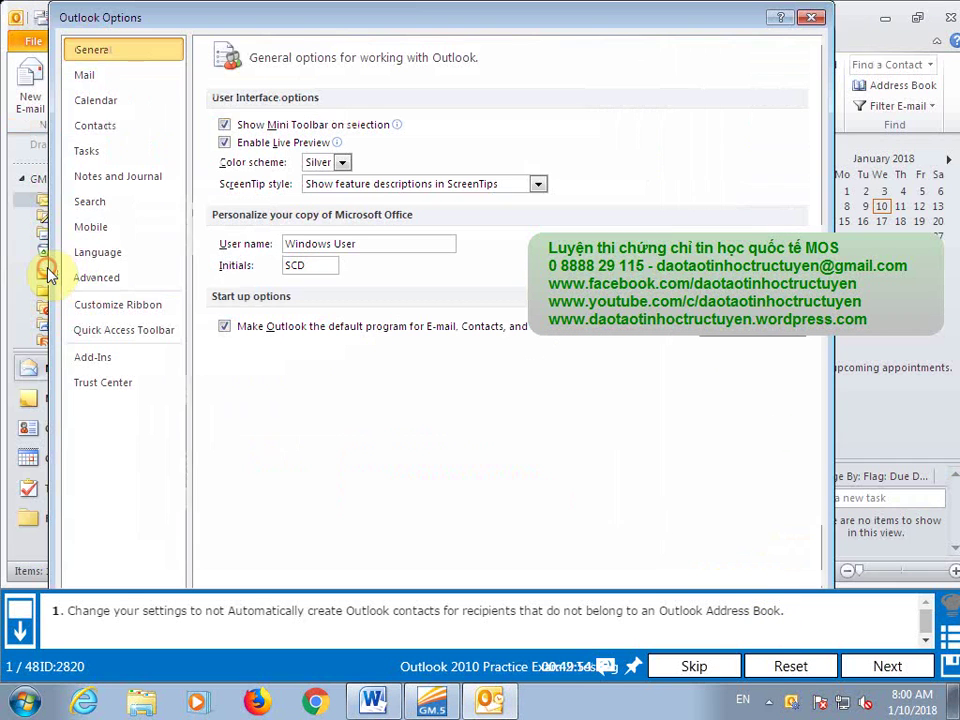
pyautogui.click(101, 128)
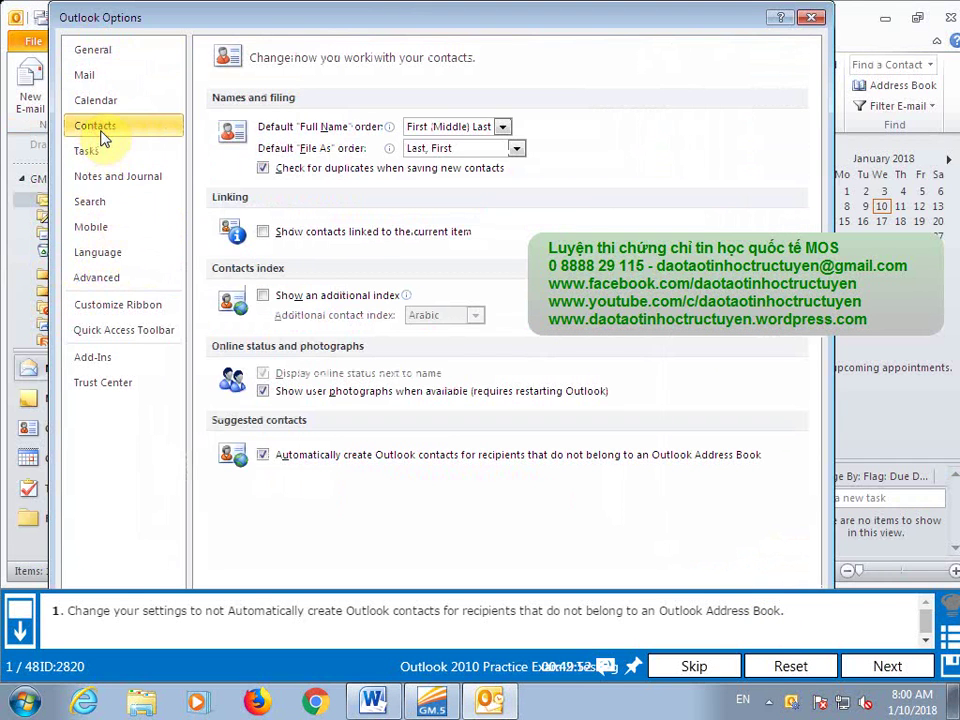
pyautogui.click(266, 456)
pyautogui.moveTo(682, 27); pyautogui.dragTo(682, 121)
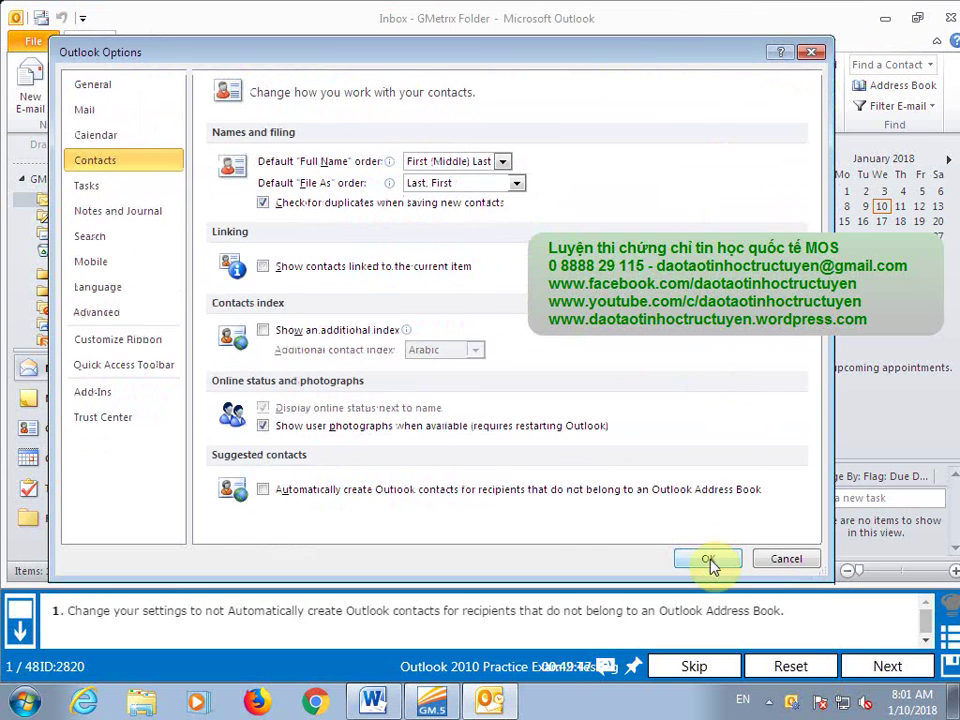
pyautogui.click(709, 559)
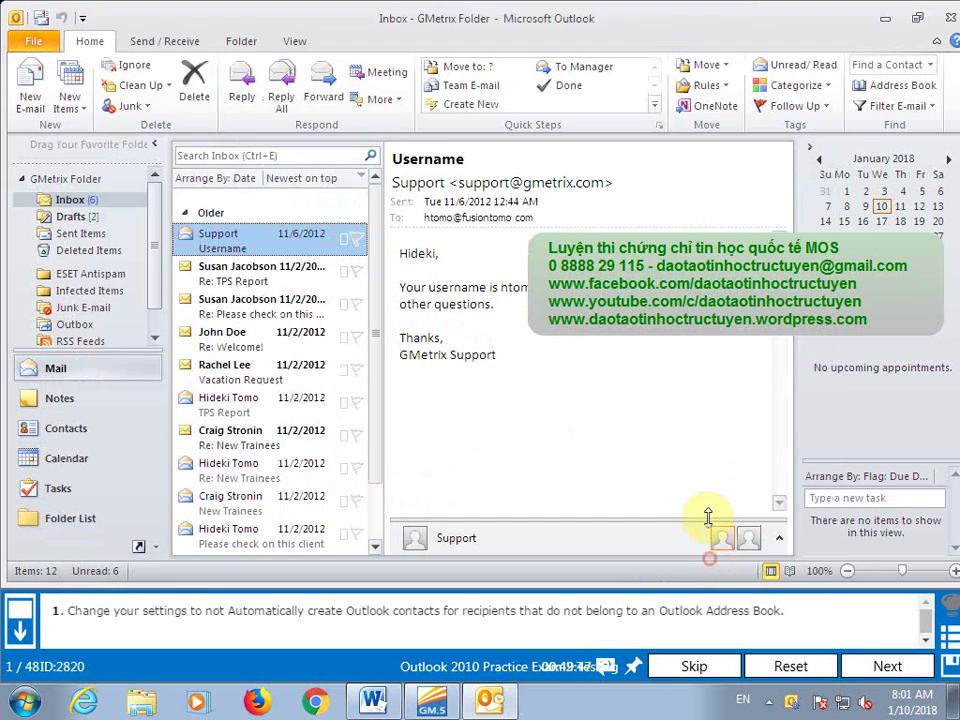
pyautogui.click(887, 666)
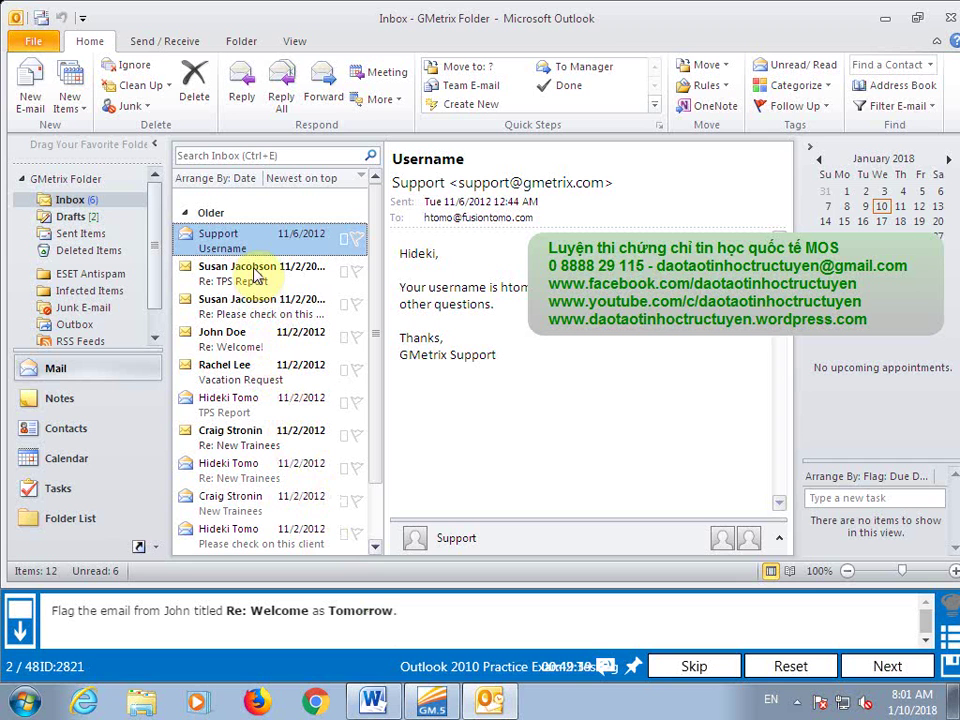
# Flag the Re: Welcome message for follow-up Tomorrow and advance to question 3
pyautogui.click(273, 345)
pyautogui.click(826, 107)
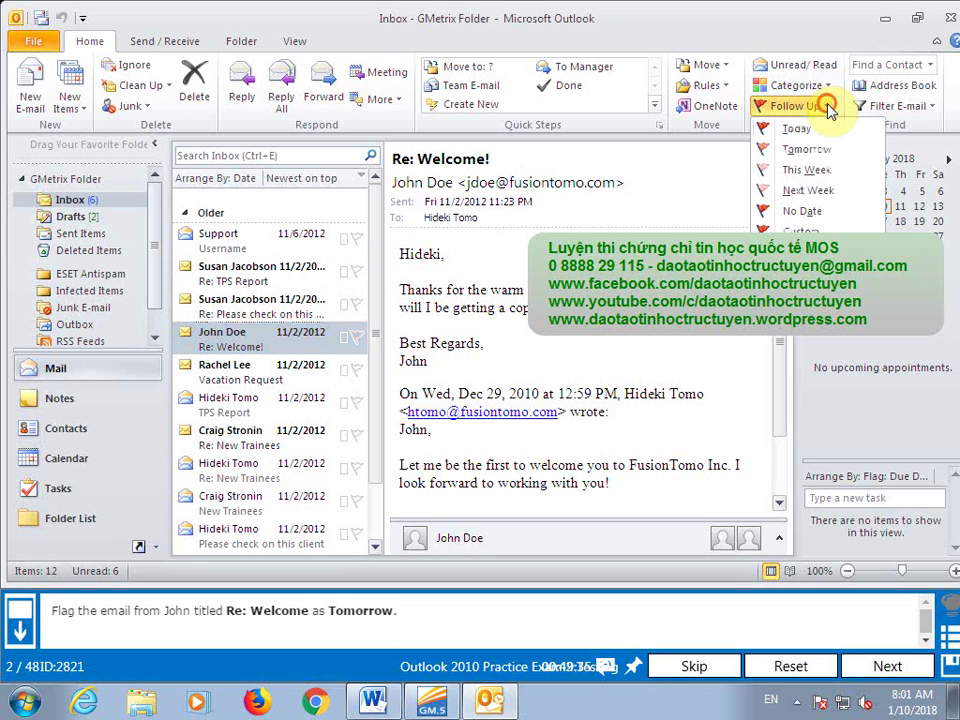
pyautogui.click(830, 150)
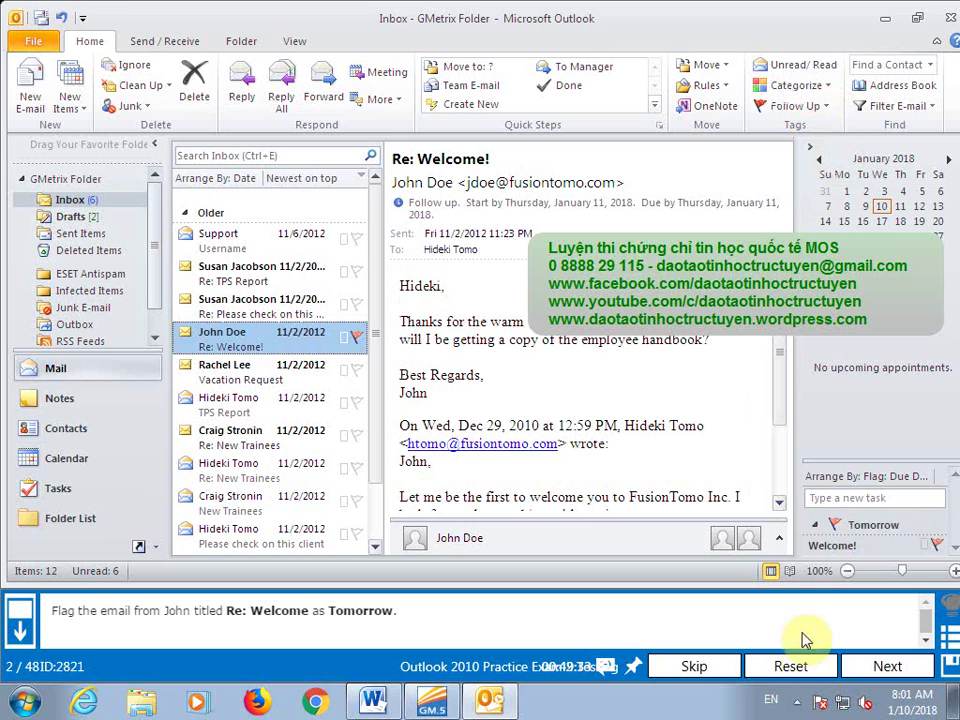
pyautogui.click(887, 665)
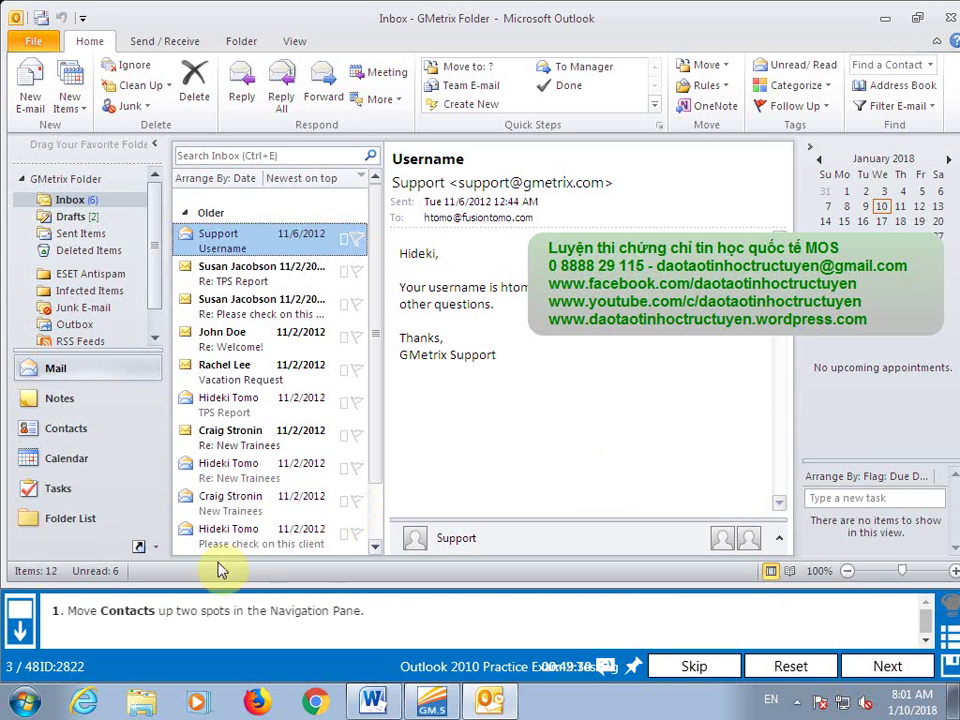
# Move Contacts up two places in the Navigation Pane button order, then go to question 4
pyautogui.click(150, 547)
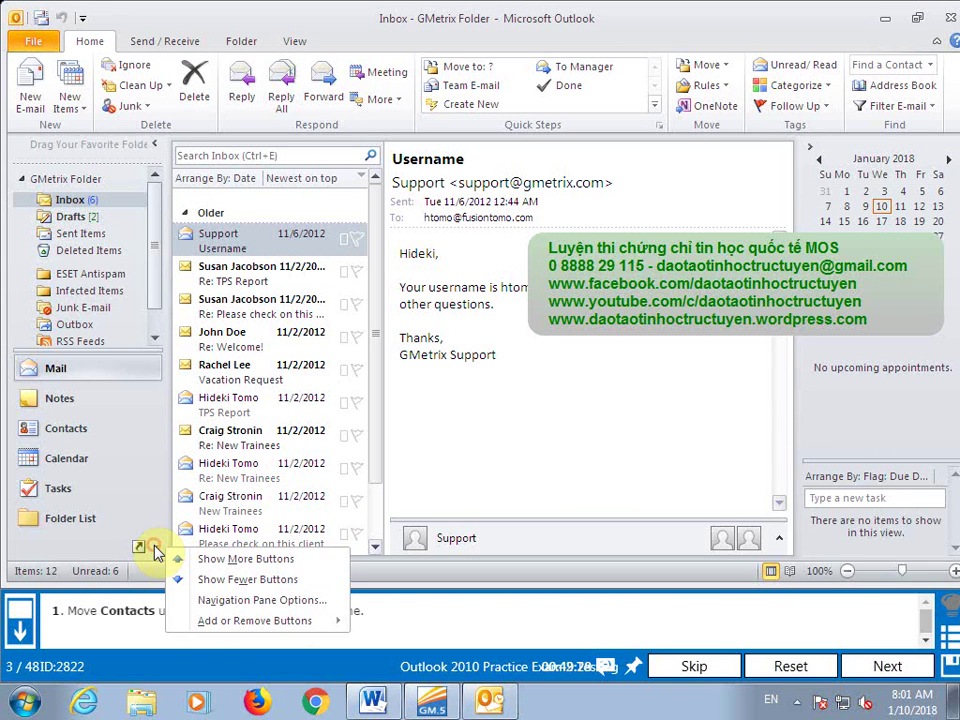
pyautogui.click(255, 601)
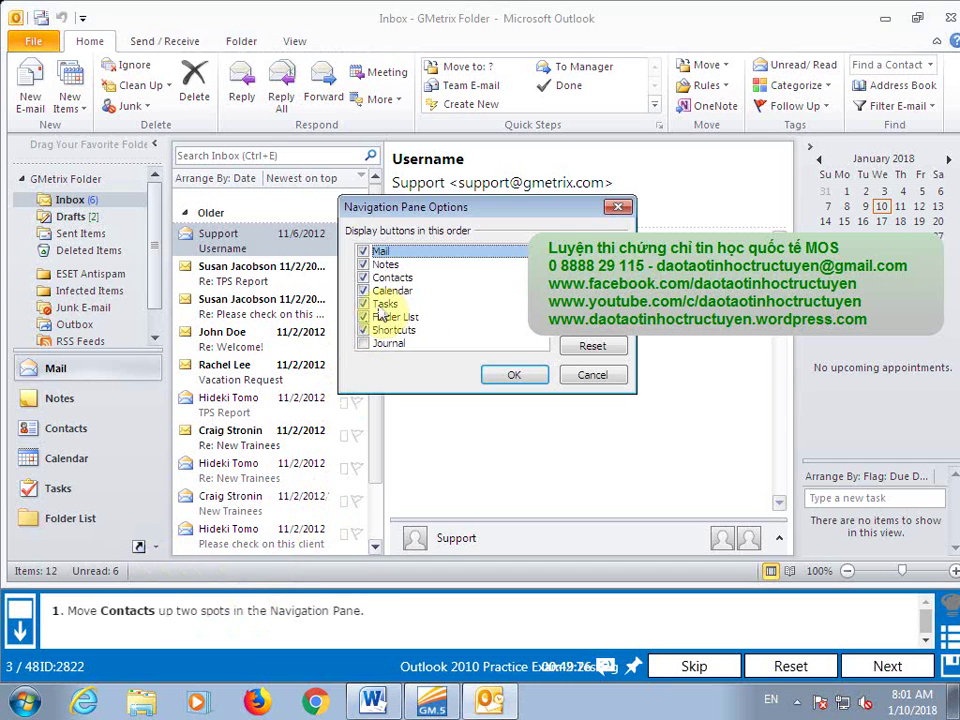
pyautogui.click(395, 277)
pyautogui.click(592, 255)
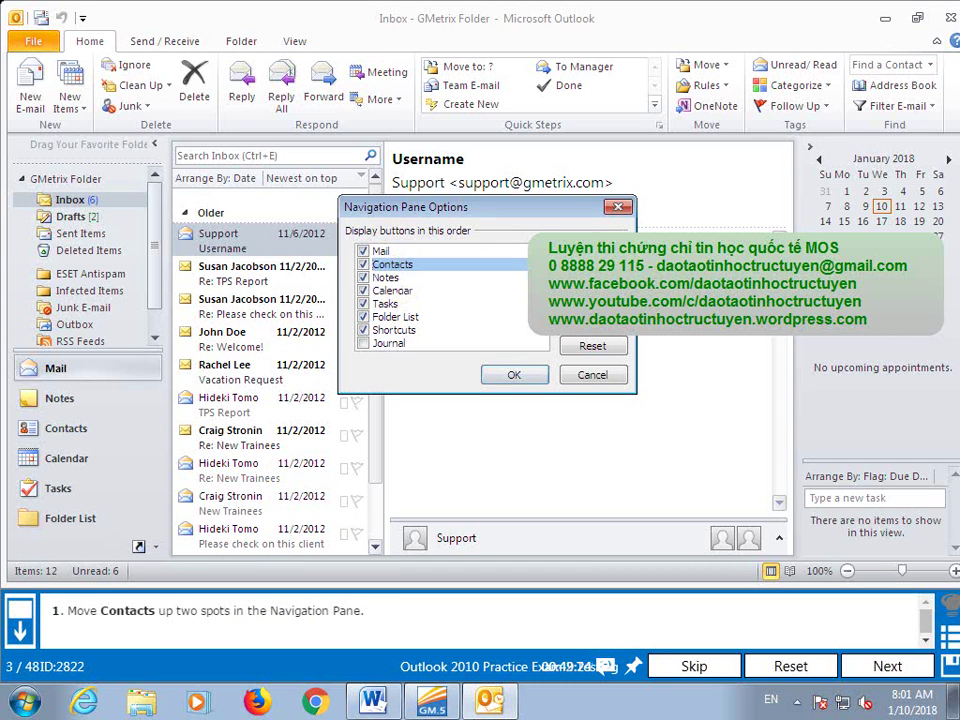
pyautogui.click(592, 255)
pyautogui.click(511, 376)
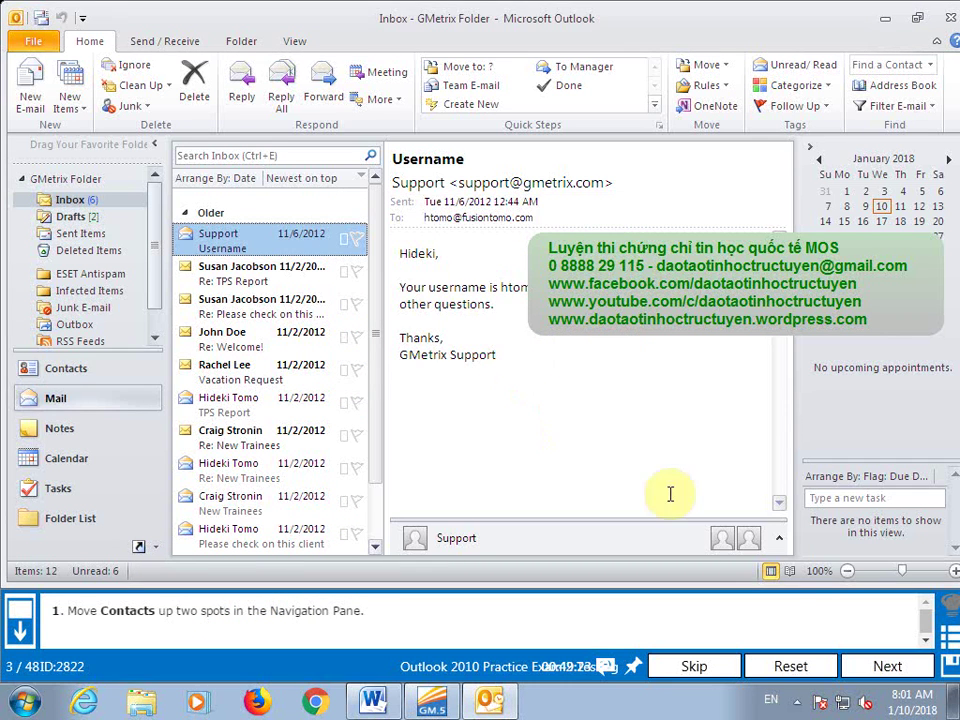
pyautogui.click(890, 668)
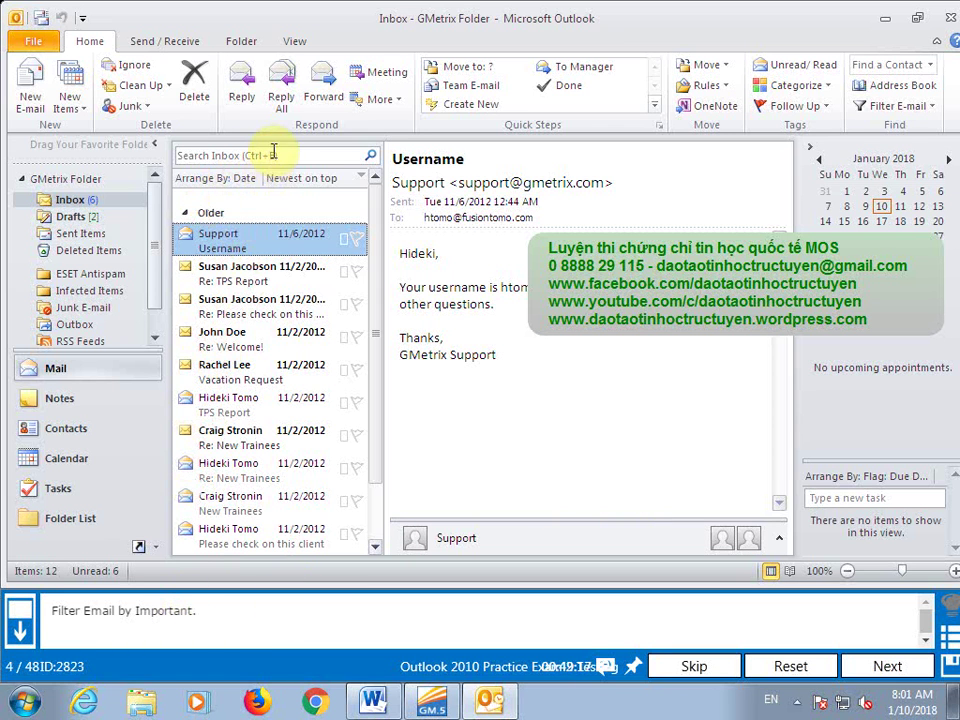
# Search All Mail Items filtered to Important, showing three messages, then advance to question 5
pyautogui.click(225, 155)
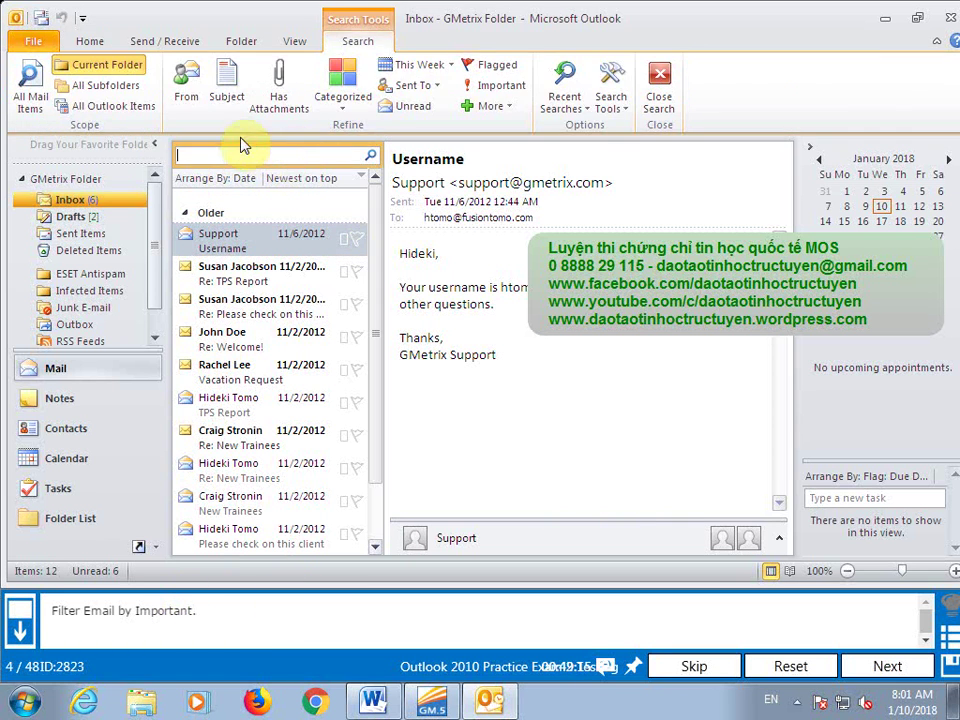
pyautogui.click(40, 105)
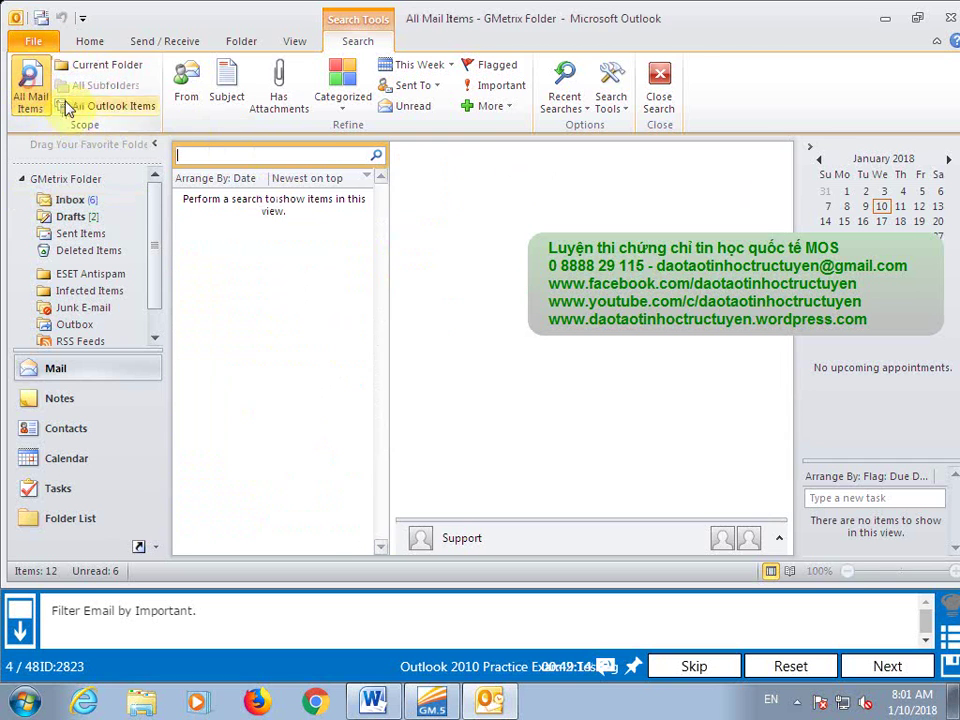
pyautogui.click(491, 88)
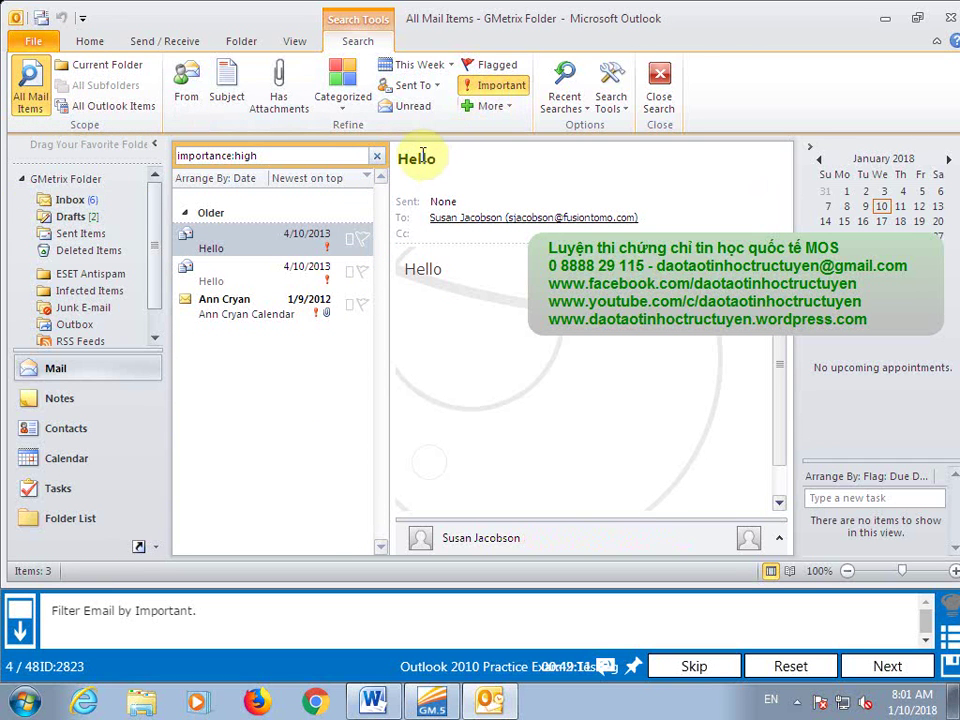
pyautogui.click(232, 312)
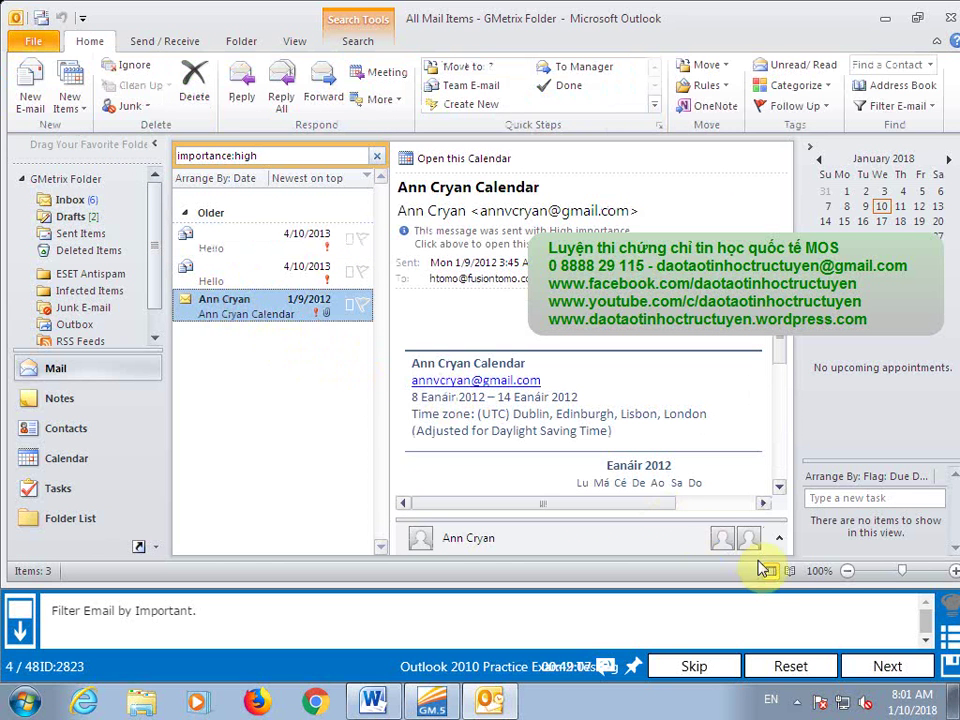
pyautogui.click(887, 666)
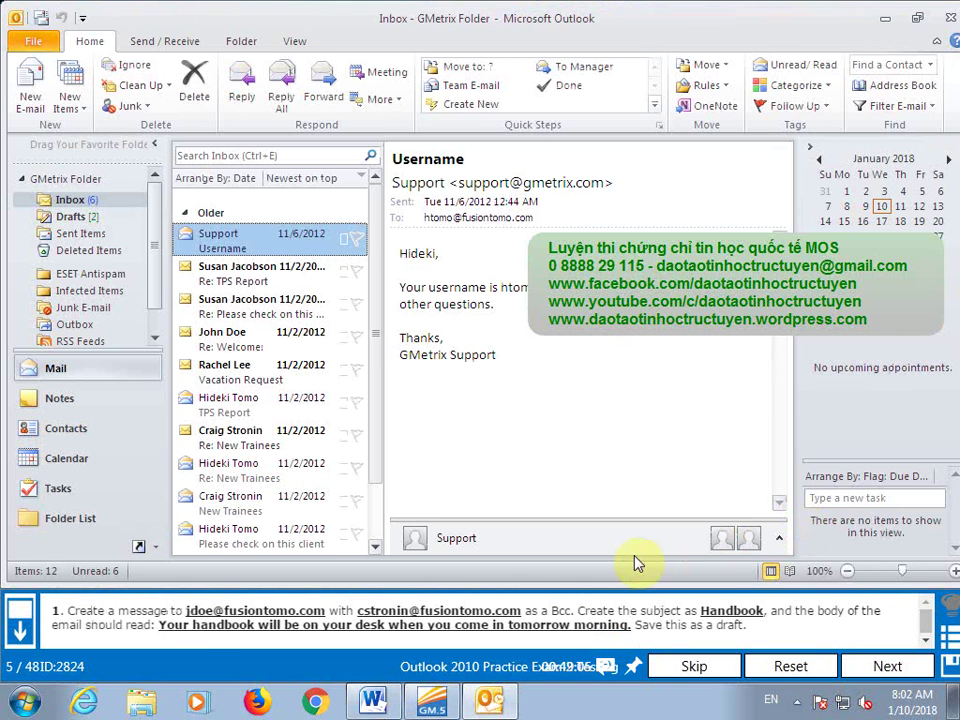
# Create a new message with one contact in To, another in Bcc, and subject Handbook
pyautogui.click(35, 90)
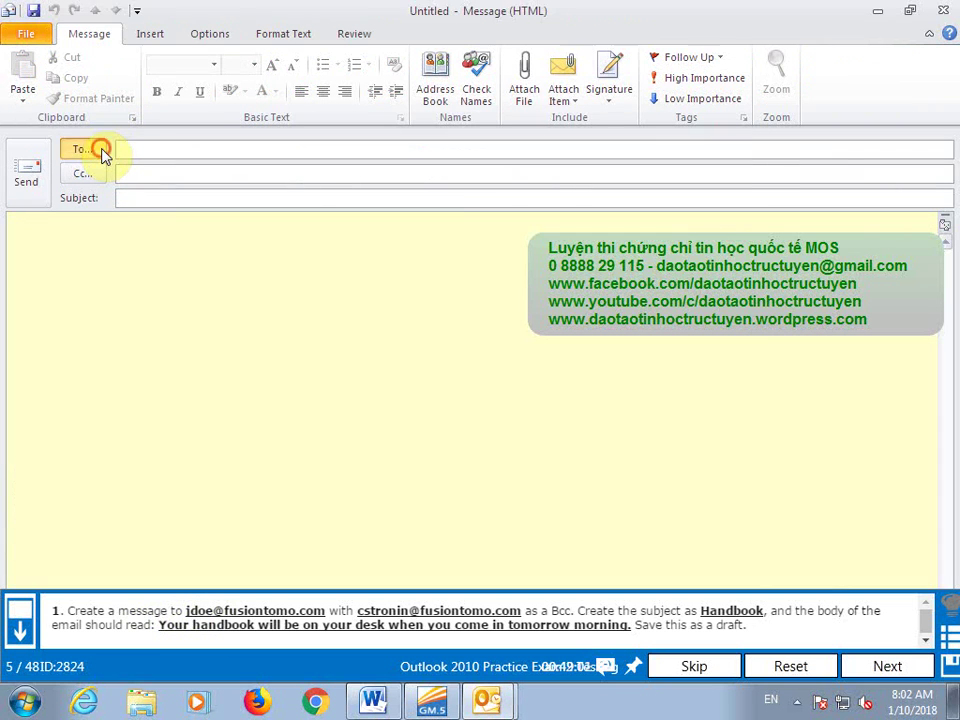
pyautogui.click(100, 150)
pyautogui.click(265, 276)
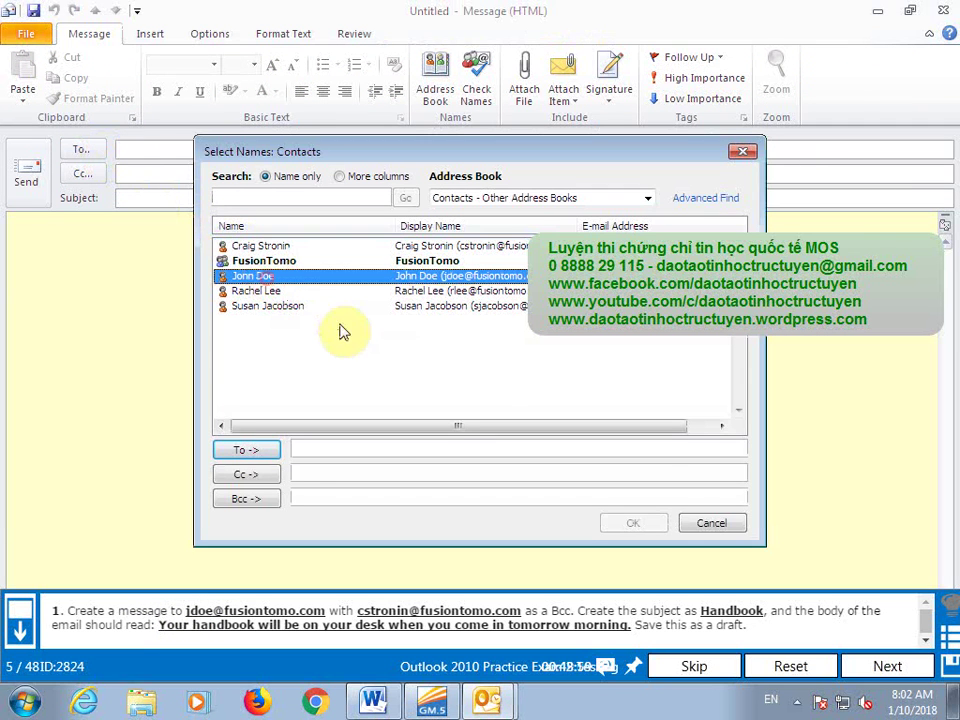
pyautogui.click(258, 452)
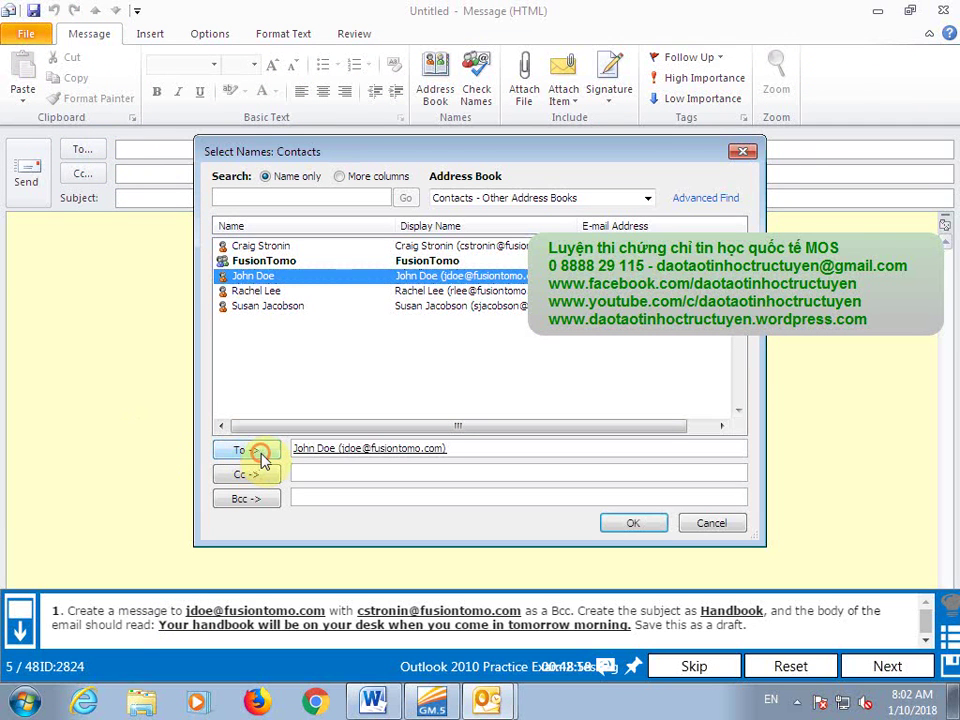
pyautogui.click(270, 247)
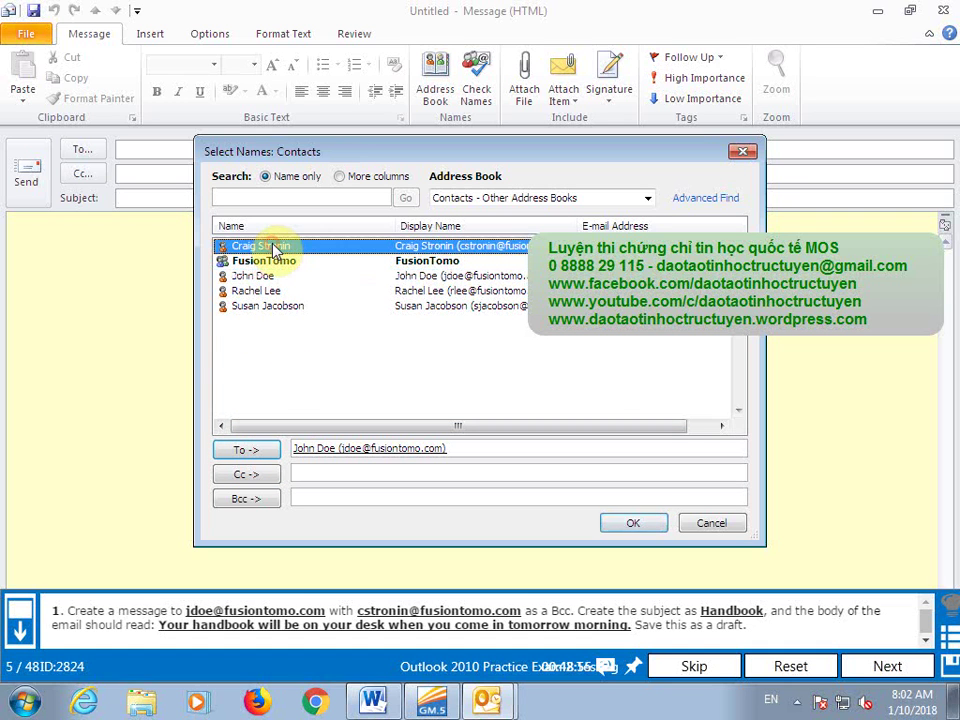
pyautogui.click(252, 503)
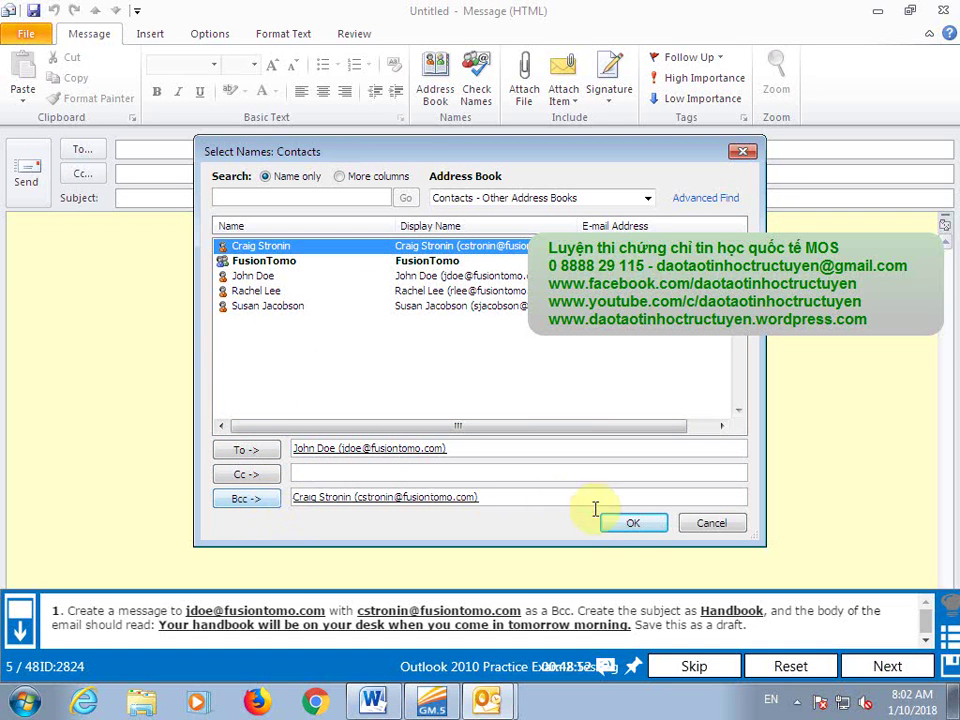
pyautogui.click(628, 524)
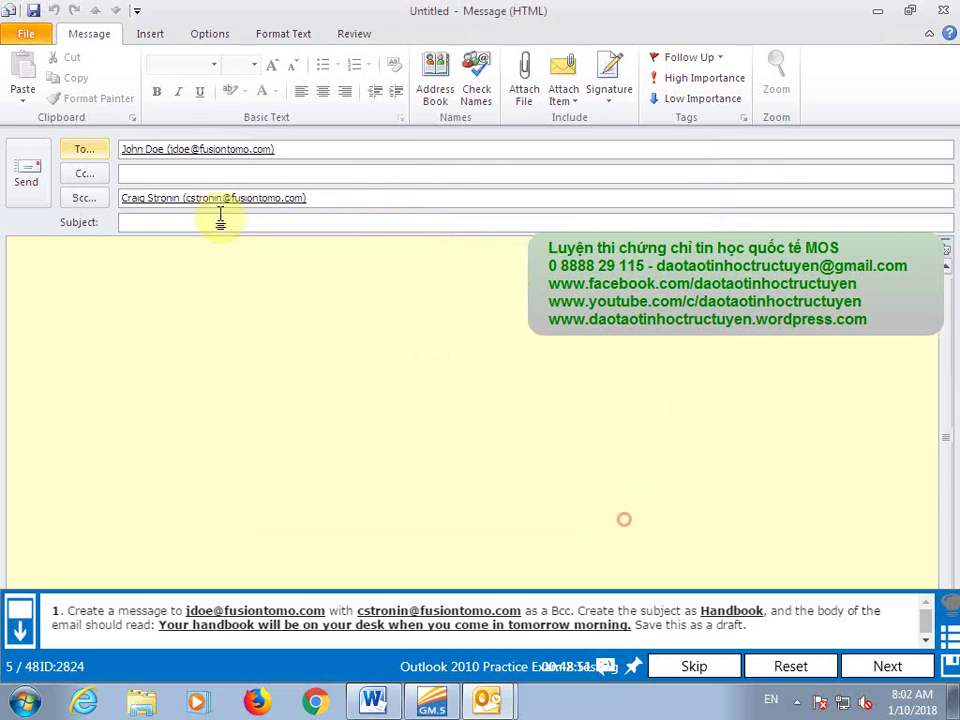
pyautogui.click(167, 222)
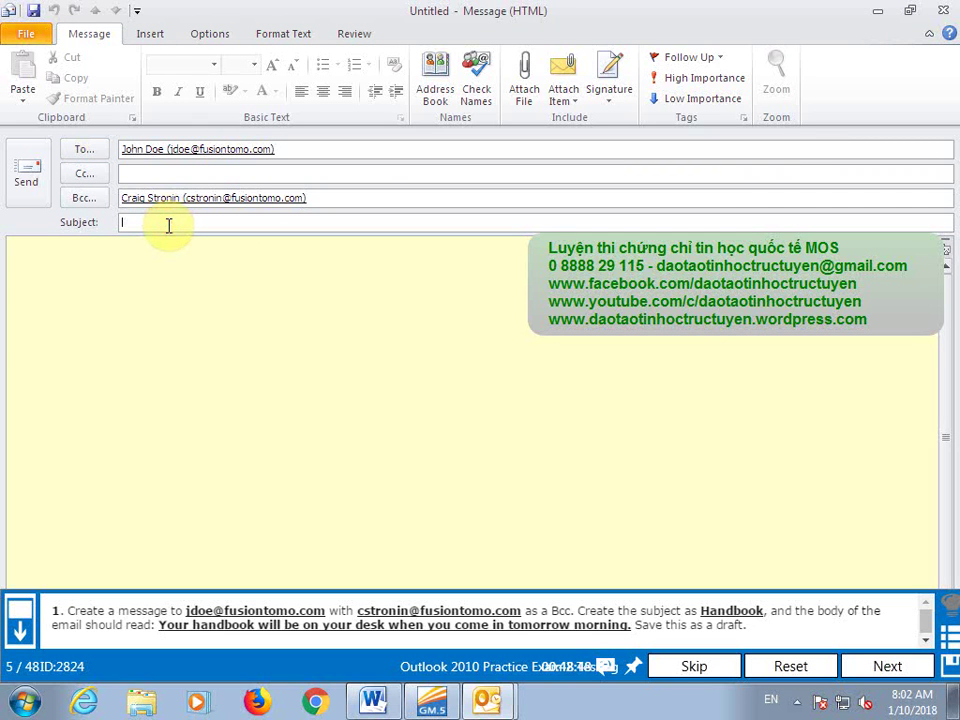
pyautogui.write('Handbook')
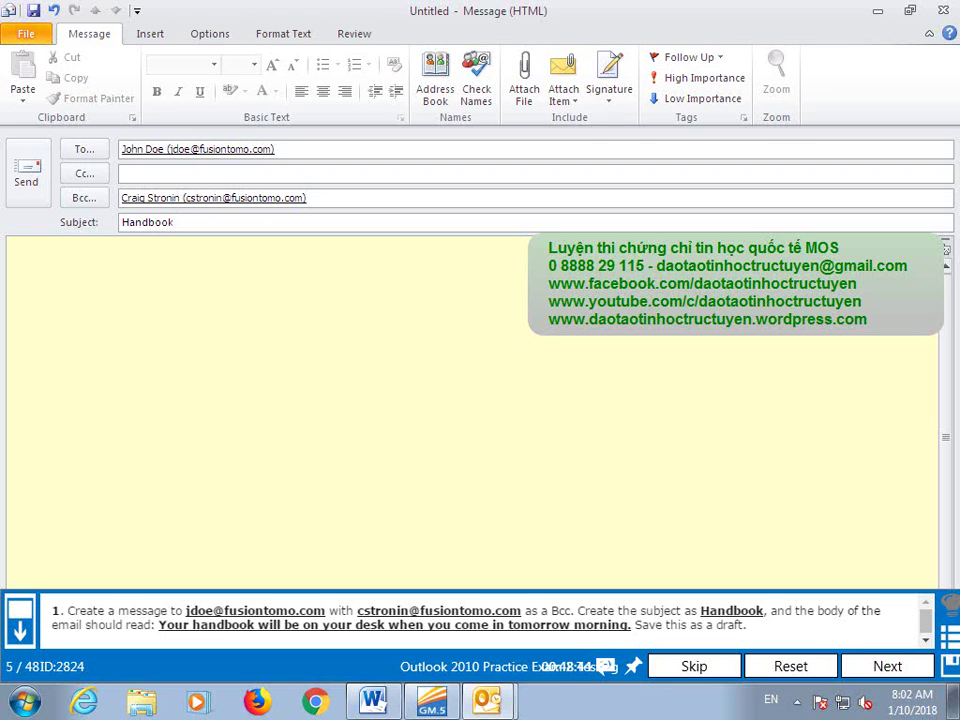
# Write the Handbook body about the handbook on your desk, then advance to question 6
pyautogui.click(170, 258)
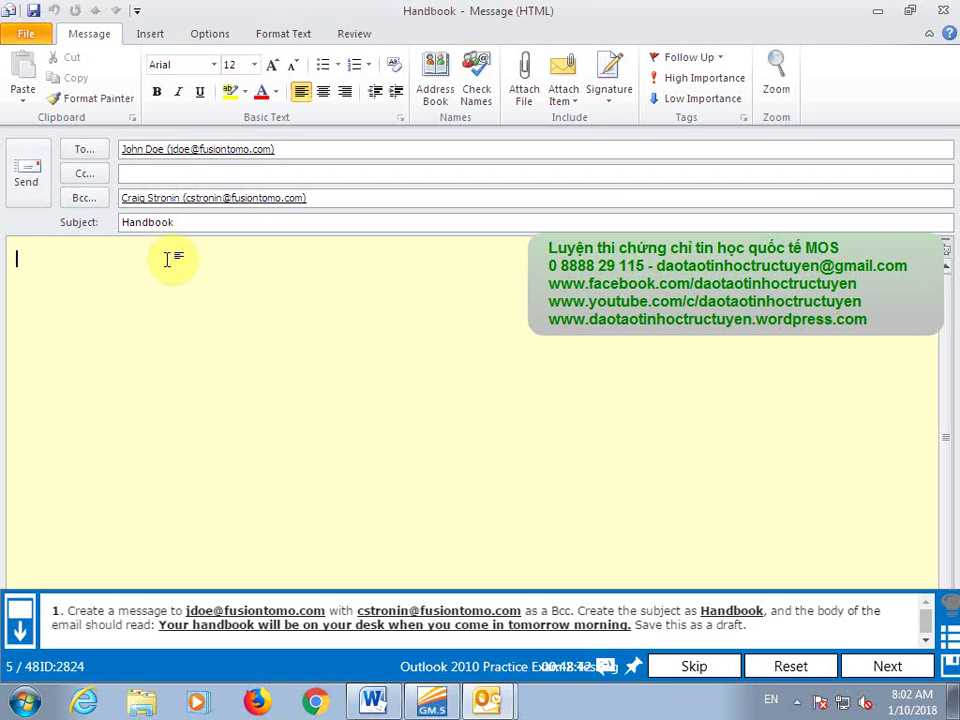
pyautogui.write('Y')
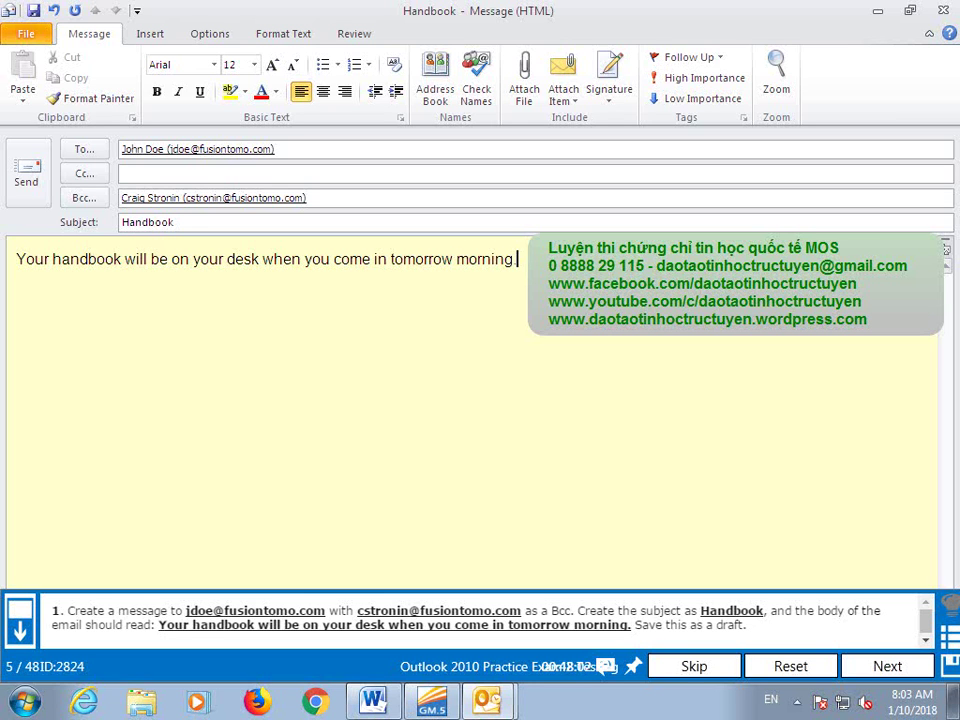
pyautogui.write('.')
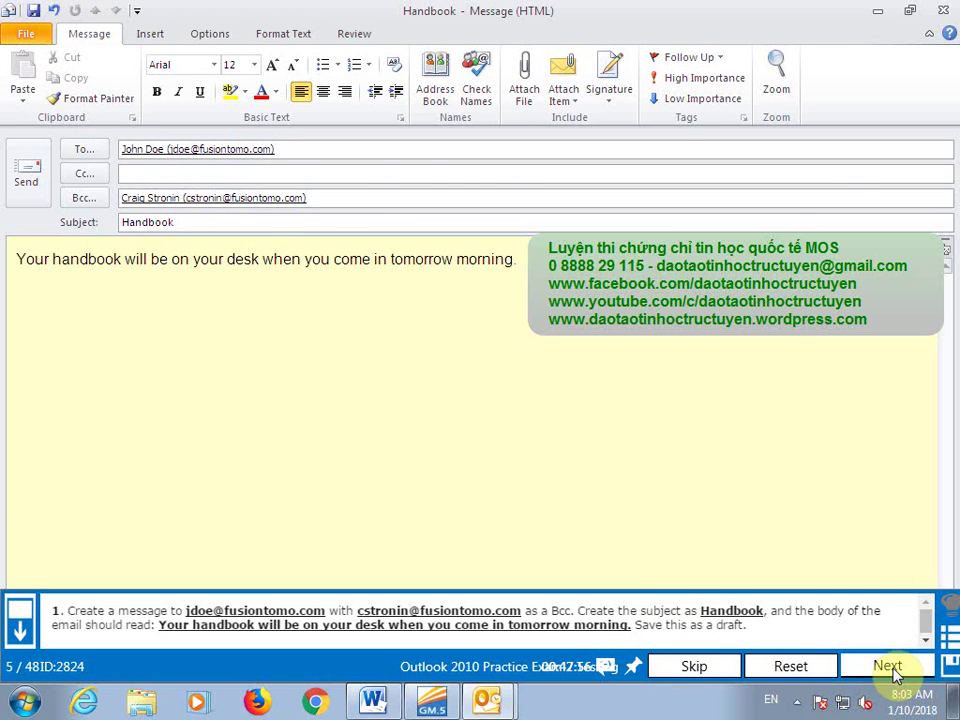
pyautogui.click(893, 672)
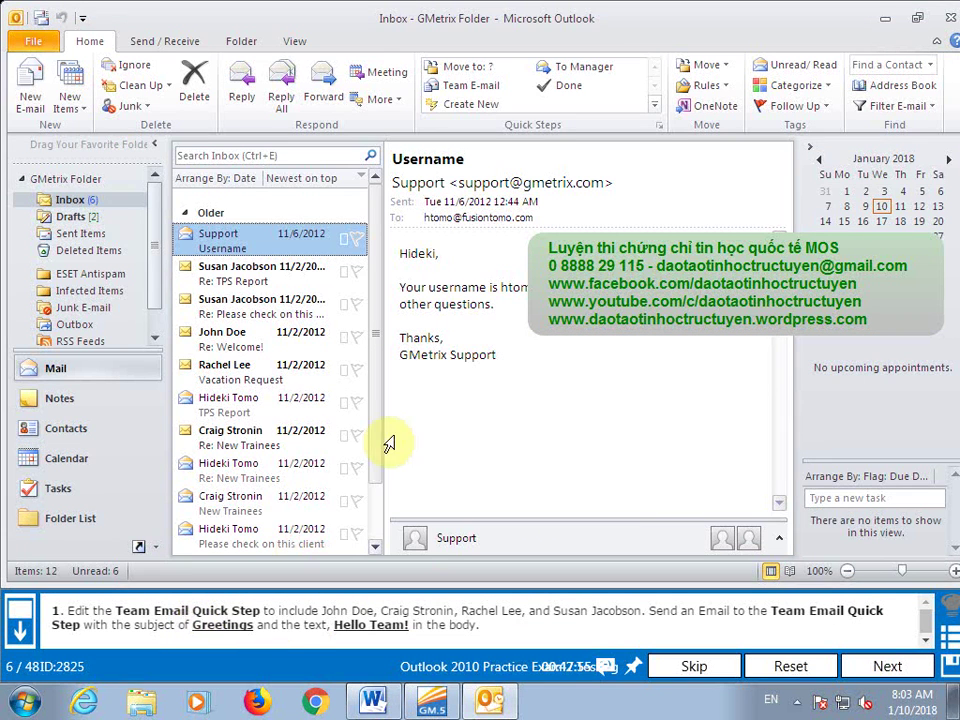
# Start a Team Email Quick Step message addressed to all four team contacts
pyautogui.click(472, 88)
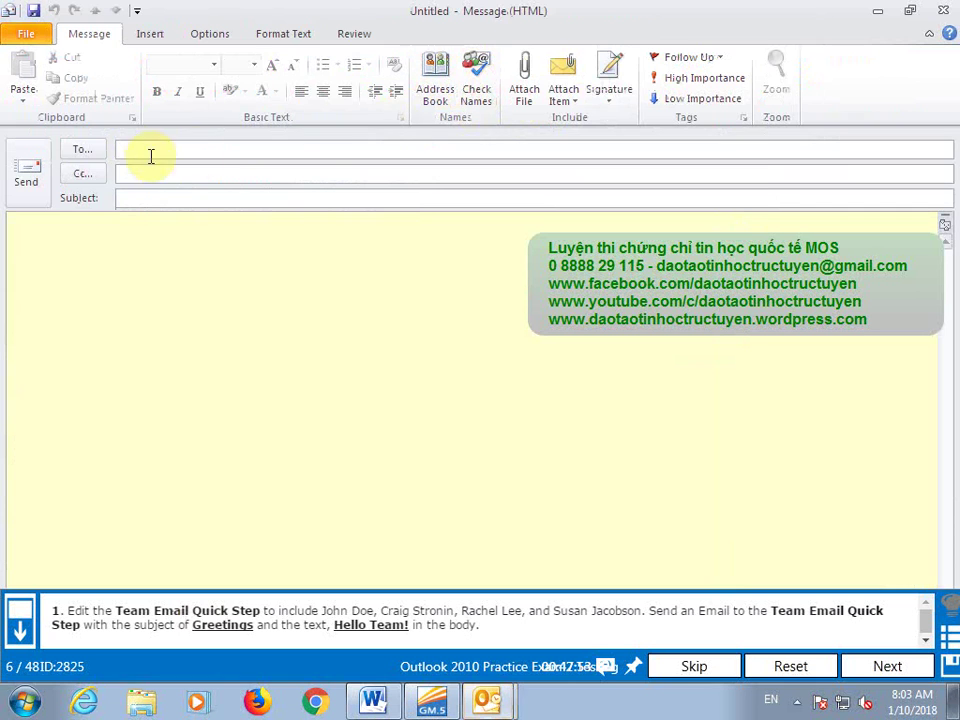
pyautogui.click(84, 149)
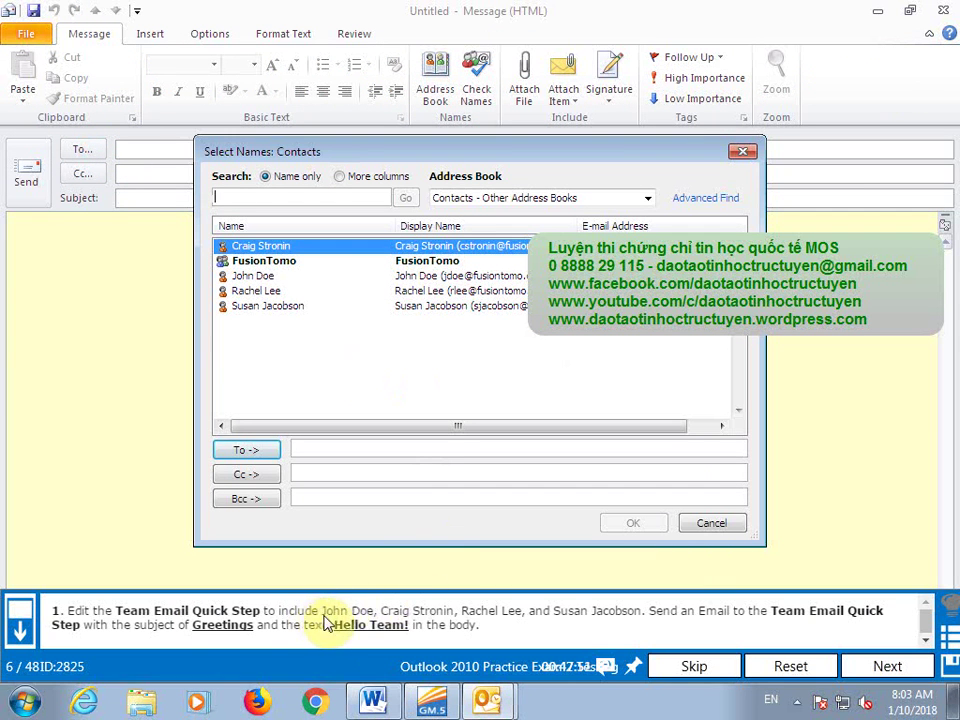
pyautogui.doubleClick(256, 277)
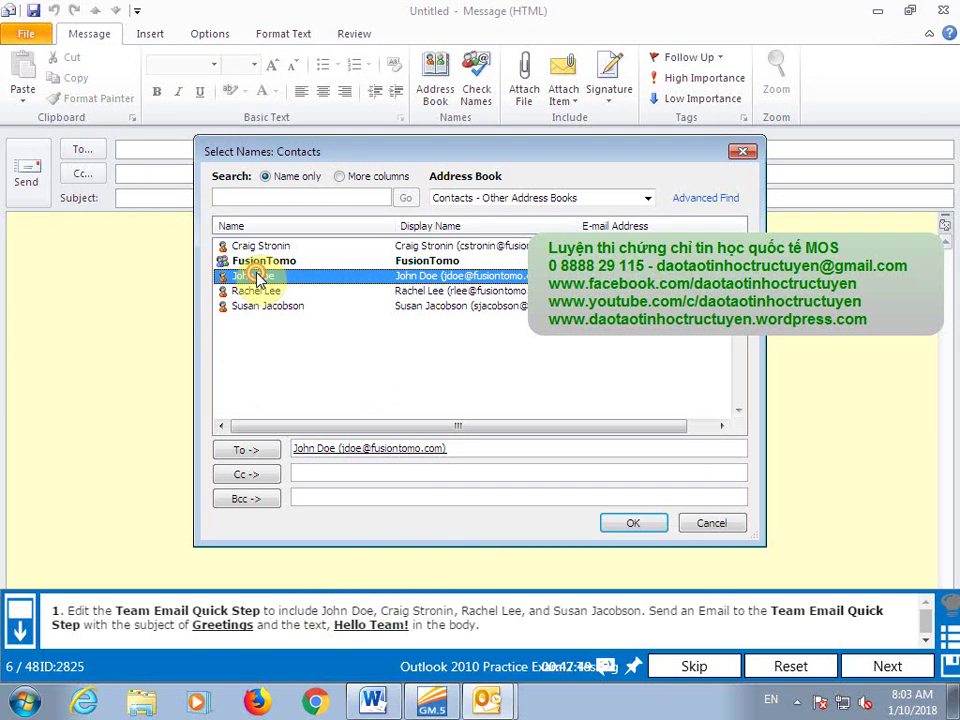
pyautogui.doubleClick(262, 246)
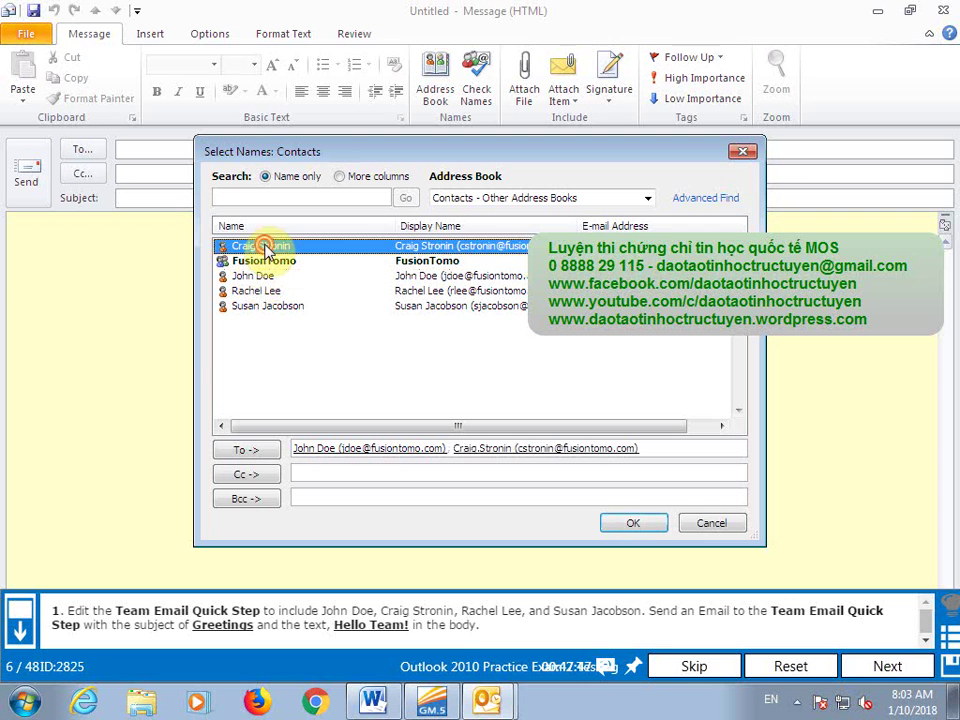
pyautogui.doubleClick(258, 290)
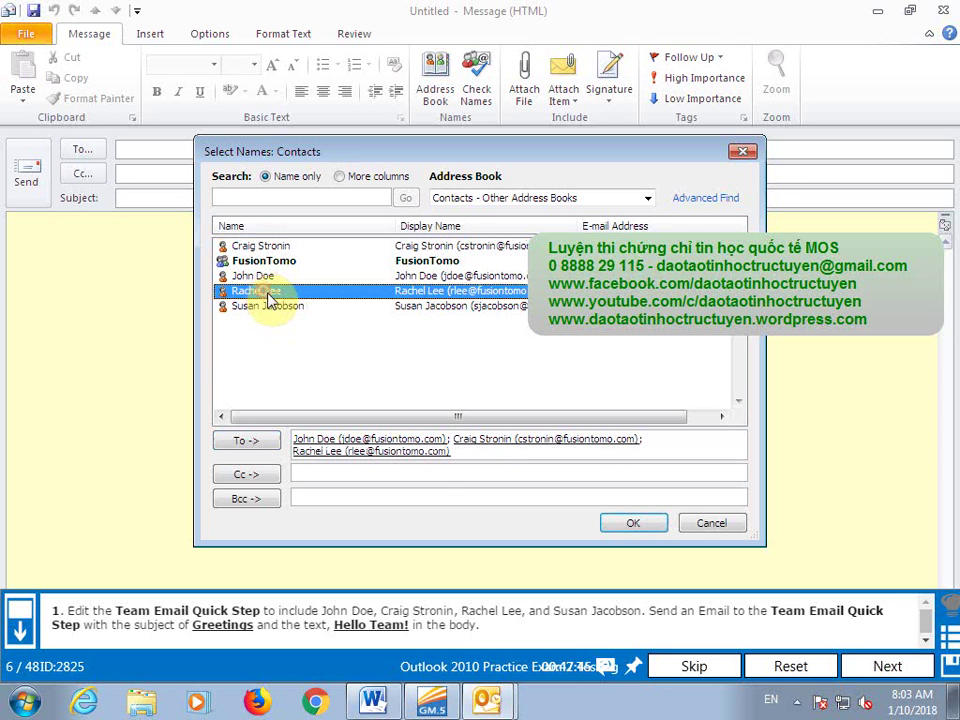
pyautogui.doubleClick(276, 308)
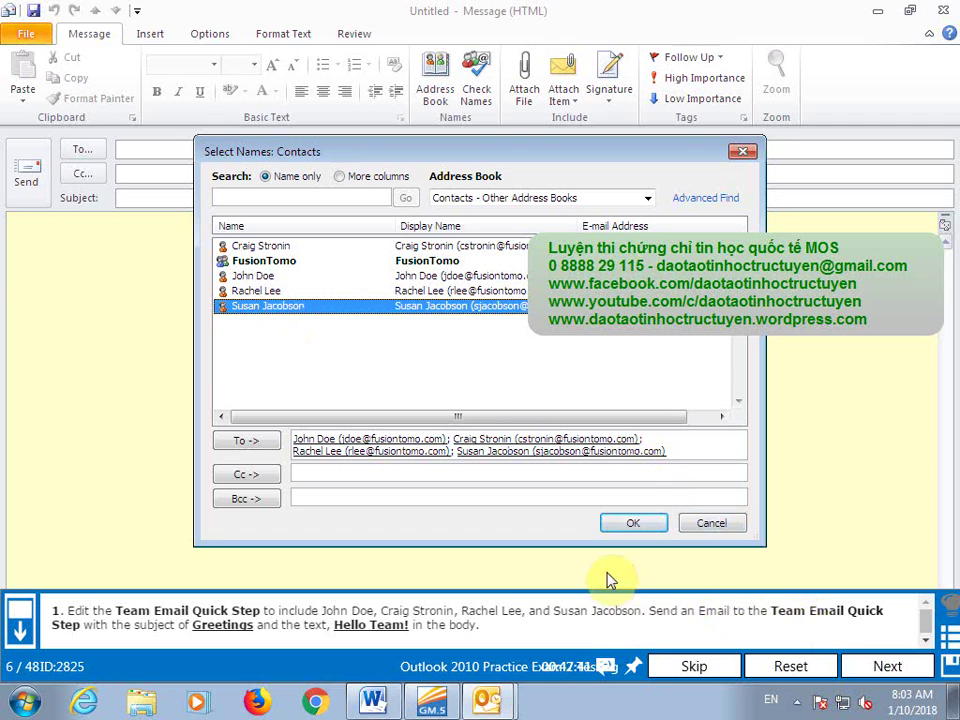
pyautogui.click(637, 524)
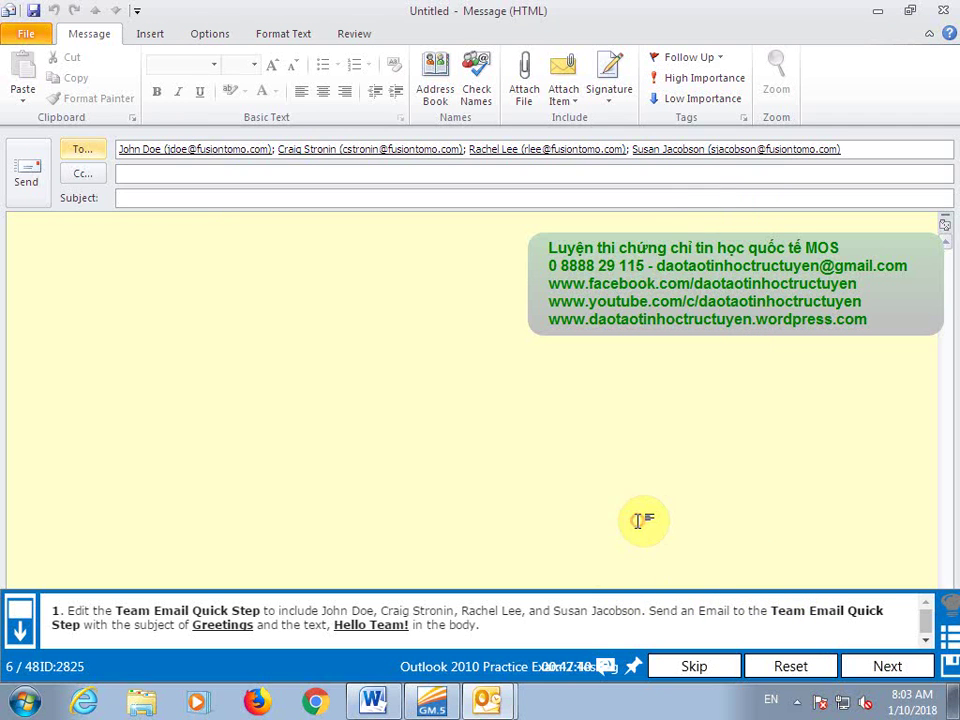
# Give the team message the subject Greetings and the body Hello Team!
pyautogui.click(159, 198)
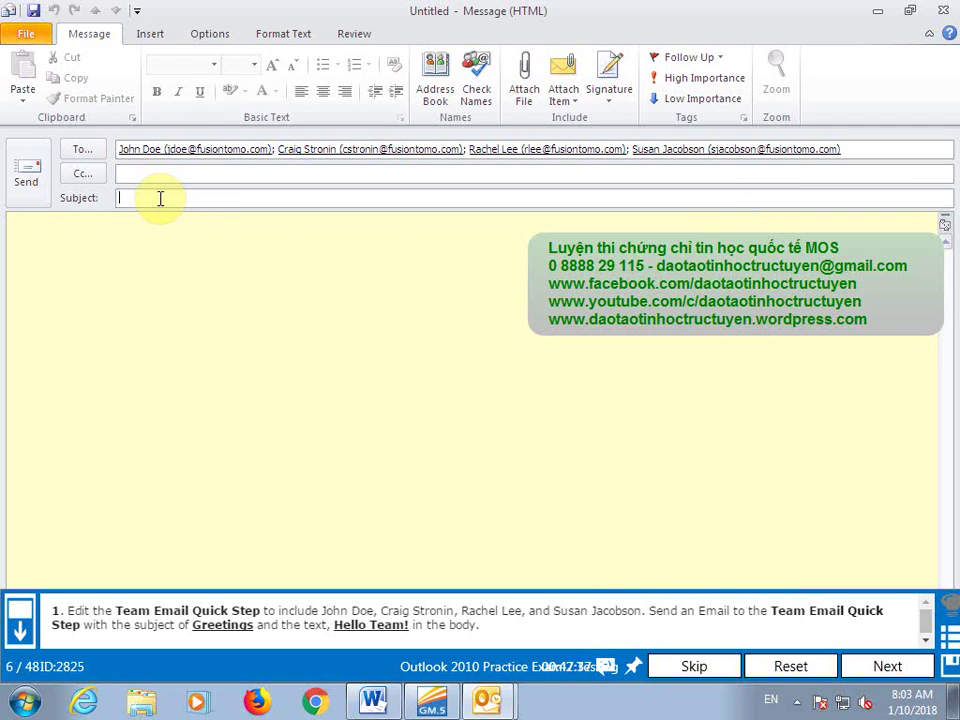
pyautogui.write('Greetings')
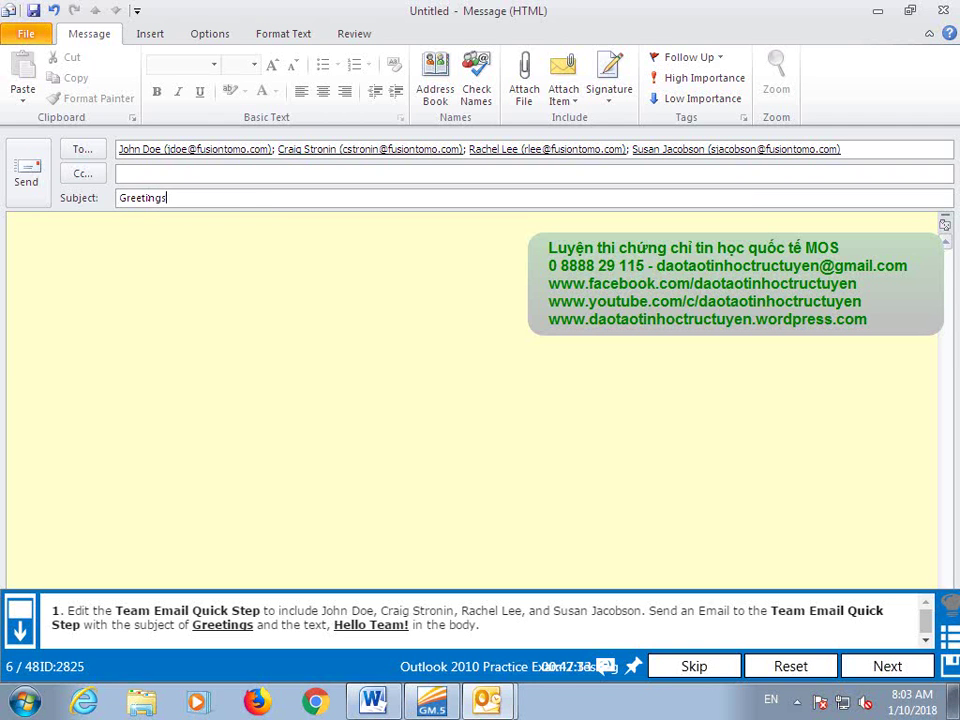
pyautogui.click(172, 248)
pyautogui.write('Hello Team!')
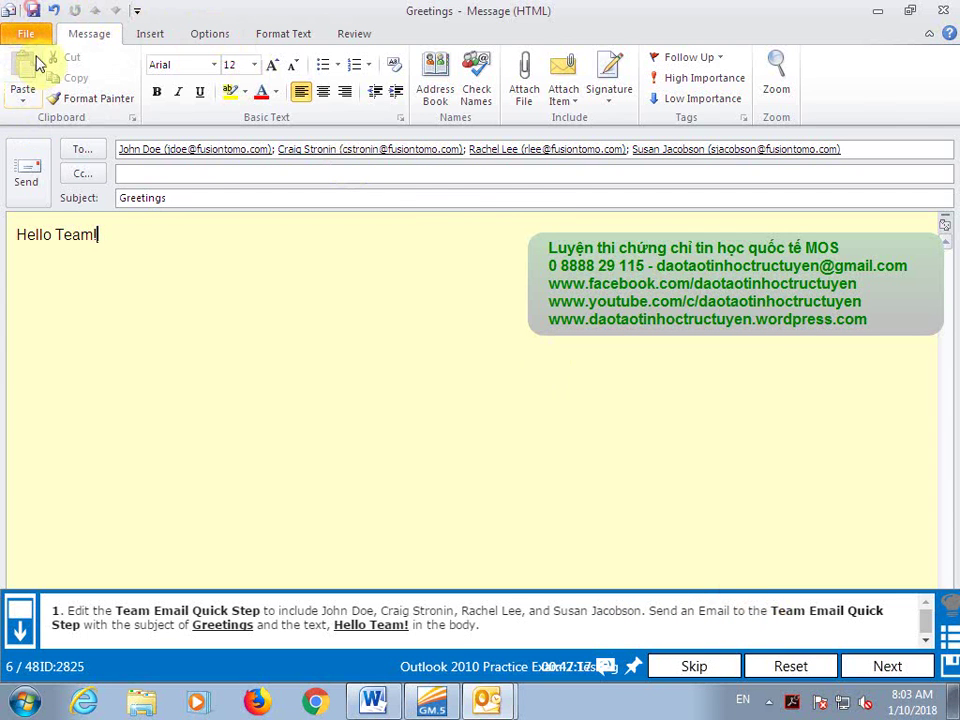
# Send the Greetings message, advance to question 7, and show the Drafts folder
pyautogui.click(27, 180)
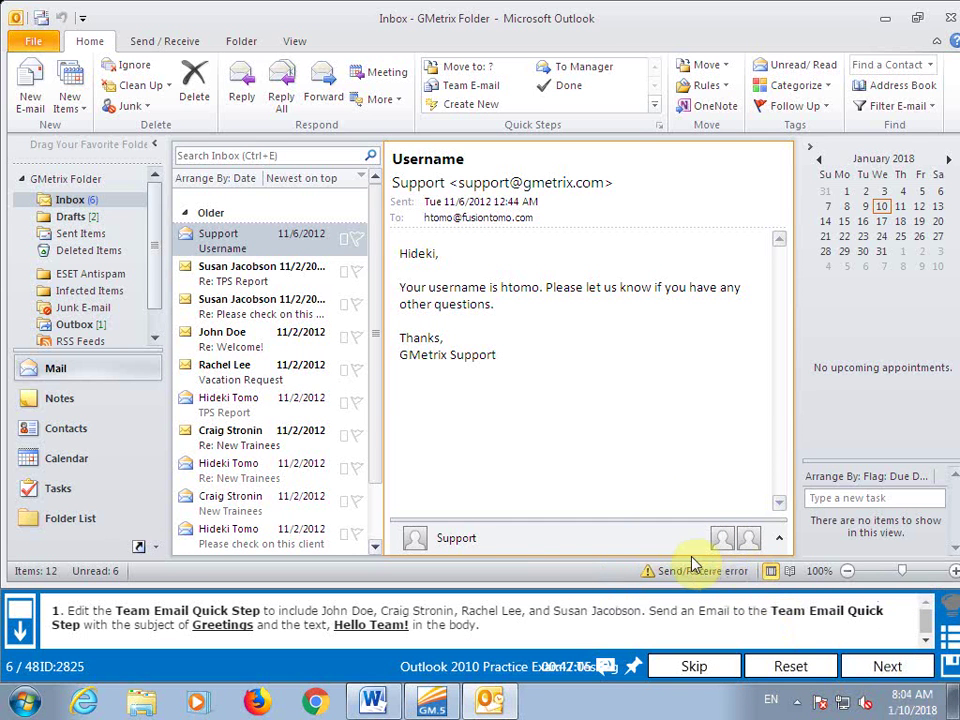
pyautogui.click(887, 666)
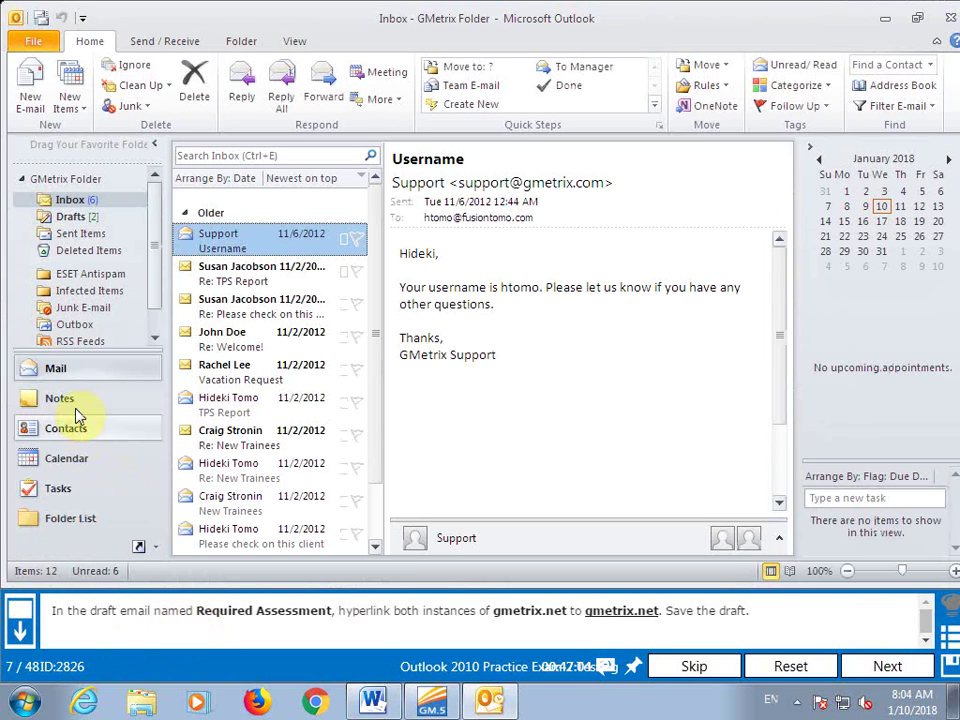
pyautogui.click(62, 217)
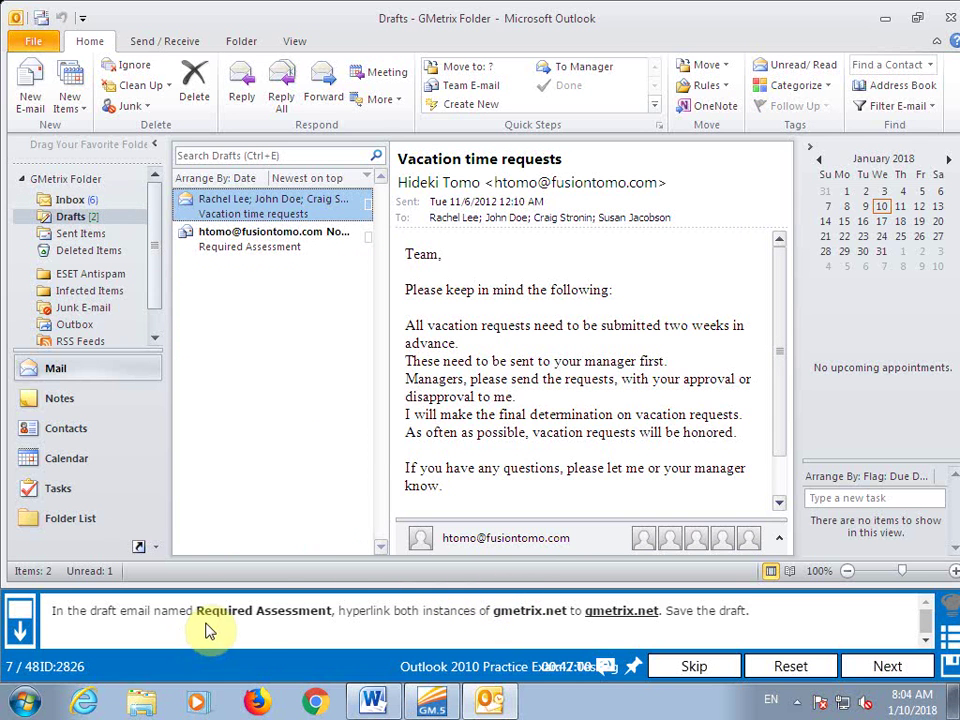
pyautogui.click(213, 246)
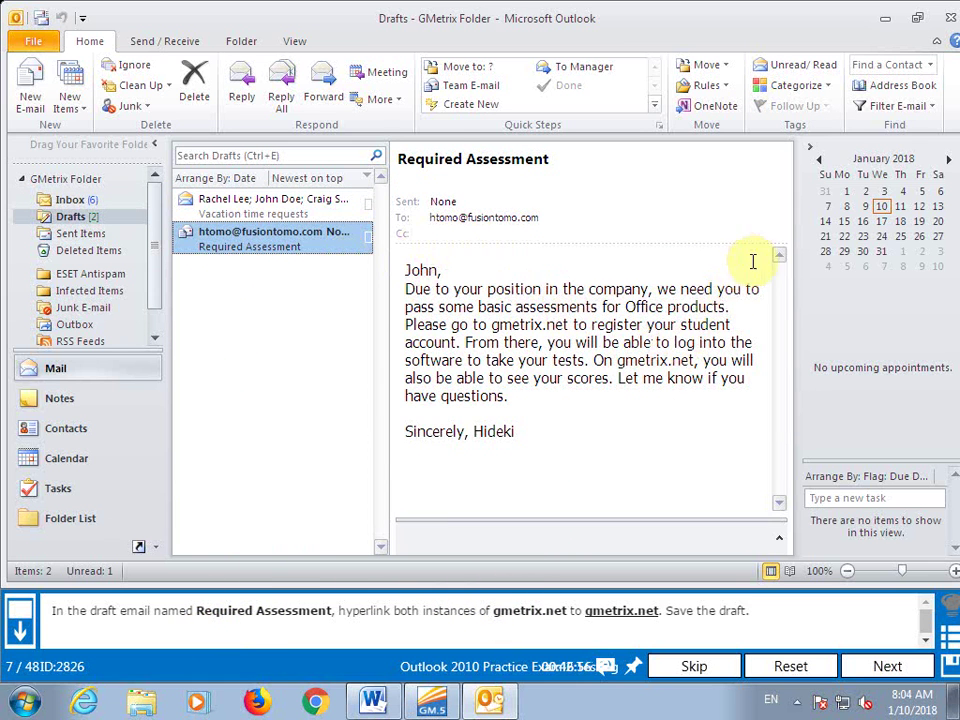
pyautogui.doubleClick(262, 257)
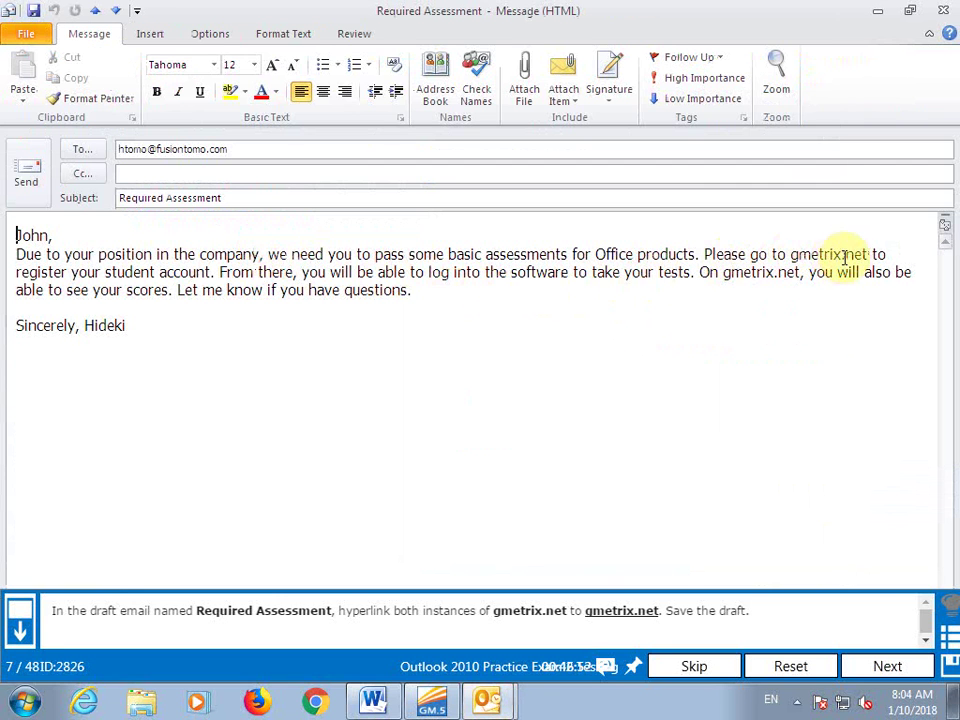
pyautogui.moveTo(790, 255); pyautogui.dragTo(831, 257)
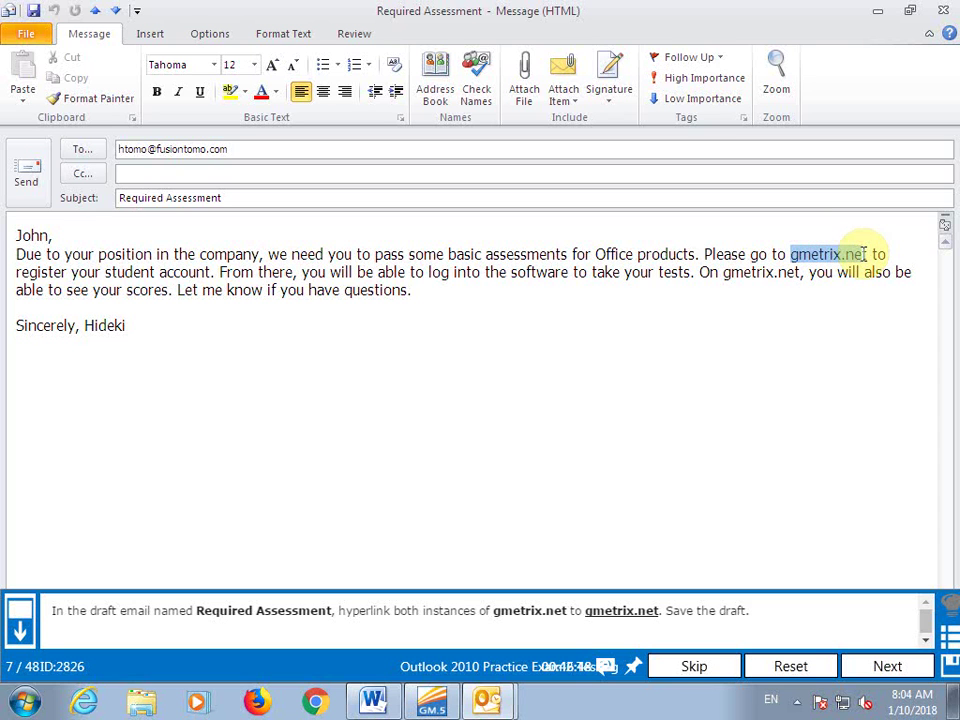
pyautogui.moveTo(862, 254); pyautogui.dragTo(868, 256)
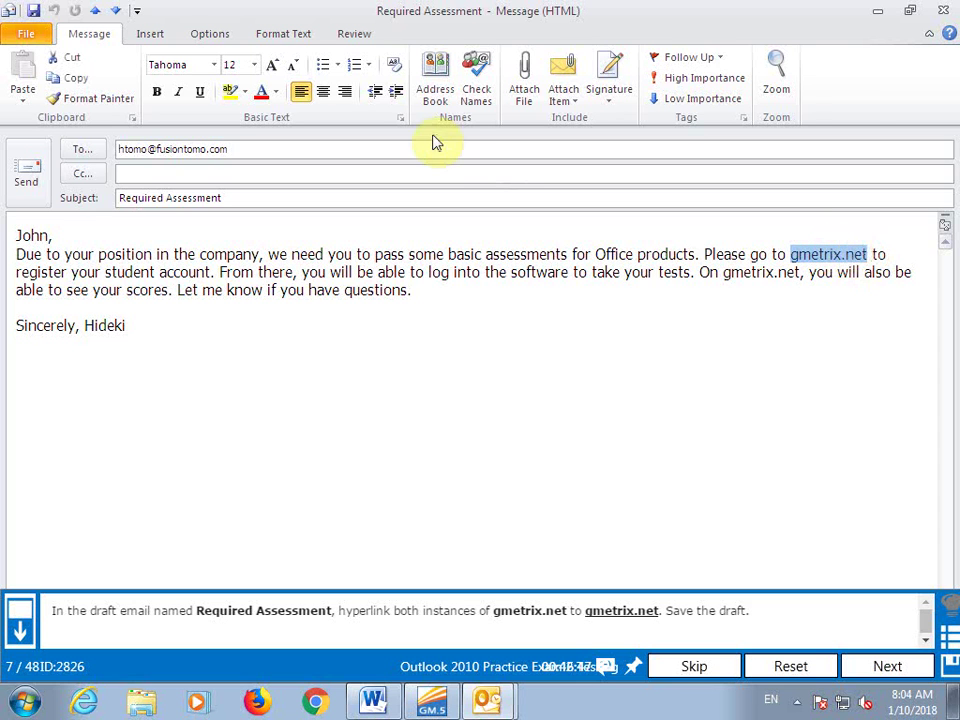
pyautogui.click(150, 33)
pyautogui.click(592, 58)
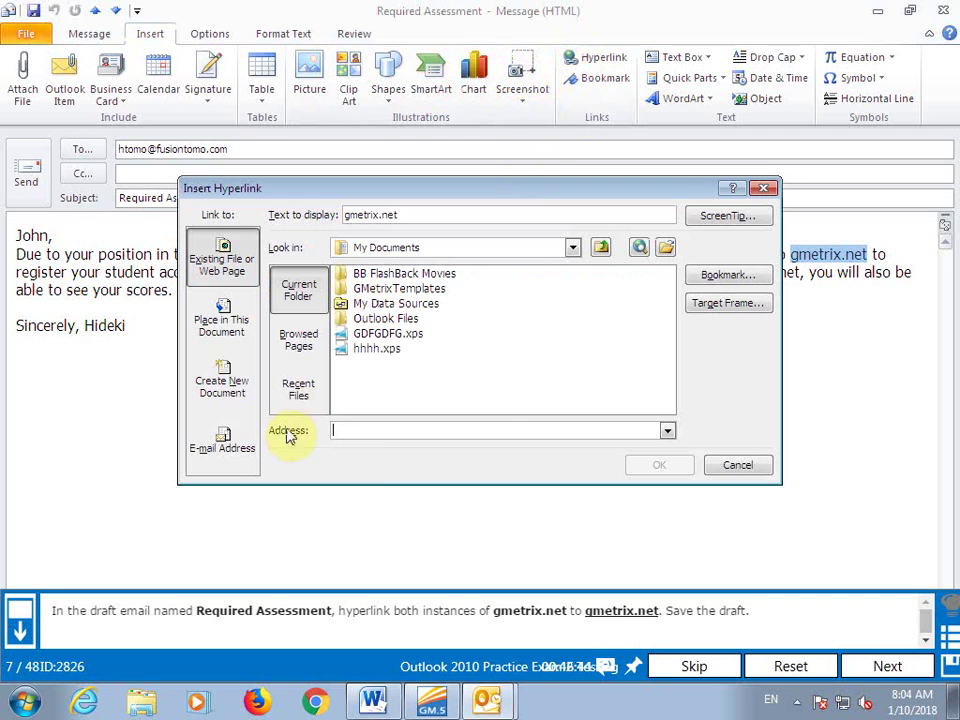
pyautogui.write('www.gmetrix.net')
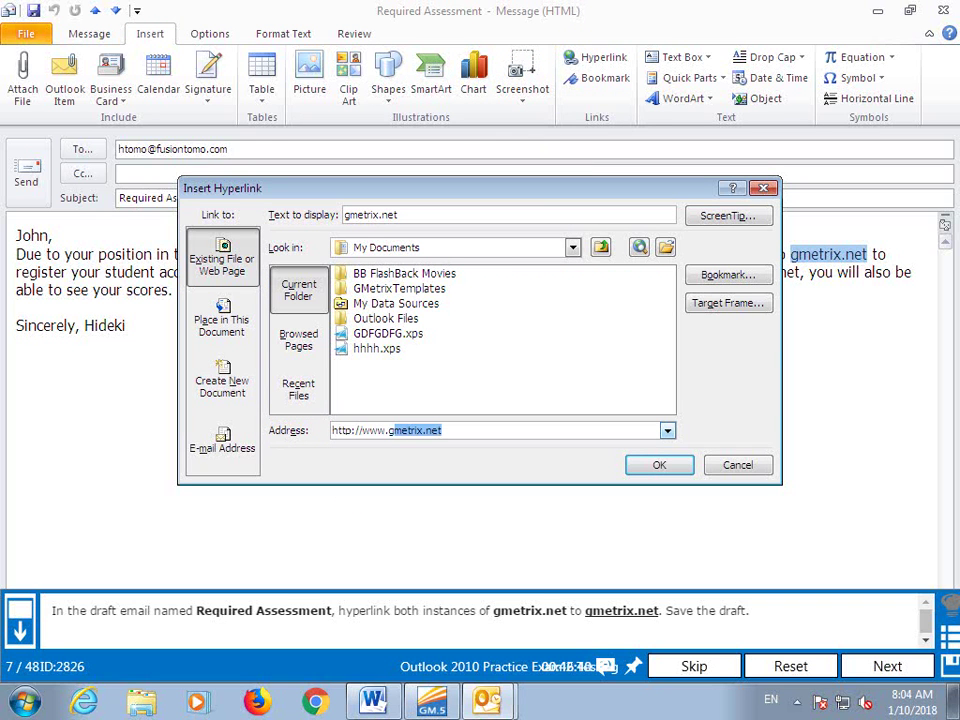
pyautogui.press('Return')
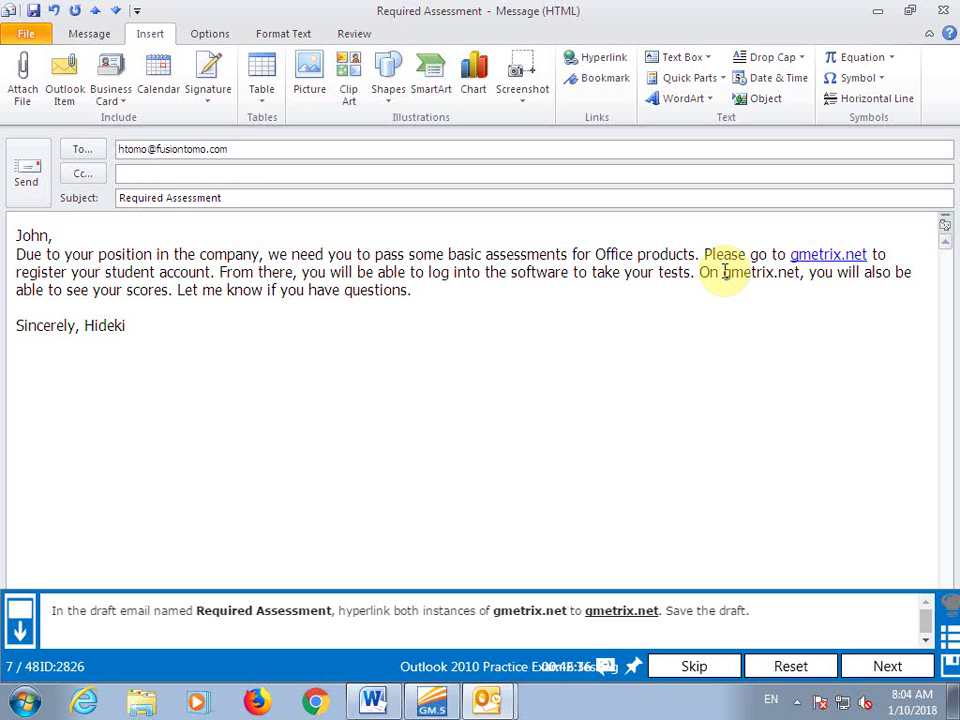
pyautogui.moveTo(724, 272); pyautogui.dragTo(789, 273)
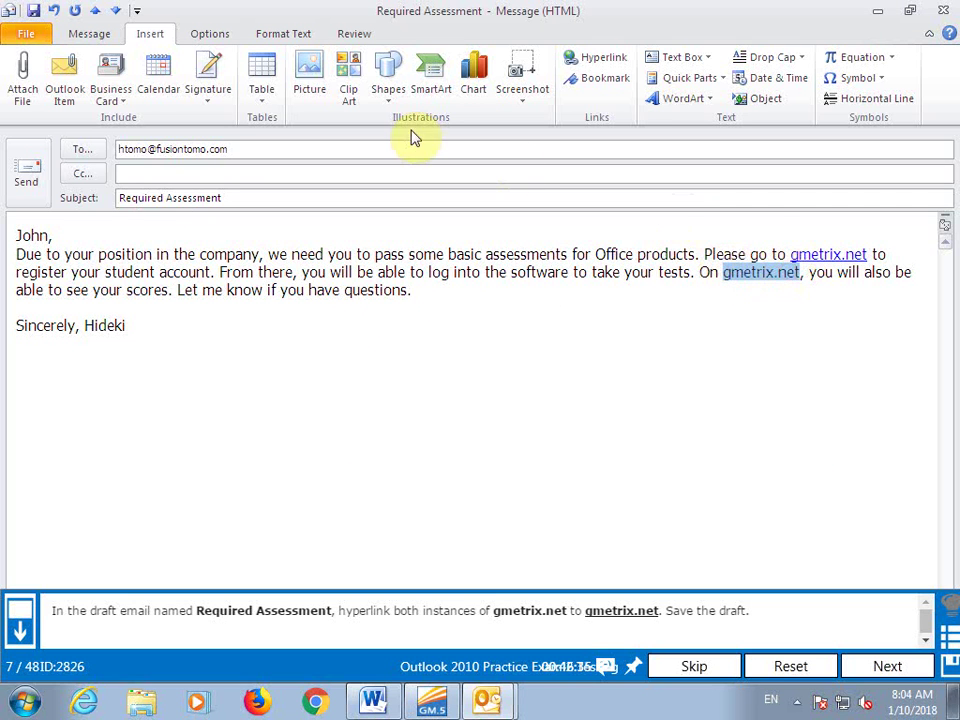
pyautogui.click(578, 57)
pyautogui.write('http://www.gmetrix.net')
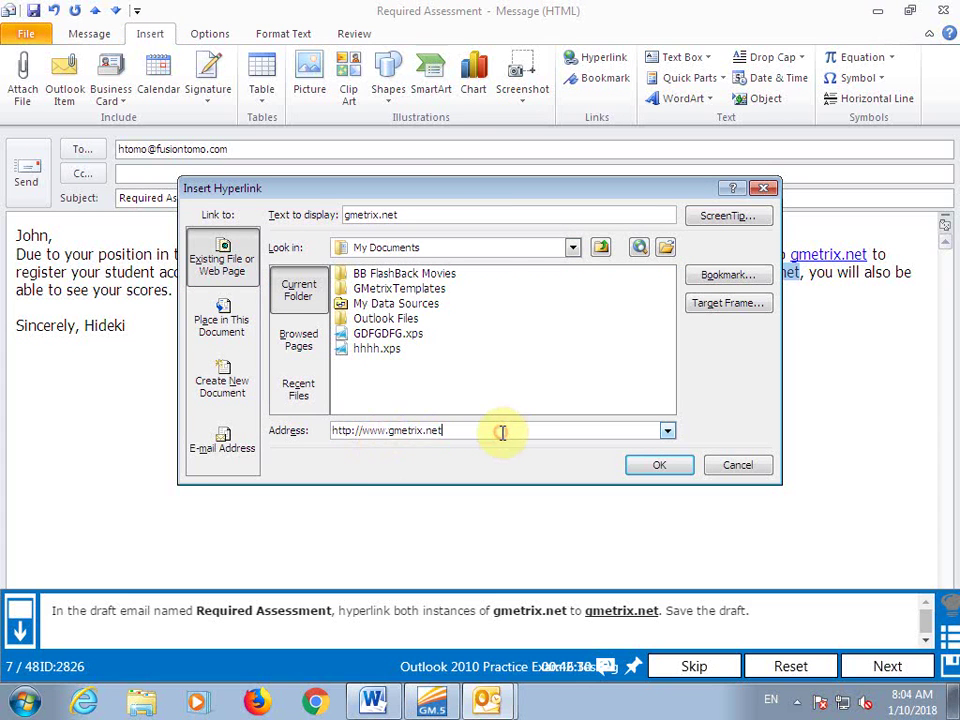
pyautogui.press('Return')
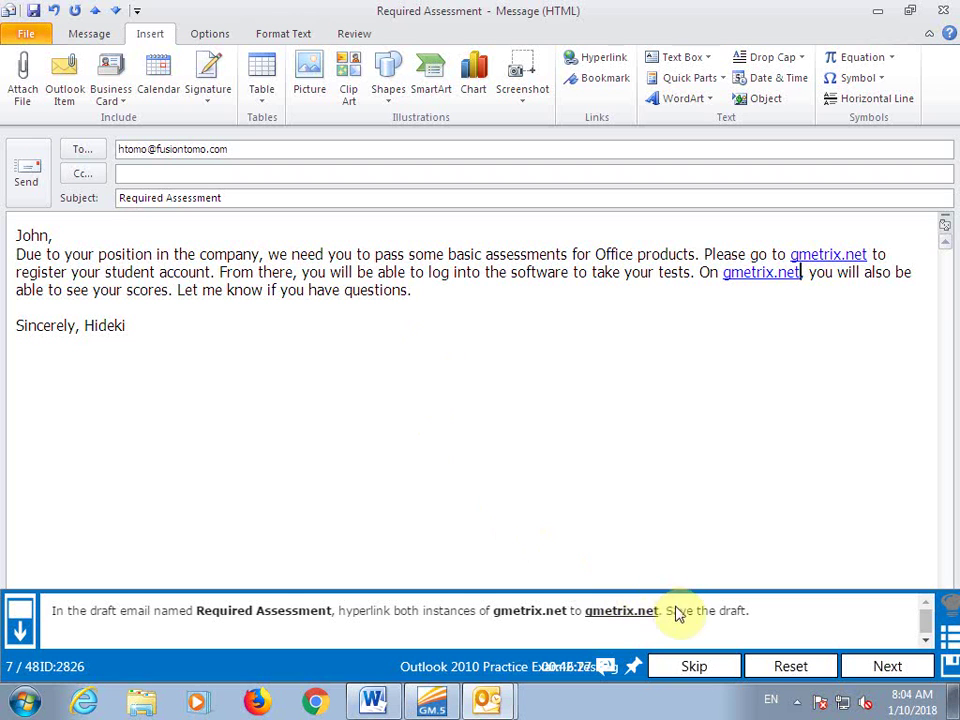
pyautogui.click(34, 12)
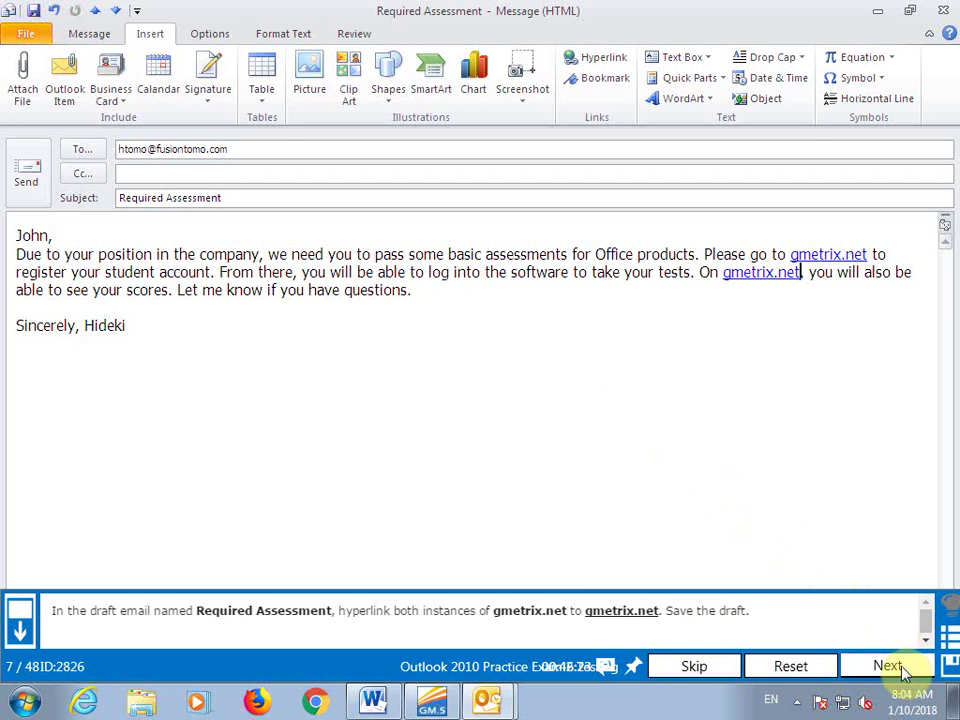
pyautogui.click(900, 668)
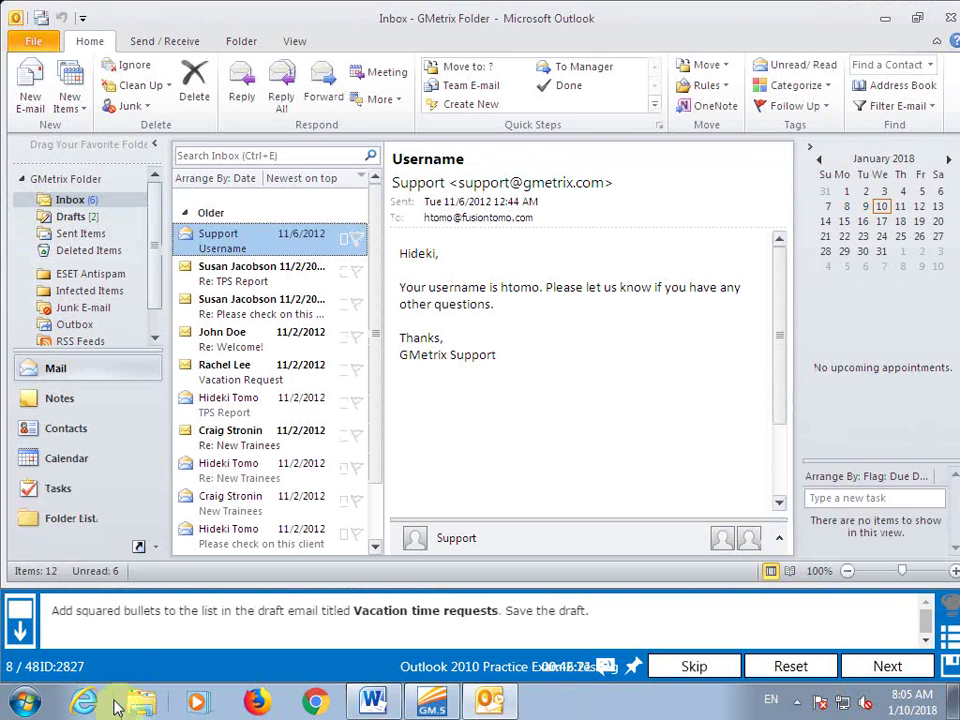
# Apply square bullets to the list lines in the Vacation time requests draft, then move to the next task
pyautogui.click(72, 216)
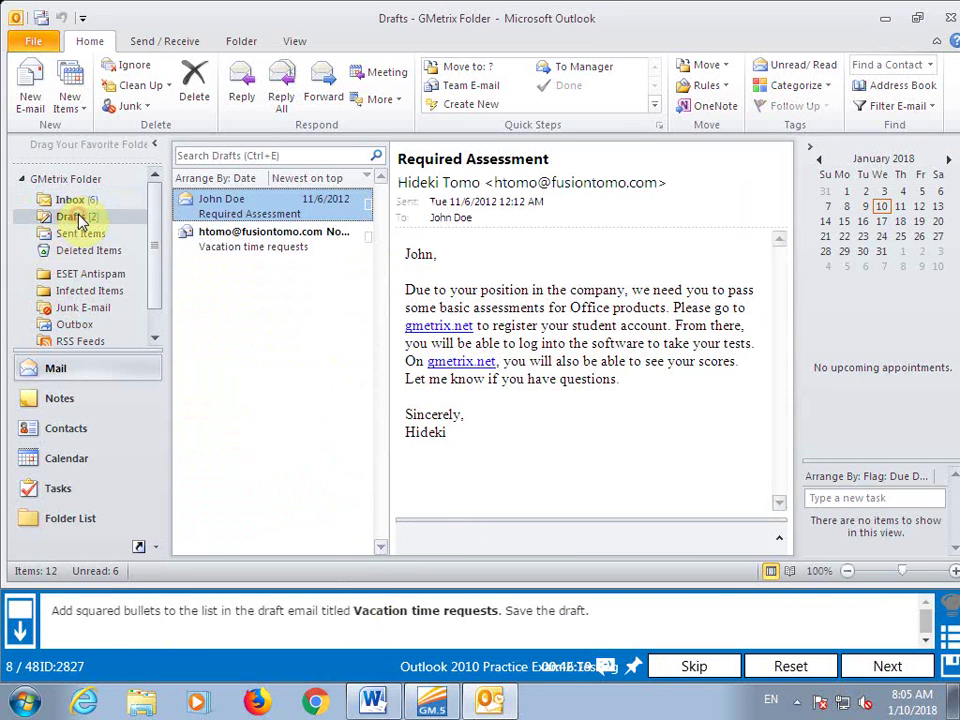
pyautogui.doubleClick(265, 233)
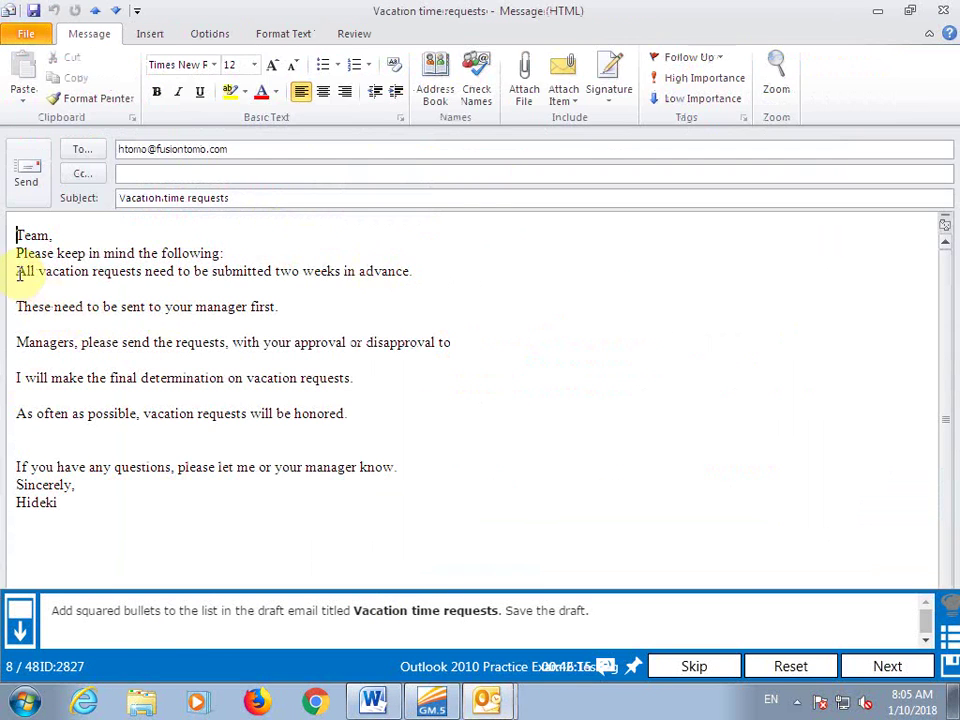
pyautogui.moveTo(16, 271)
pyautogui.mouseDown()
pyautogui.moveTo(78, 325)
pyautogui.moveTo(333, 412)
pyautogui.mouseUp()
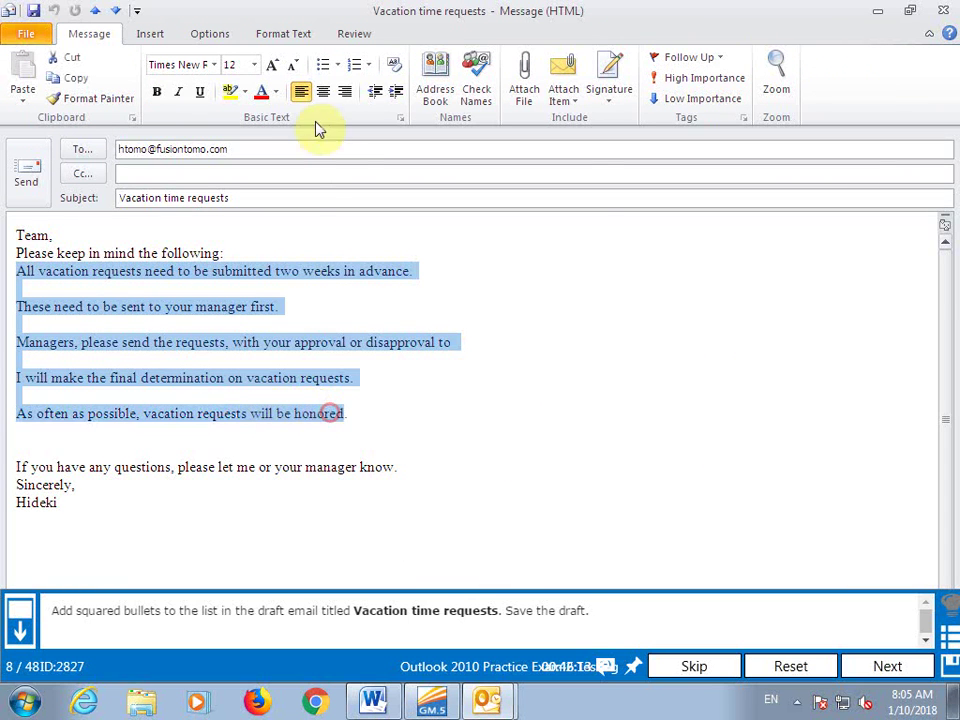
pyautogui.click(340, 66)
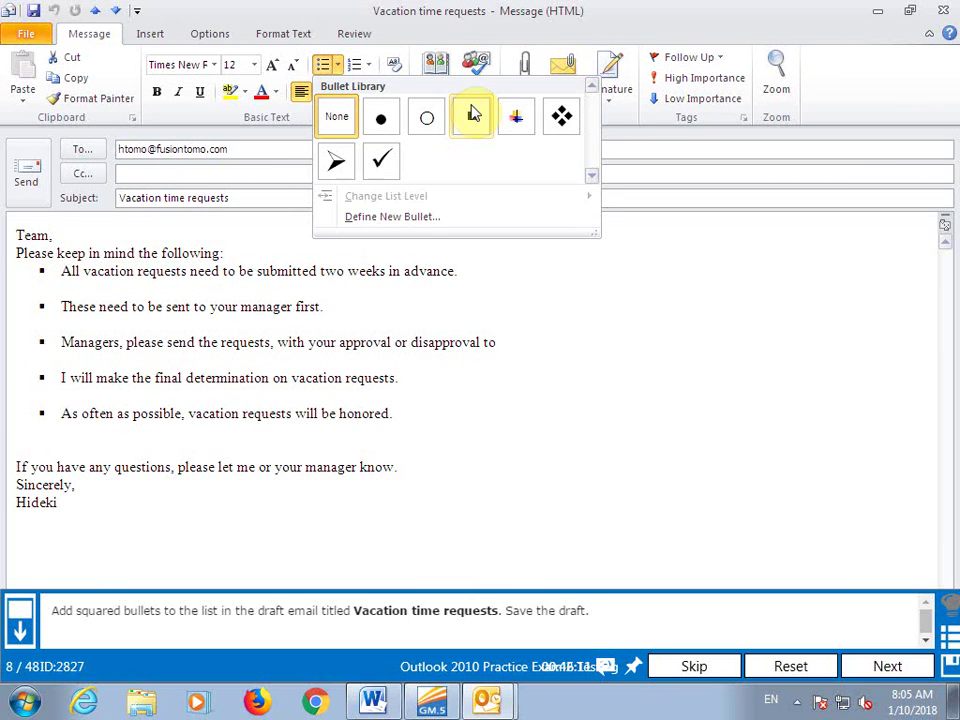
pyautogui.click(474, 116)
pyautogui.click(648, 444)
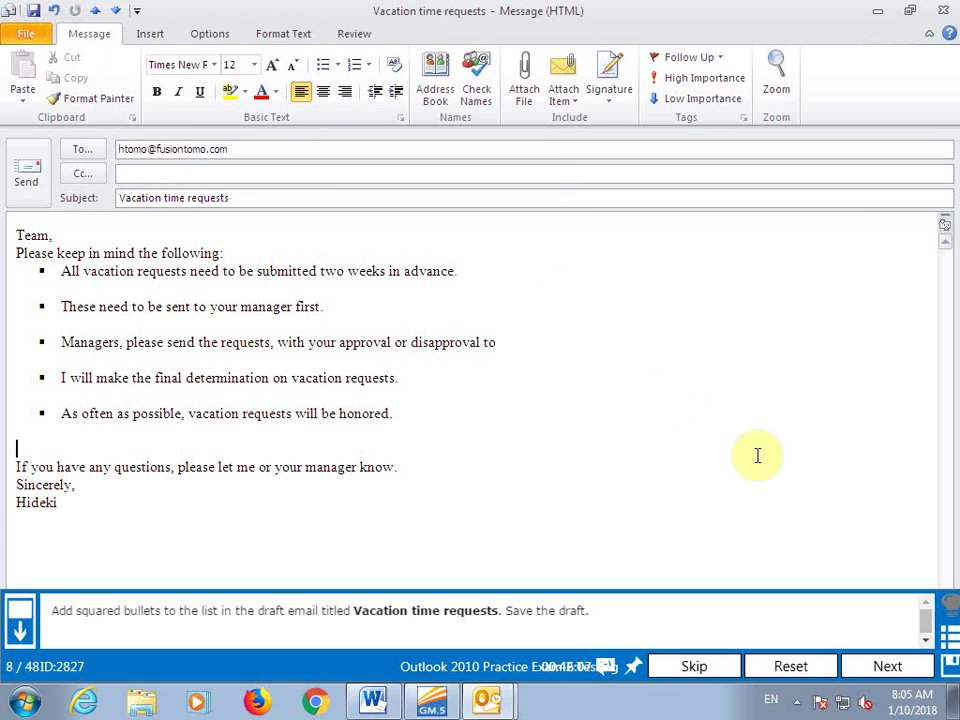
pyautogui.click(892, 662)
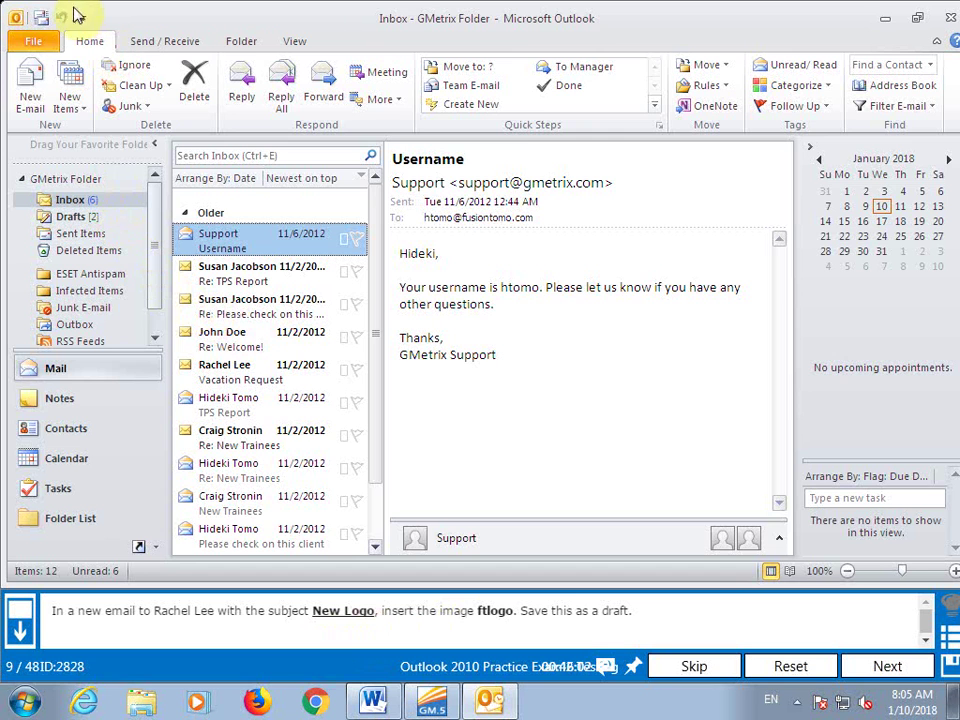
# Start a new e-mail addressed to the requested contact from the address book
pyautogui.click(29, 88)
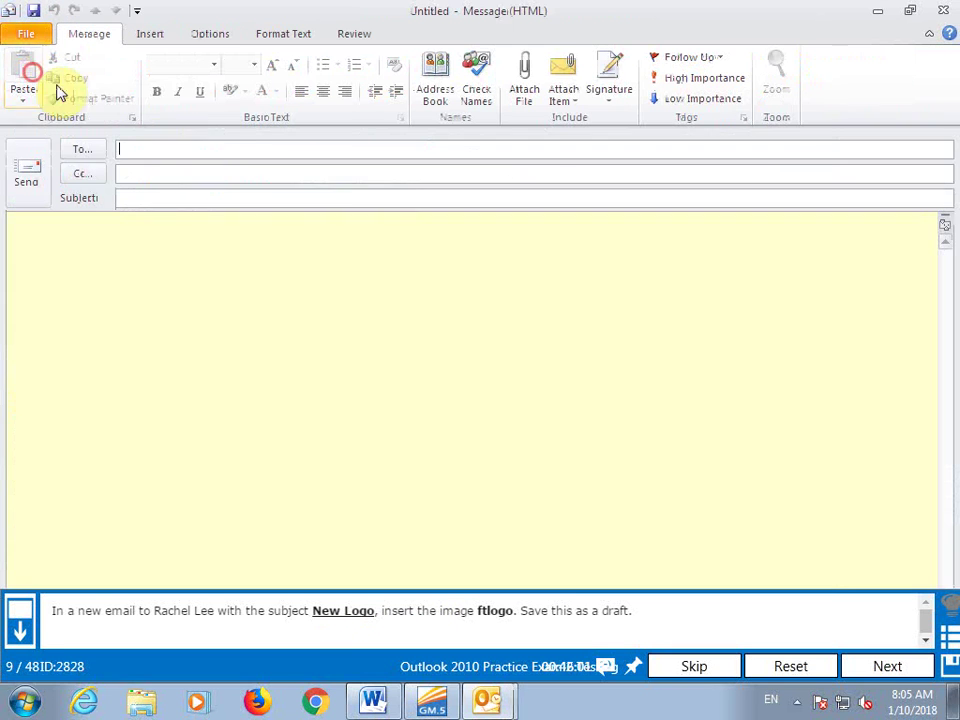
pyautogui.click(93, 151)
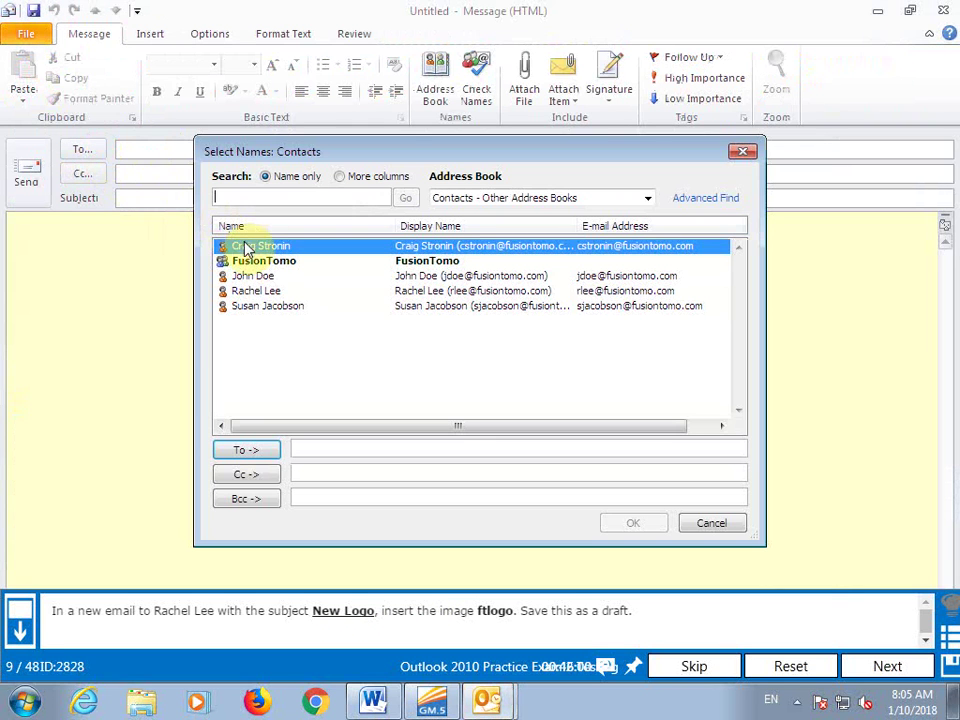
pyautogui.doubleClick(279, 293)
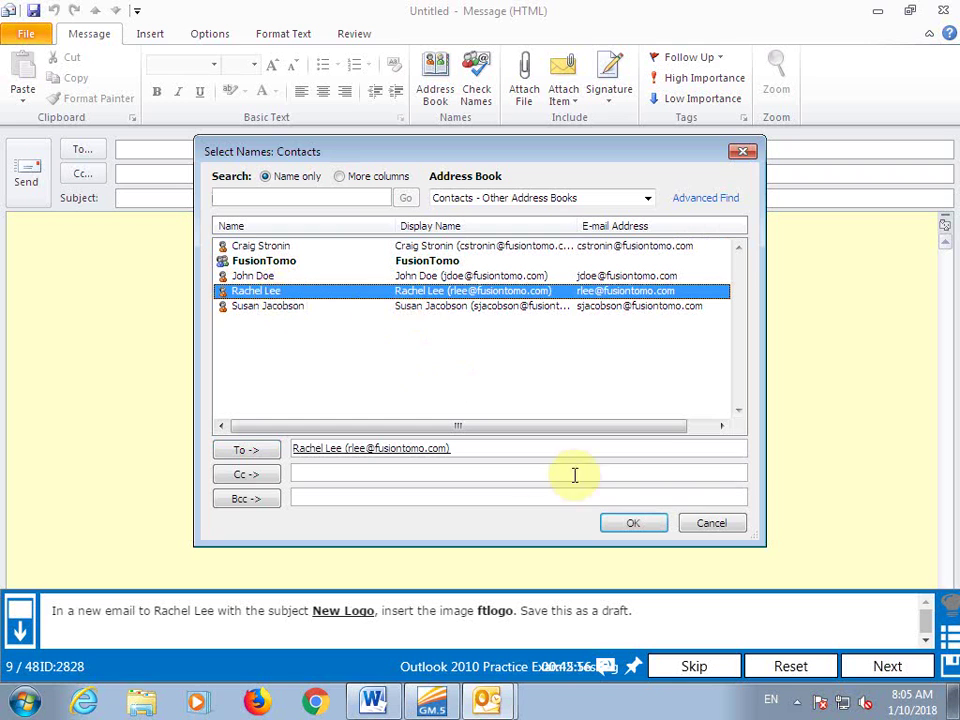
pyautogui.click(640, 525)
pyautogui.write('New Logo')
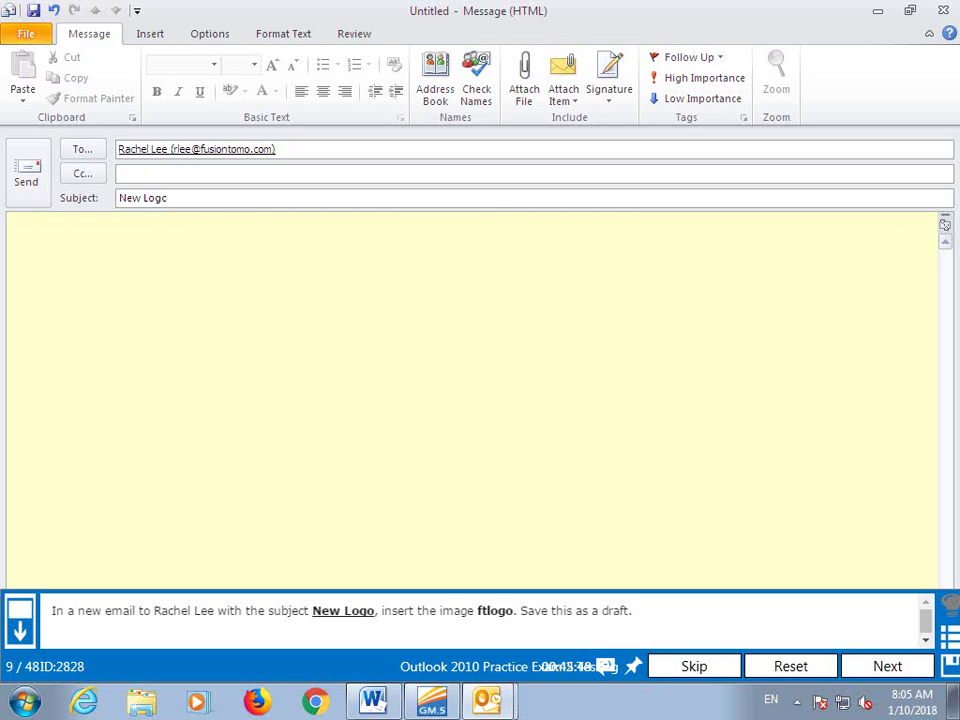
# Insert ftlogo.gif from Documents > GMetrixTemplates into the body and save the draft
pyautogui.click(163, 240)
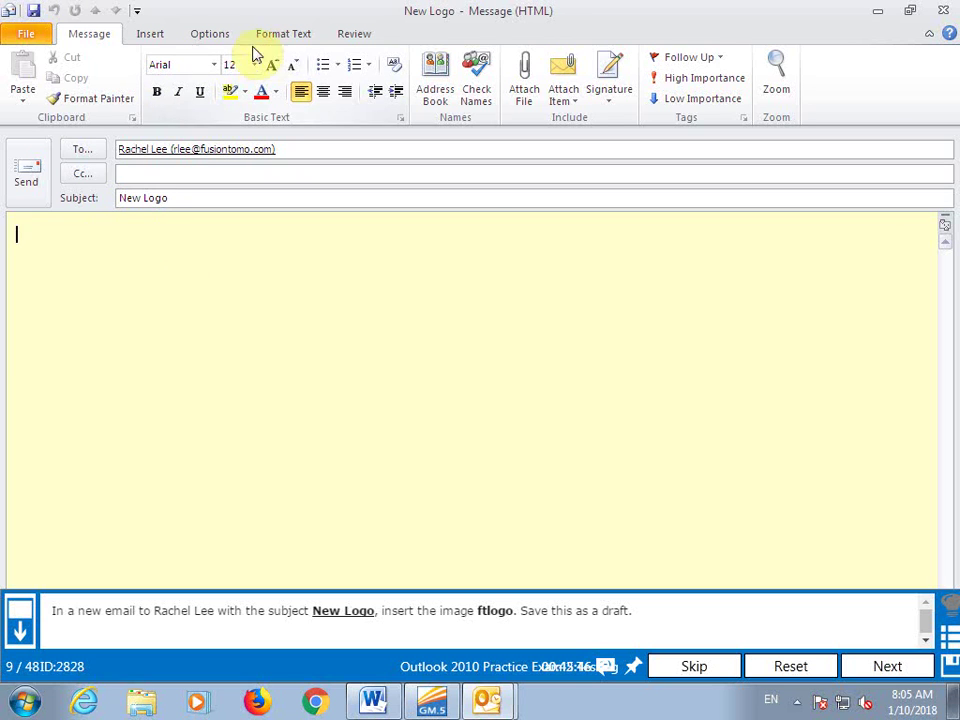
pyautogui.click(150, 33)
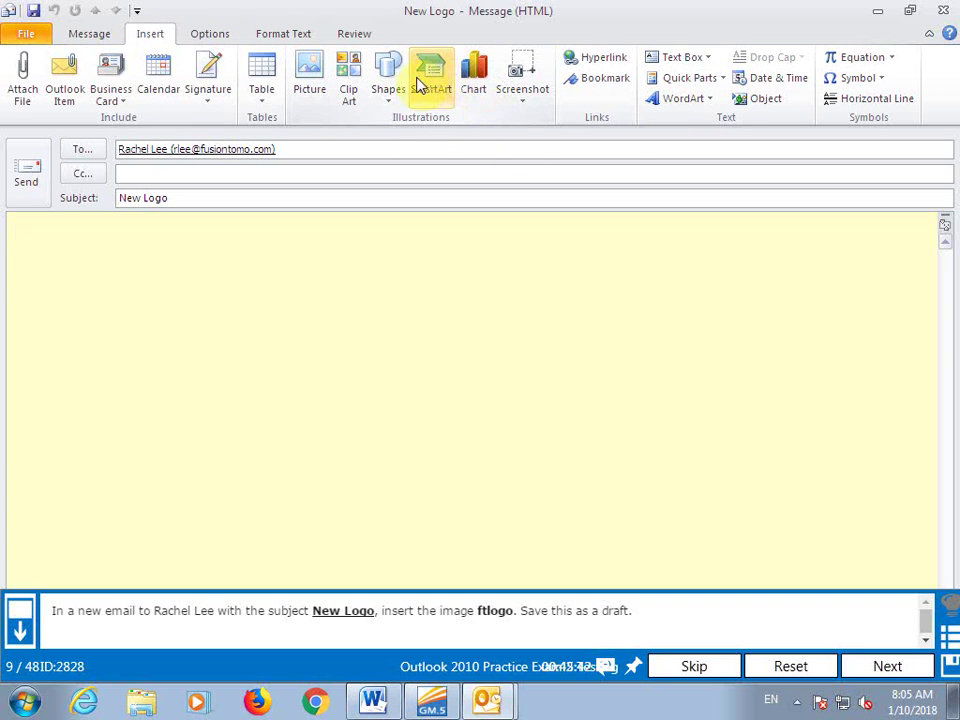
pyautogui.click(310, 80)
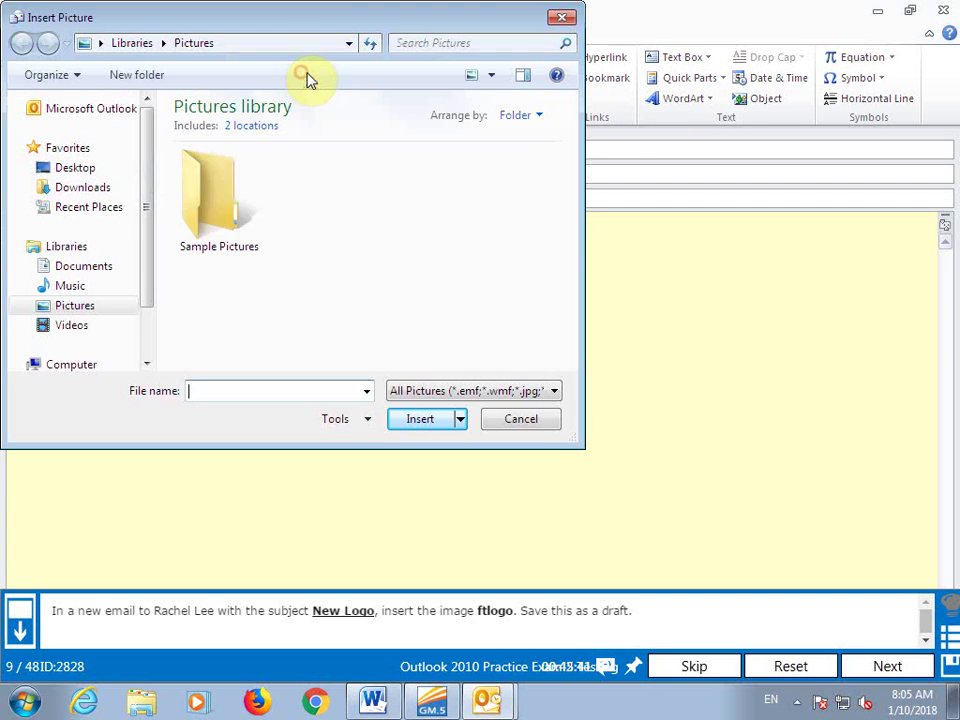
pyautogui.click(96, 268)
pyautogui.doubleClick(260, 200)
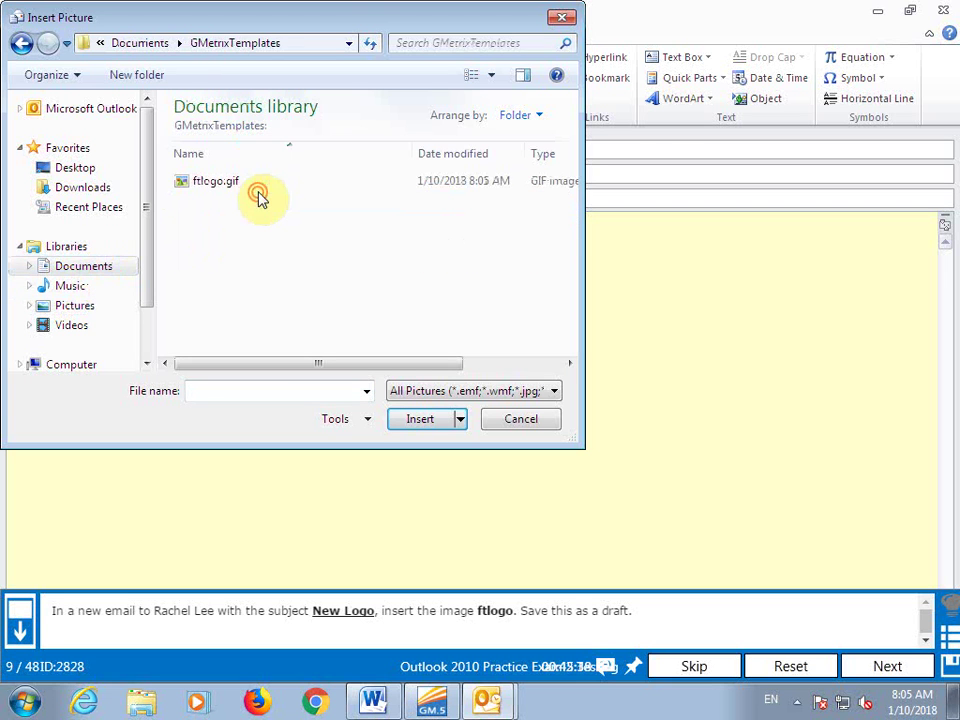
pyautogui.doubleClick(242, 184)
pyautogui.click(543, 412)
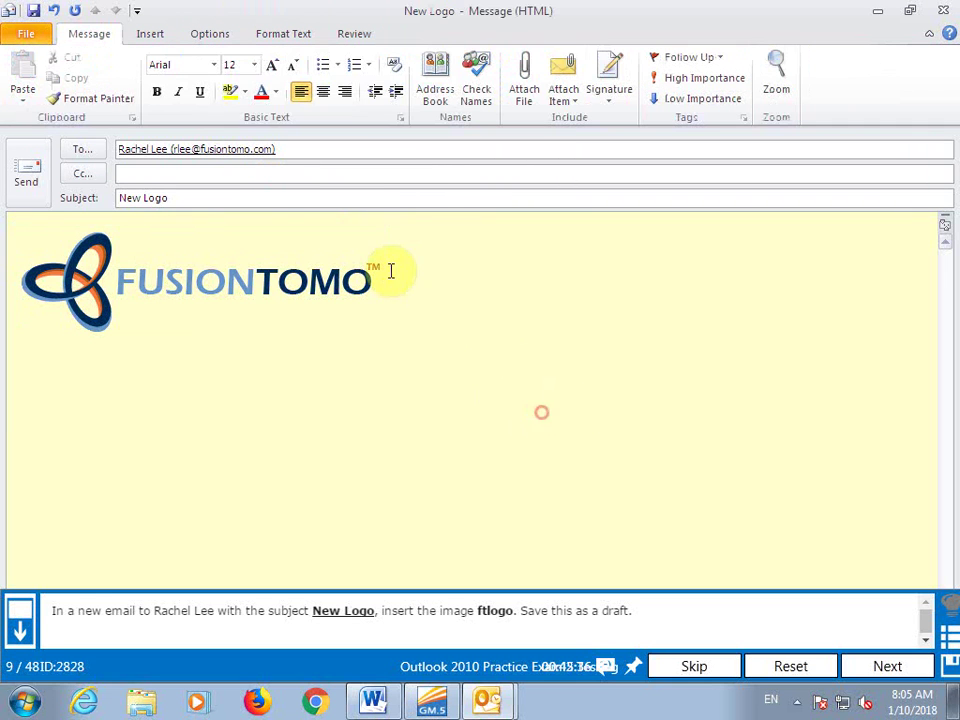
pyautogui.click(34, 12)
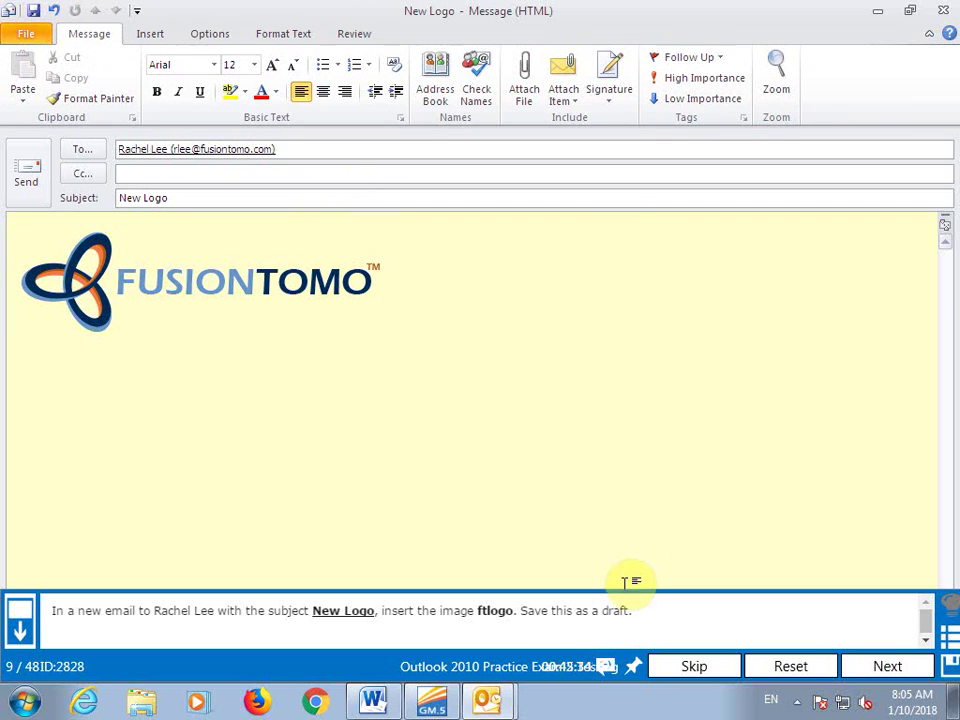
pyautogui.click(886, 664)
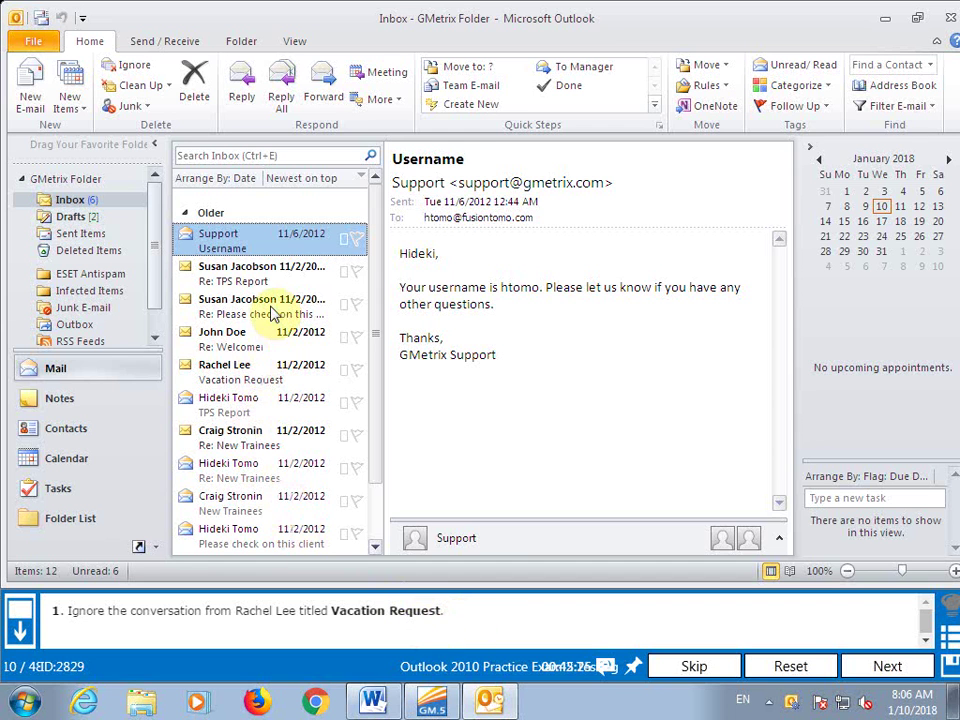
# Ignore the Vacation Request conversation and confirm, then move to the next task
pyautogui.click(247, 381)
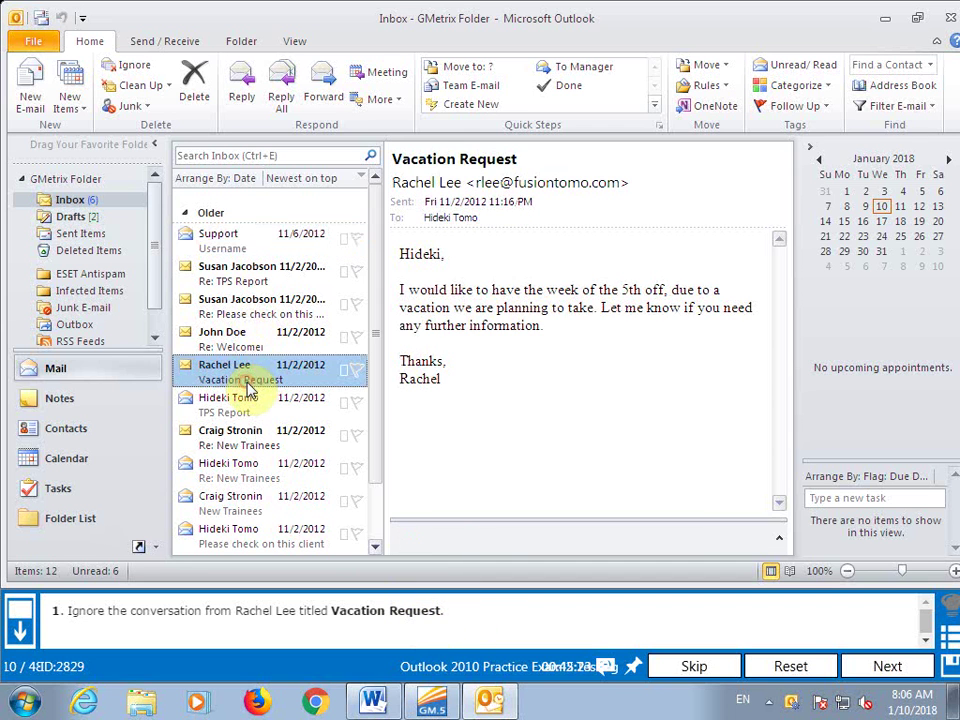
pyautogui.click(145, 70)
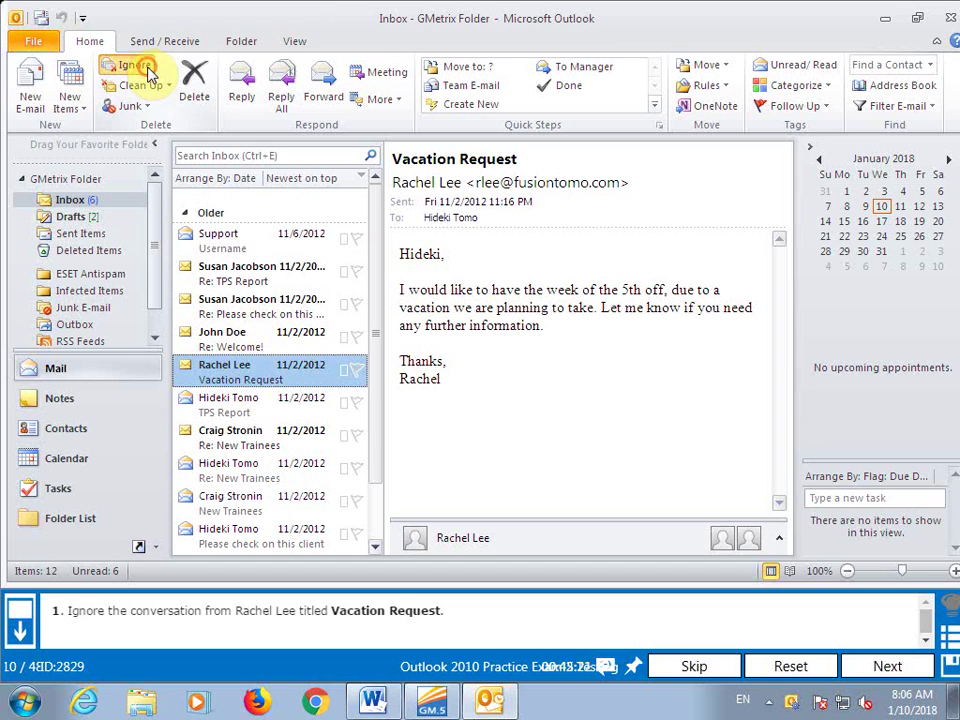
pyautogui.click(435, 407)
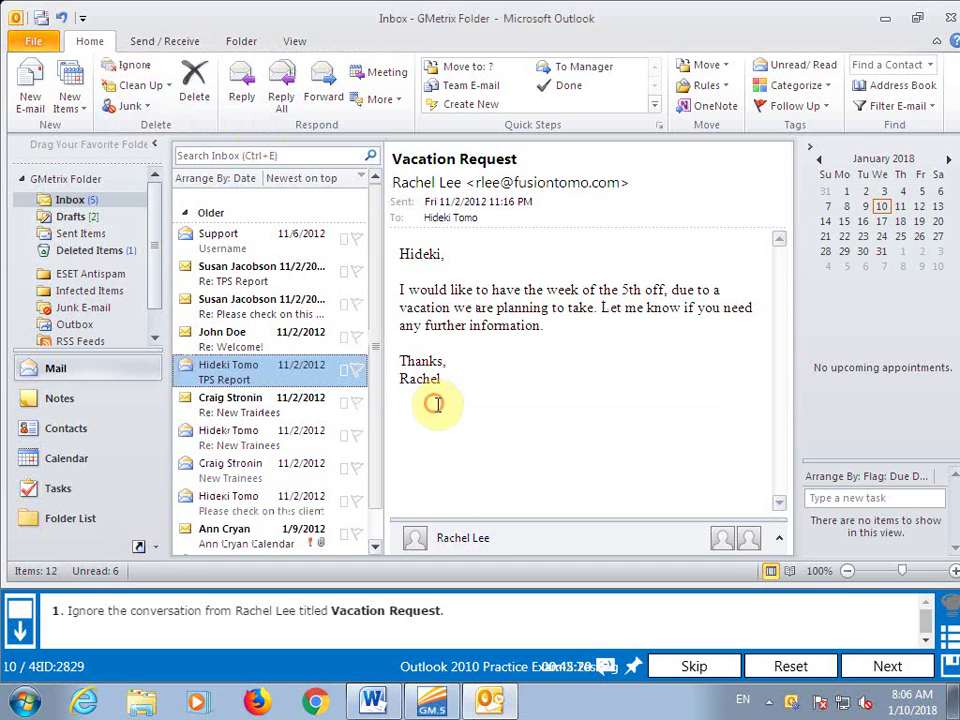
pyautogui.click(912, 668)
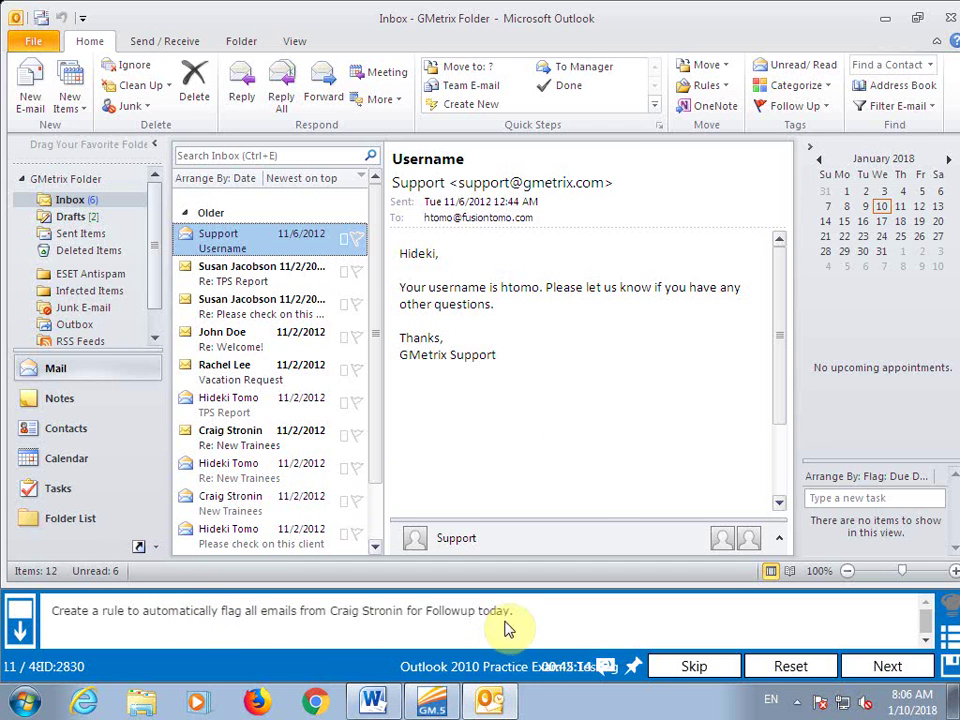
# Start a new 'Flag messages from someone for follow-up' rule with the specified contact as sender
pyautogui.click(727, 90)
pyautogui.click(733, 178)
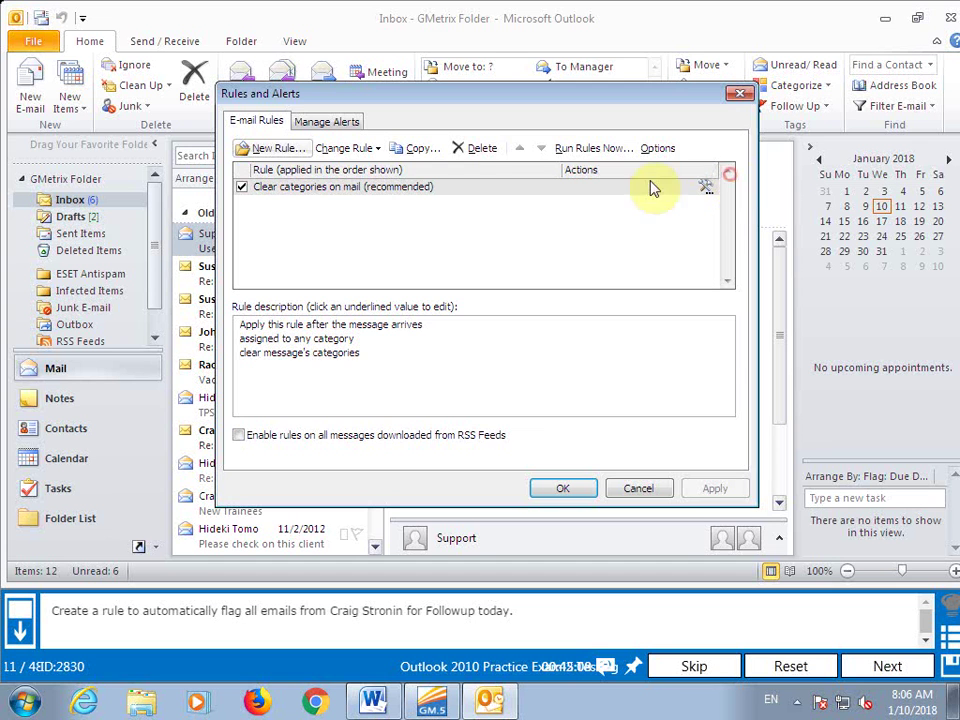
pyautogui.click(270, 148)
pyautogui.click(364, 181)
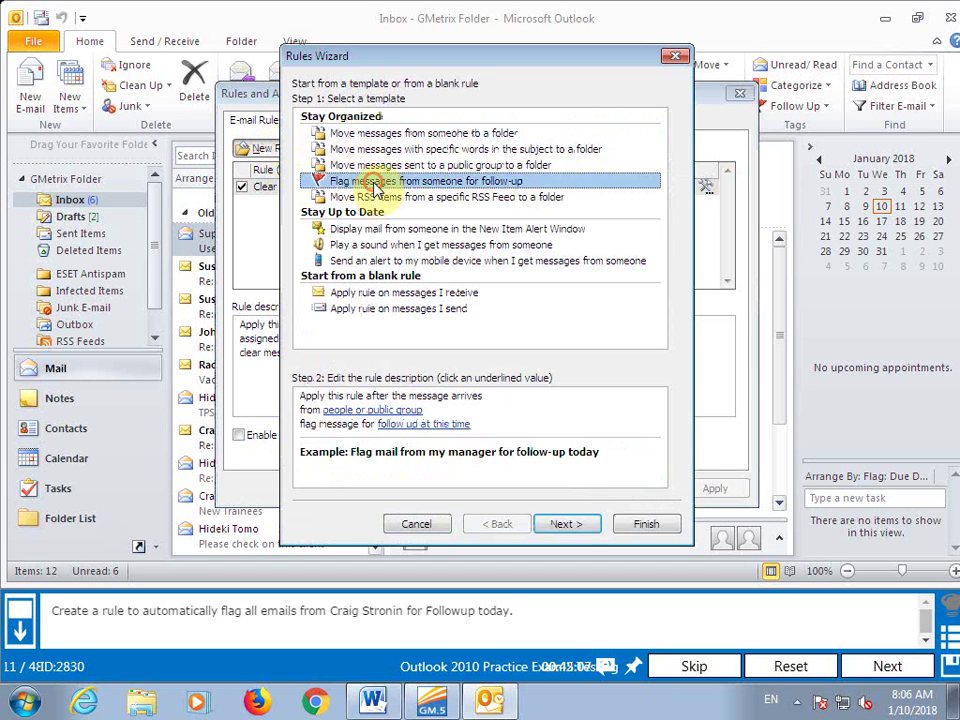
pyautogui.click(367, 410)
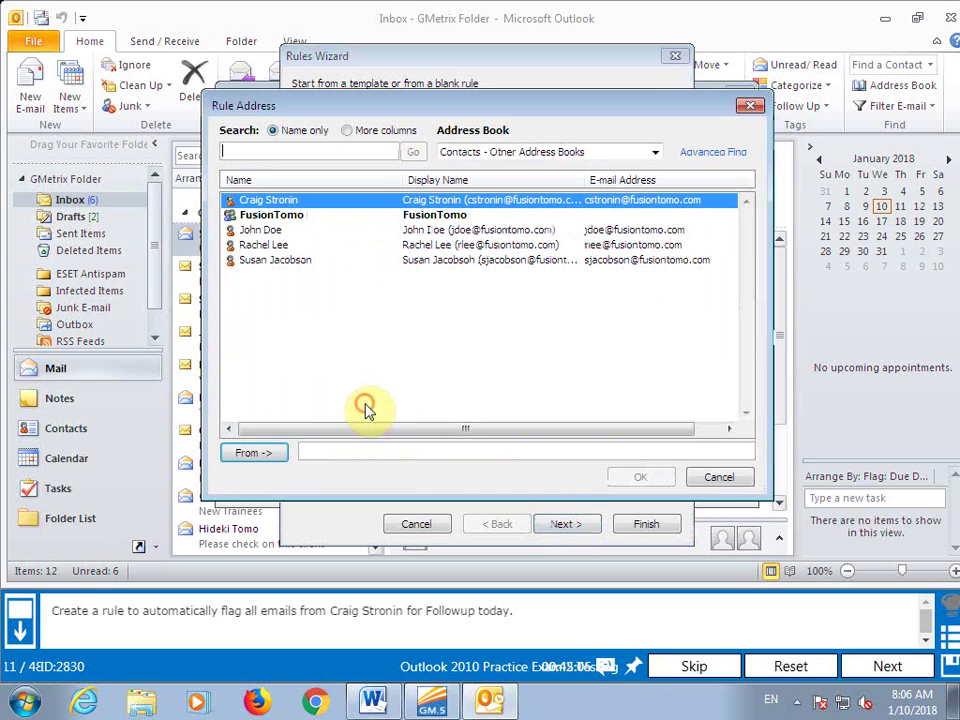
pyautogui.click(272, 202)
pyautogui.doubleClick(272, 202)
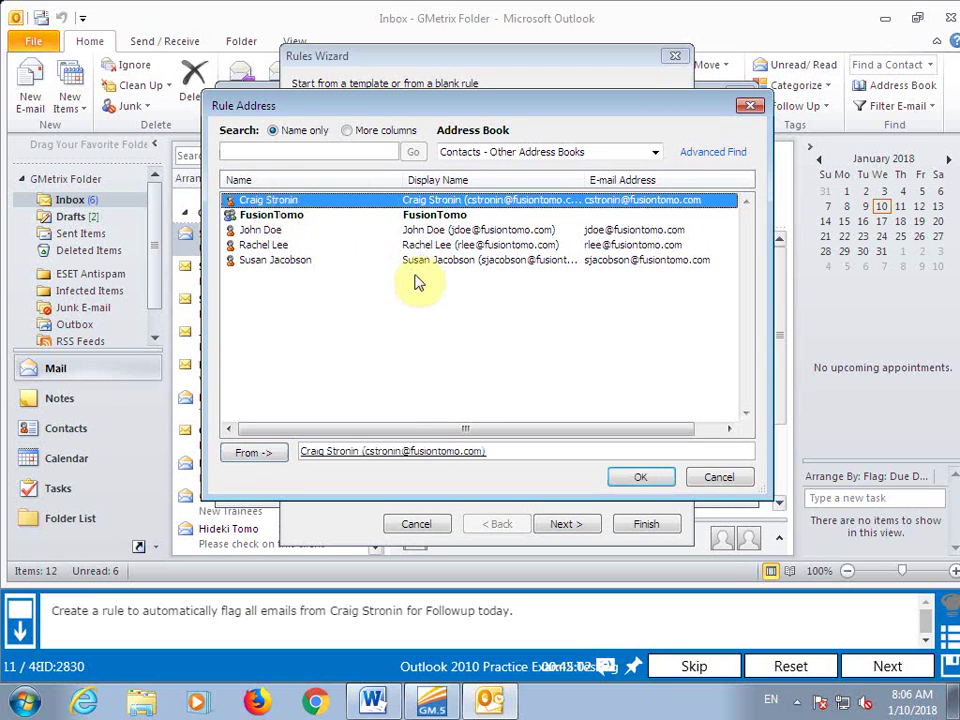
pyautogui.click(640, 478)
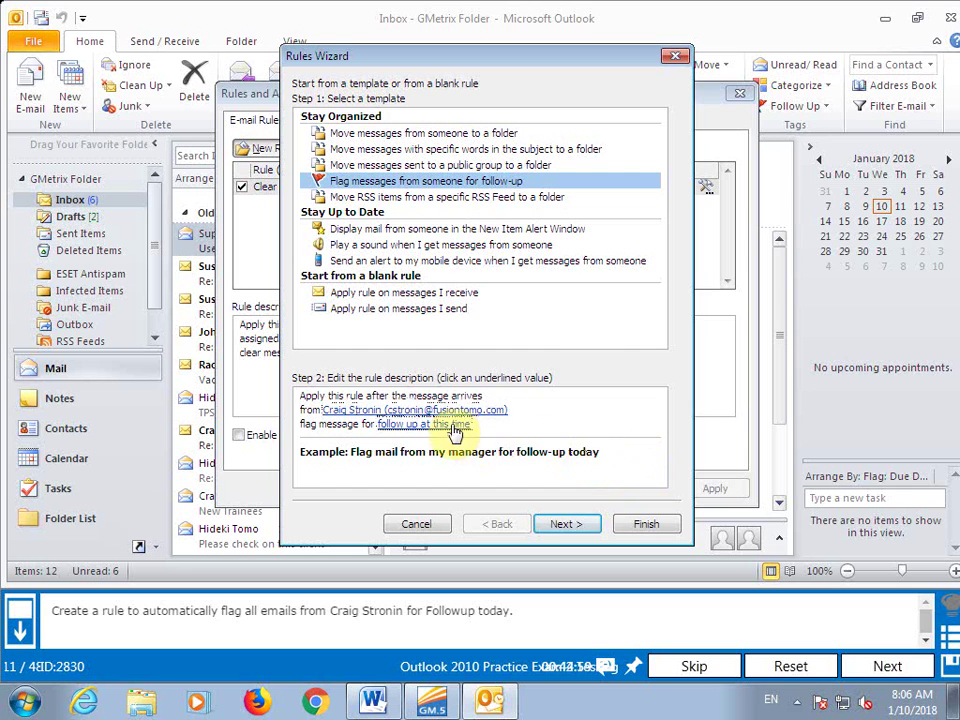
# Set the rule's follow-up flag to Today, finish the rule, and apply it
pyautogui.click(462, 425)
pyautogui.click(538, 316)
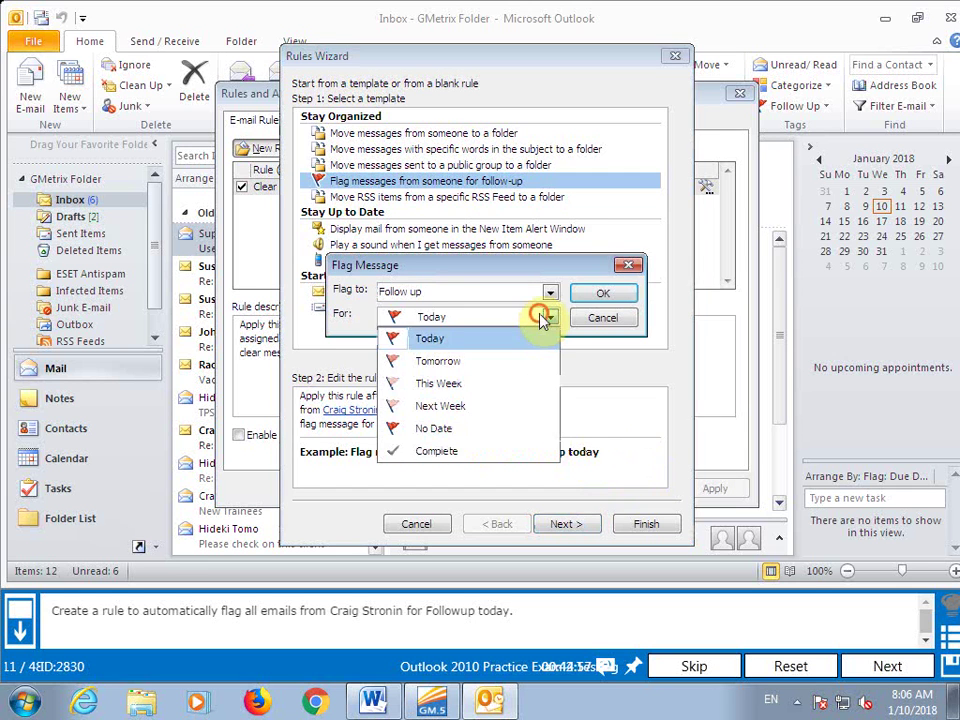
pyautogui.click(462, 338)
pyautogui.click(612, 295)
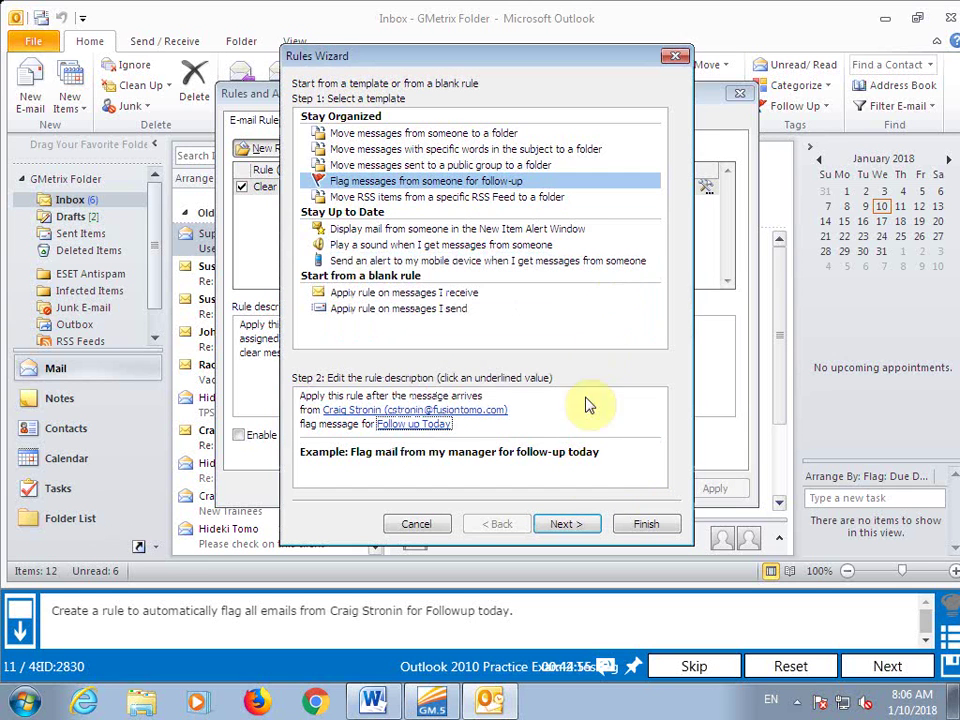
pyautogui.click(643, 523)
pyautogui.click(706, 496)
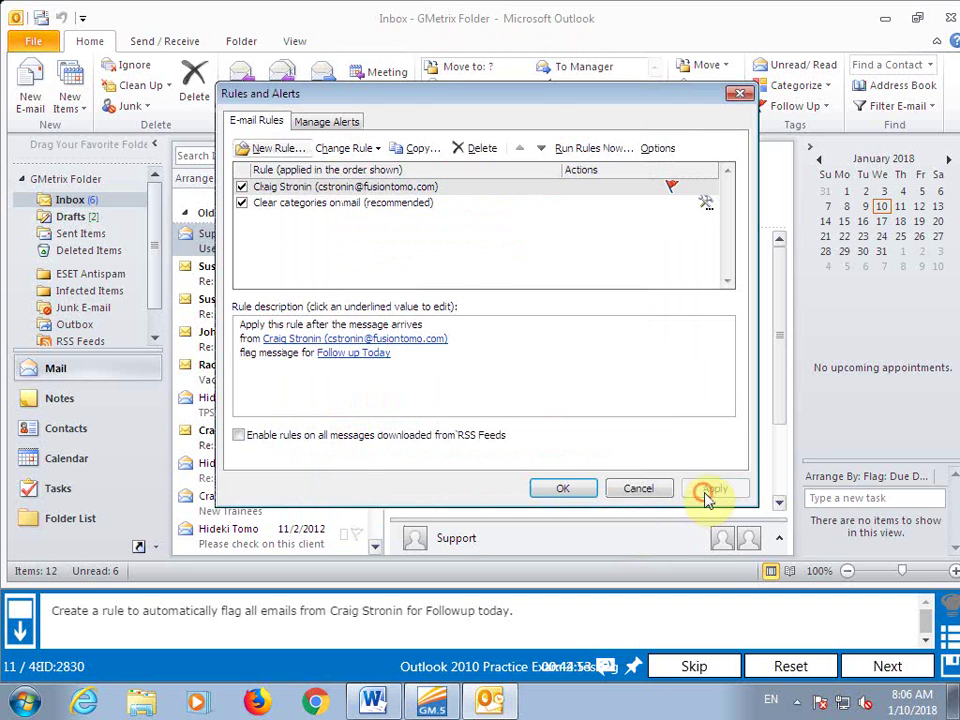
pyautogui.click(594, 489)
pyautogui.click(895, 667)
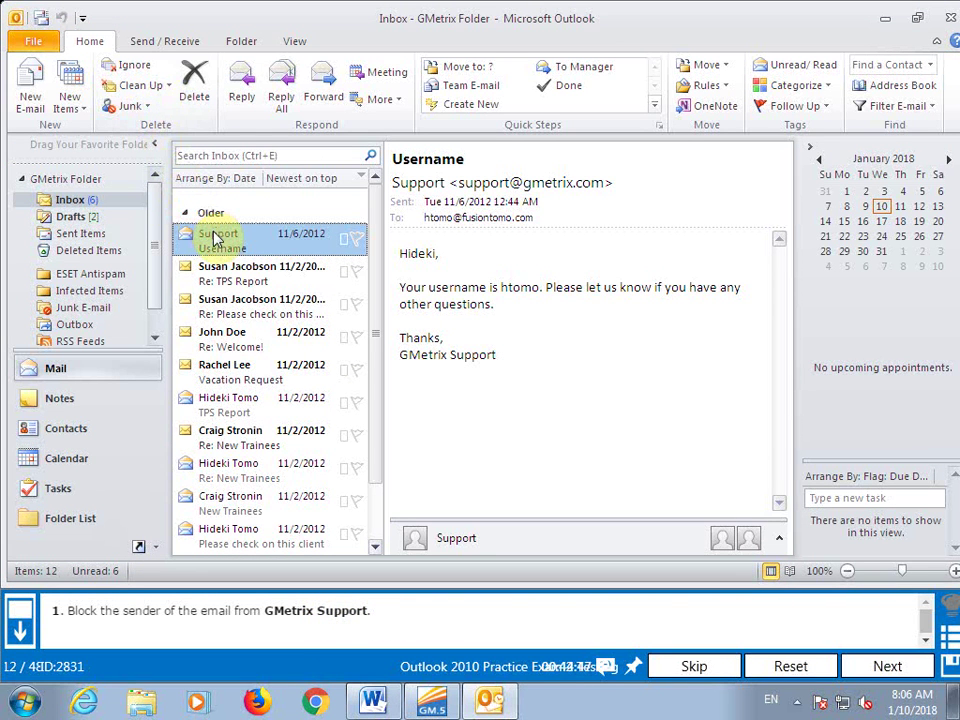
# Block the GMetrix Support sender through the Junk menu, then move to the next task
pyautogui.click(145, 108)
pyautogui.click(160, 124)
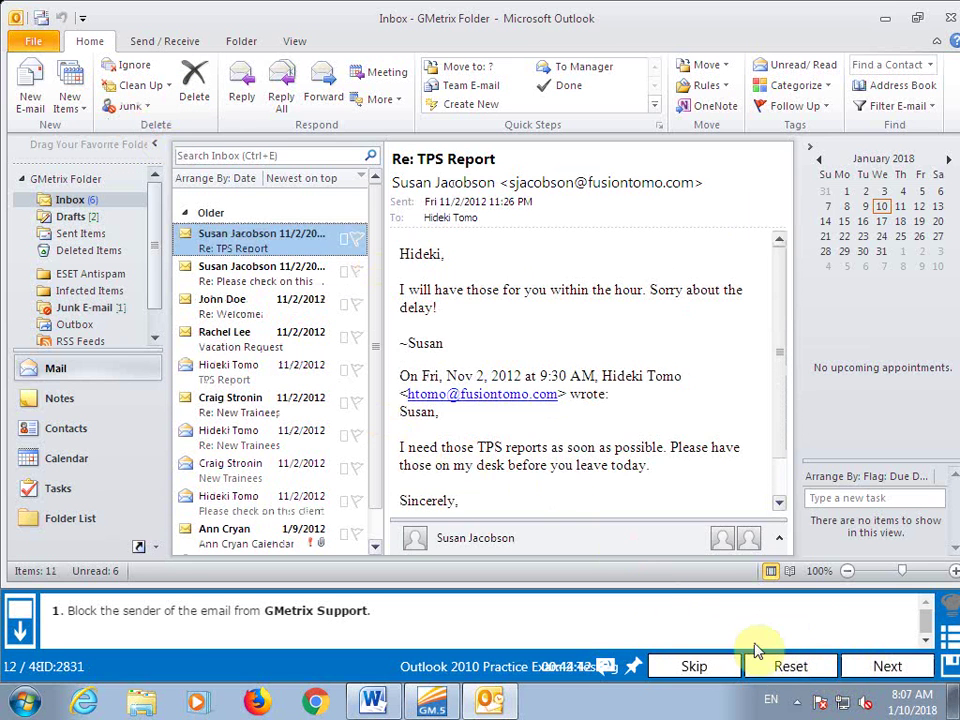
pyautogui.click(863, 673)
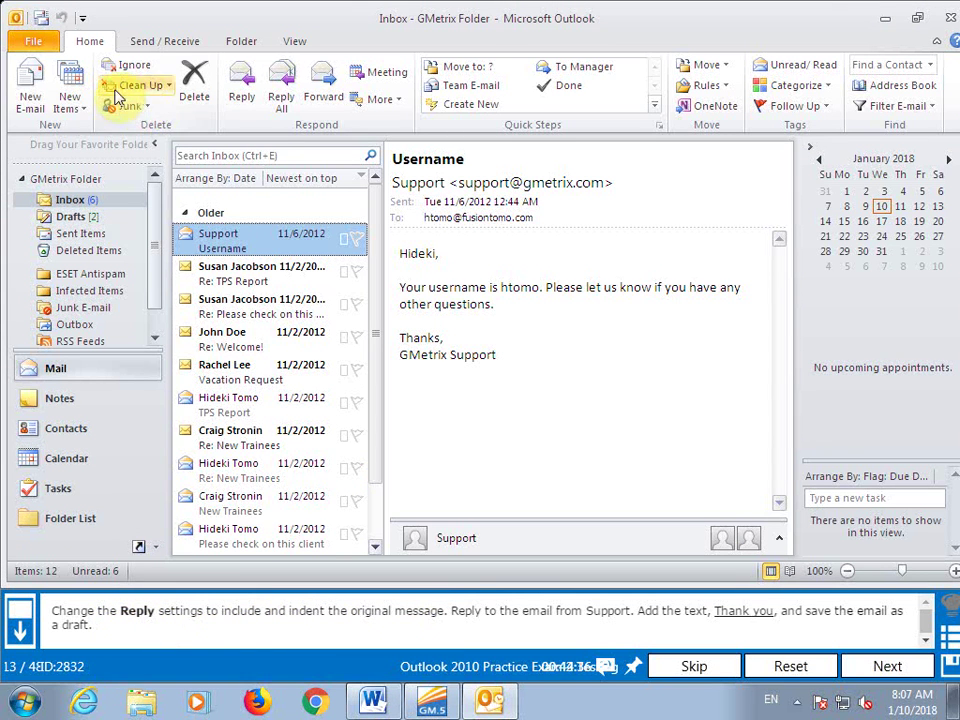
# In Mail options, set 'When replying to a message' to 'Include and indent original message text'
pyautogui.click(30, 38)
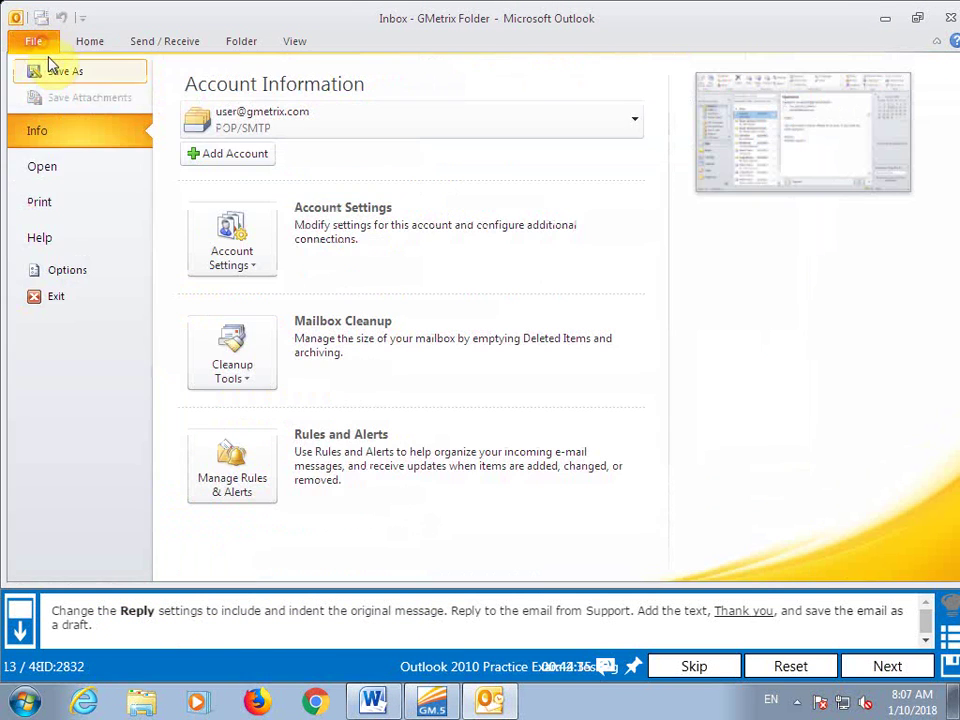
pyautogui.click(66, 269)
pyautogui.click(122, 112)
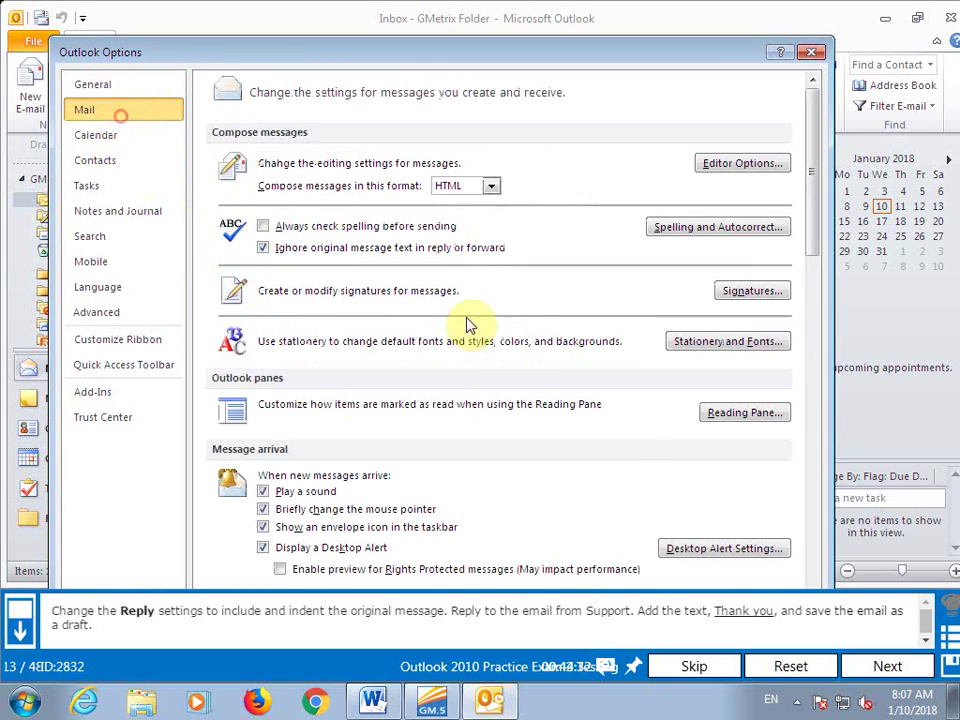
pyautogui.scroll(-1, 626, 435)
pyautogui.scroll(-3, 722, 435)
pyautogui.scroll(-3, 718, 442)
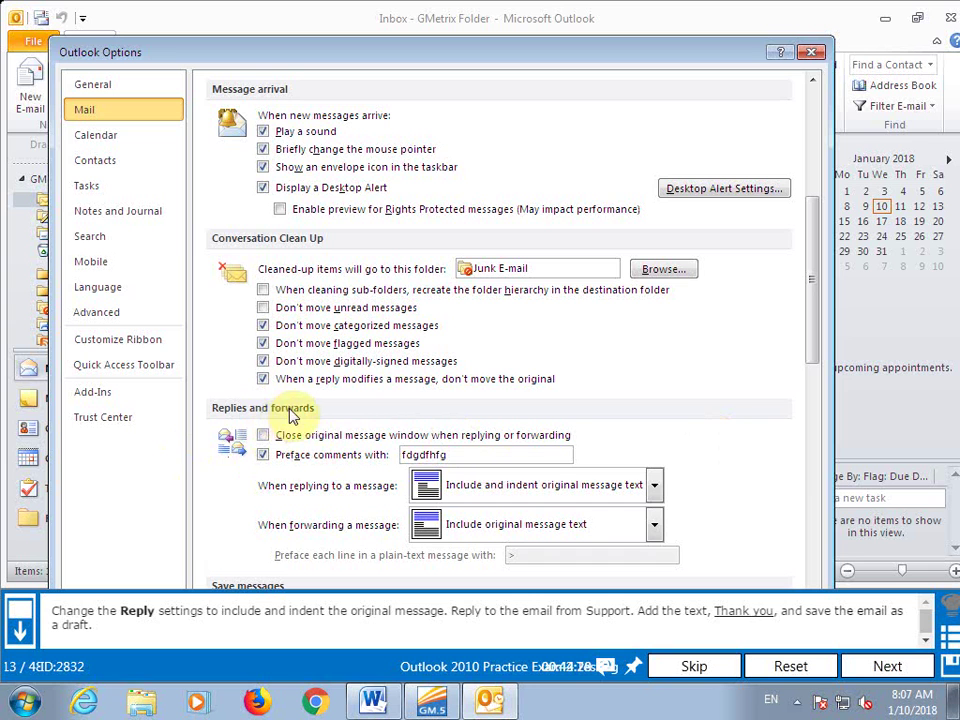
pyautogui.click(655, 486)
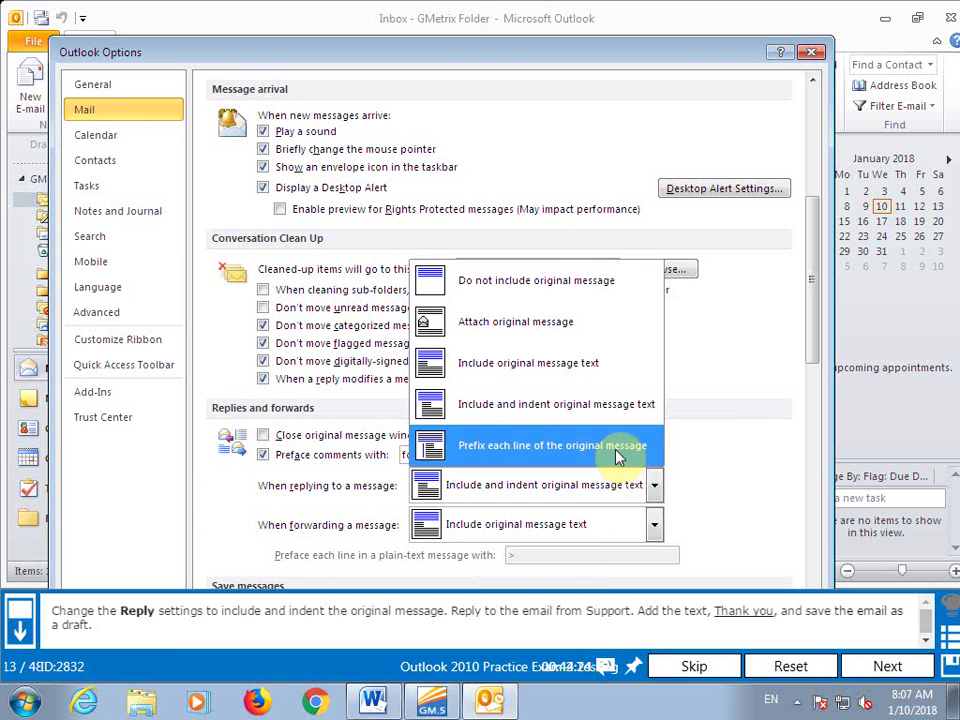
pyautogui.click(578, 410)
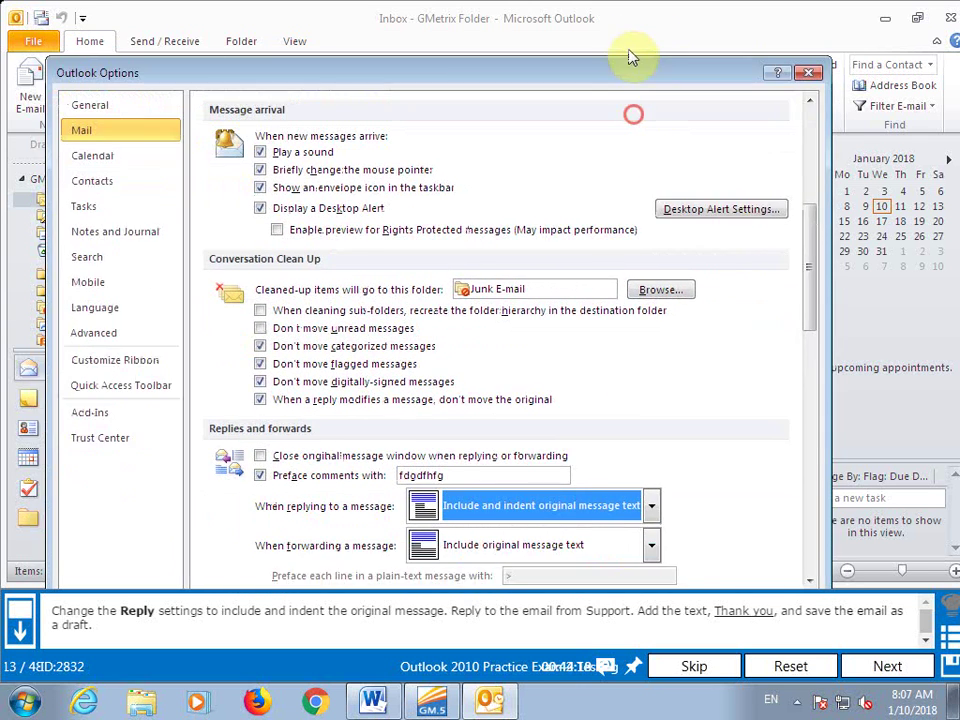
pyautogui.moveTo(638, 43); pyautogui.dragTo(633, 21)
pyautogui.click(702, 562)
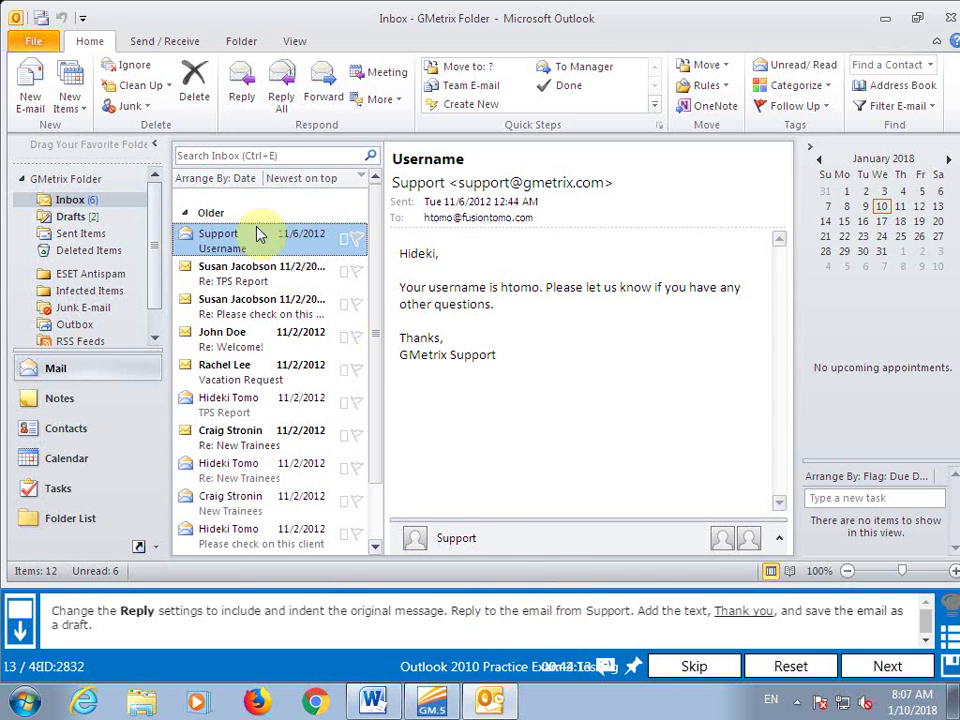
# Reply to the Support message with 'Thank you', save the reply as a draft, and close it
pyautogui.click(243, 98)
pyautogui.click(126, 238)
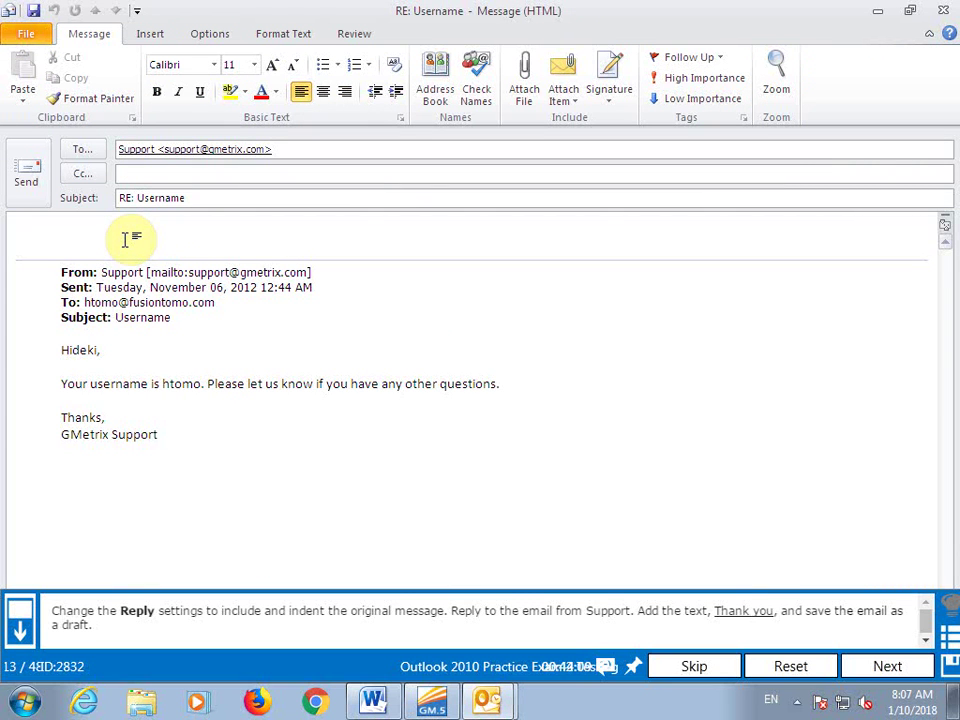
pyautogui.write('Thank you')
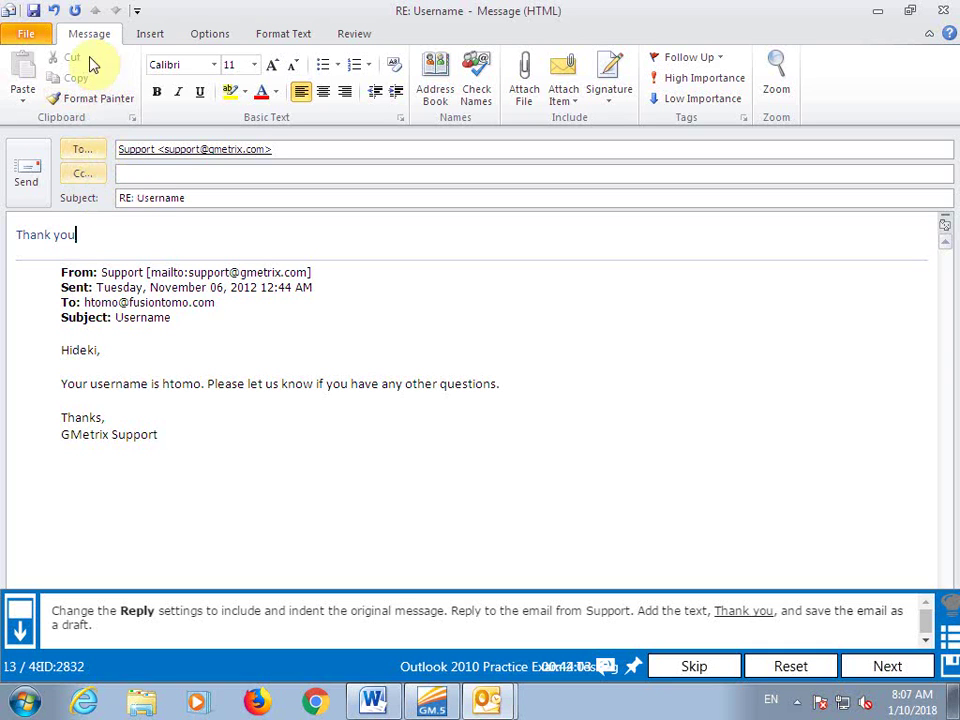
pyautogui.click(37, 11)
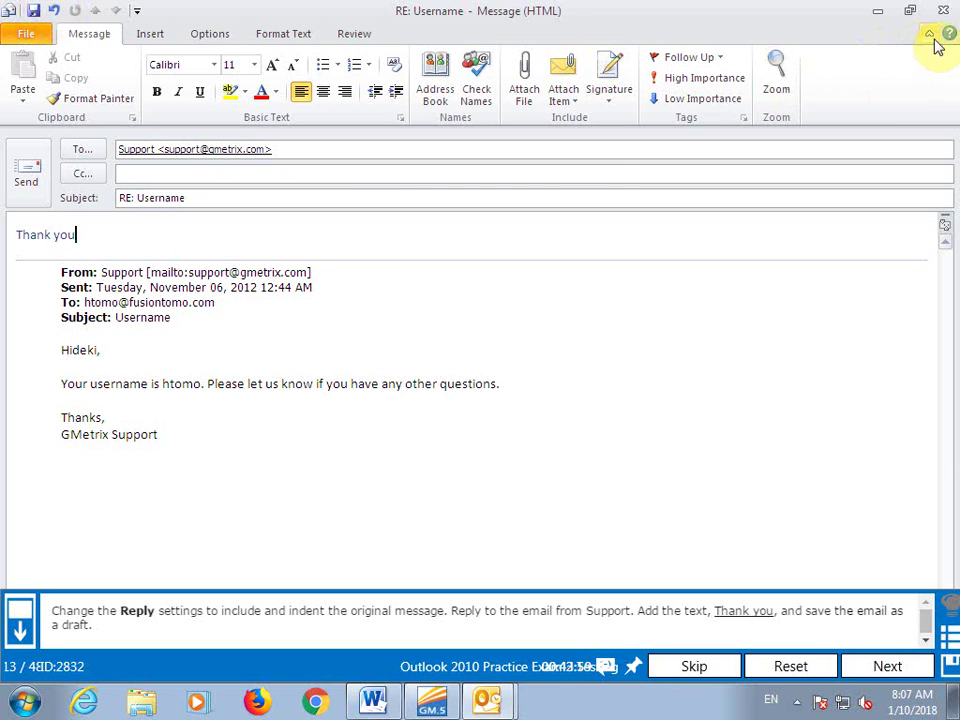
pyautogui.click(943, 10)
pyautogui.click(888, 659)
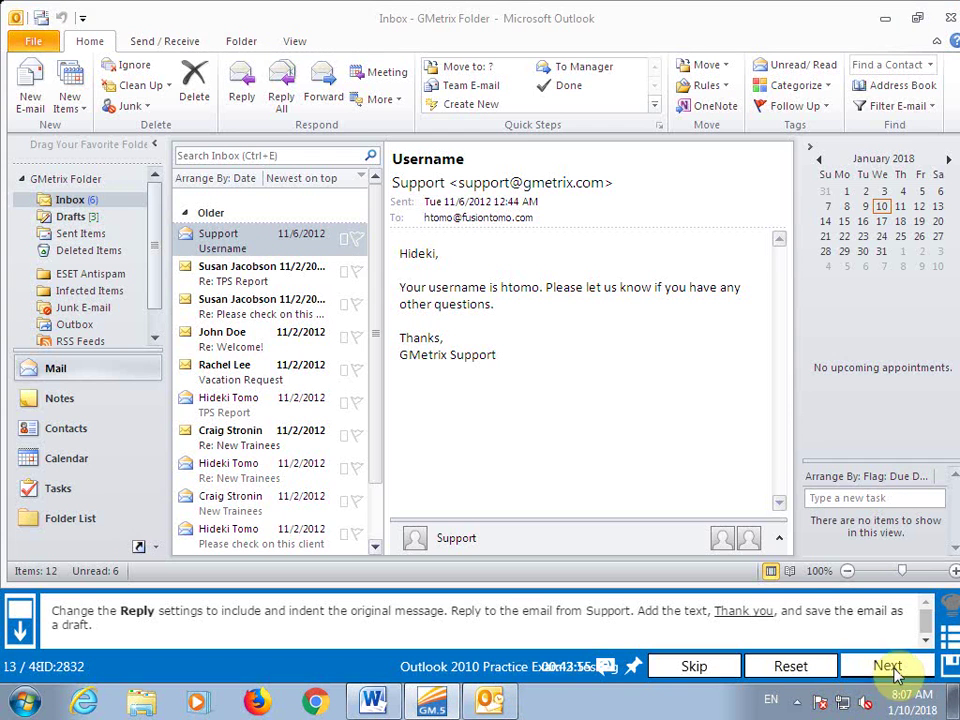
pyautogui.click(890, 670)
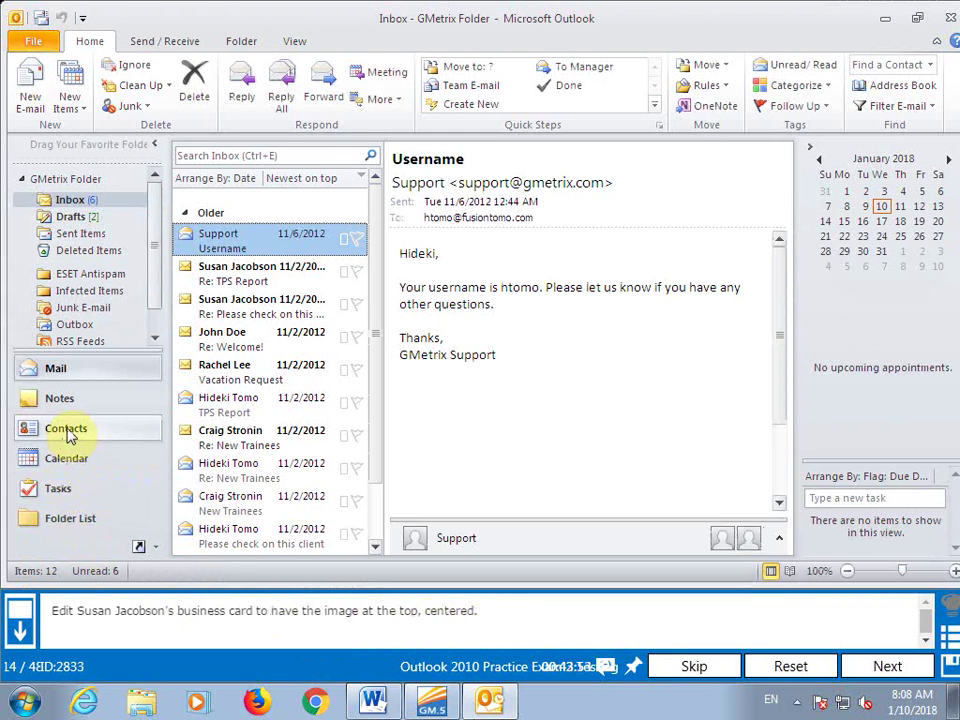
# Open the contact's business card and set Layout to Image Top with Image Align Center
pyautogui.click(68, 432)
pyautogui.click(327, 443)
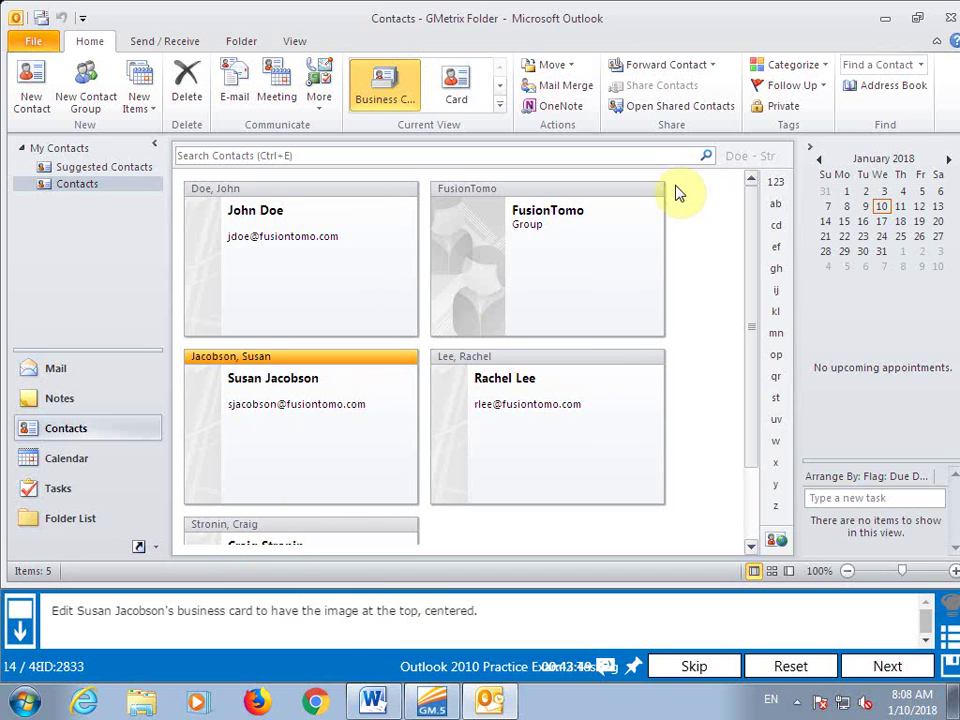
pyautogui.doubleClick(313, 422)
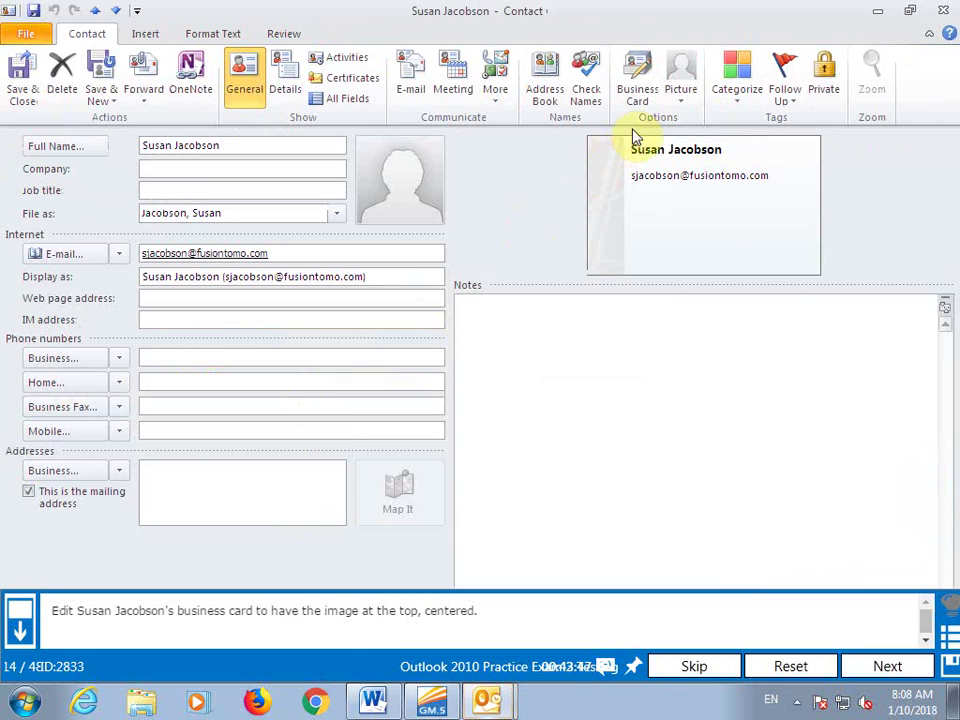
pyautogui.click(640, 95)
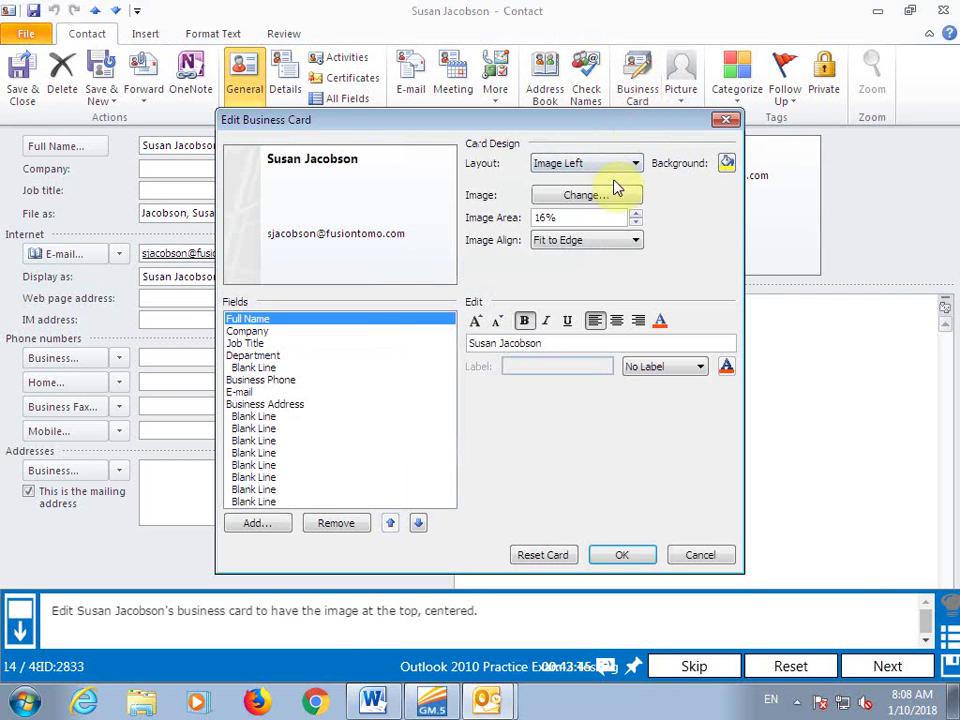
pyautogui.click(610, 164)
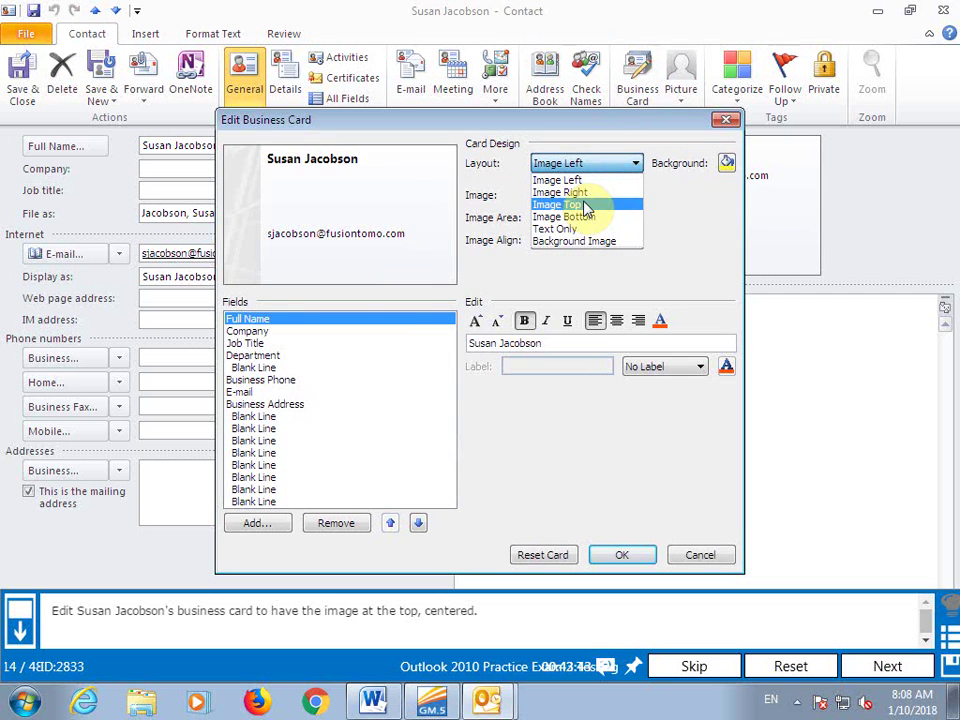
pyautogui.click(586, 205)
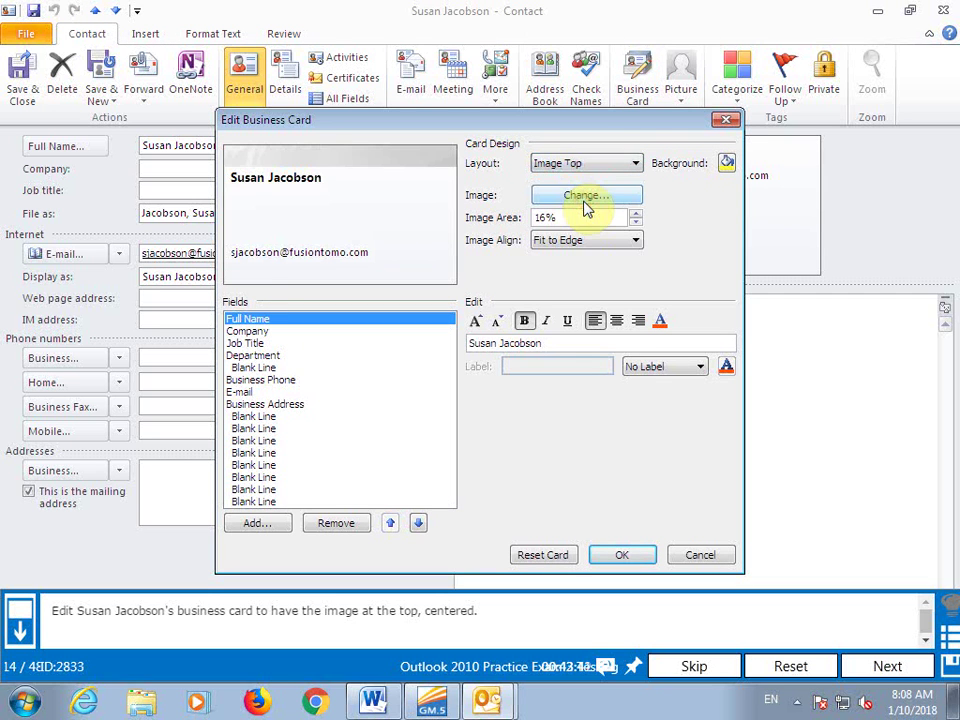
pyautogui.click(586, 243)
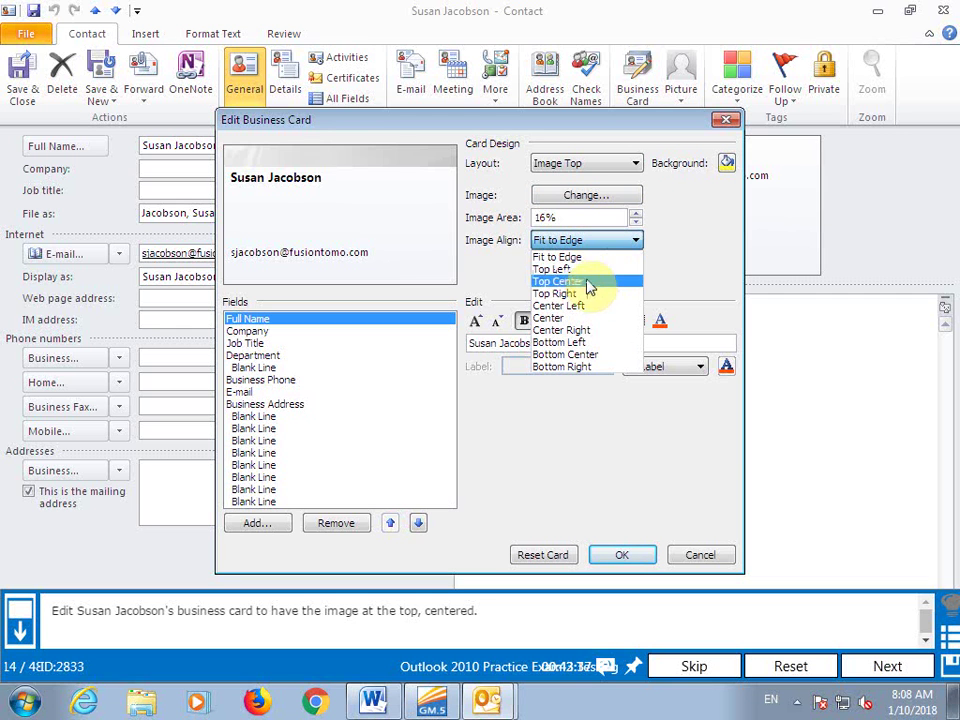
pyautogui.click(584, 318)
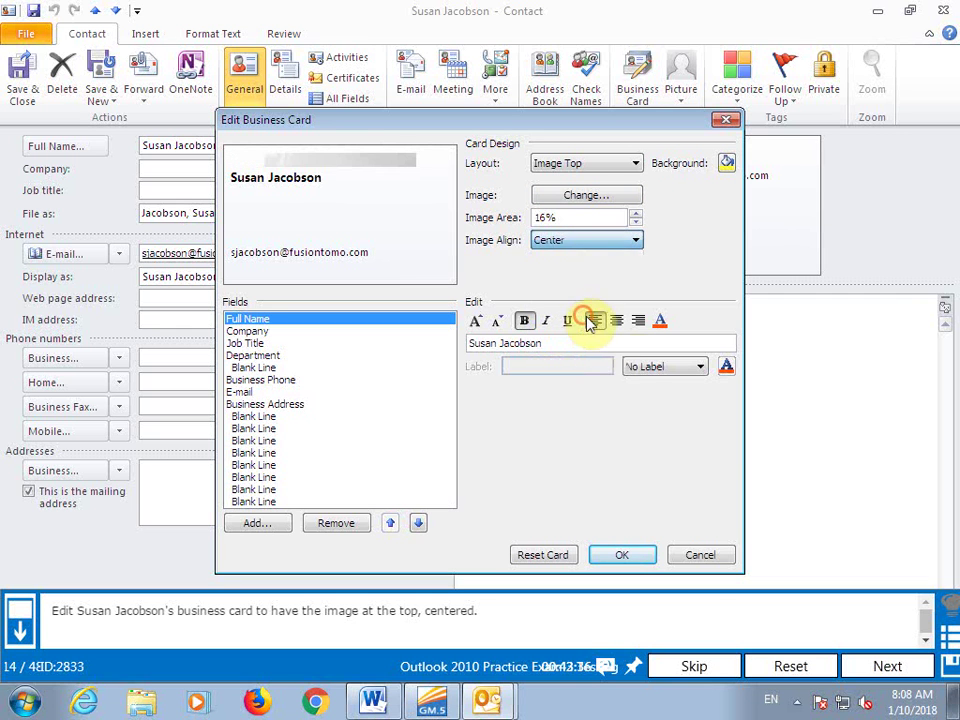
# Apply the card changes, dismiss the location information prompt, and save and close the contact
pyautogui.click(636, 557)
pyautogui.click(328, 360)
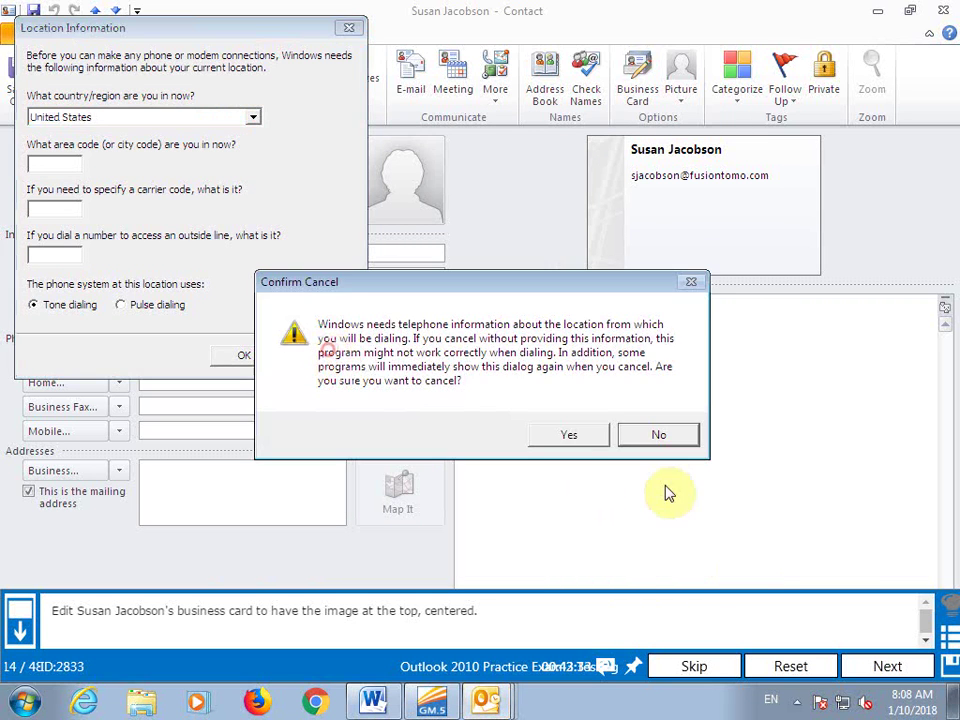
pyautogui.click(579, 433)
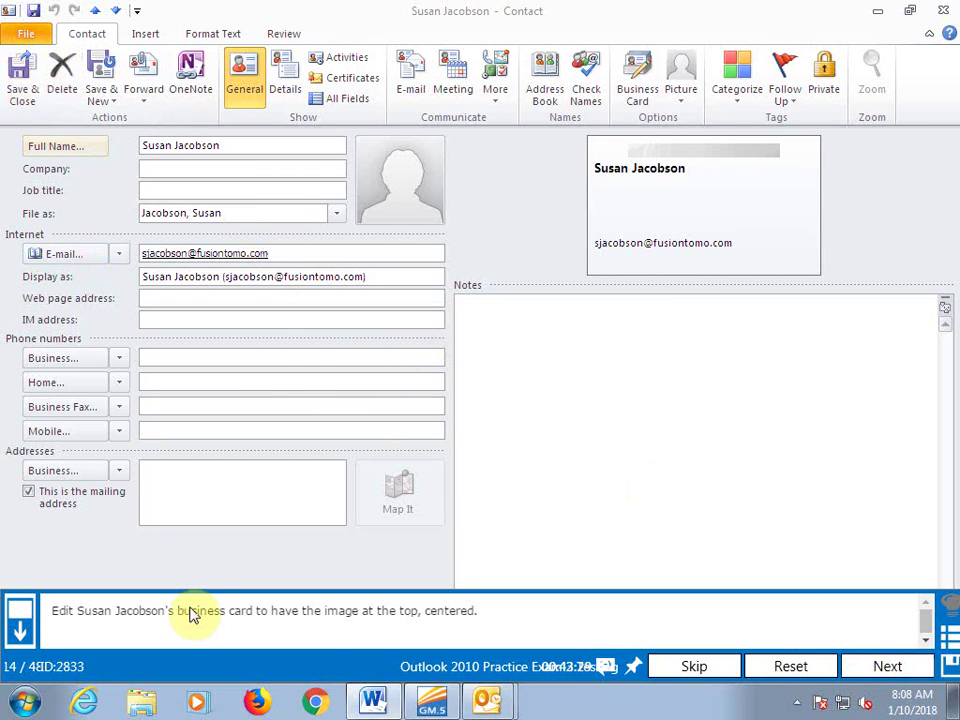
pyautogui.click(27, 88)
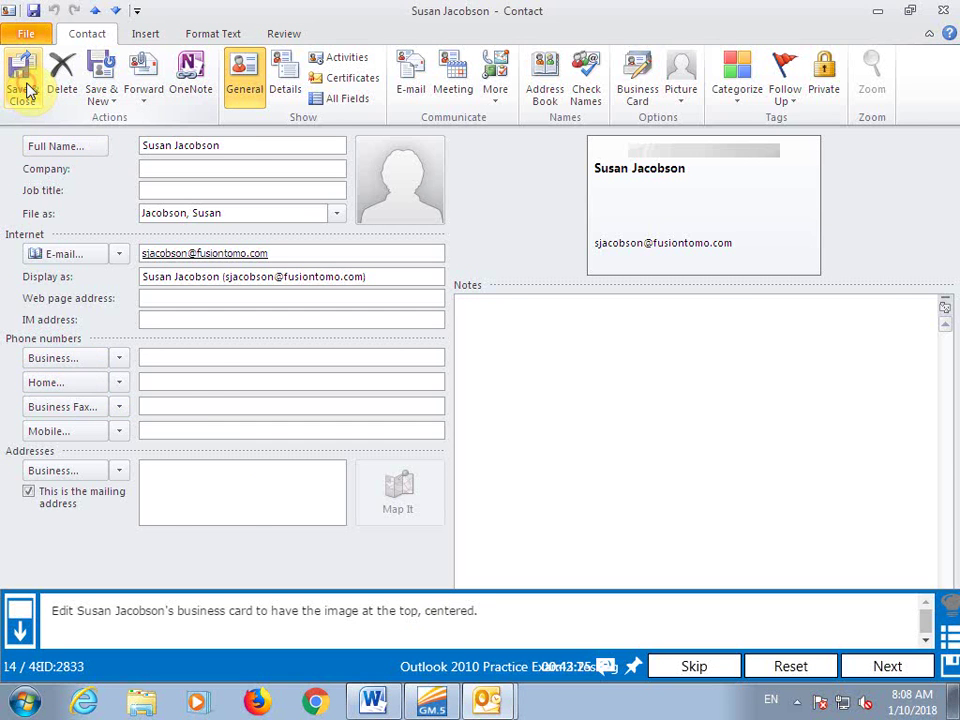
pyautogui.click(27, 88)
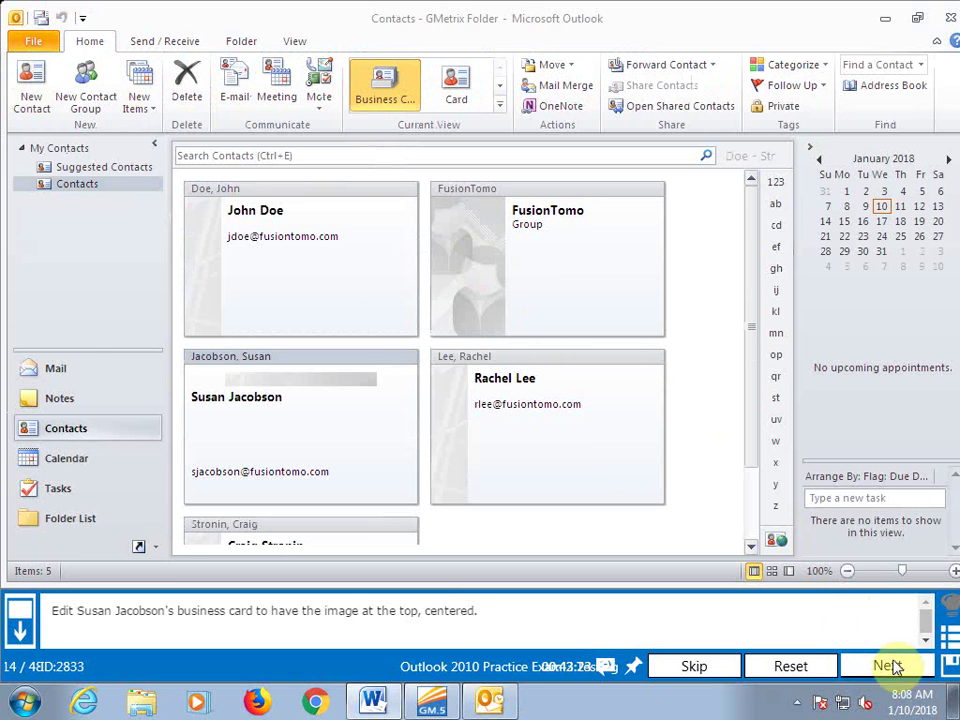
pyautogui.click(893, 668)
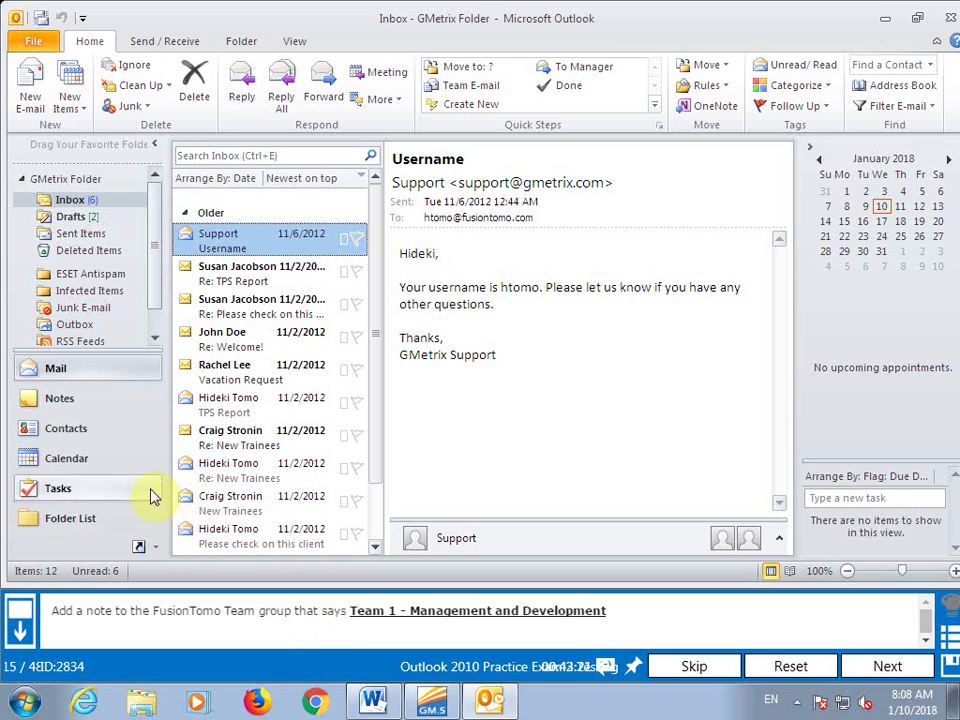
# Type 'Team 1 - Management and Development' into the FusionTomo group's notes and save and close it
pyautogui.click(80, 430)
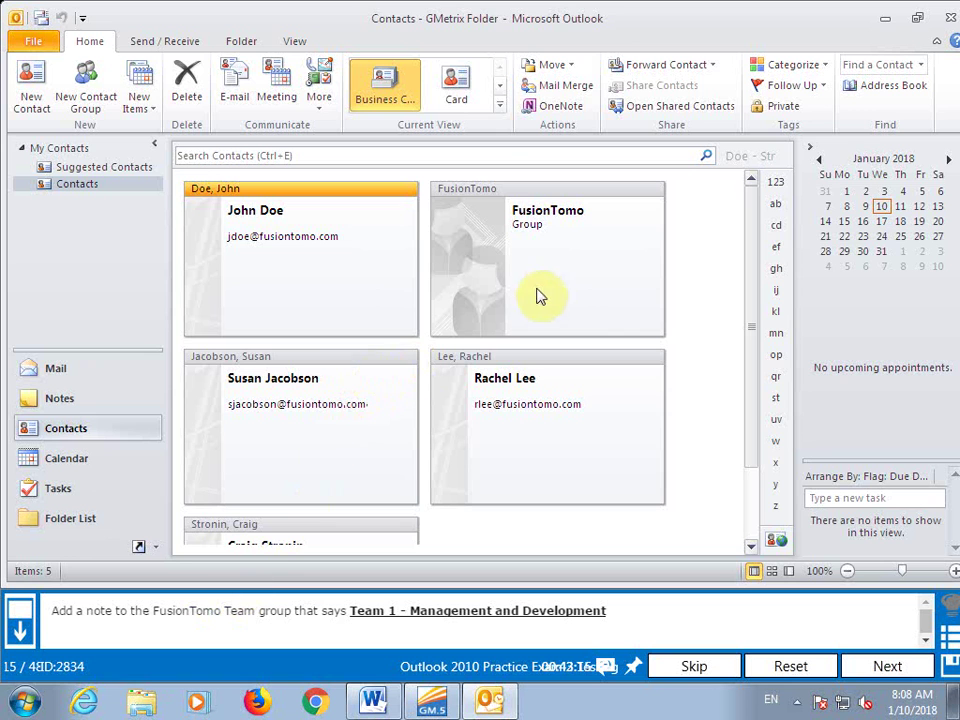
pyautogui.click(543, 256)
pyautogui.doubleClick(543, 256)
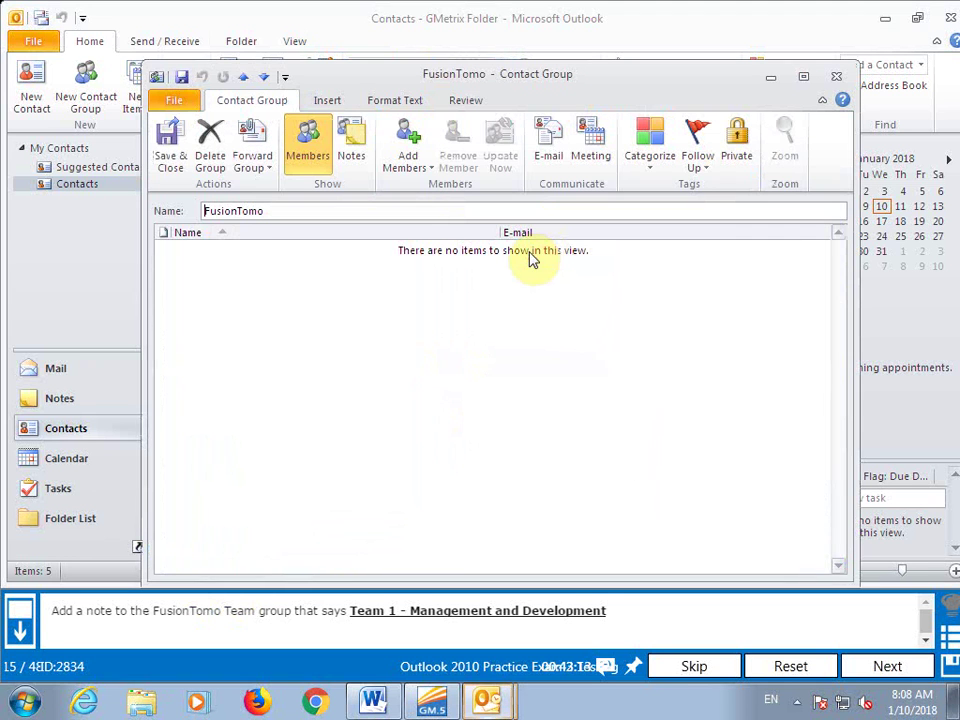
pyautogui.click(350, 140)
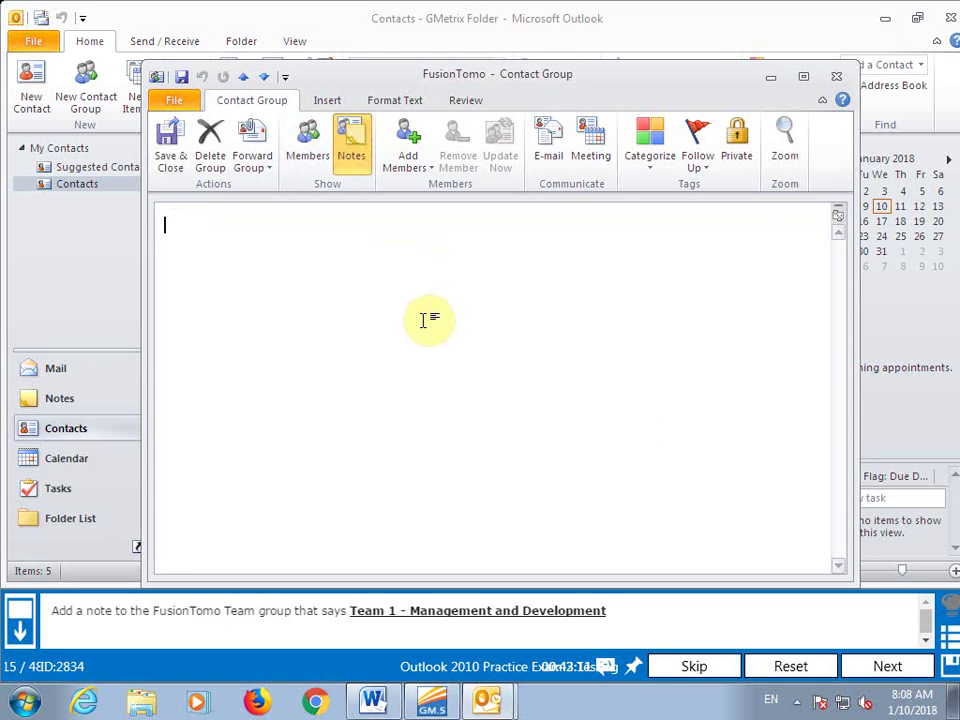
pyautogui.write('Te')
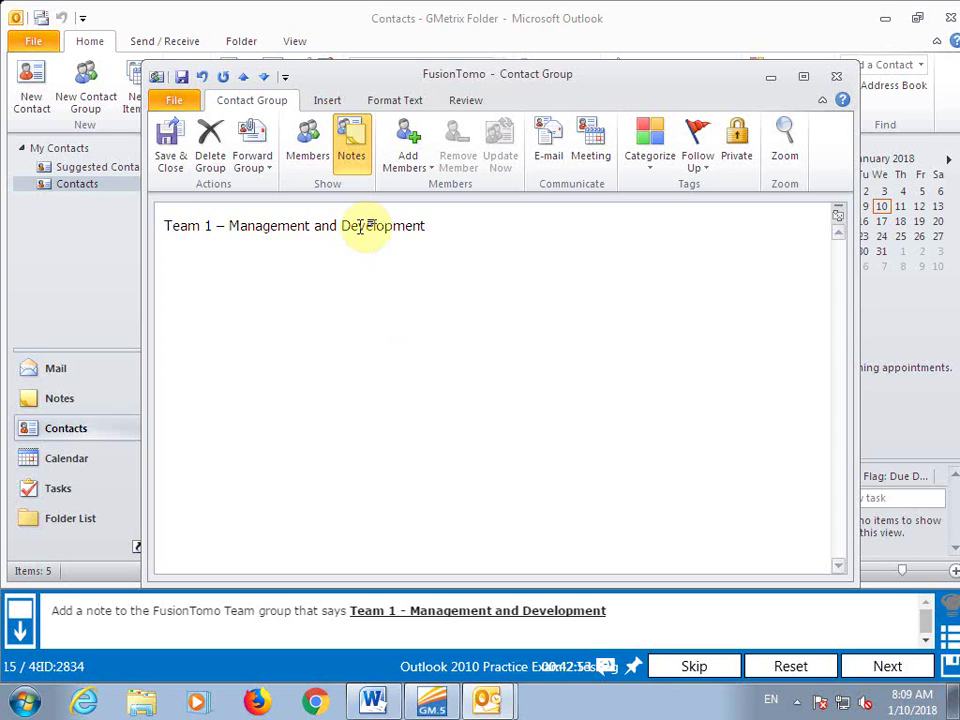
pyautogui.click(168, 150)
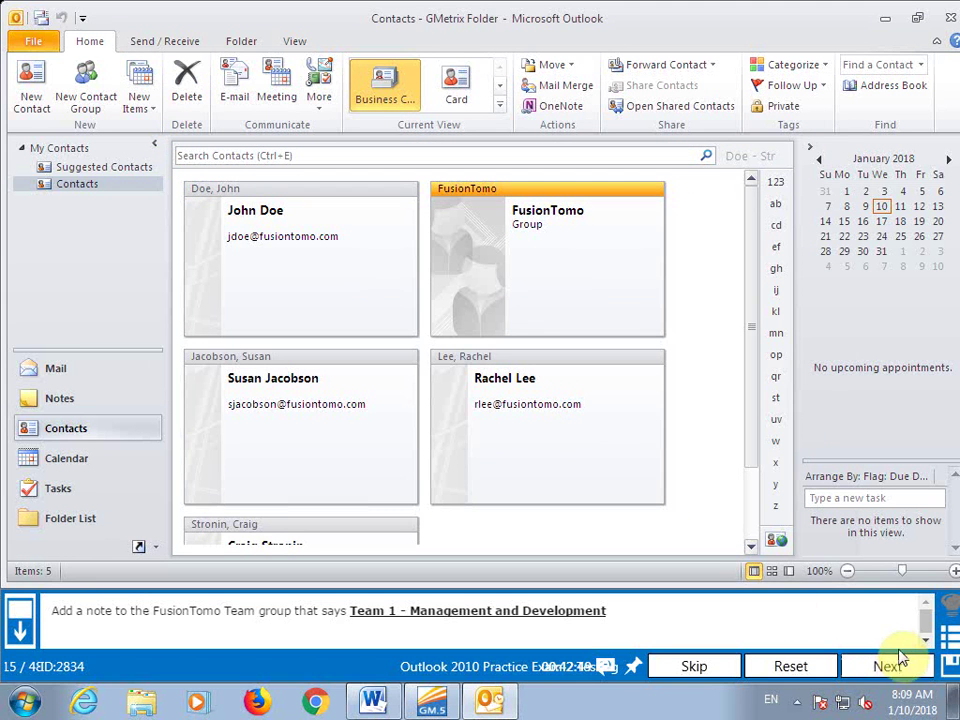
pyautogui.click(898, 667)
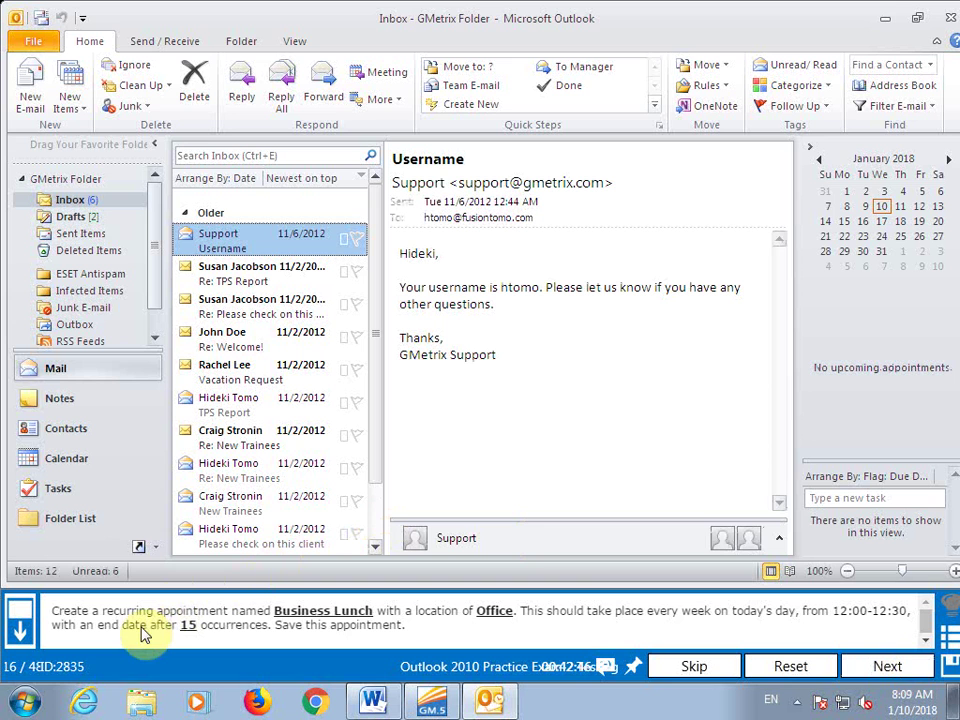
# Create a new calendar appointment on today's date, Wed 1/10/2018, starting at 12:00 PM
pyautogui.click(79, 457)
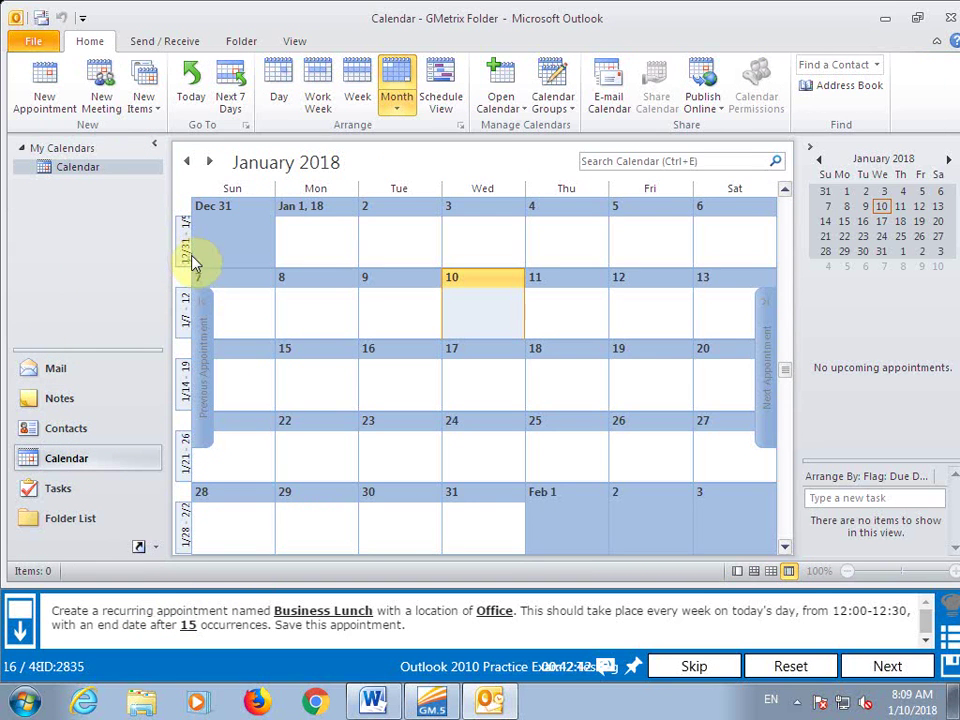
pyautogui.click(45, 80)
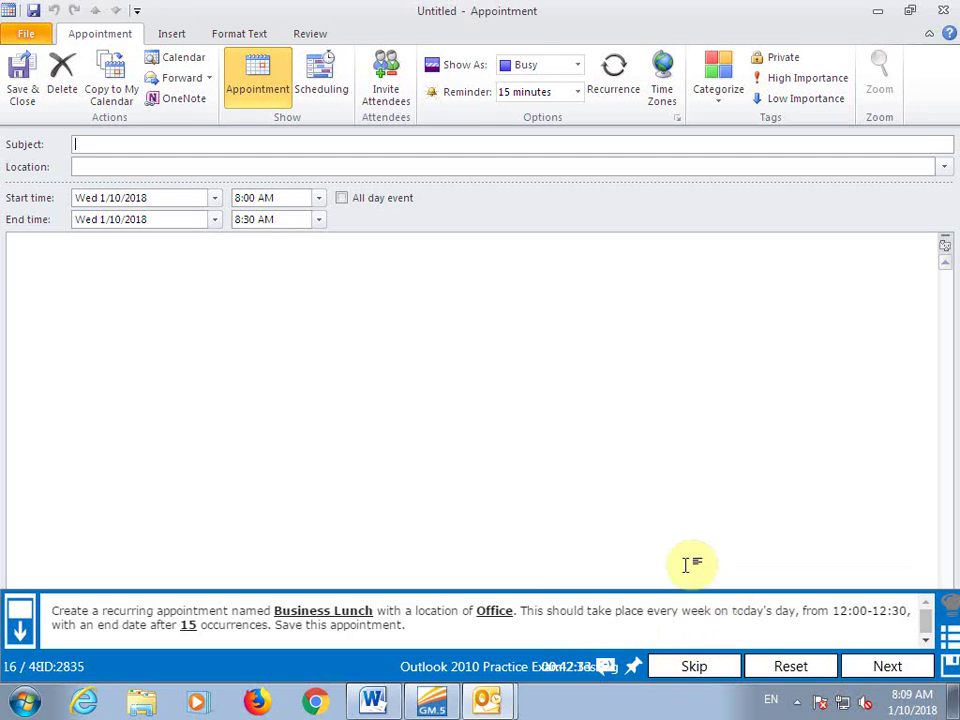
pyautogui.click(214, 198)
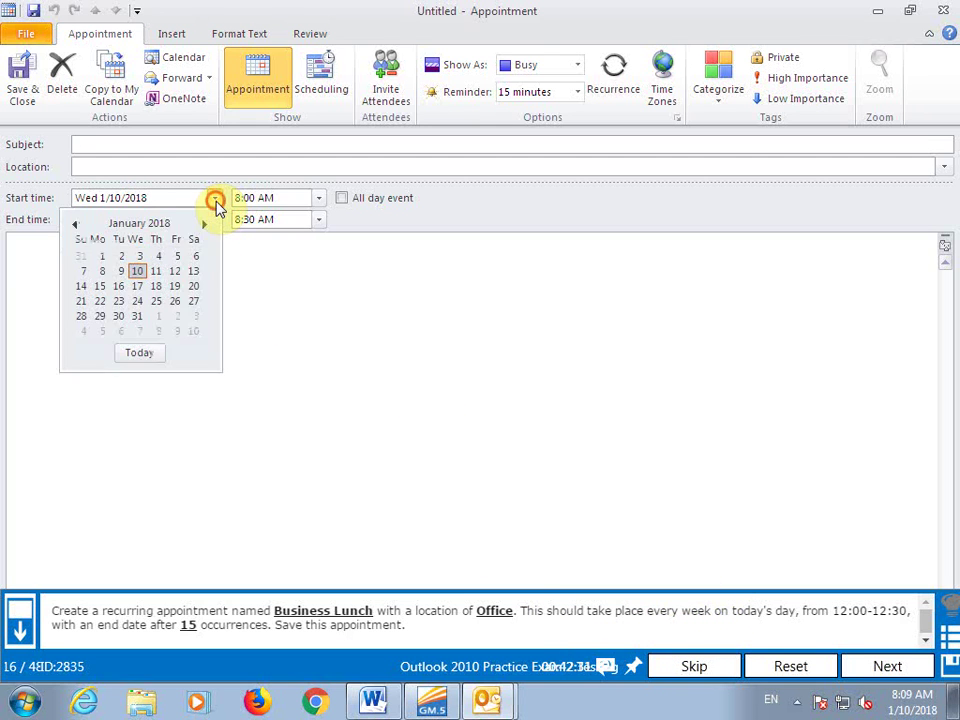
pyautogui.click(138, 272)
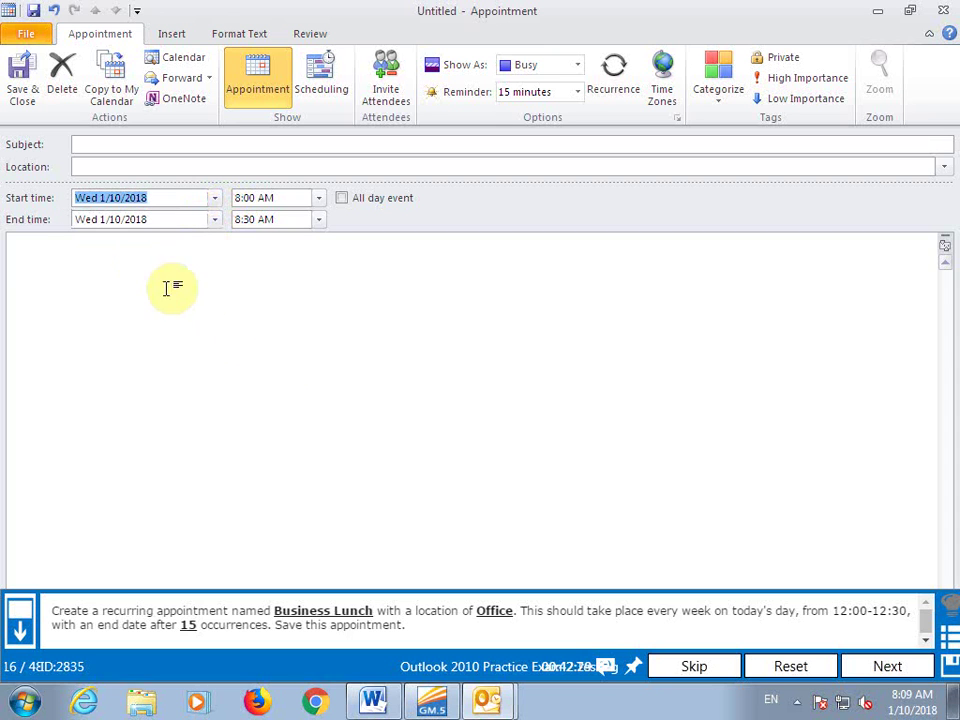
pyautogui.click(318, 198)
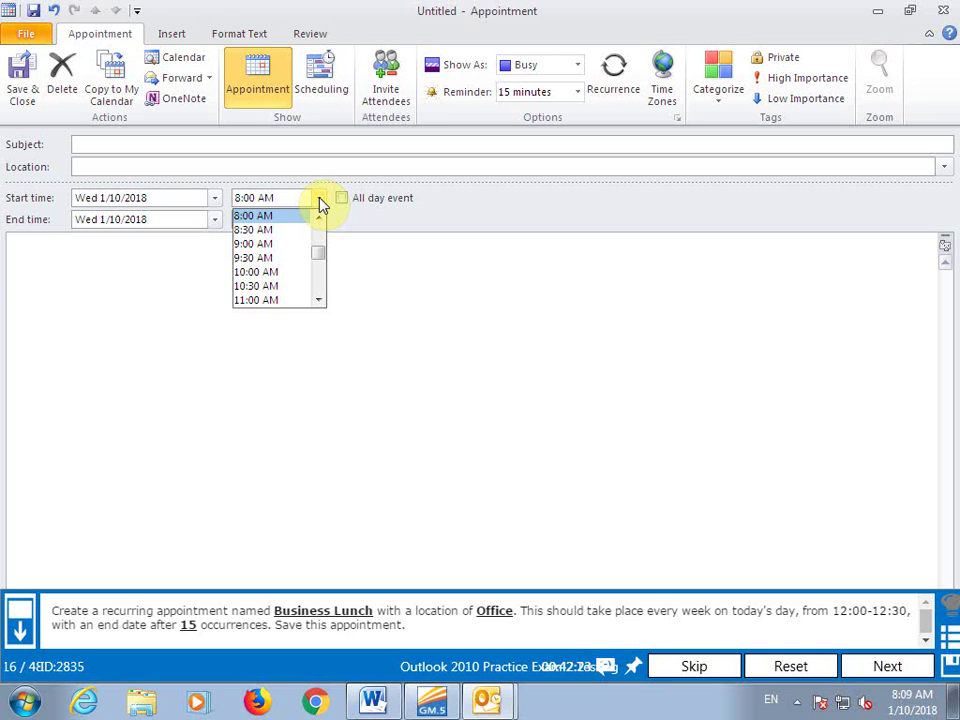
pyautogui.click(318, 300)
pyautogui.click(318, 300)
pyautogui.click(294, 301)
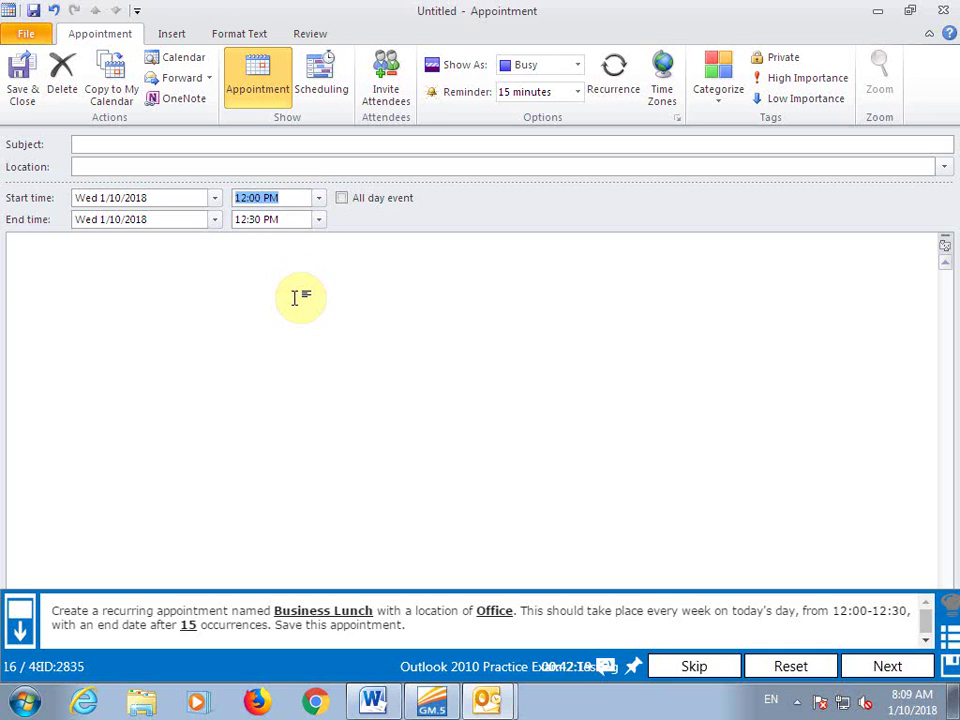
# Make the appointment repeat weekly on Wednesday, ending after 15 occurrences
pyautogui.click(616, 94)
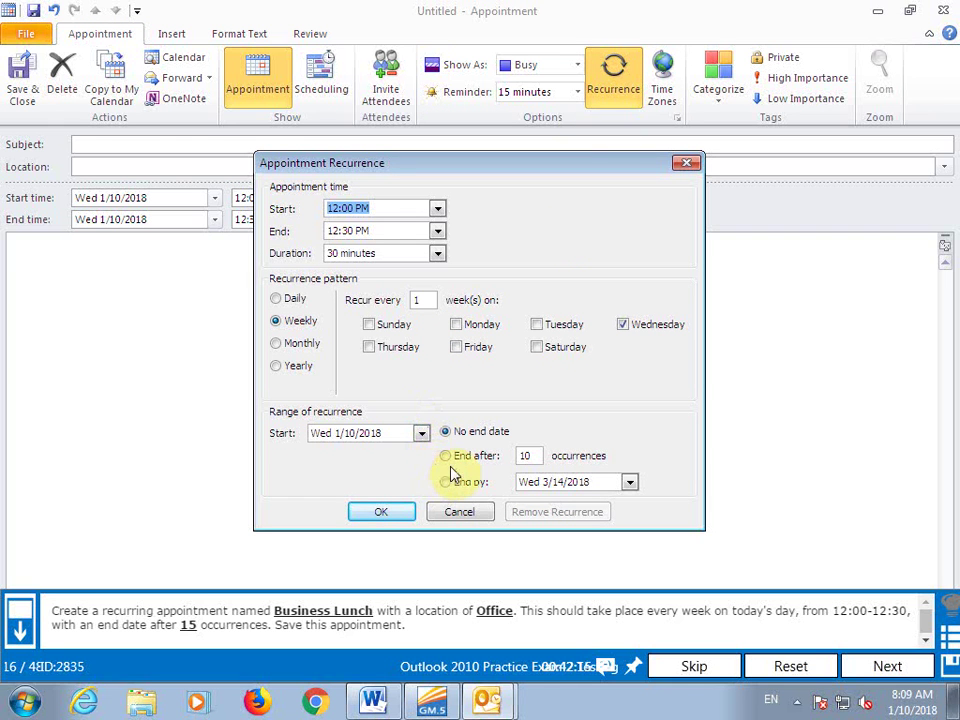
pyautogui.doubleClick(527, 455)
pyautogui.write('15')
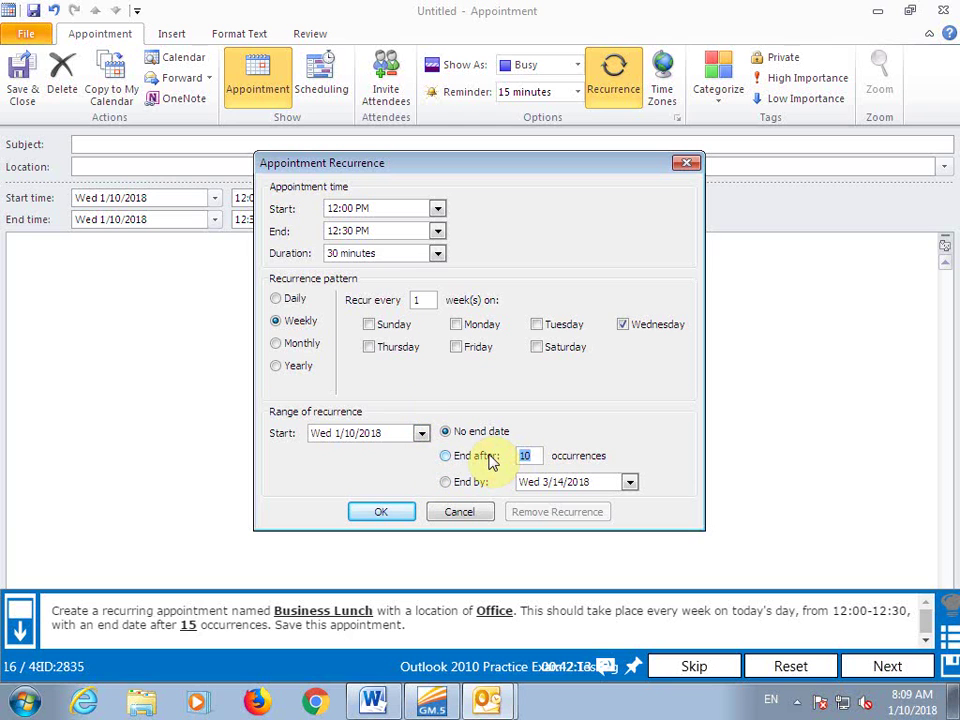
pyautogui.click(378, 512)
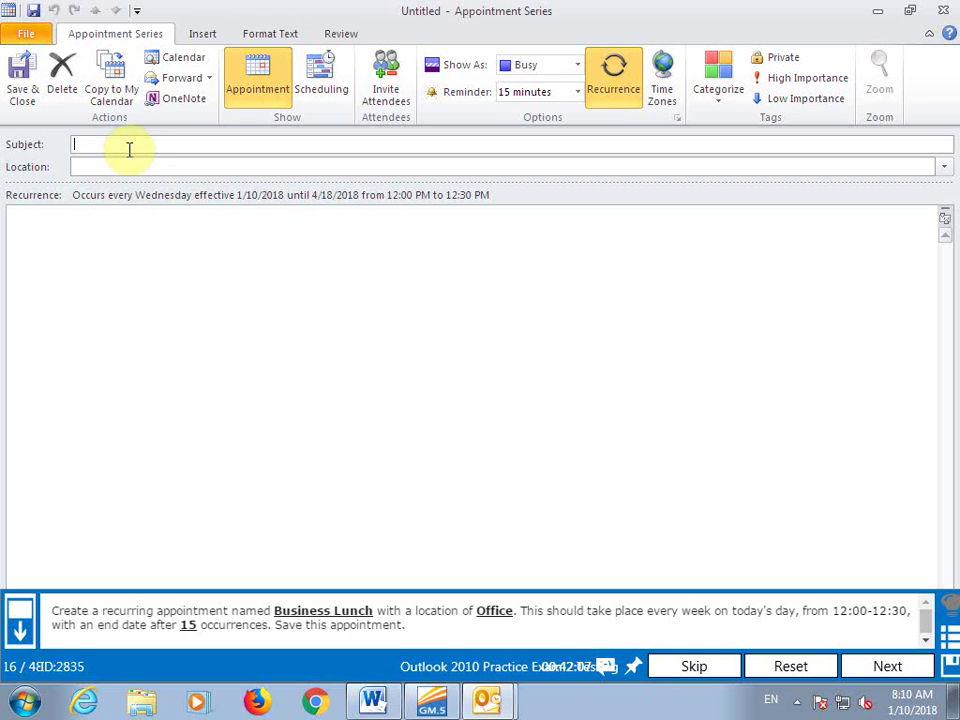
# Title it Business Lunch with location Office and save the appointment
pyautogui.write('Business Lunch')
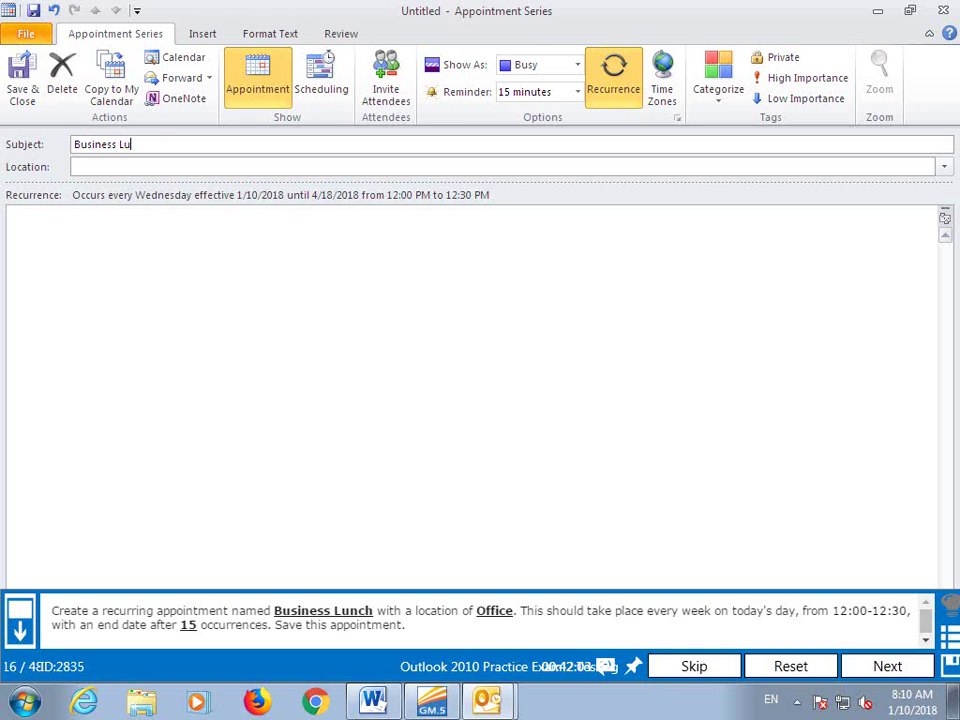
pyautogui.click(97, 168)
pyautogui.write('Office')
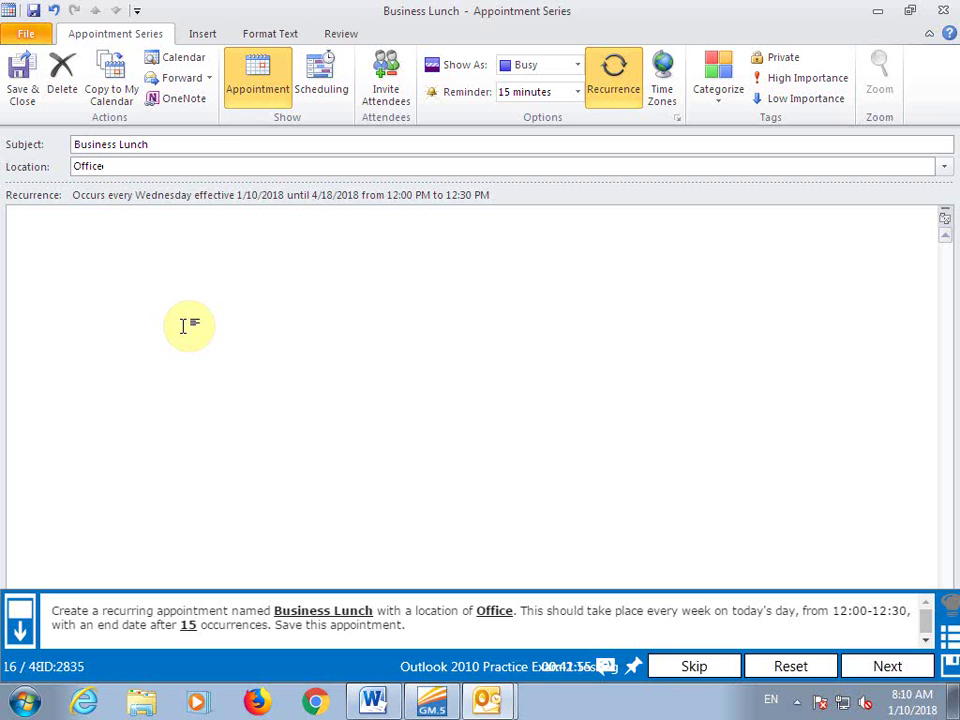
pyautogui.click(22, 80)
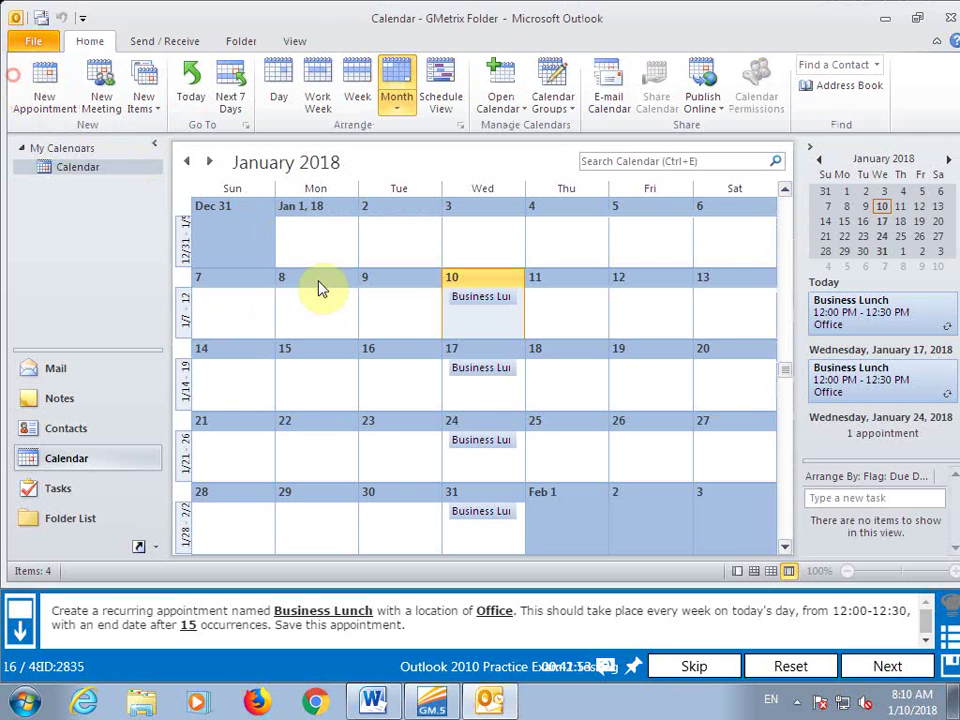
# Advance to the next practice task and start a new meeting from the Calendar
pyautogui.click(909, 677)
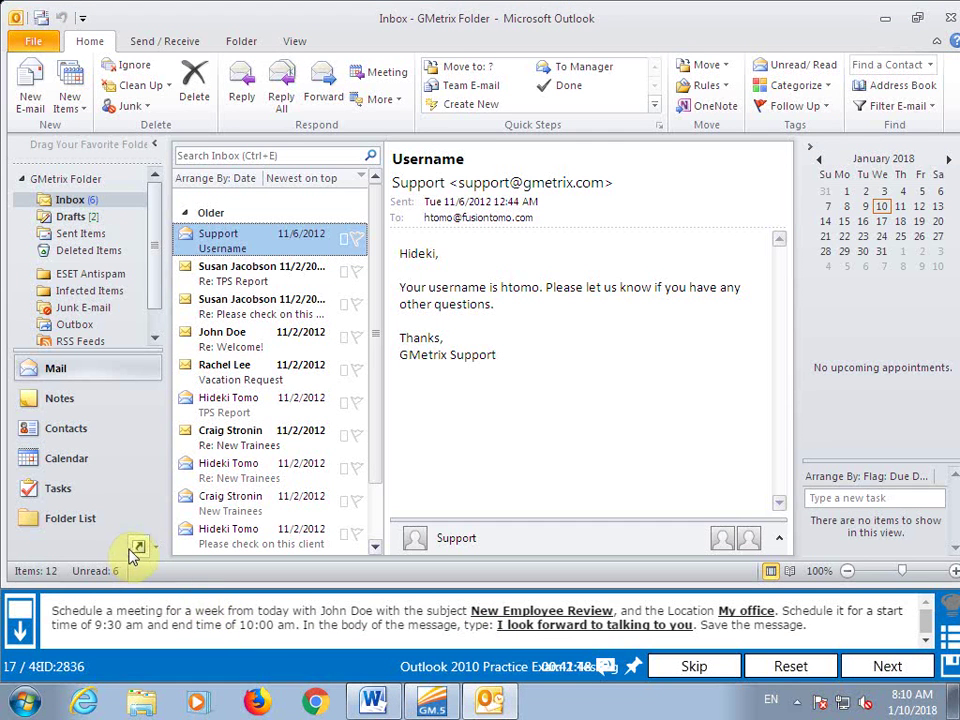
pyautogui.click(88, 456)
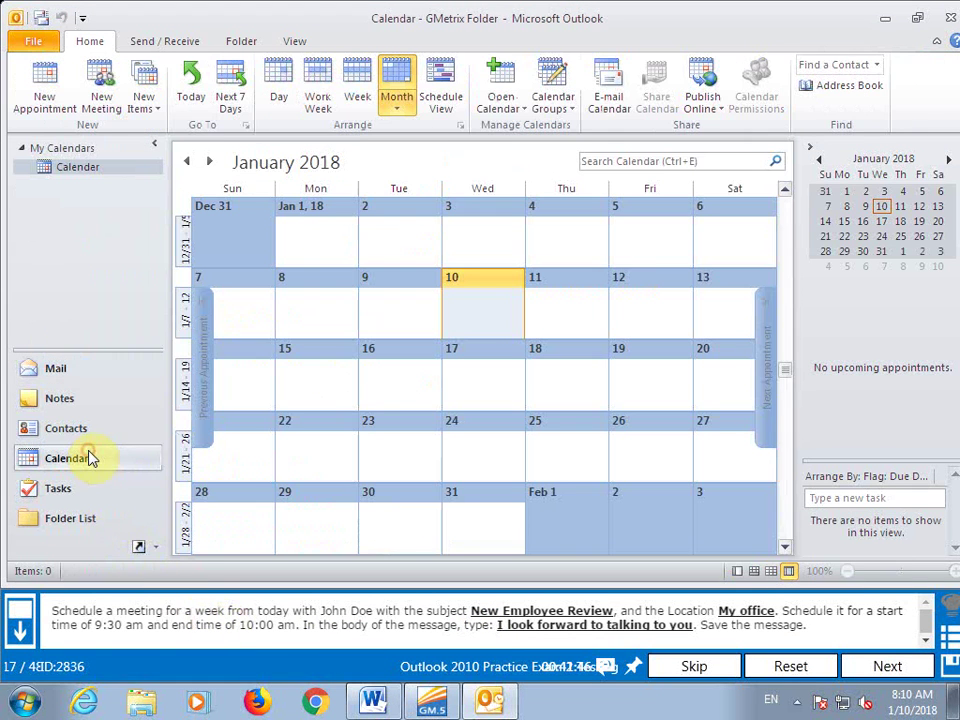
pyautogui.click(101, 92)
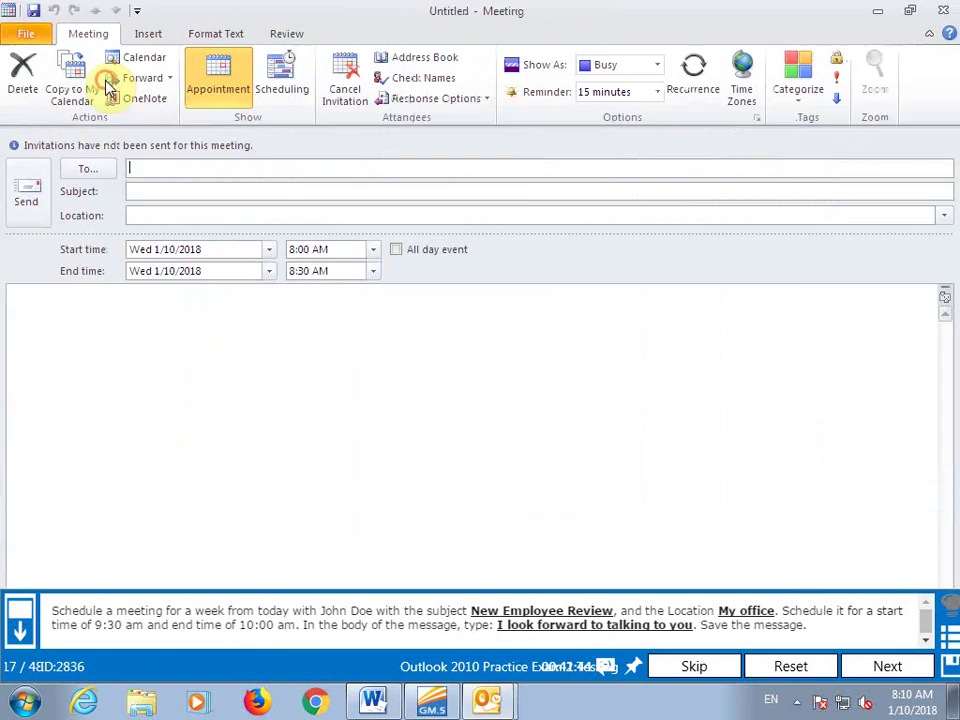
# Date the meeting Wed 1/17/2018 and add the task's contact as required attendee
pyautogui.click(268, 251)
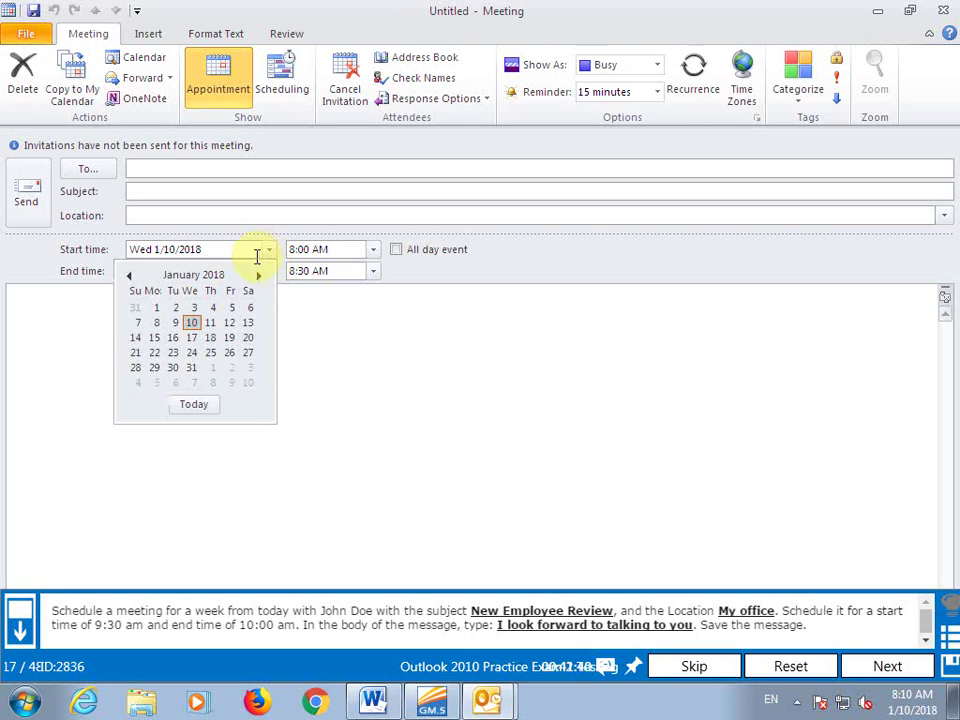
pyautogui.click(192, 338)
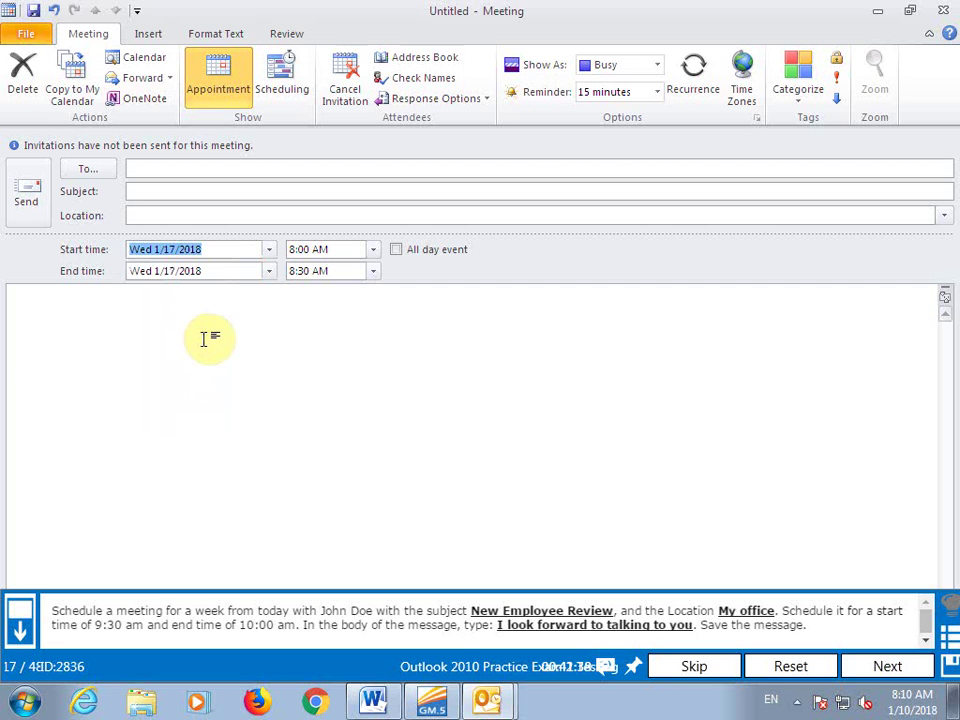
pyautogui.click(90, 168)
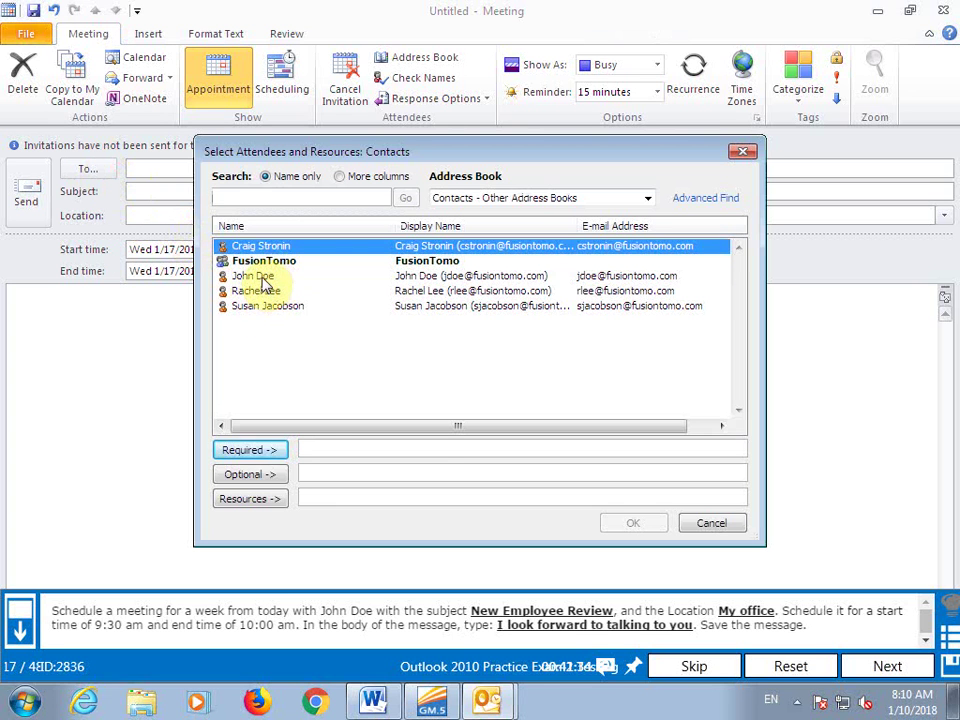
pyautogui.doubleClick(255, 276)
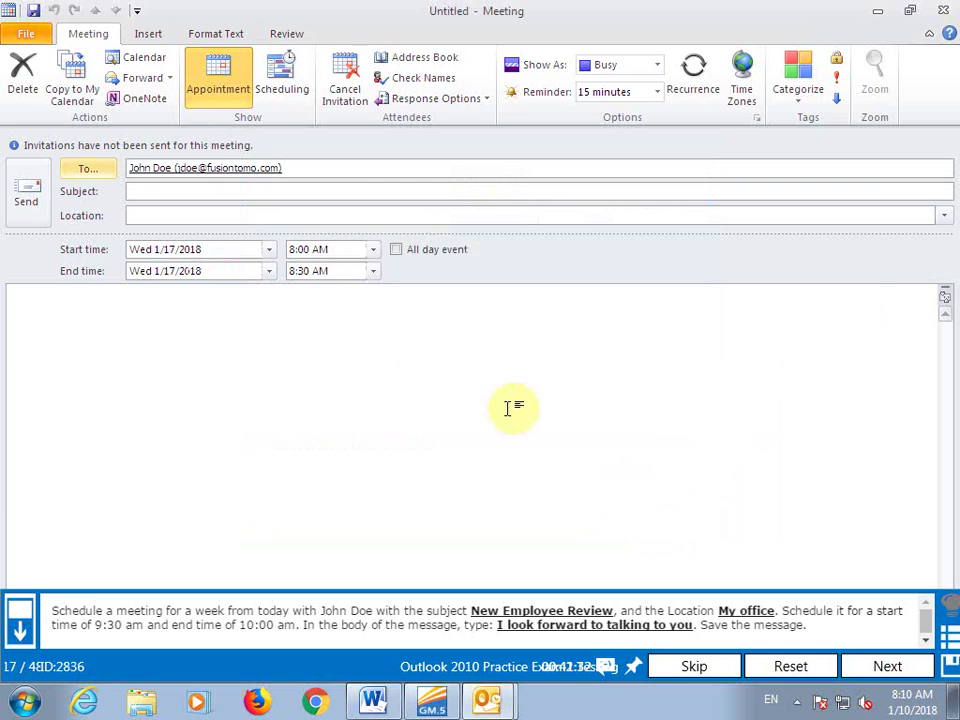
# Enter the subject New Employee Review and the location My office
pyautogui.click(179, 193)
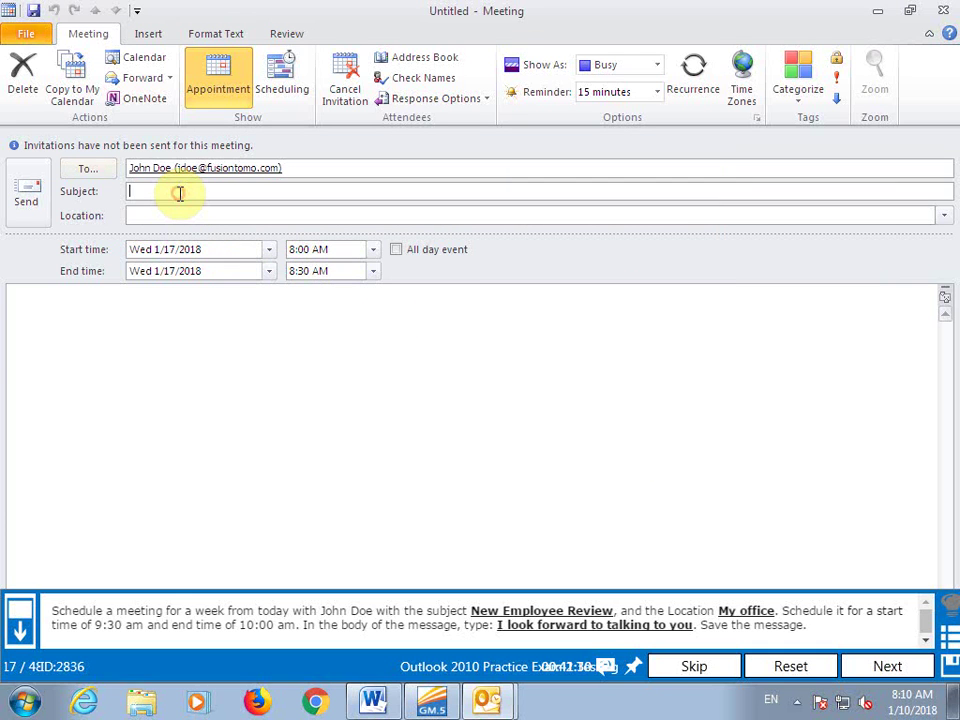
pyautogui.write('New Employee')
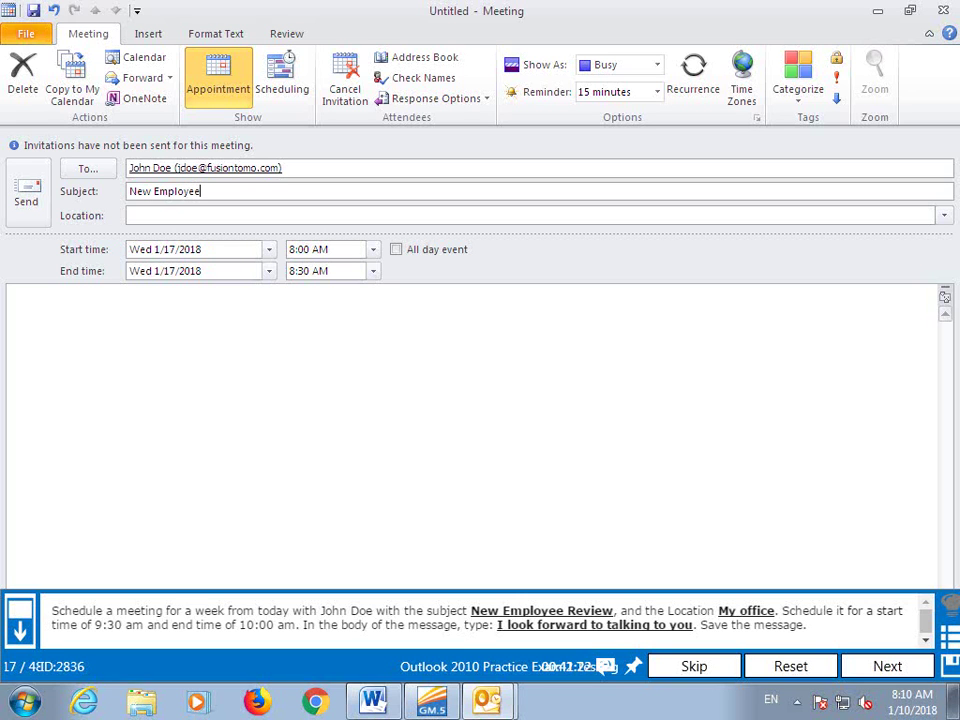
pyautogui.write('Review')
pyautogui.click(193, 210)
pyautogui.write('My office')
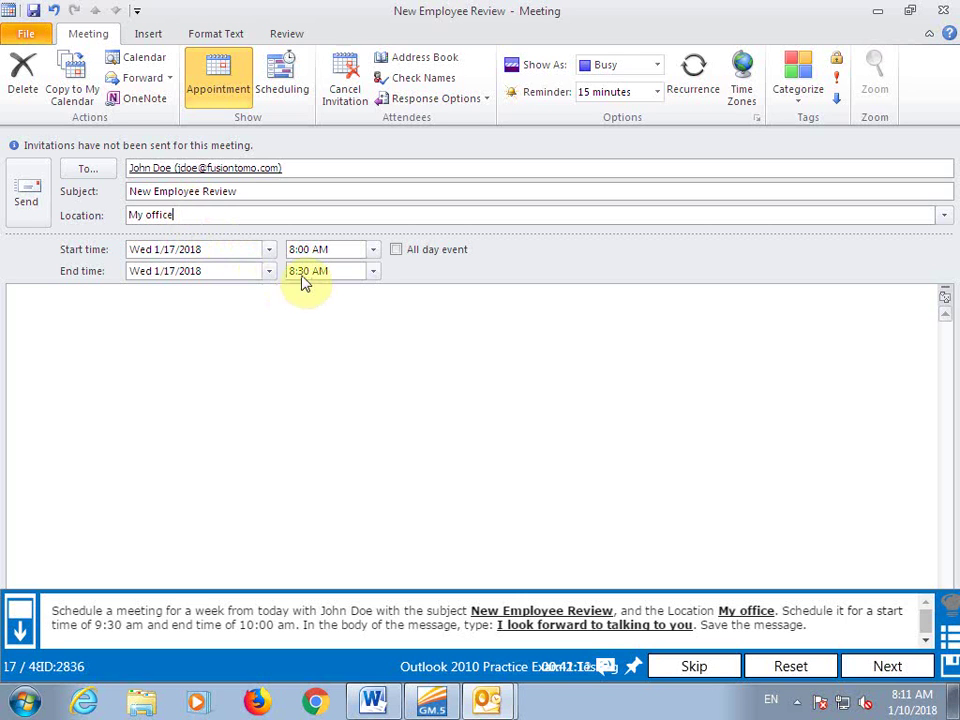
# Set the meeting start time to 9:30 AM so it runs 9:30–10:00 AM
pyautogui.click(372, 250)
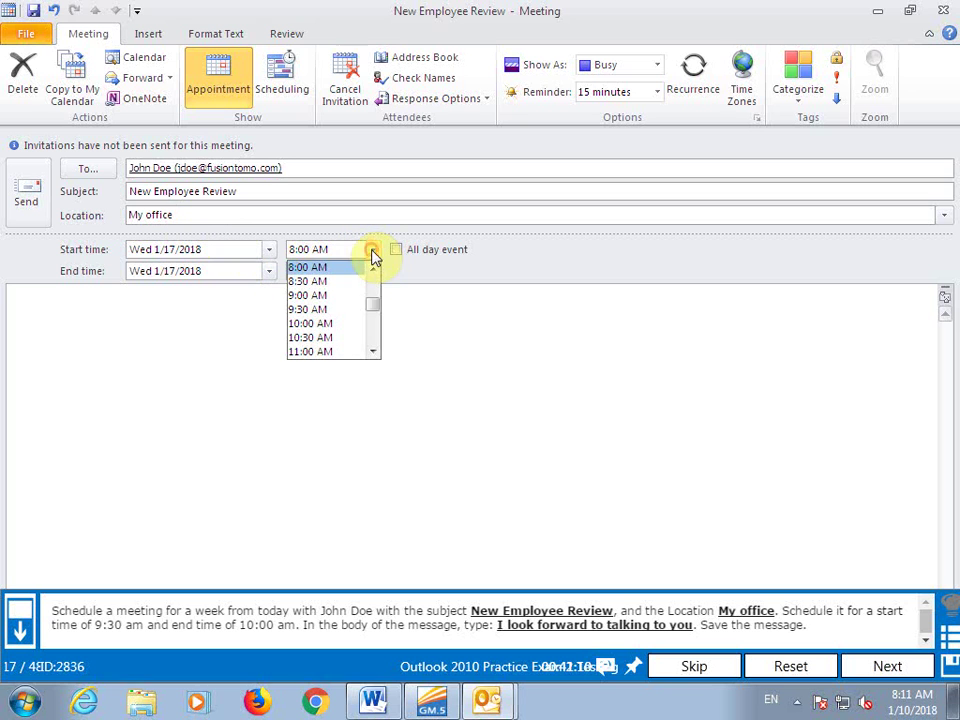
pyautogui.click(338, 309)
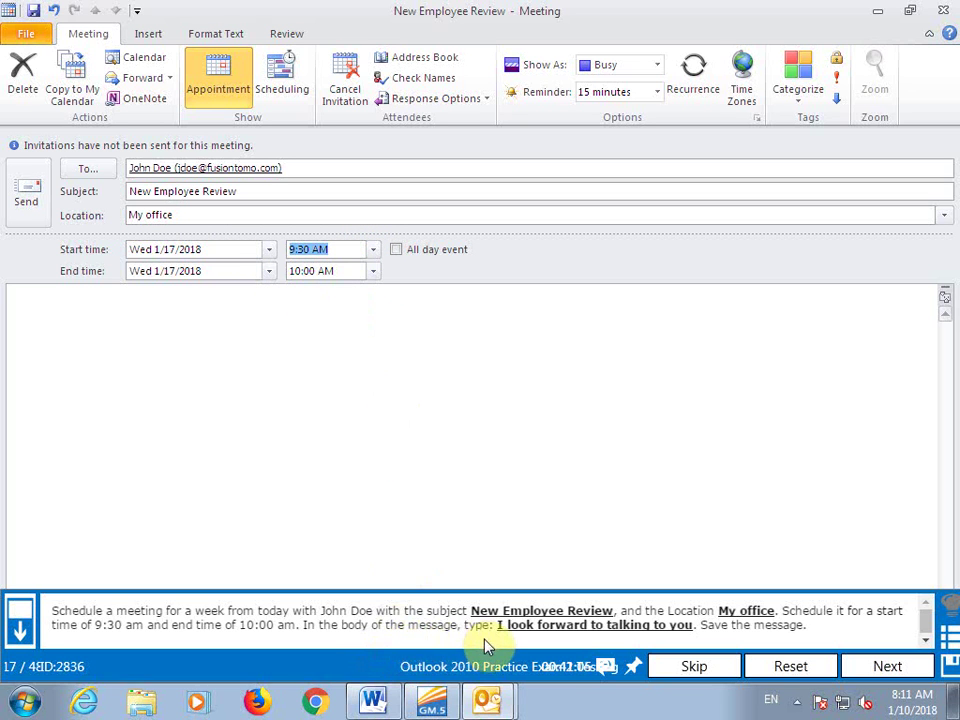
pyautogui.click(231, 380)
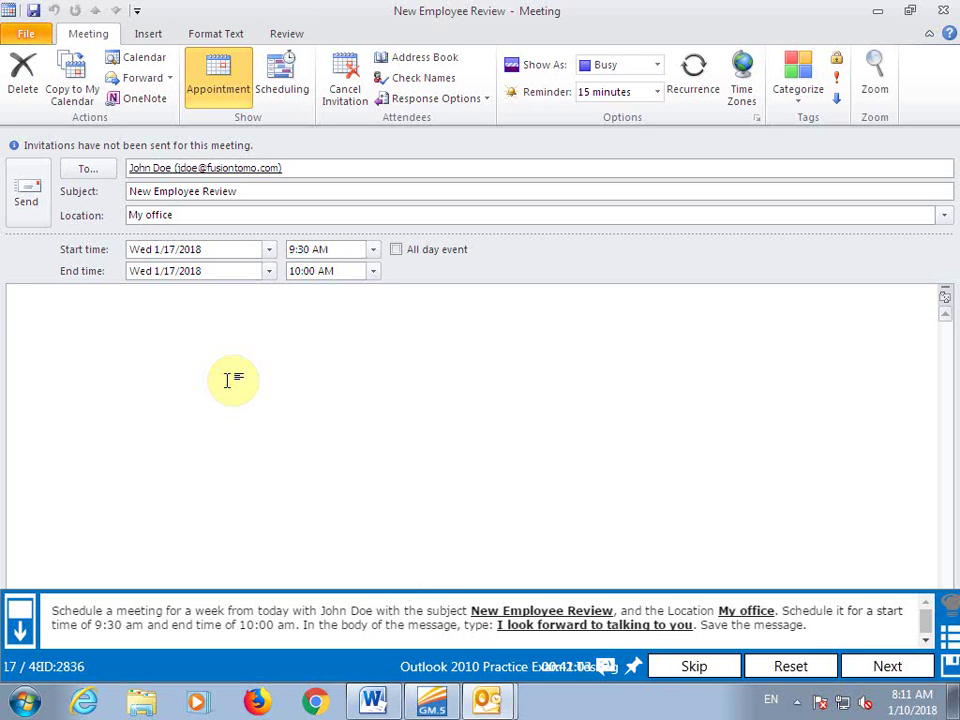
# Write 'I look forward to talking to you' in the body, then save and close the meeting
pyautogui.write('I ')
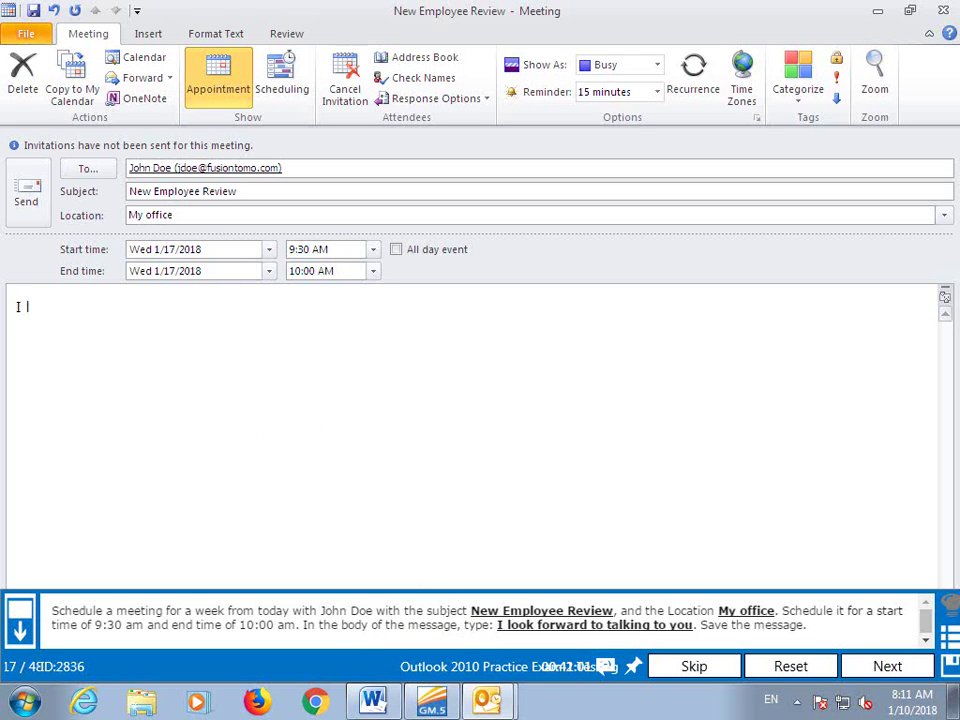
pyautogui.write('look forward')
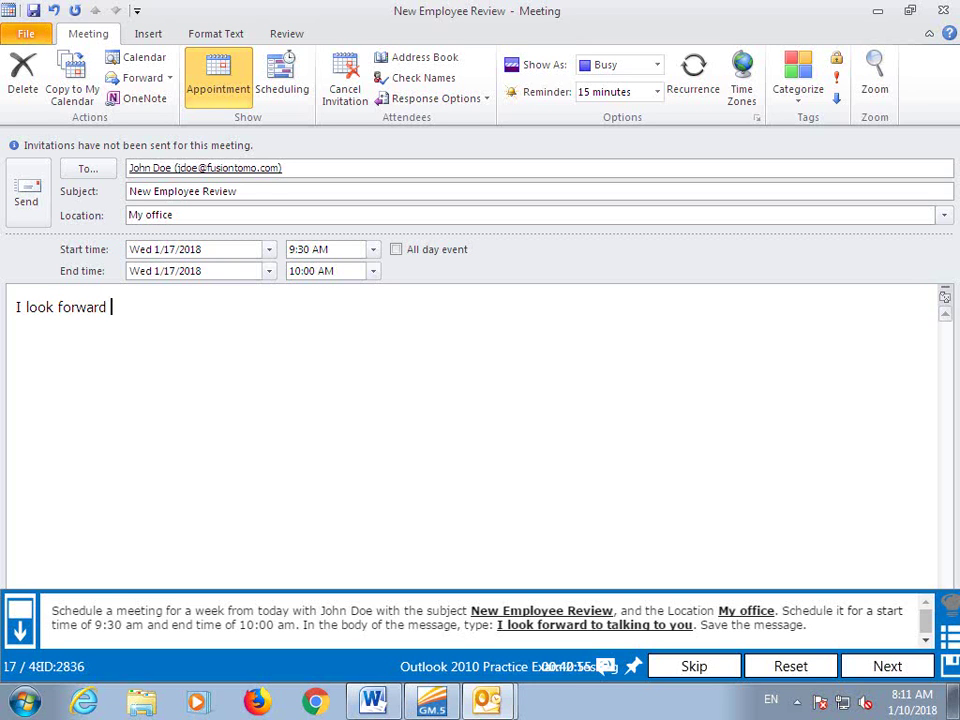
pyautogui.write('to talking ')
pyautogui.write('to you')
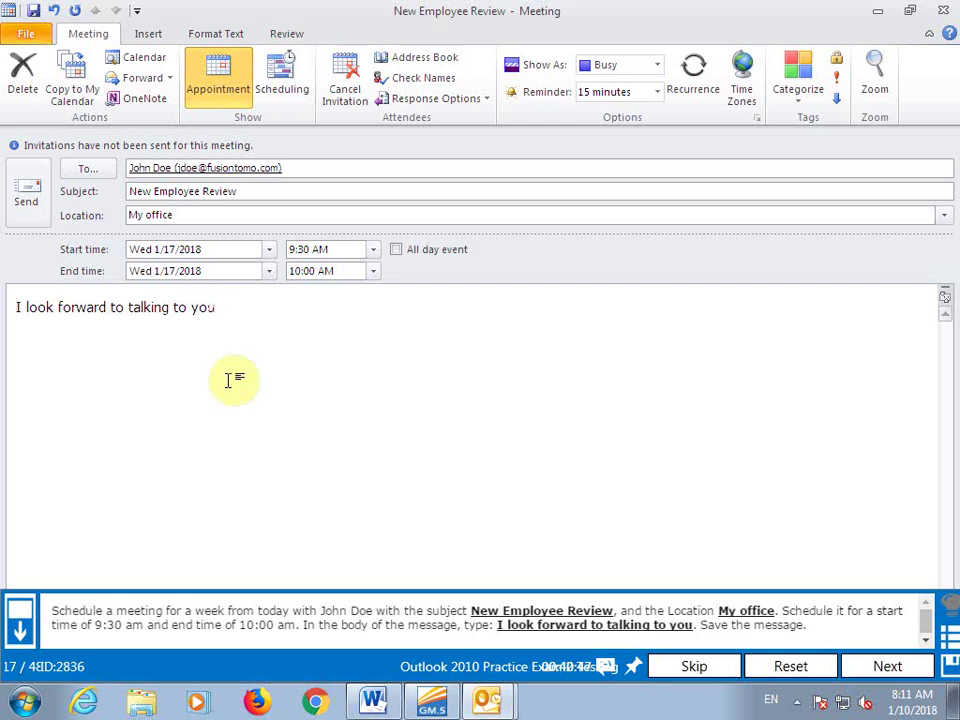
pyautogui.click(36, 10)
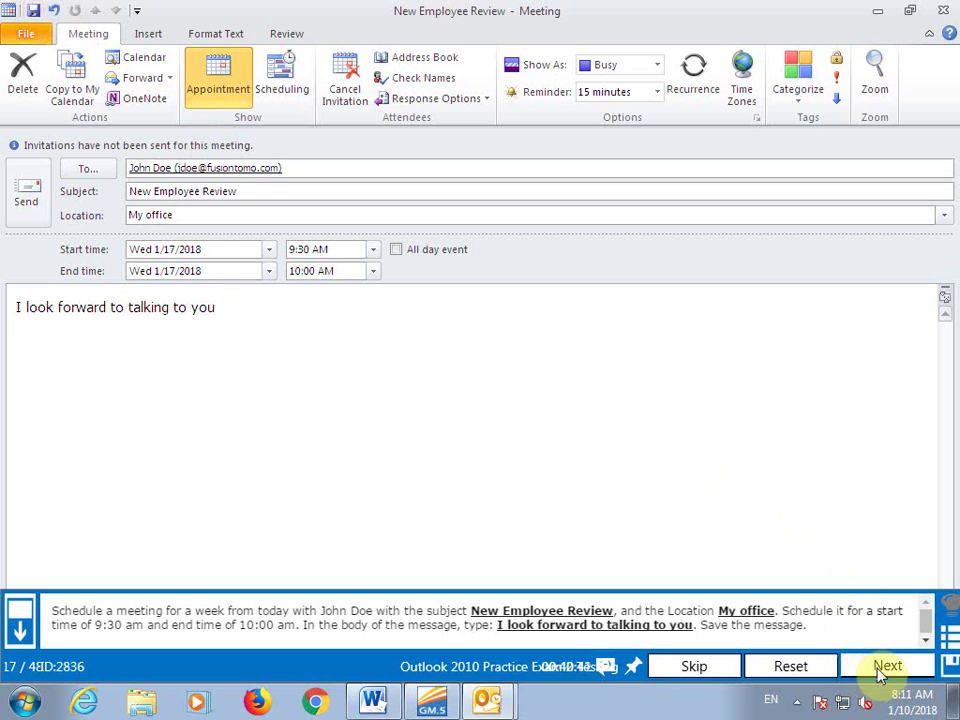
pyautogui.click(945, 11)
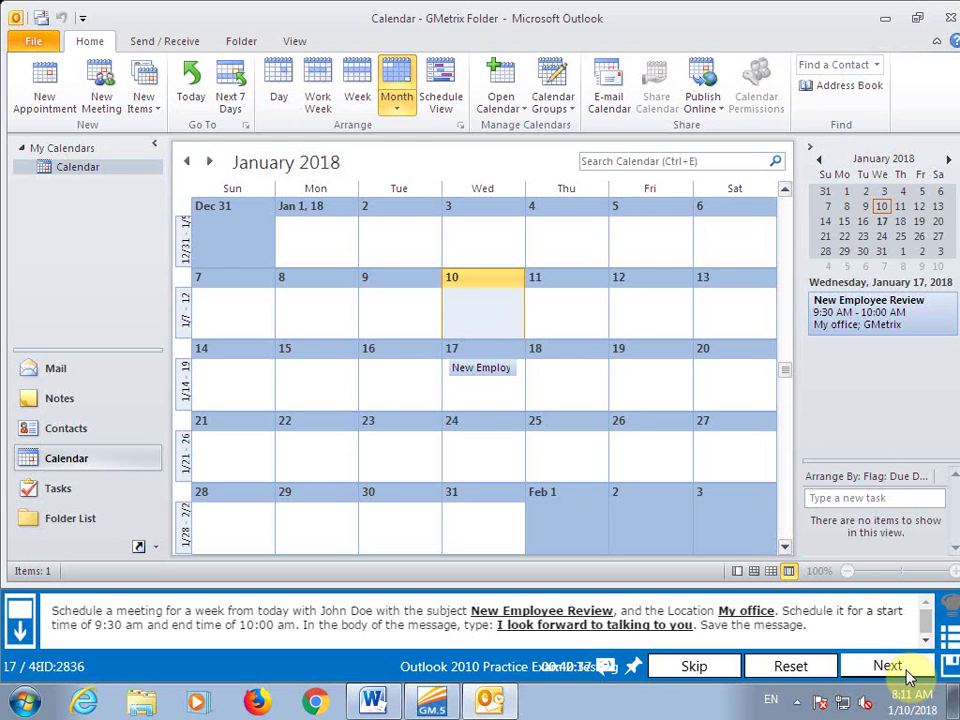
# Reopen the Jan 17 New Employee Review meeting to verify it, then go to question 18
pyautogui.doubleClick(893, 310)
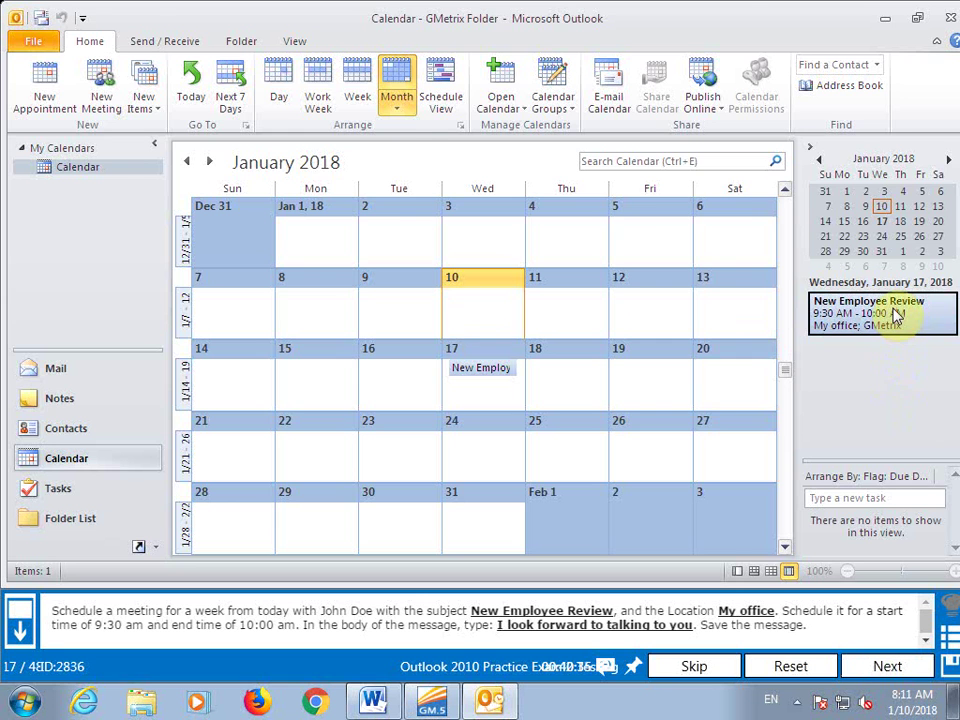
pyautogui.click(943, 10)
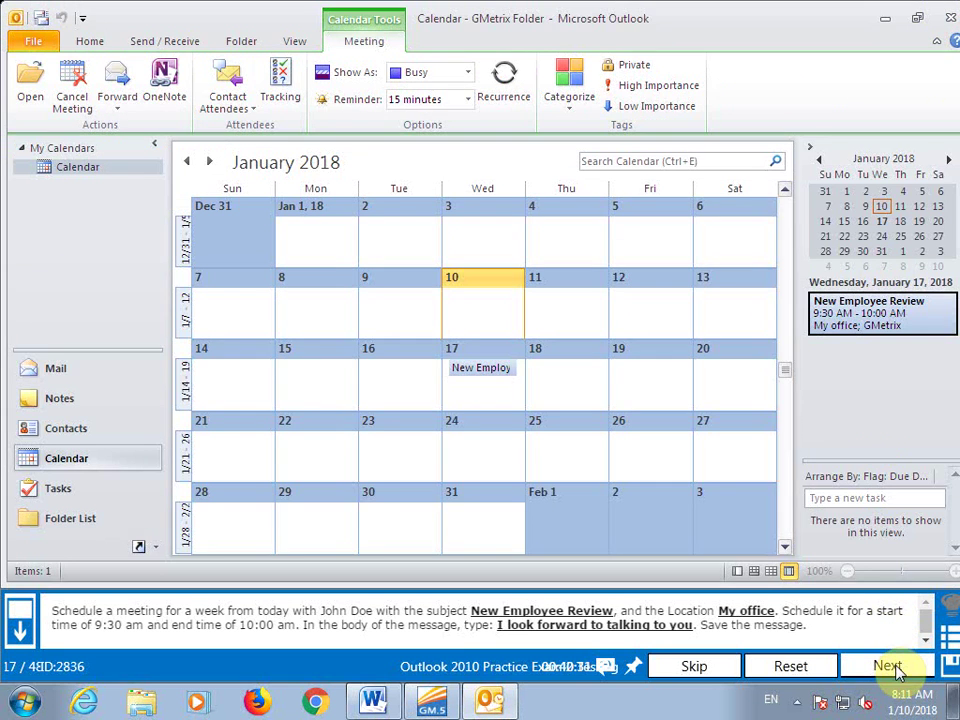
pyautogui.click(887, 666)
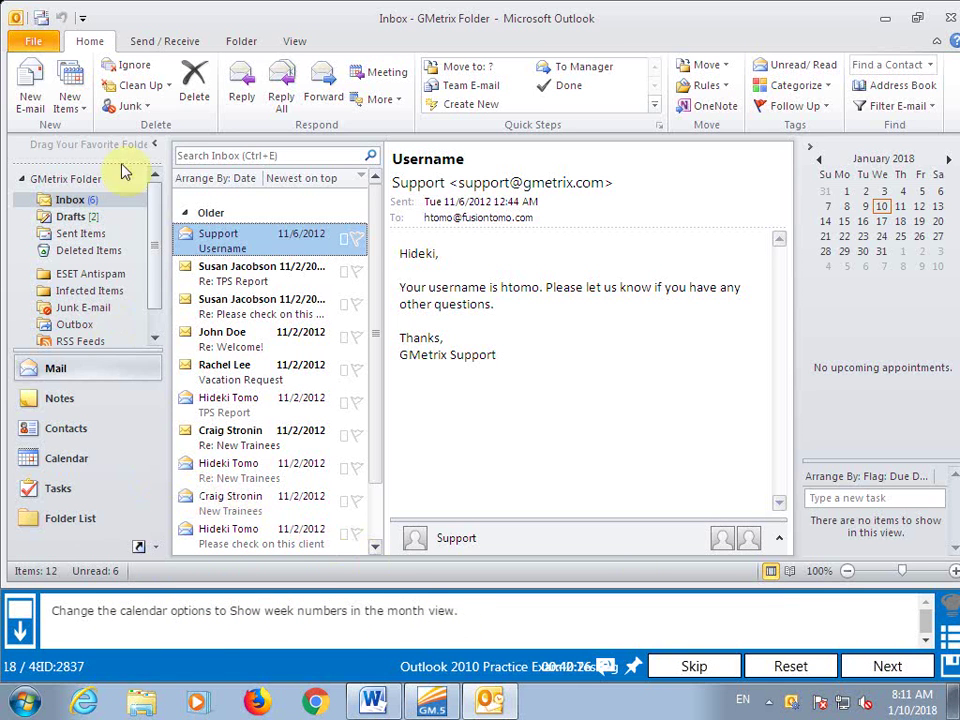
# Enable 'Show week numbers in the month view' in Calendar options and advance to question 19
pyautogui.click(50, 41)
pyautogui.click(80, 271)
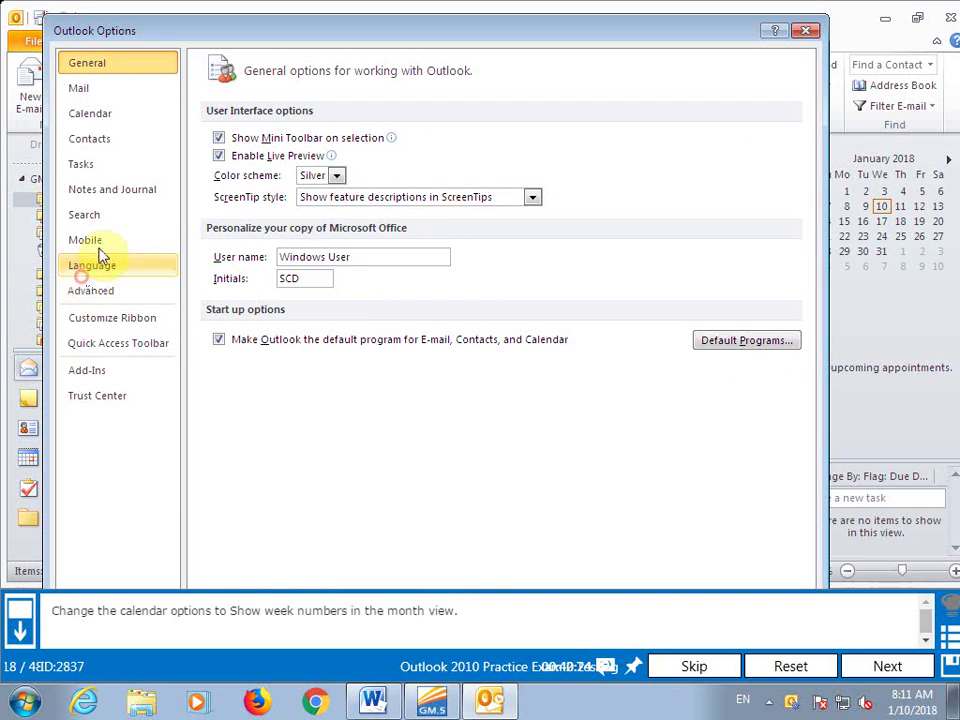
pyautogui.click(95, 113)
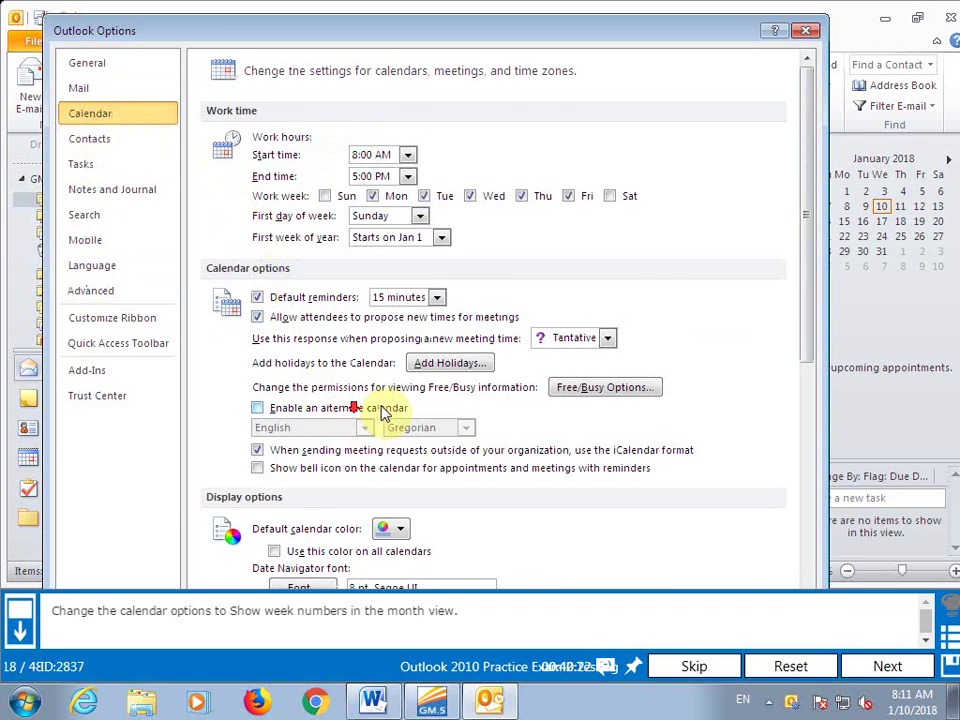
pyautogui.scroll(-3, 385, 410)
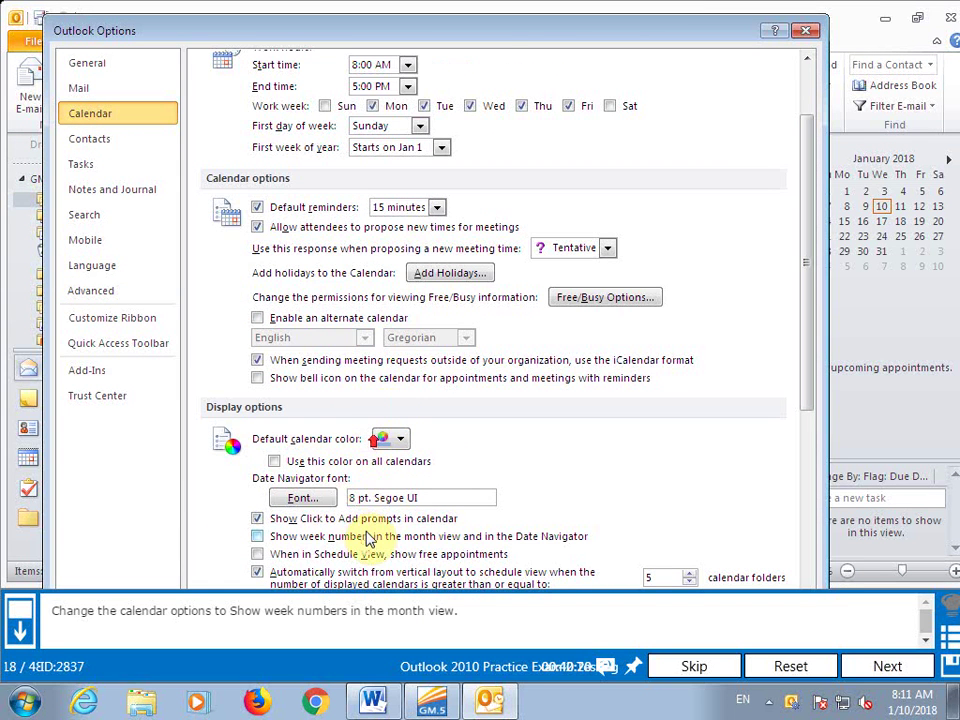
pyautogui.click(257, 537)
pyautogui.moveTo(713, 48); pyautogui.dragTo(712, 5)
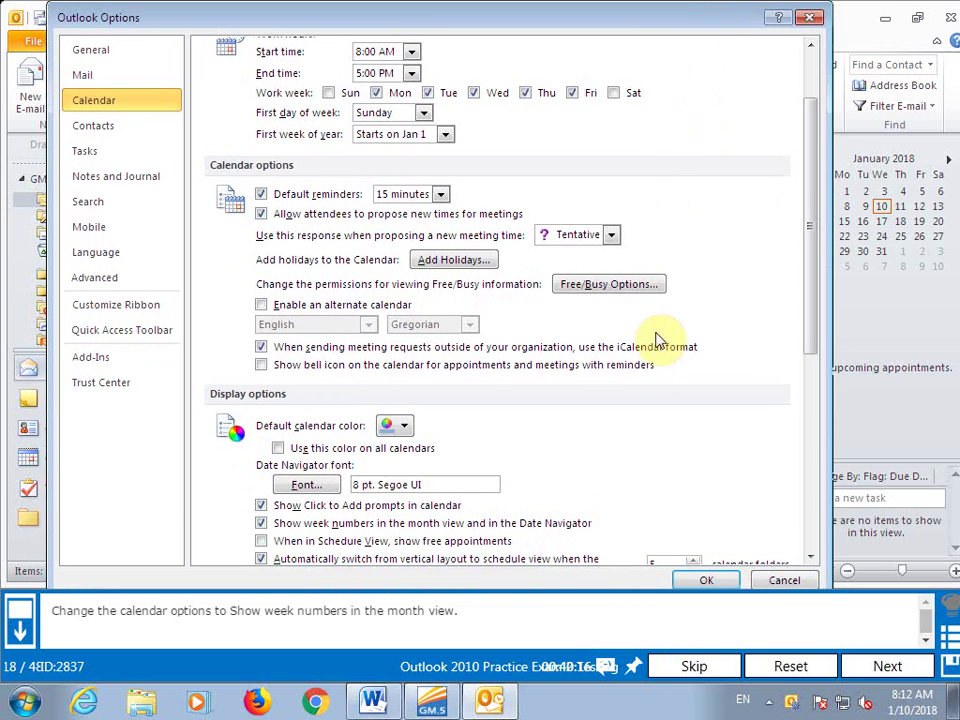
pyautogui.click(700, 579)
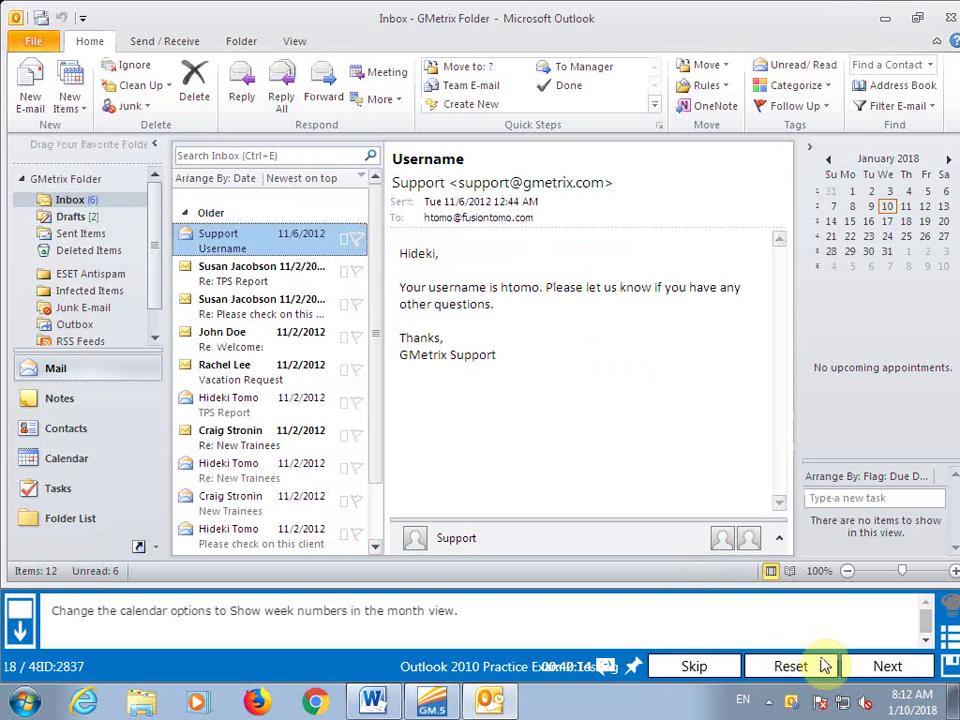
pyautogui.click(884, 665)
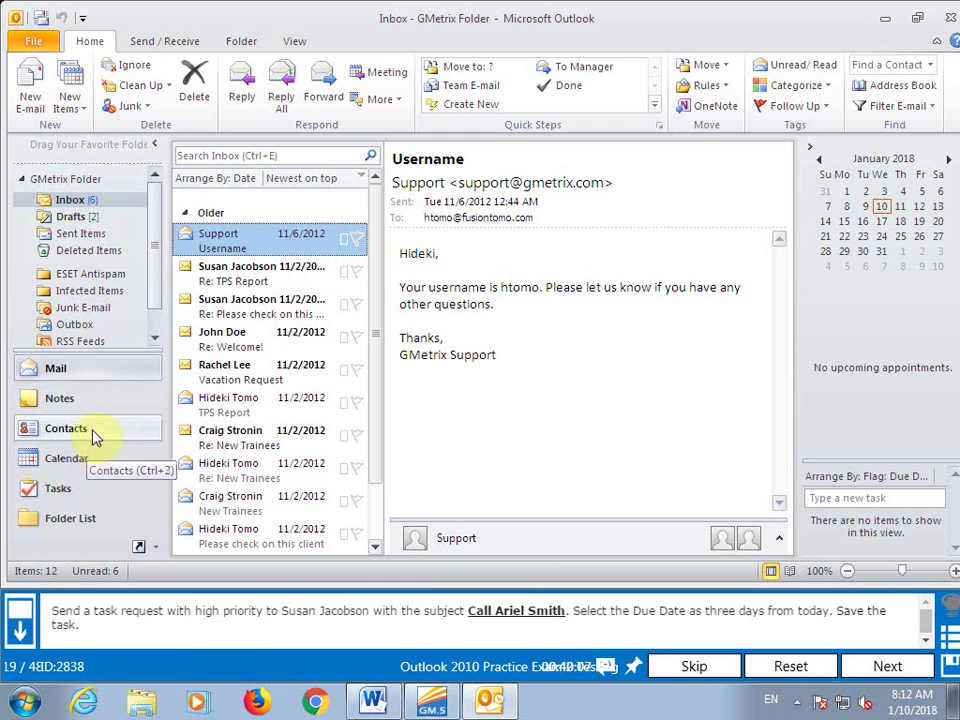
# Start a new task request to the chosen contact with the call-reminder subject
pyautogui.click(70, 100)
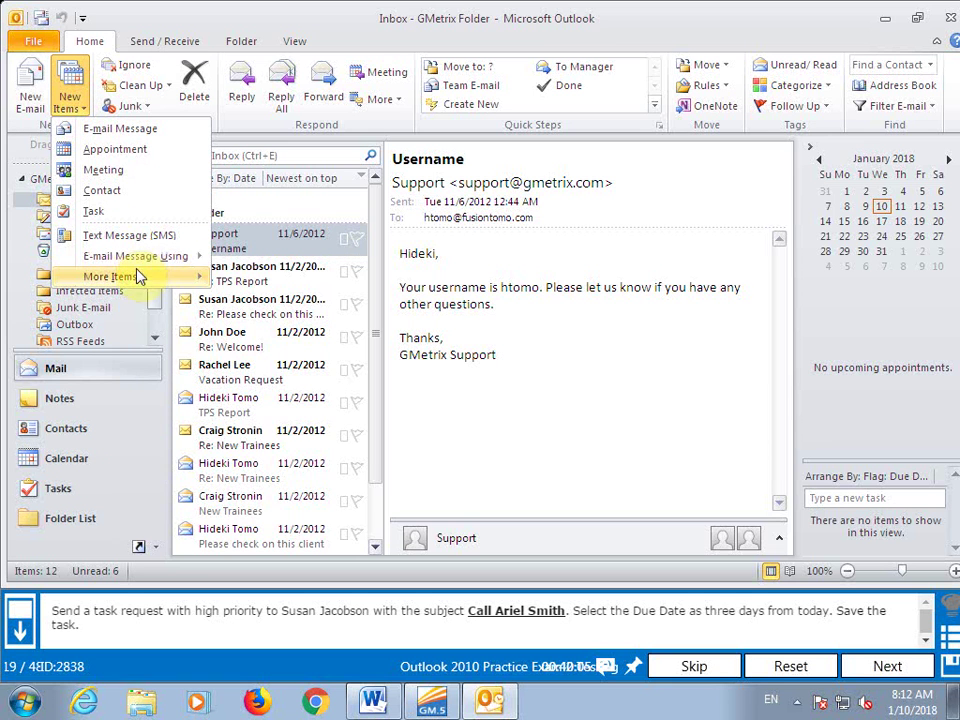
pyautogui.moveTo(110, 276)
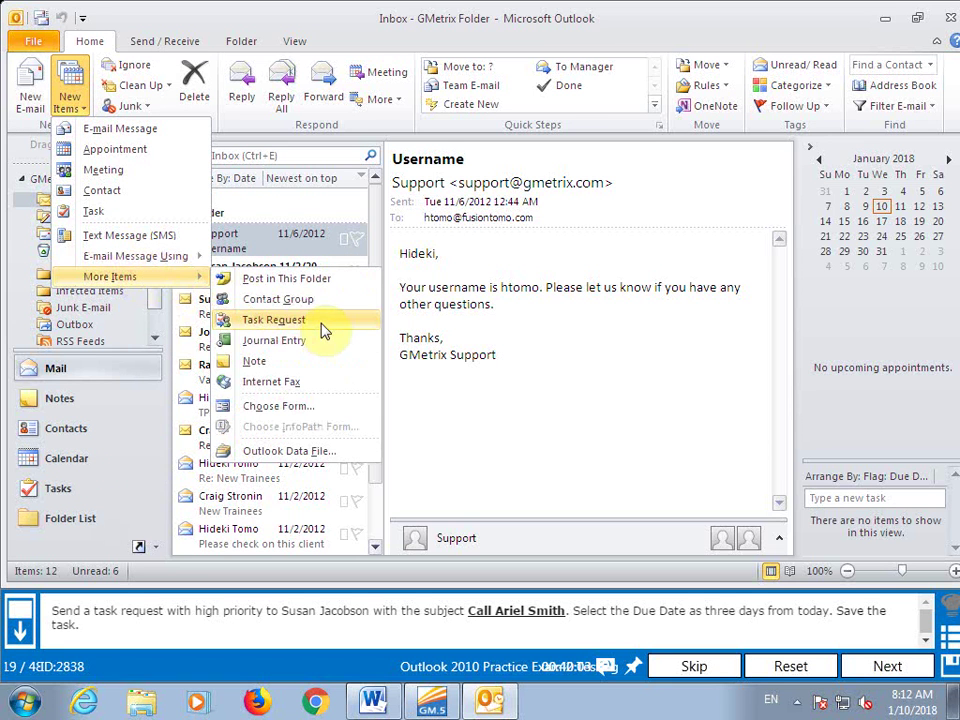
pyautogui.click(324, 332)
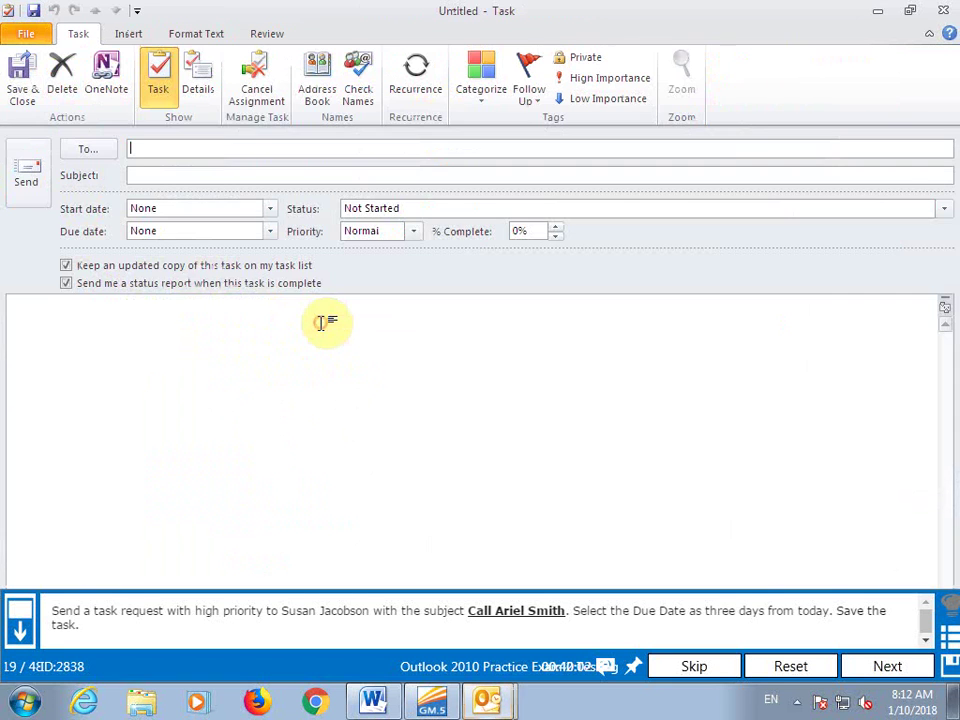
pyautogui.click(100, 151)
pyautogui.doubleClick(254, 310)
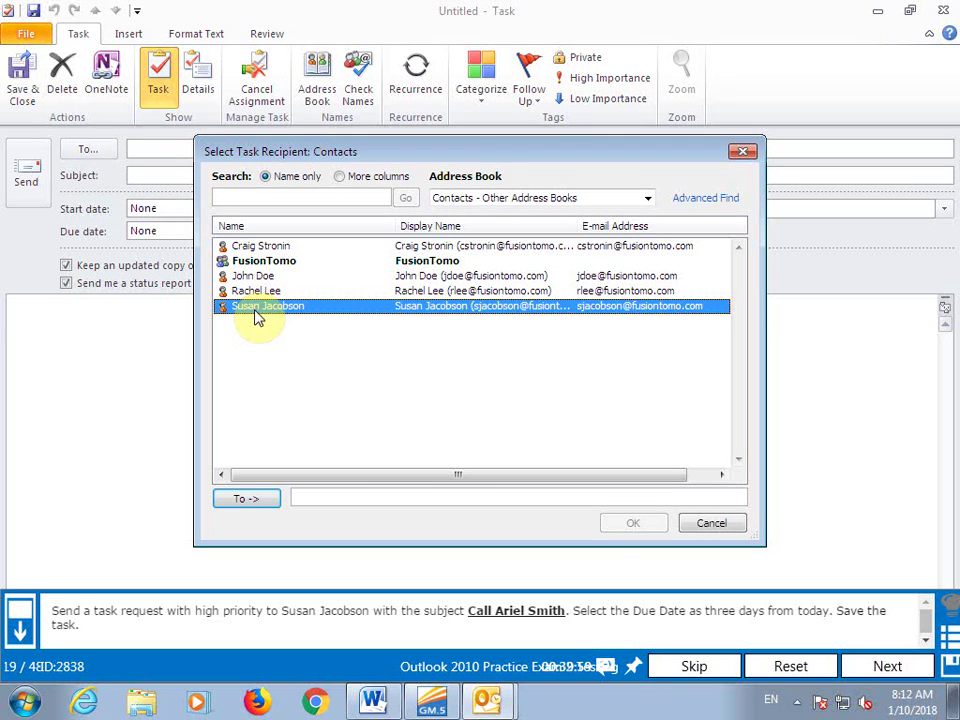
pyautogui.click(617, 523)
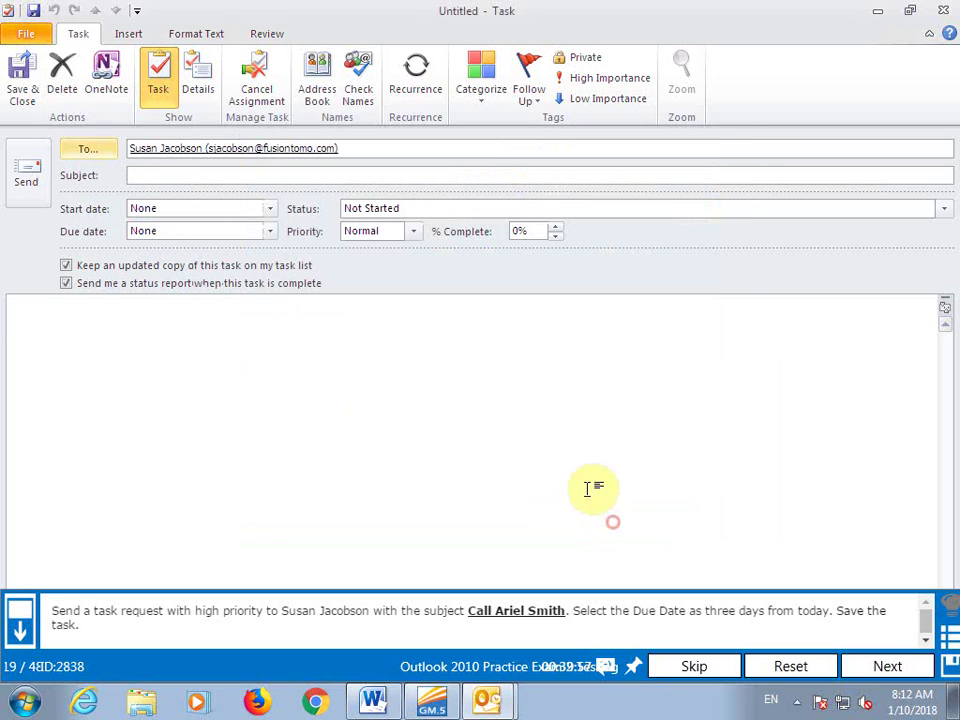
pyautogui.click(147, 175)
pyautogui.write('Call Ariel Smith')
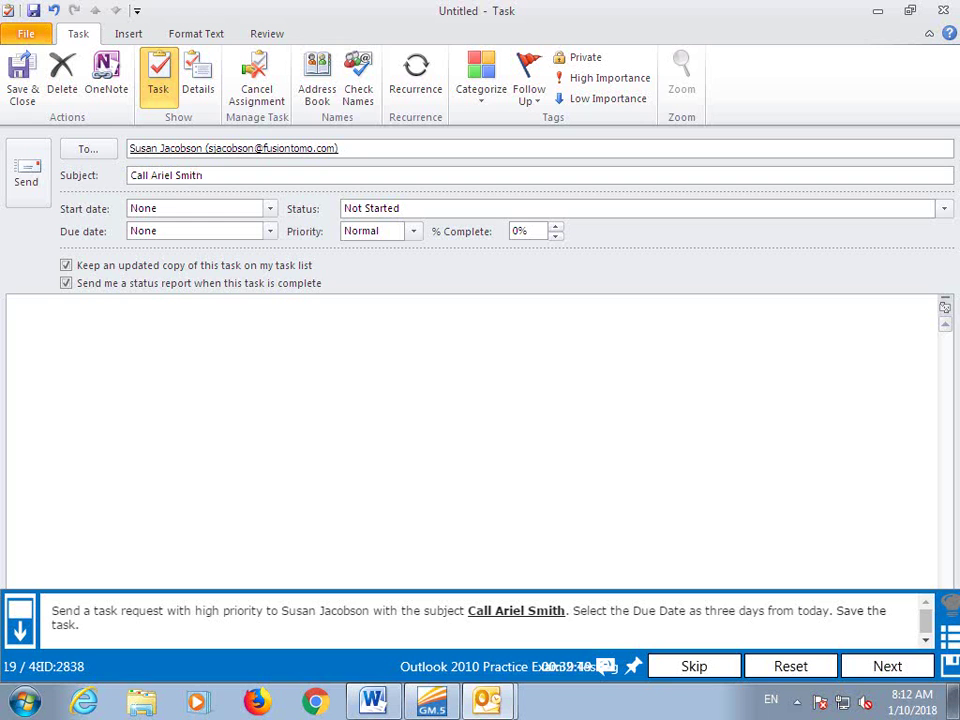
# Make the task due Sat 1/13/2018 with High priority, save it, and go to question 20
pyautogui.click(270, 231)
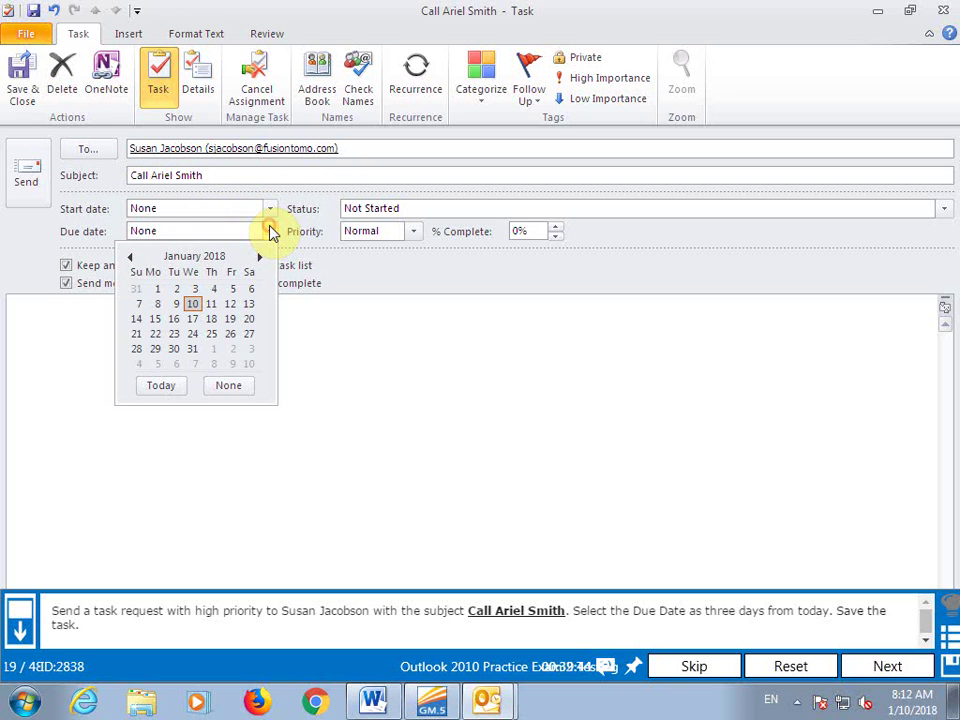
pyautogui.click(250, 306)
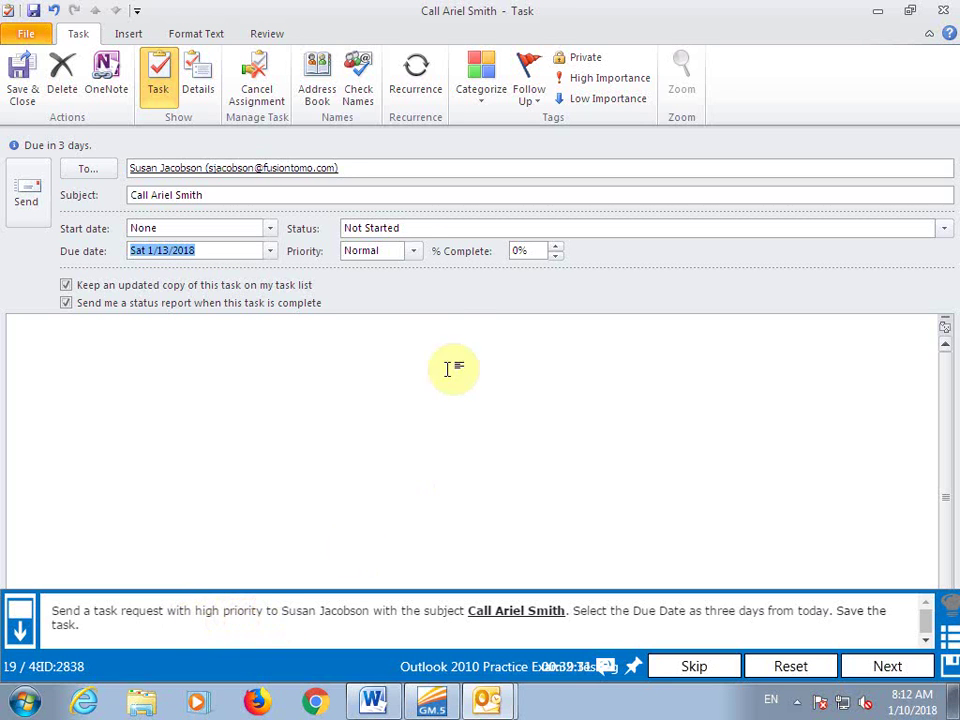
pyautogui.click(413, 251)
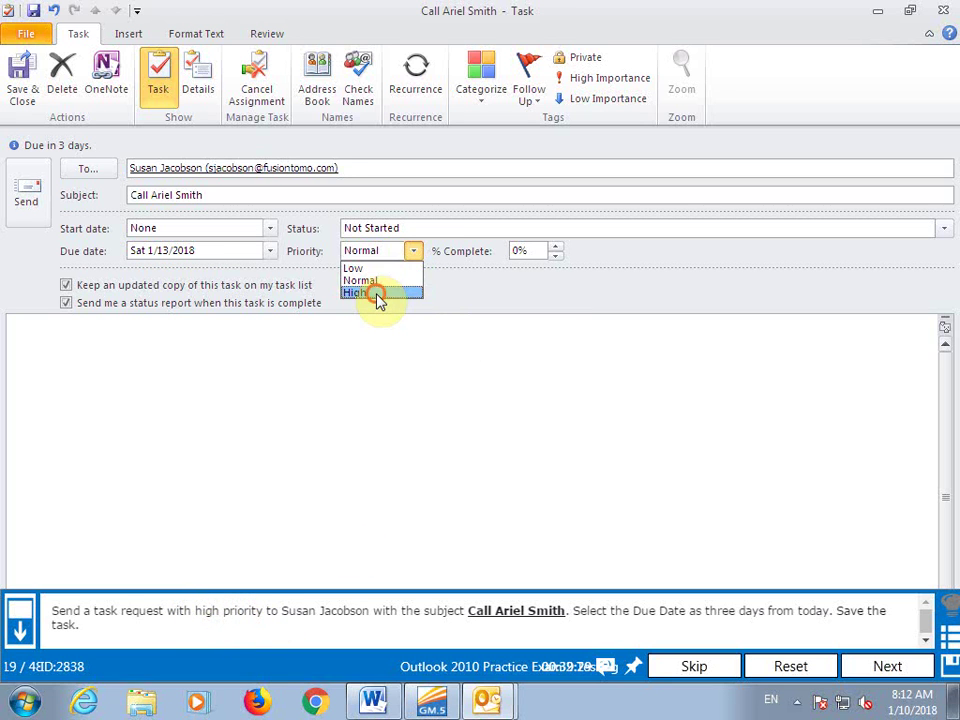
pyautogui.click(374, 292)
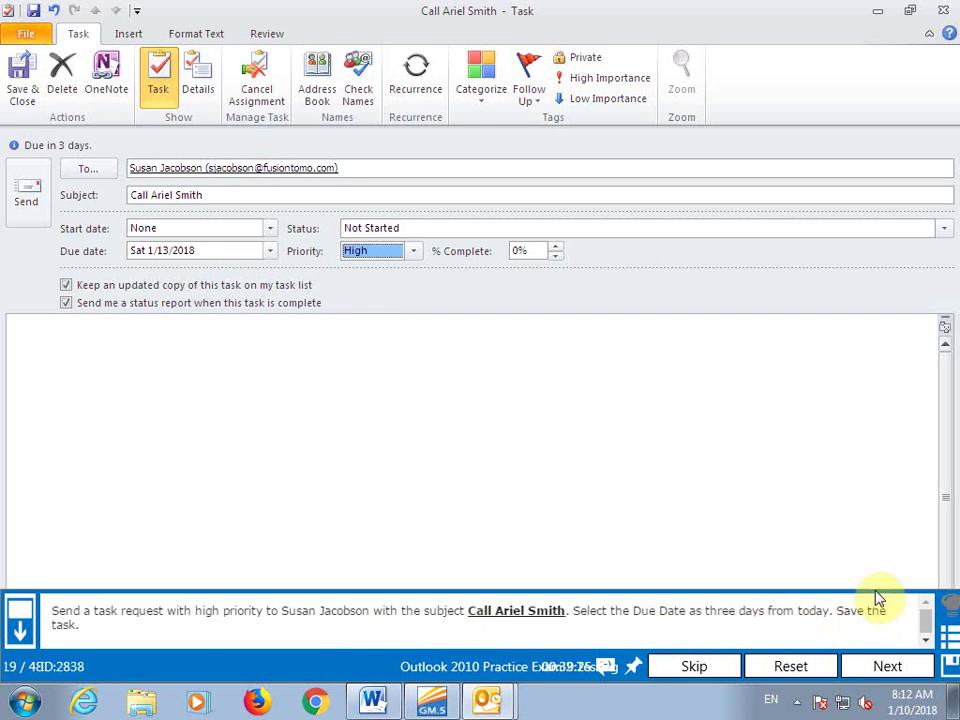
pyautogui.click(22, 78)
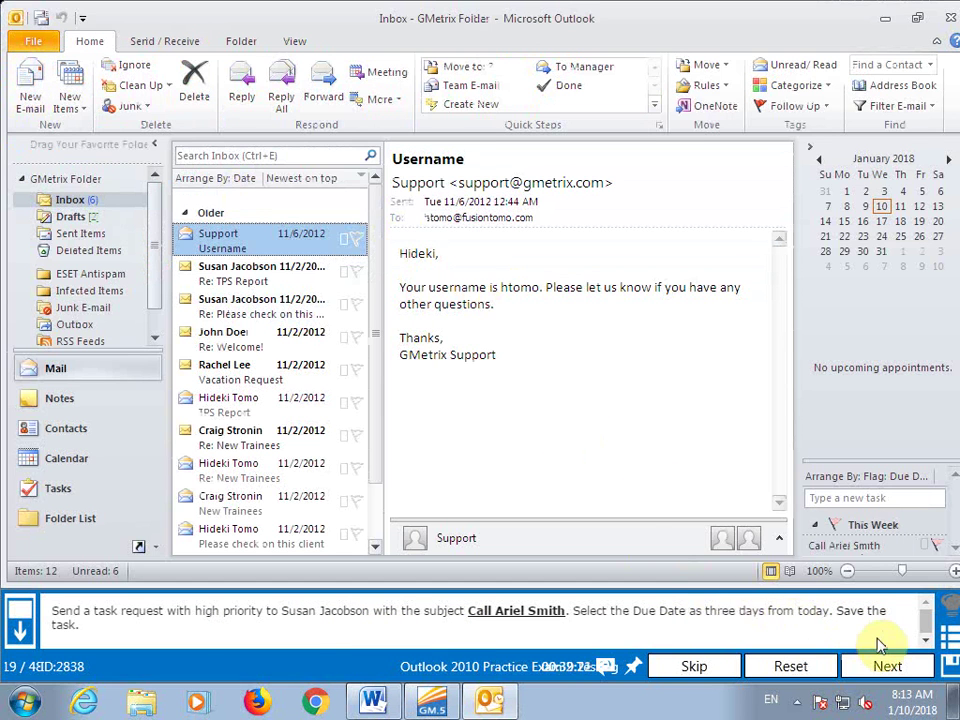
pyautogui.click(887, 666)
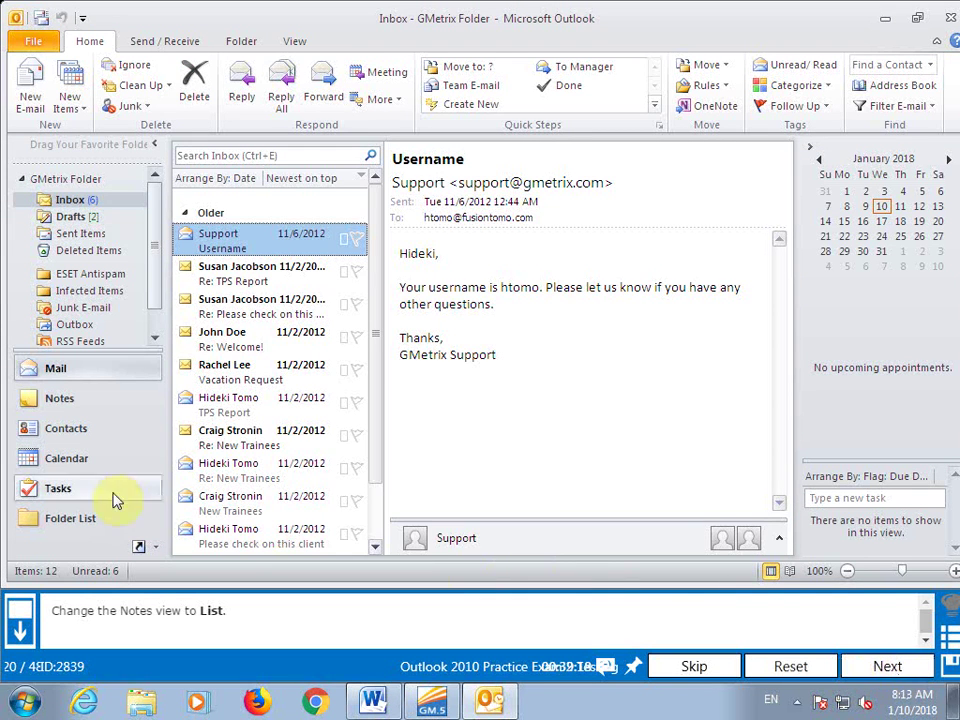
# Switch Notes to the Notes List view and advance to question 21
pyautogui.click(50, 397)
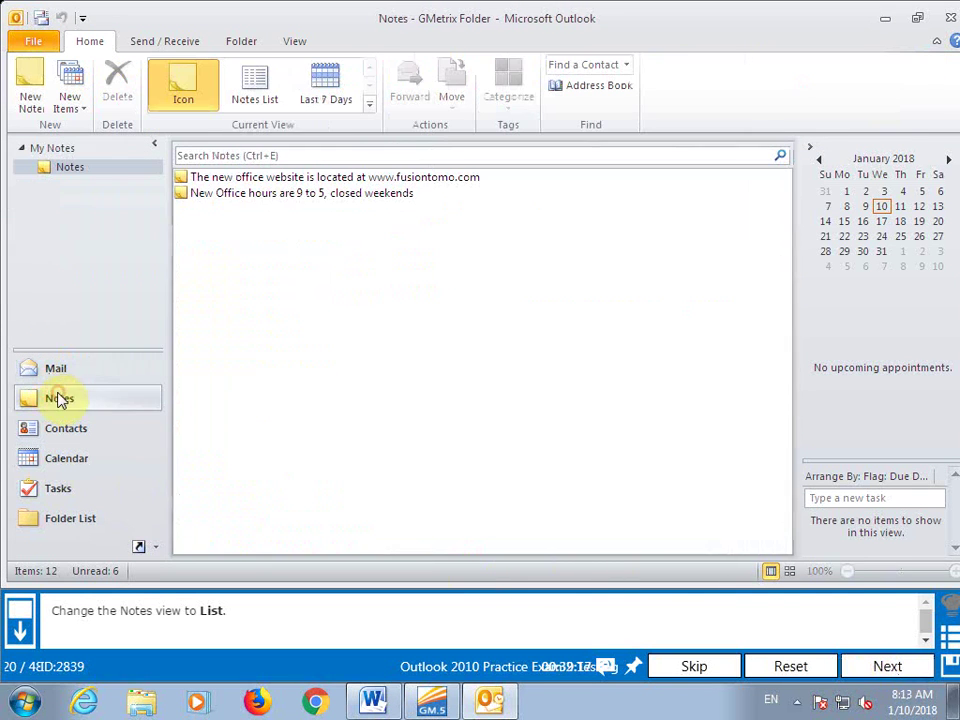
pyautogui.click(256, 88)
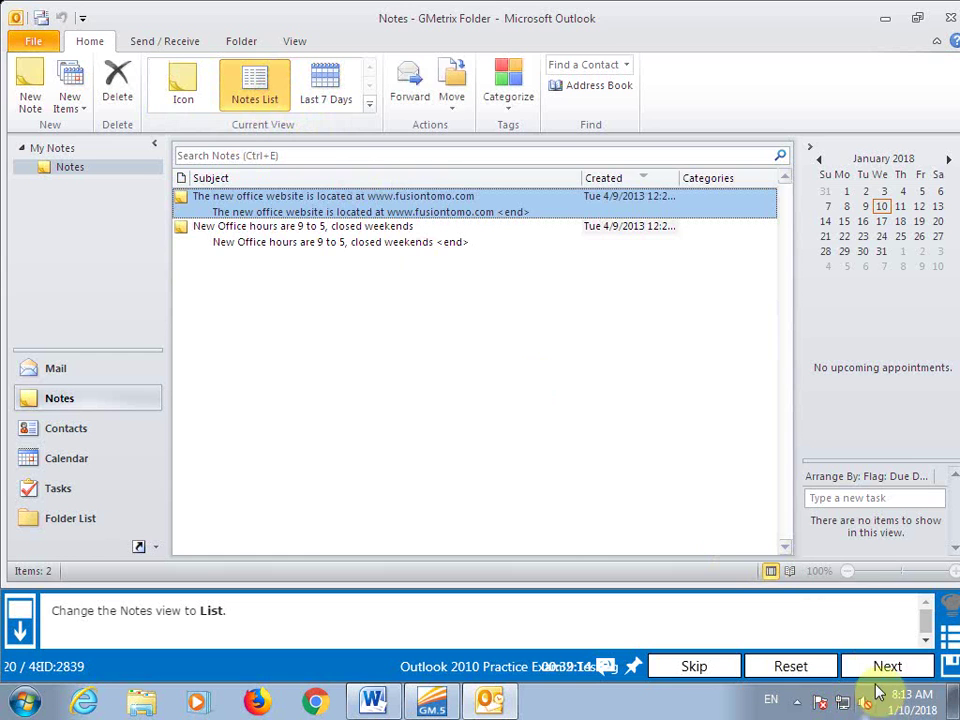
pyautogui.click(884, 666)
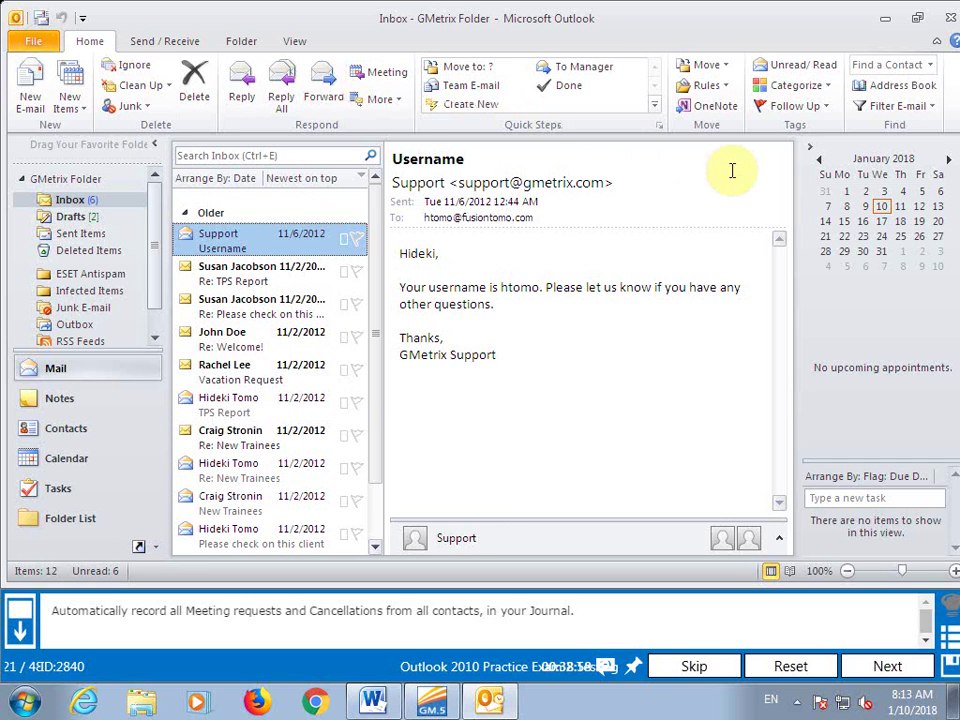
# Open Journal Options from the Notes and Journal page of Outlook Options
pyautogui.click(32, 41)
pyautogui.click(60, 268)
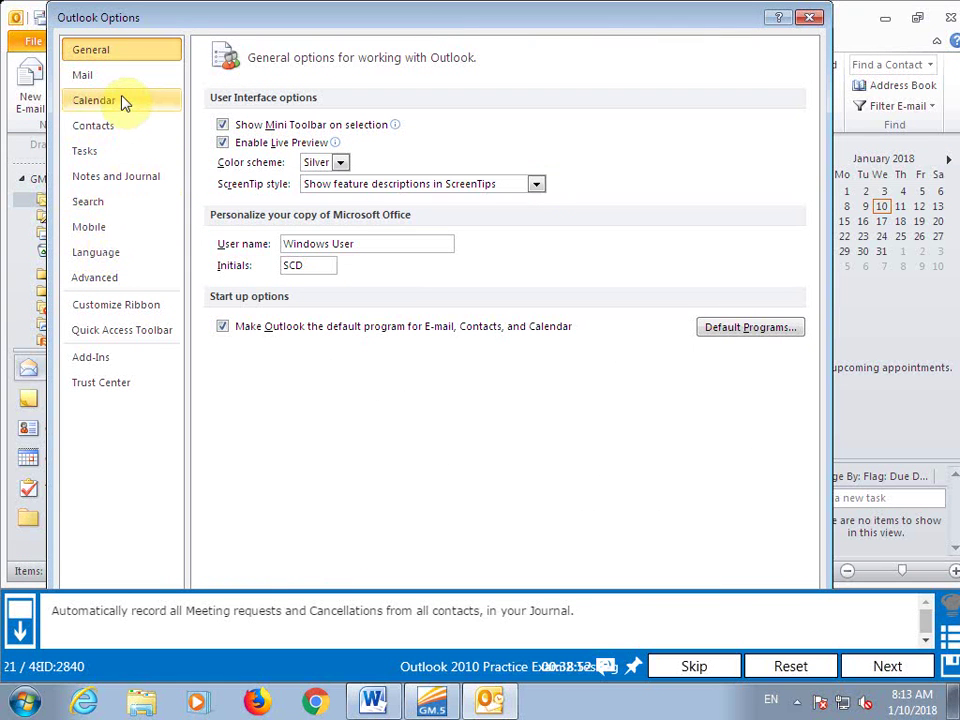
pyautogui.click(141, 183)
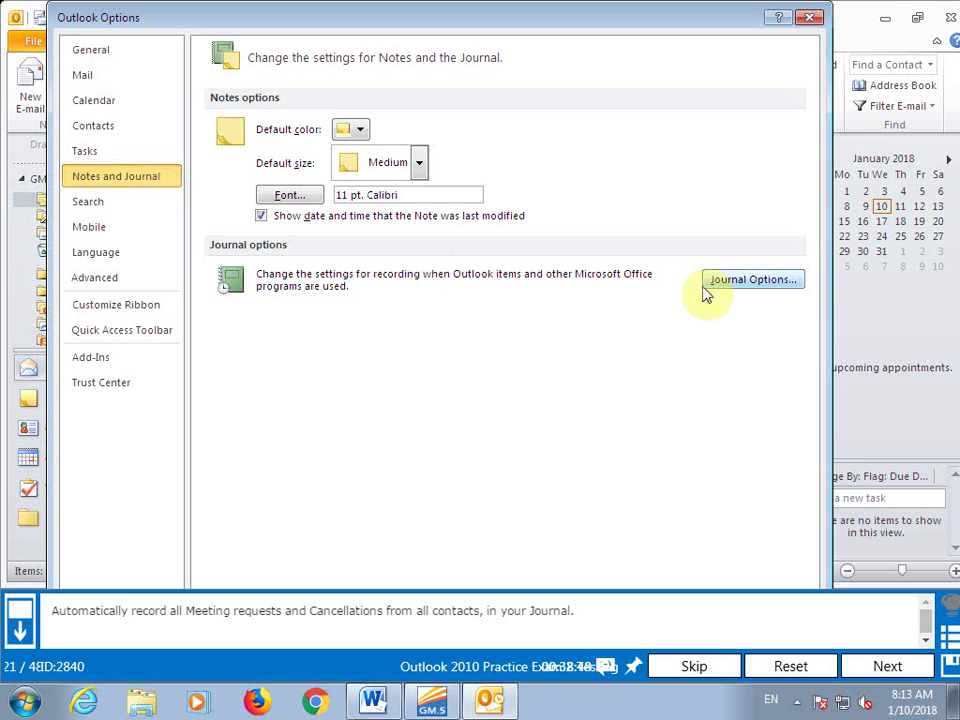
pyautogui.click(776, 282)
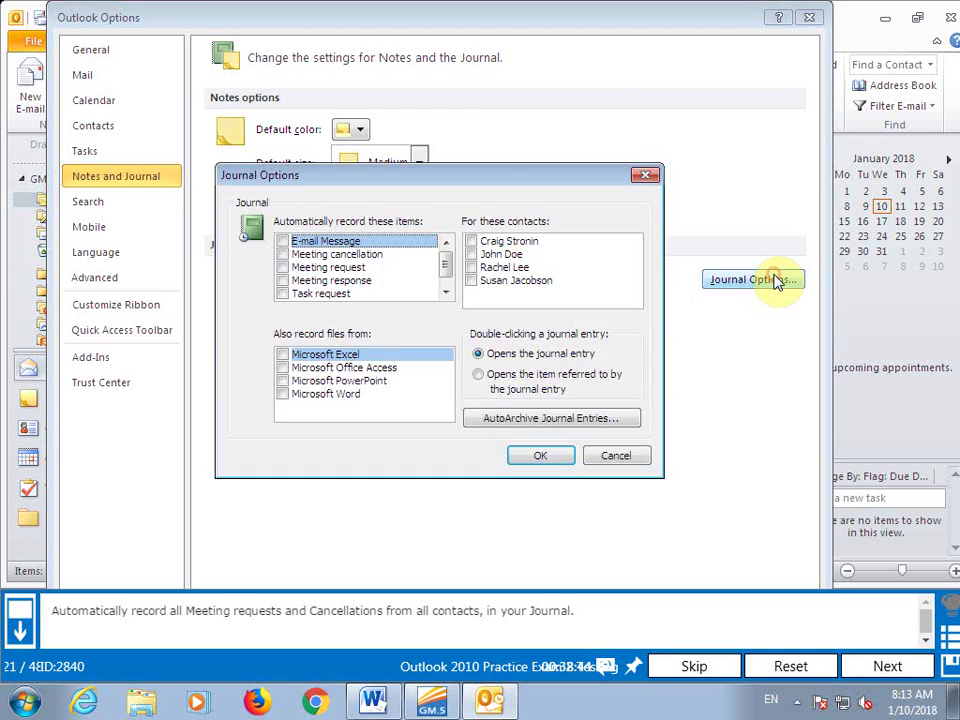
# Record meeting requests and cancellations in the Journal for all four contacts
pyautogui.click(286, 269)
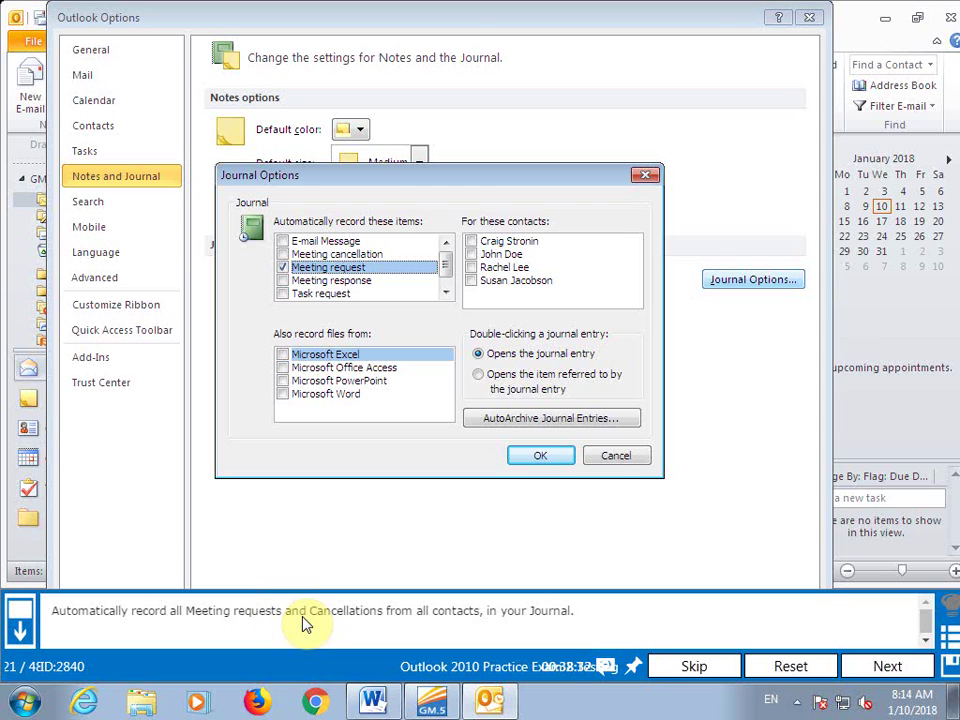
pyautogui.click(283, 280)
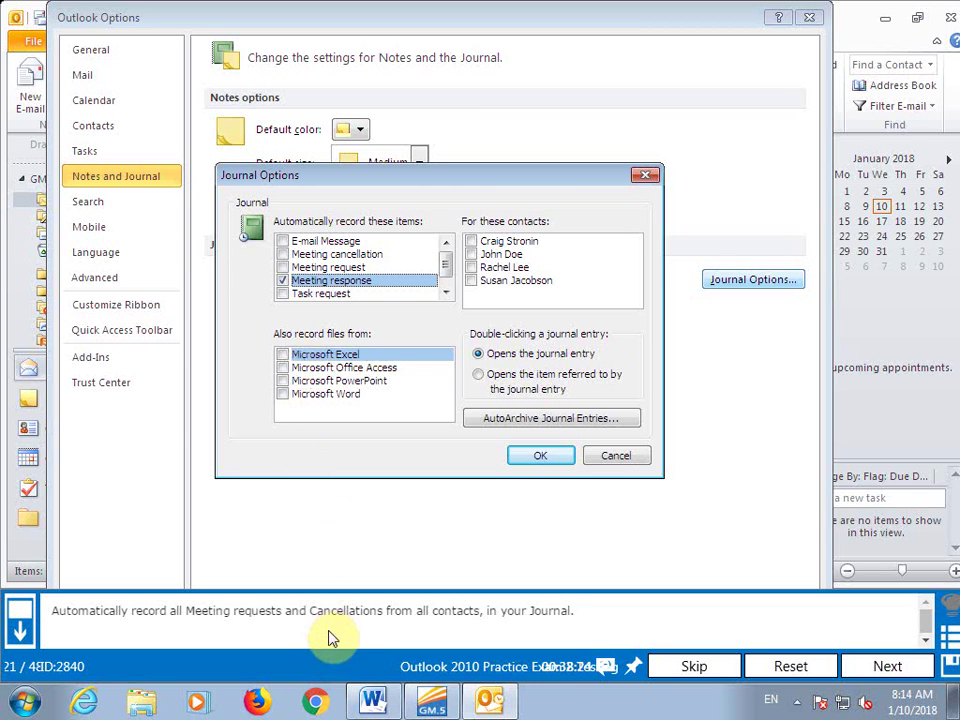
pyautogui.click(283, 268)
pyautogui.click(283, 255)
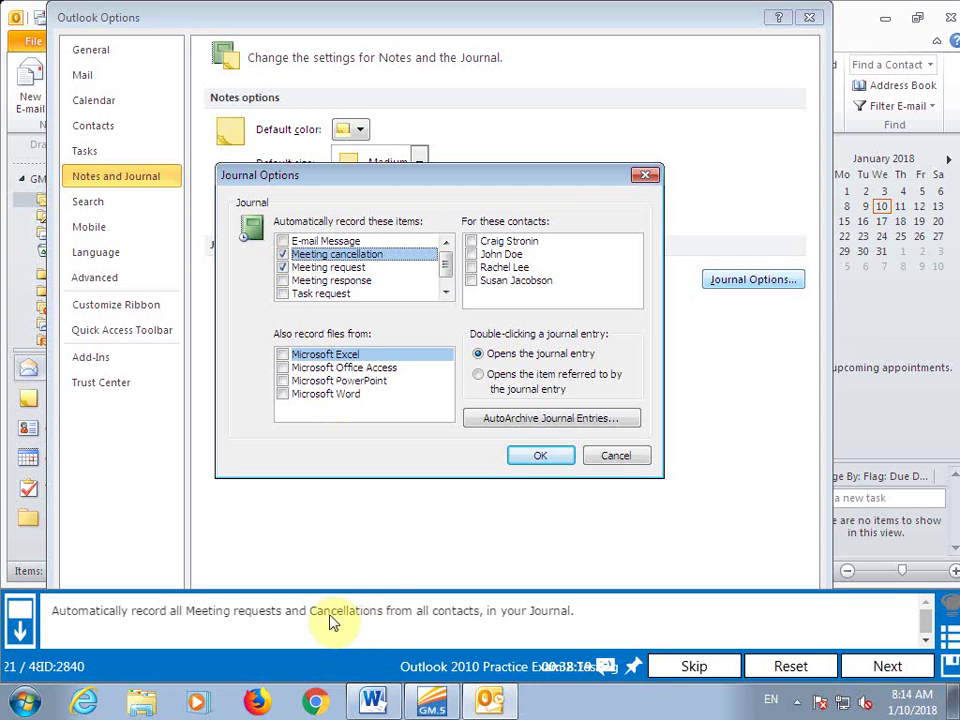
pyautogui.click(471, 241)
pyautogui.click(471, 254)
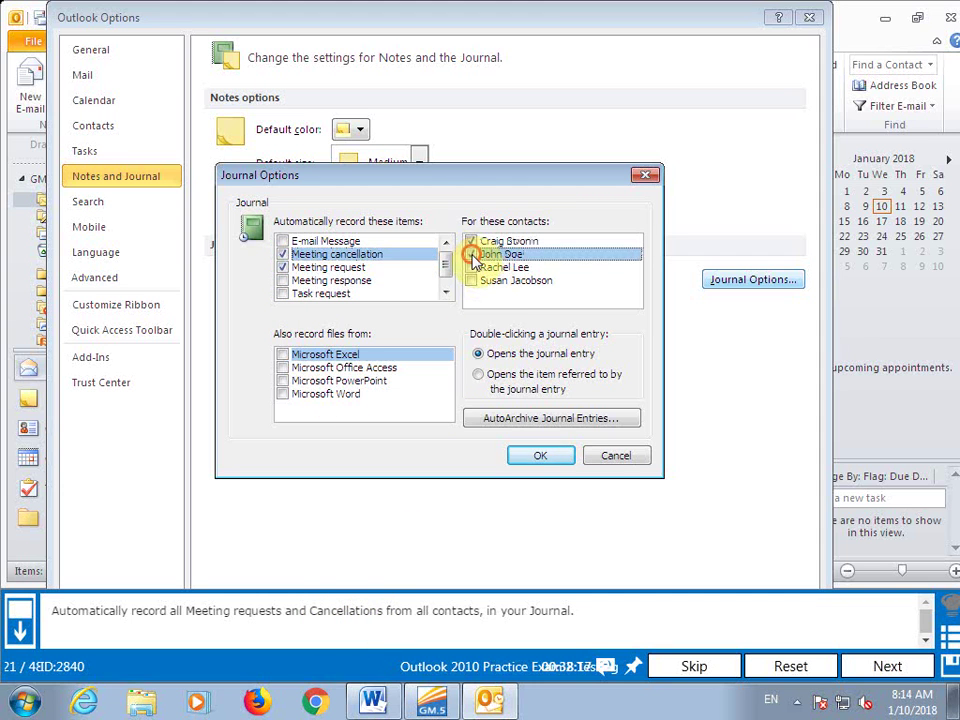
pyautogui.click(471, 267)
pyautogui.click(471, 280)
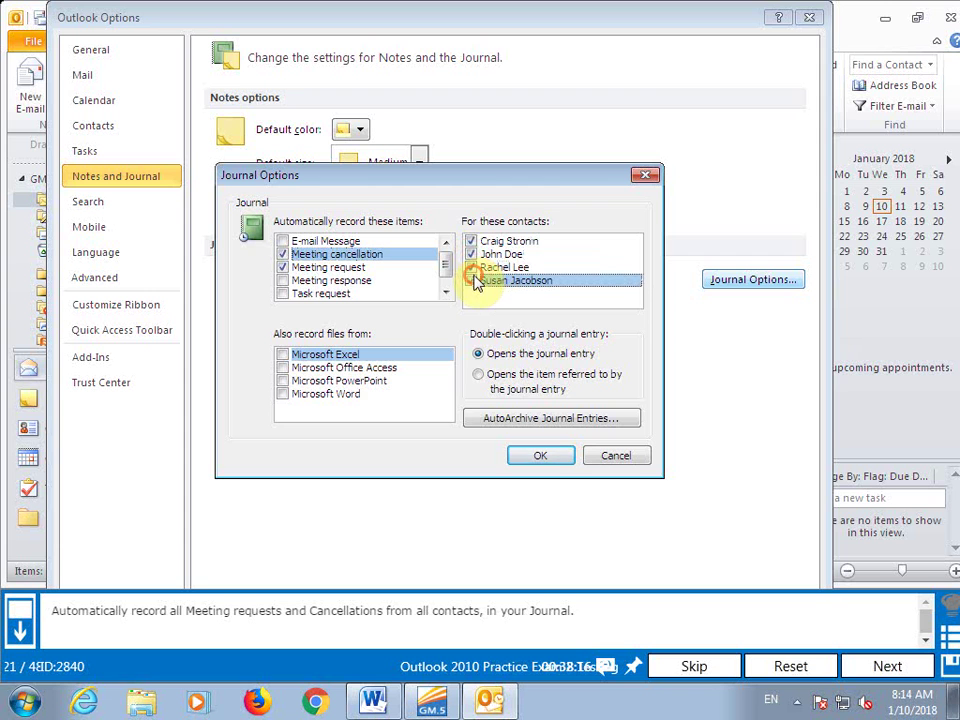
pyautogui.click(556, 467)
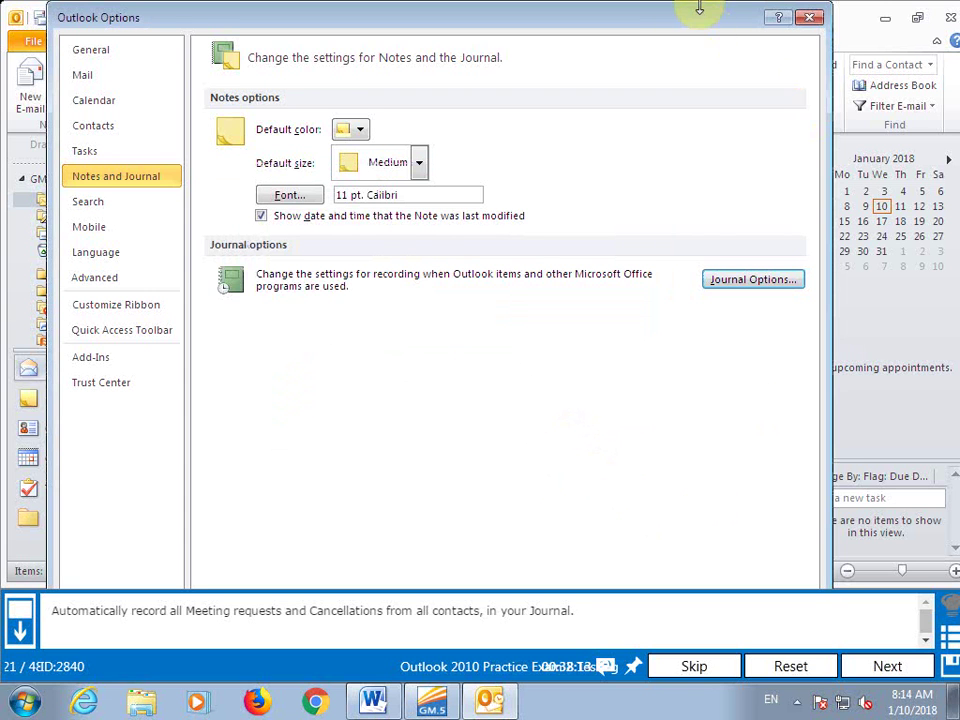
# Close Outlook Options with OK and advance to question 22
pyautogui.moveTo(707, 6)
pyautogui.mouseDown()
pyautogui.moveTo(713, 135)
pyautogui.moveTo(713, 43)
pyautogui.mouseUp()
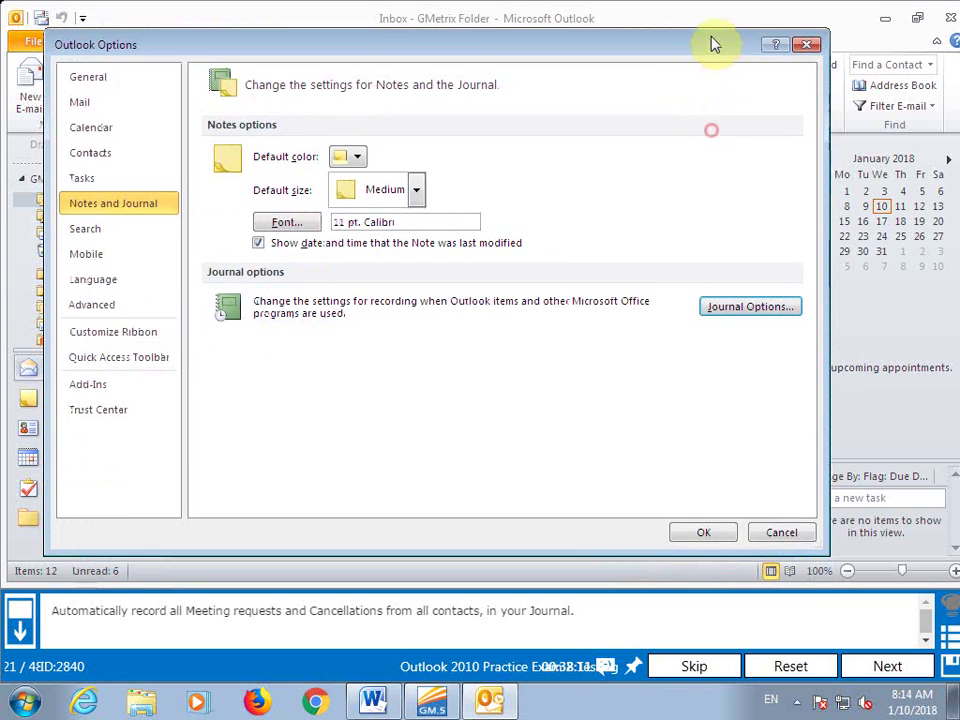
pyautogui.click(705, 532)
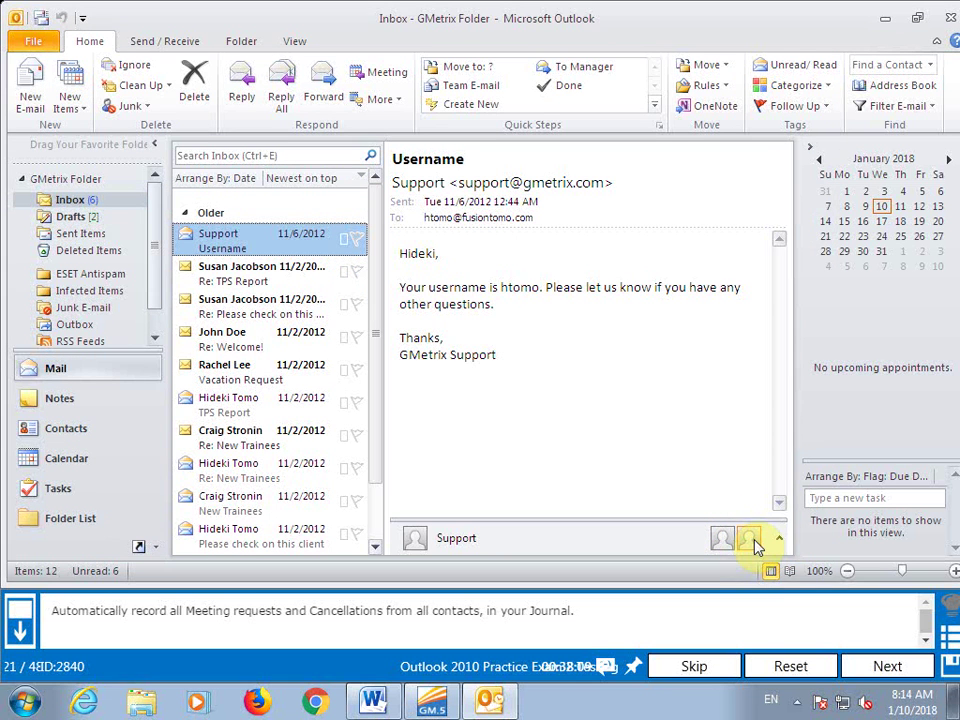
pyautogui.click(900, 666)
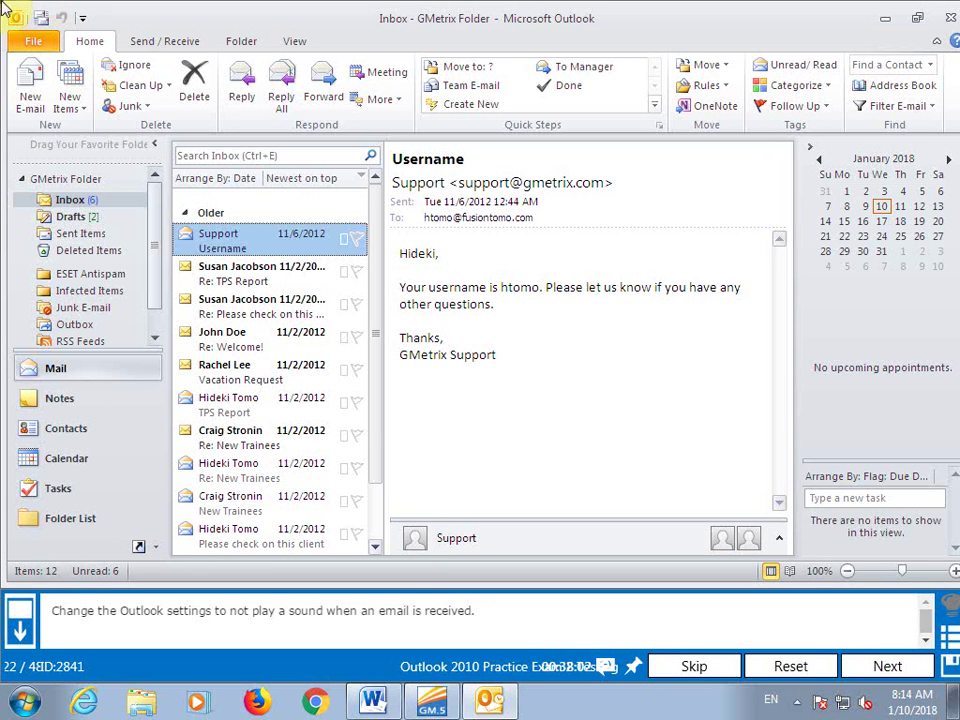
# Uncheck 'Play a sound' under Message arrival in Mail options, then advance to the next task
pyautogui.click(33, 40)
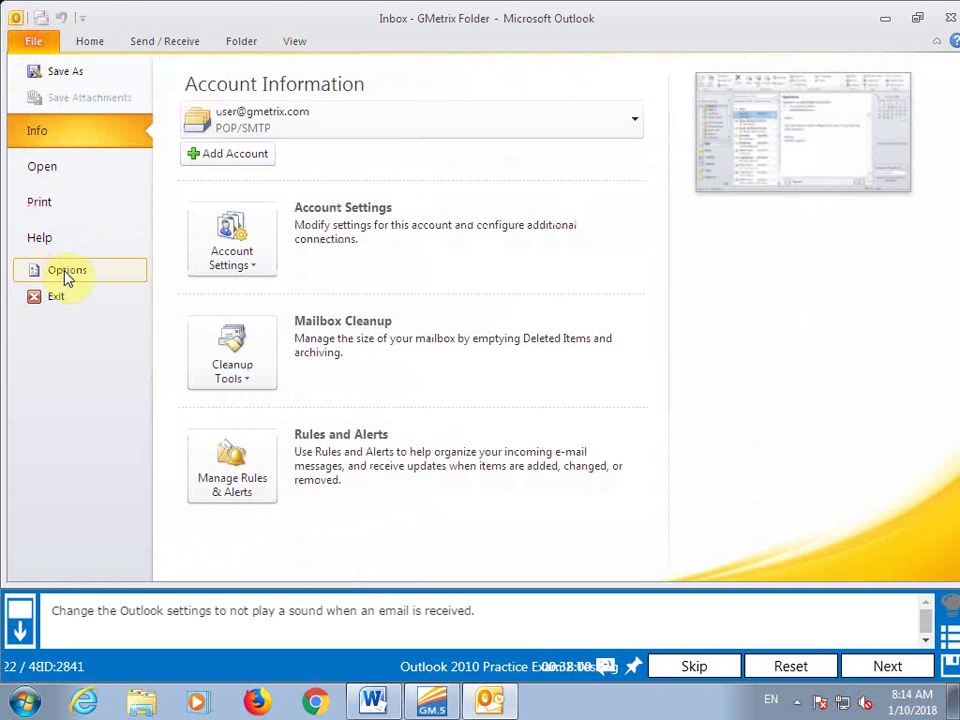
pyautogui.click(48, 202)
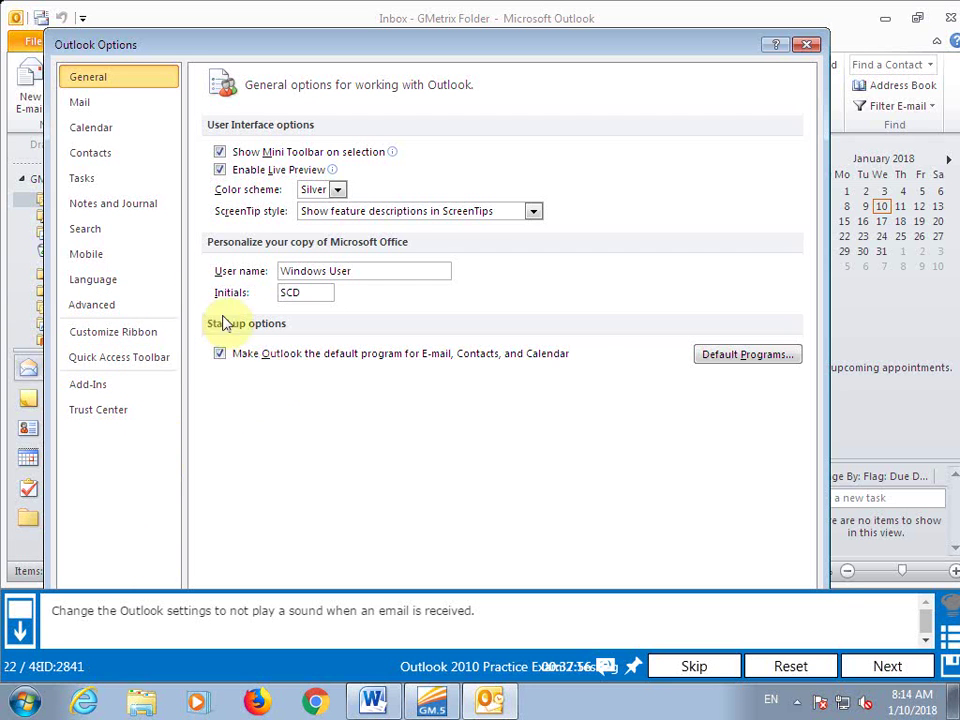
pyautogui.click(118, 102)
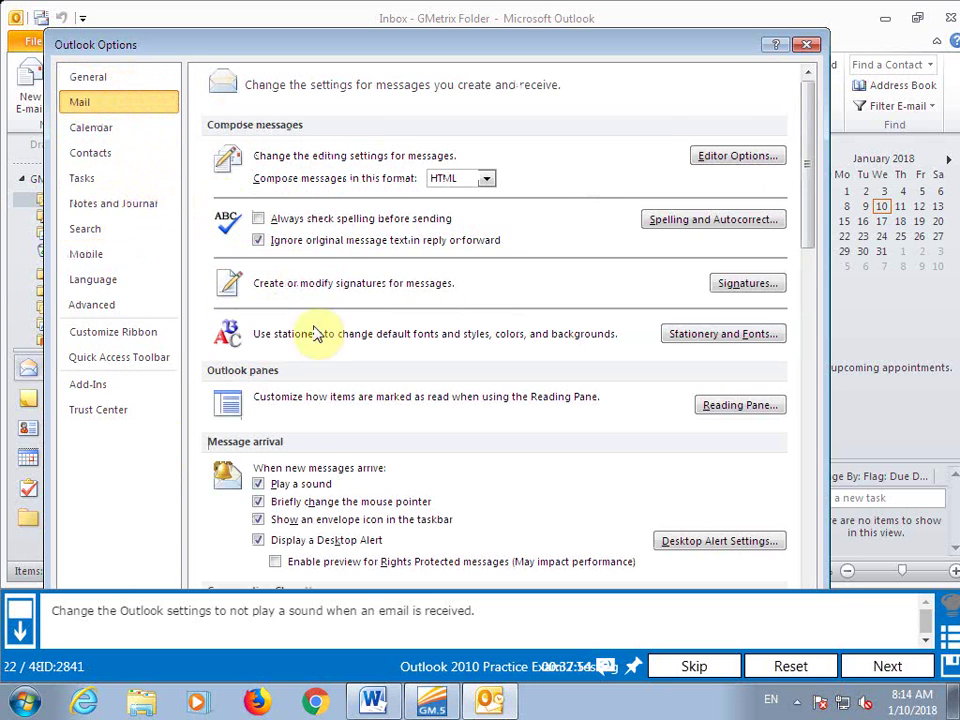
pyautogui.click(260, 484)
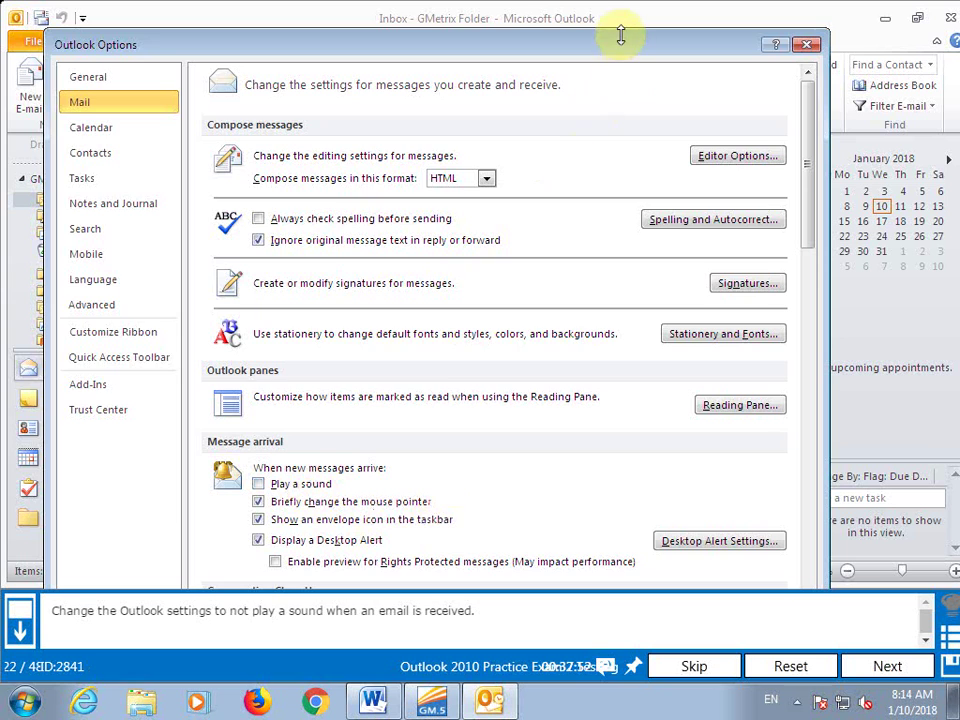
pyautogui.moveTo(619, 32); pyautogui.dragTo(626, 107)
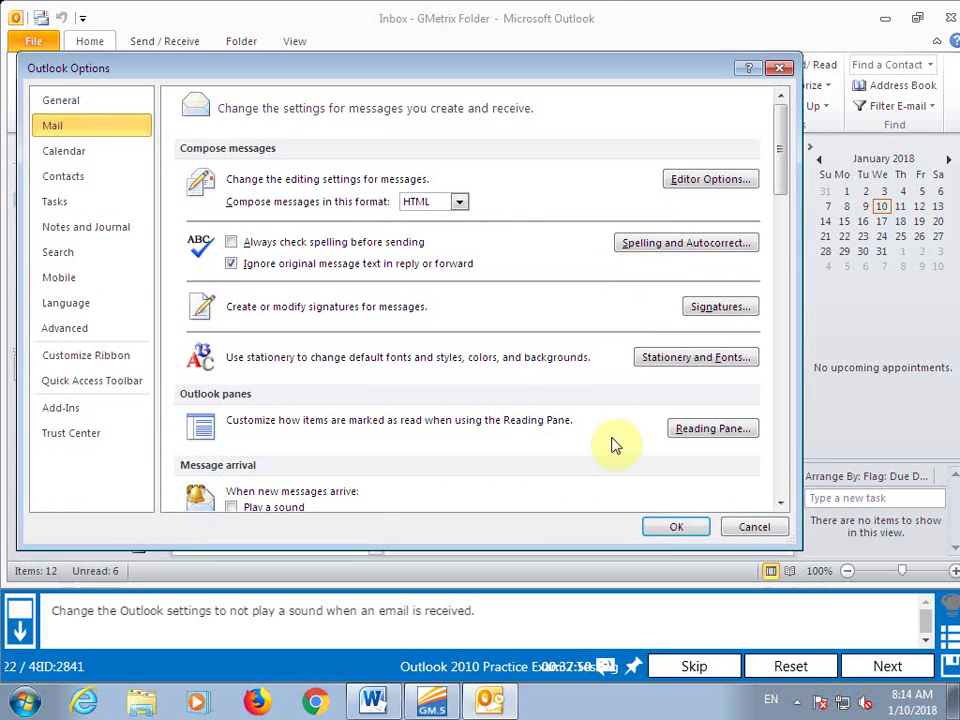
pyautogui.click(666, 525)
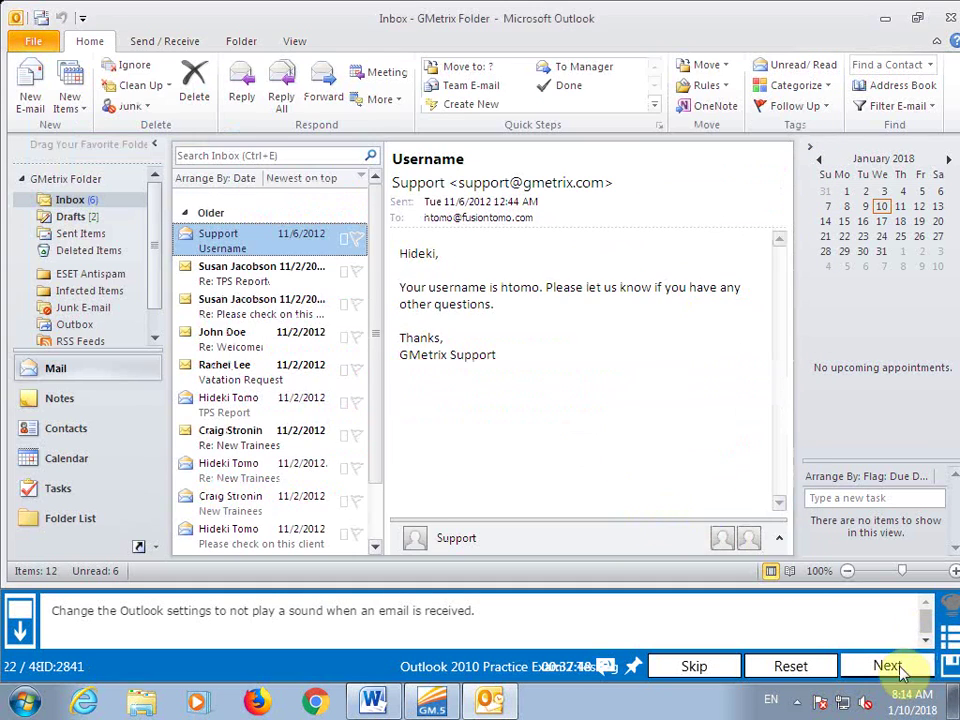
pyautogui.click(897, 674)
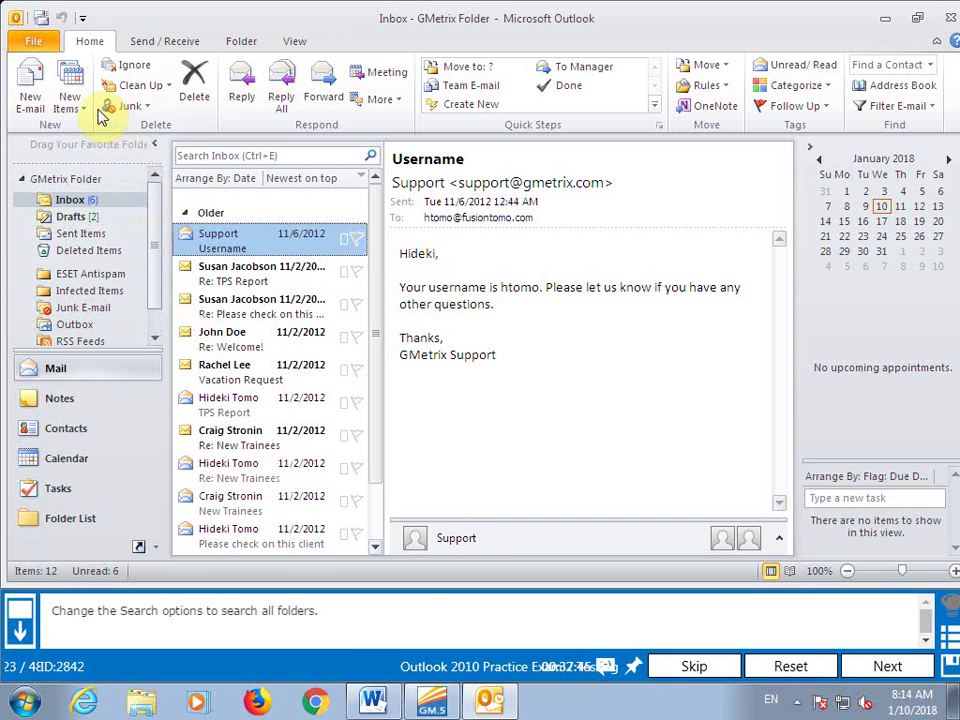
# Set Search options to include results from All folders, then advance to the next task
pyautogui.click(30, 40)
pyautogui.click(65, 277)
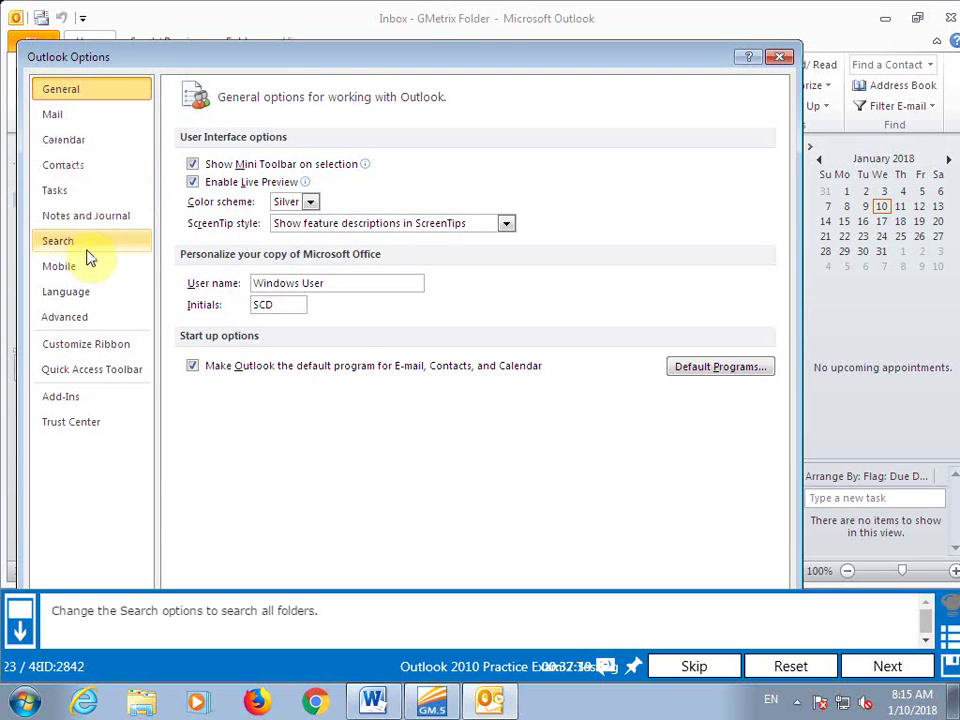
pyautogui.click(86, 244)
pyautogui.click(285, 271)
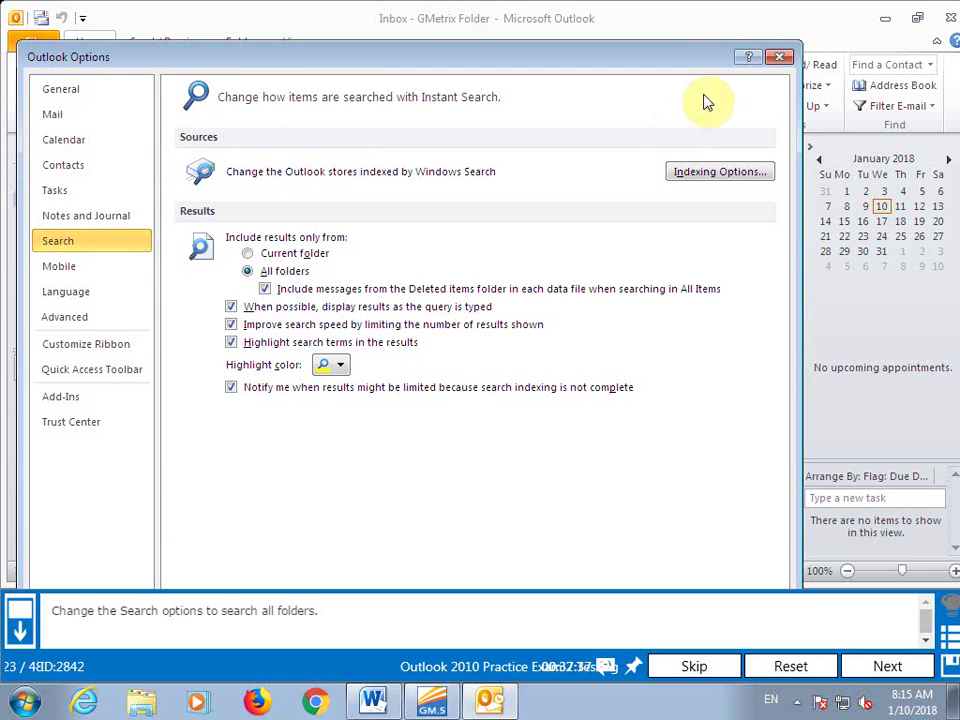
pyautogui.moveTo(702, 60); pyautogui.dragTo(705, 128)
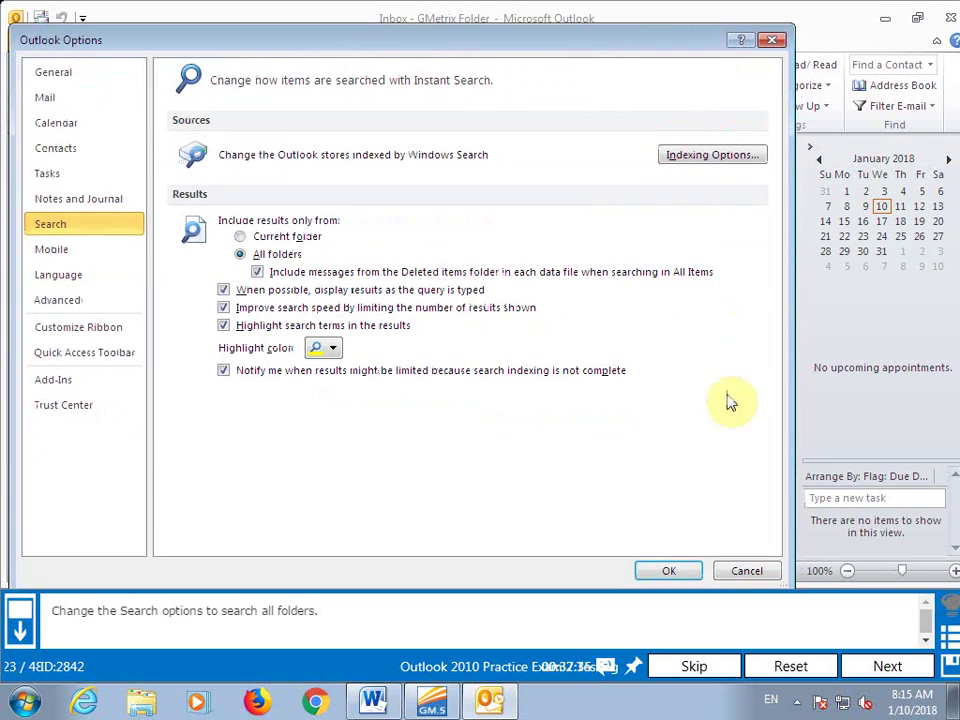
pyautogui.click(672, 569)
pyautogui.click(886, 667)
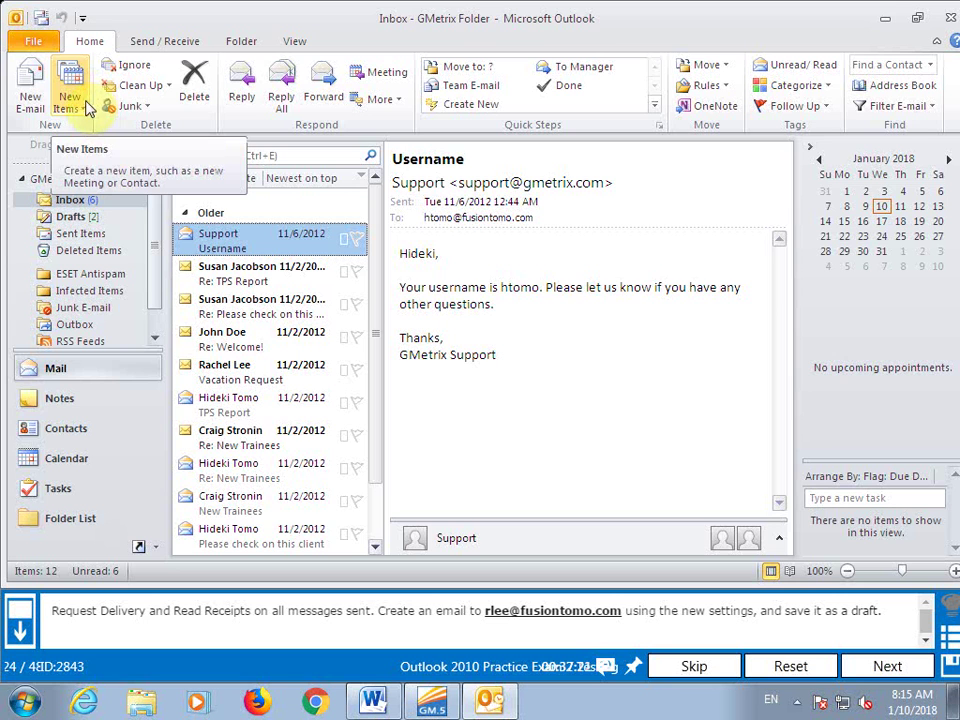
# Browse the Mail and Advanced pages of Outlook Options looking for the tracking settings
pyautogui.click(34, 42)
pyautogui.click(60, 268)
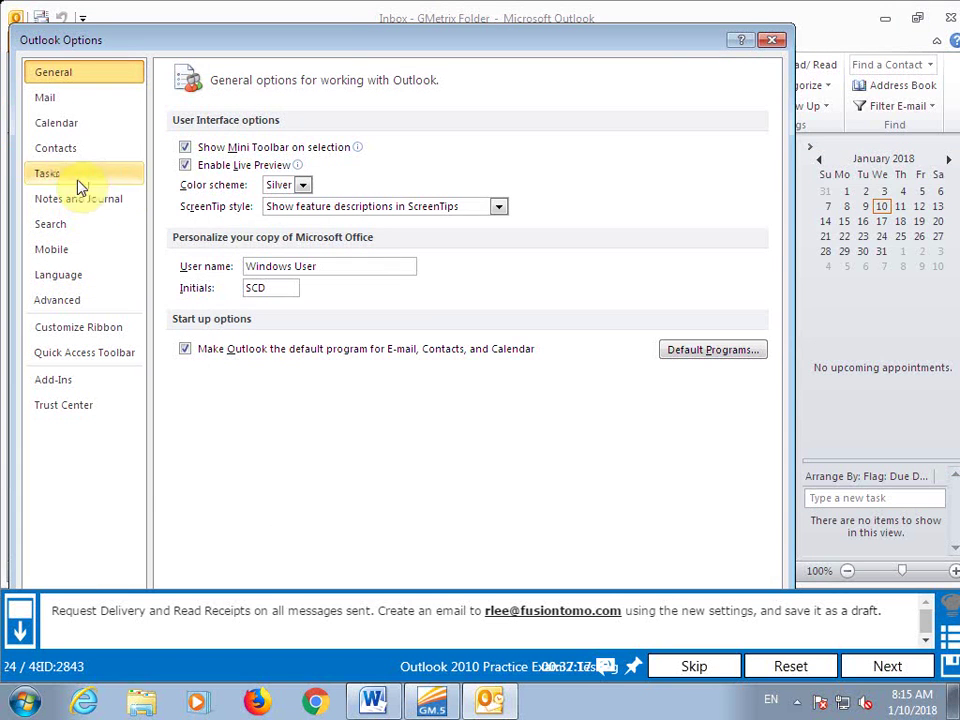
pyautogui.click(72, 105)
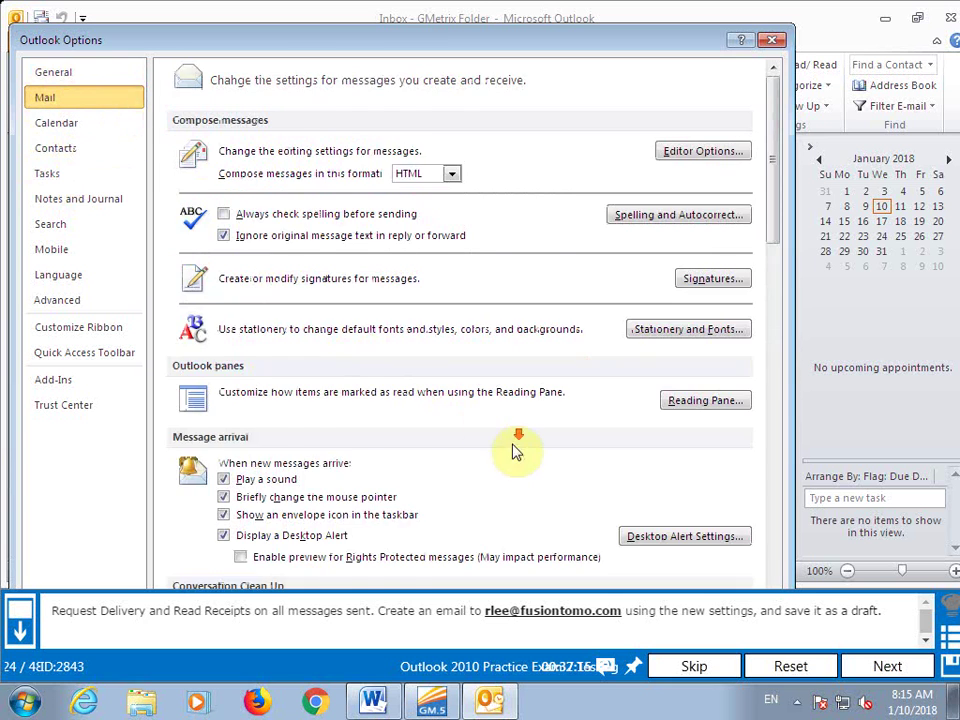
pyautogui.scroll(-3, 520, 448)
pyautogui.scroll(-3, 528, 454)
pyautogui.scroll(-3, 530, 456)
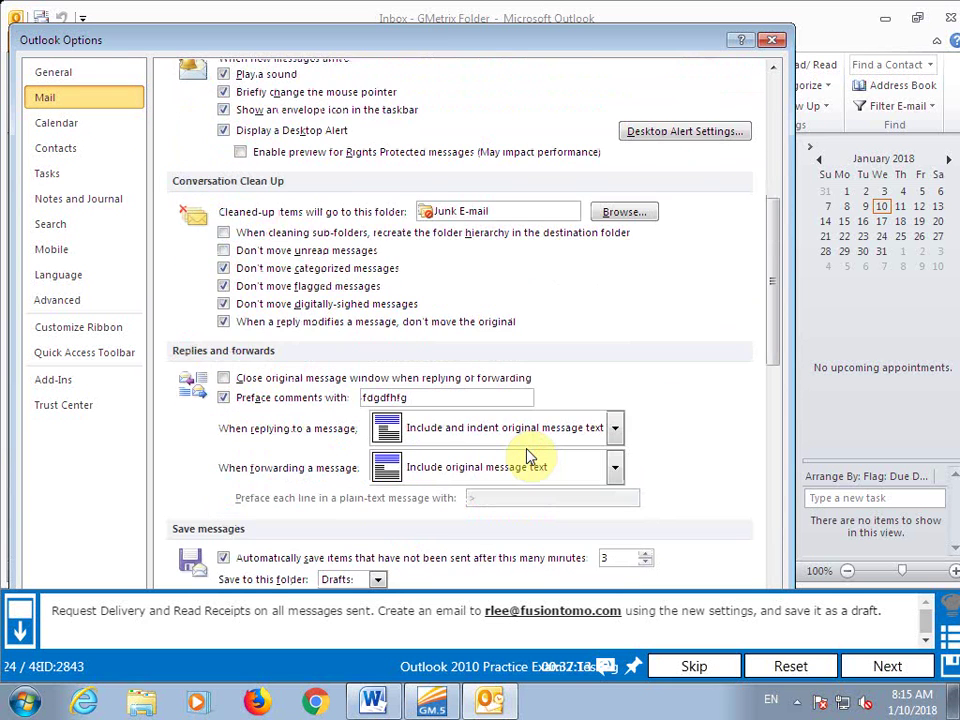
pyautogui.scroll(-3, 530, 455)
pyautogui.scroll(-2, 530, 455)
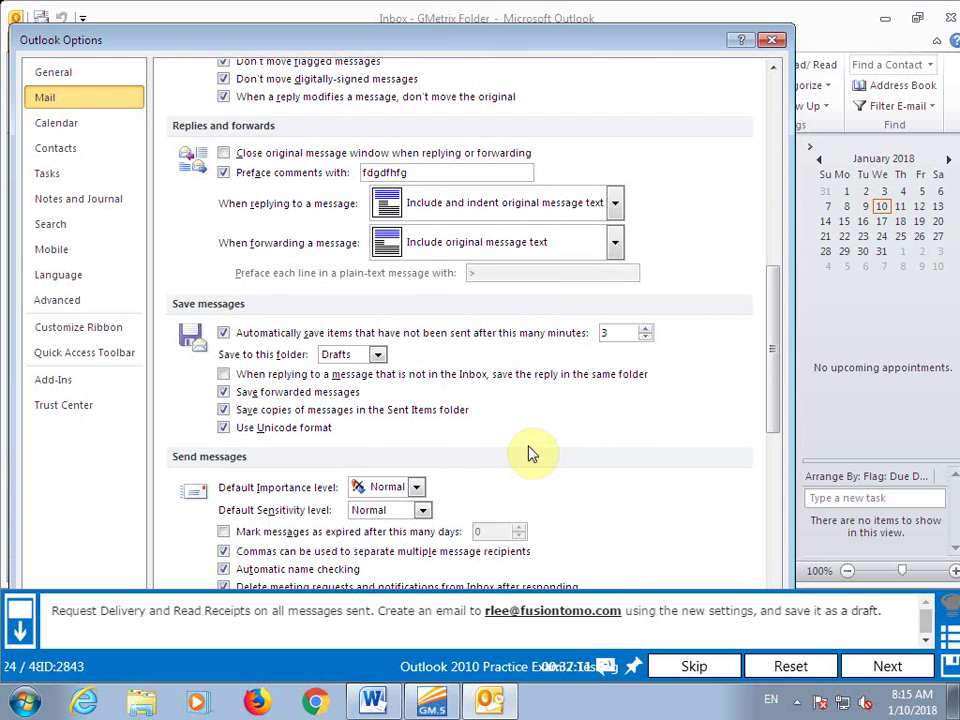
pyautogui.scroll(-3, 530, 453)
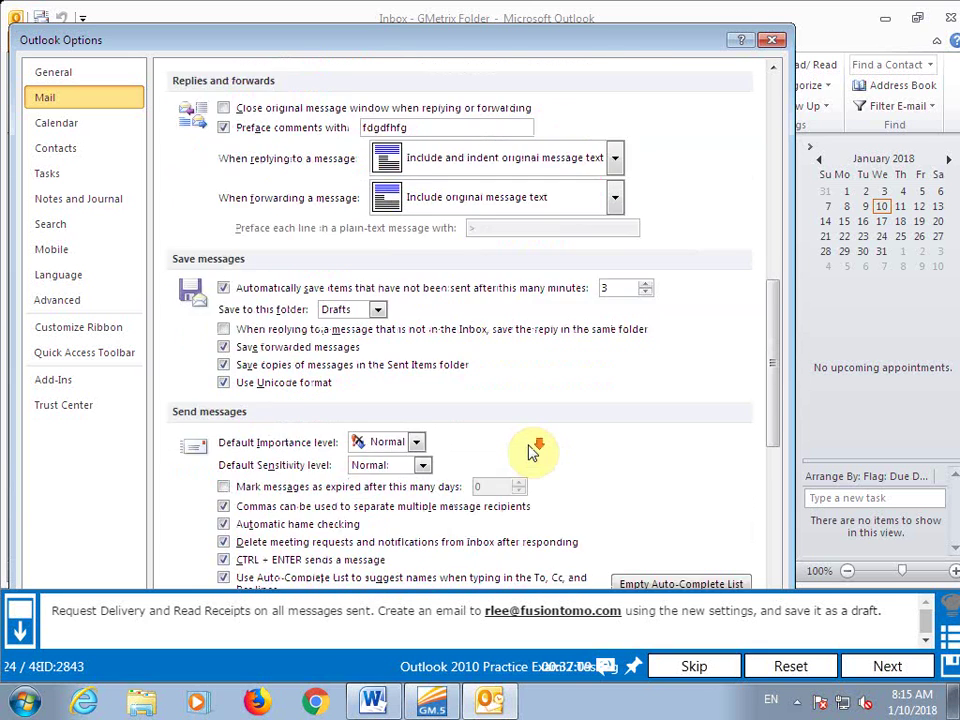
pyautogui.scroll(-3, 530, 452)
pyautogui.scroll(-5, 530, 452)
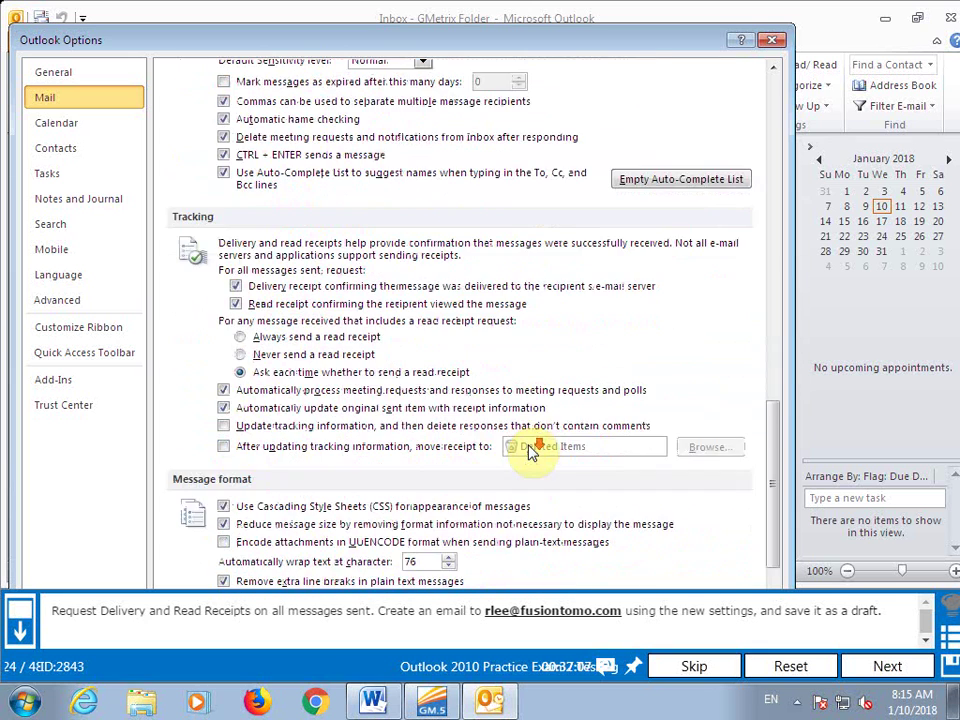
pyautogui.scroll(-1, 530, 452)
pyautogui.scroll(1, 530, 453)
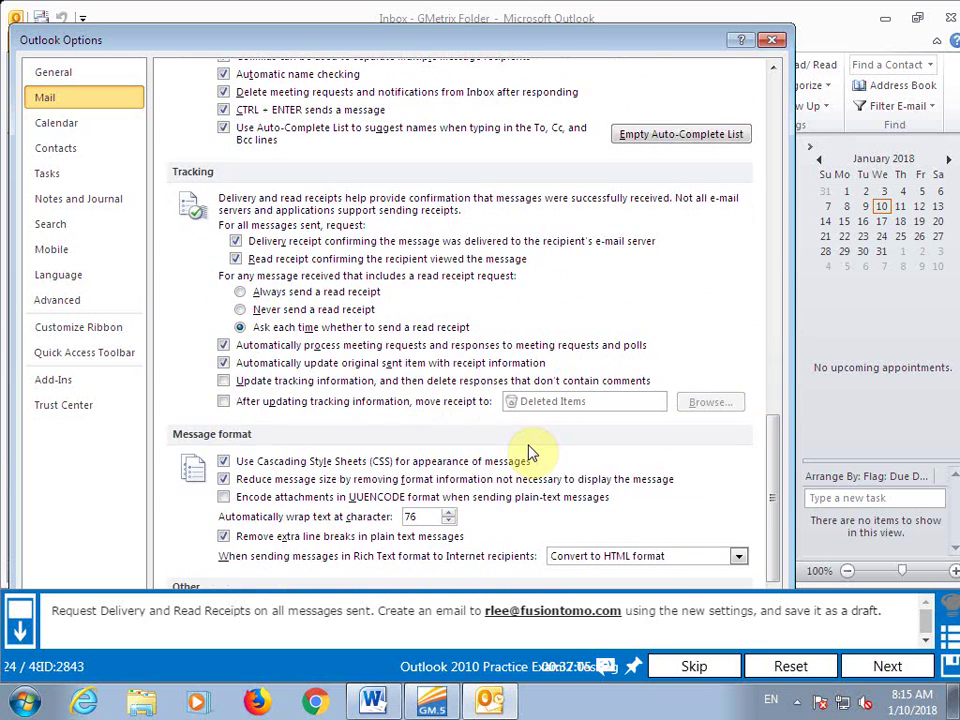
pyautogui.scroll(4, 530, 453)
pyautogui.scroll(3, 530, 453)
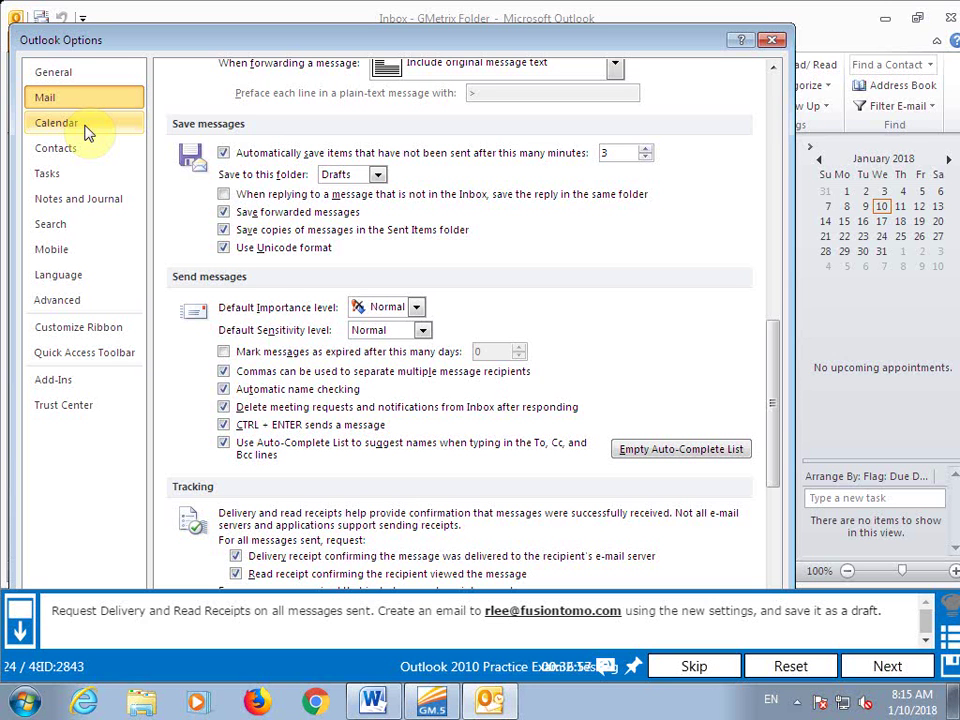
pyautogui.click(66, 300)
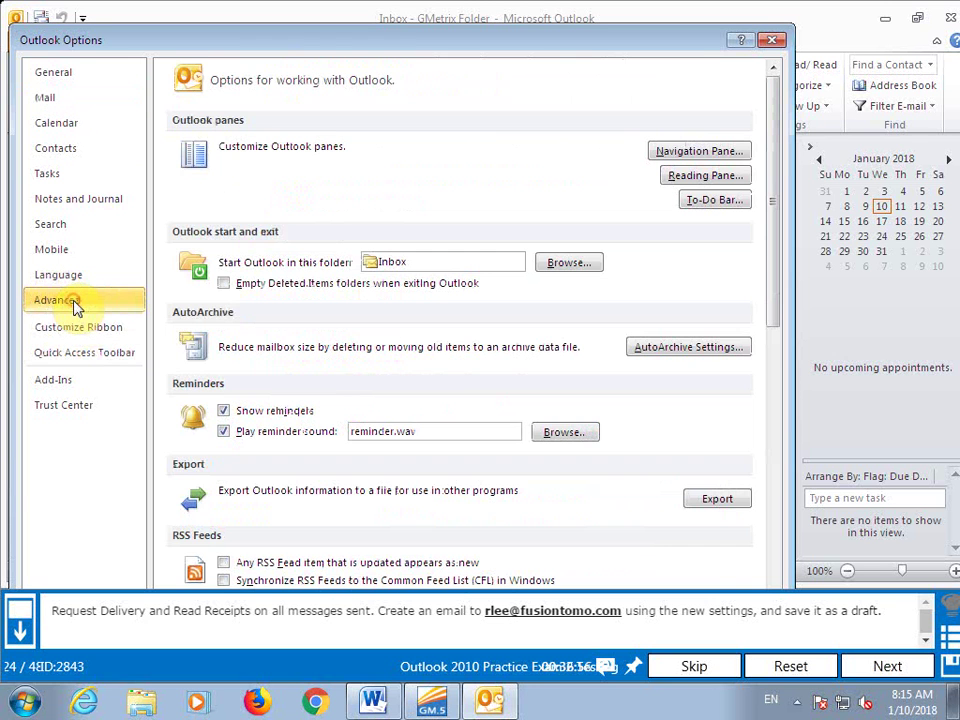
pyautogui.scroll(-3, 578, 321)
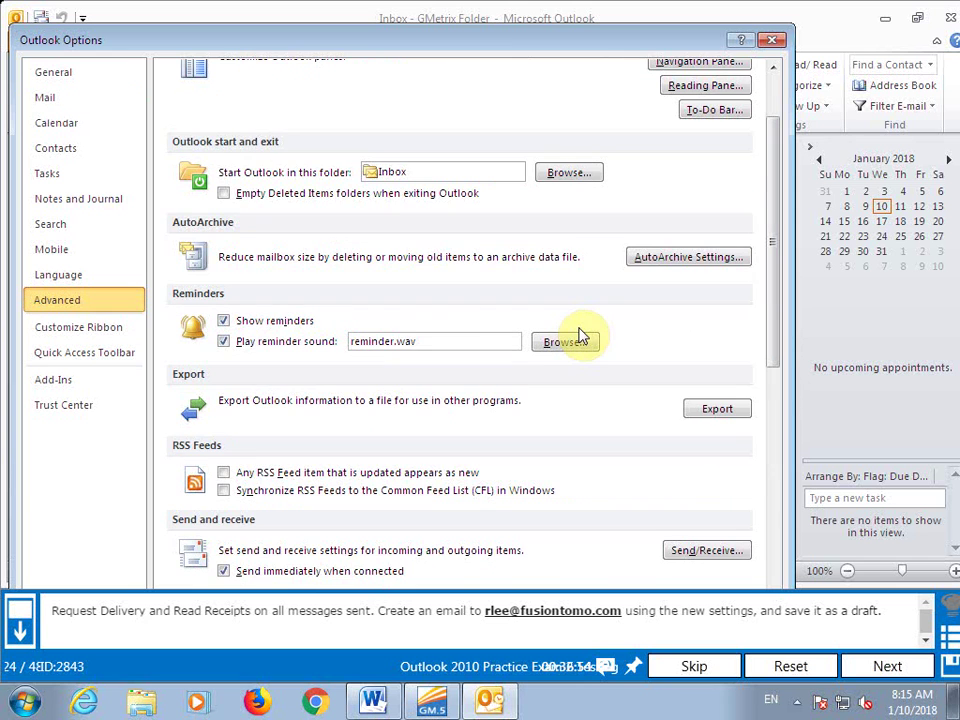
pyautogui.scroll(2, 578, 335)
pyautogui.scroll(1, 580, 330)
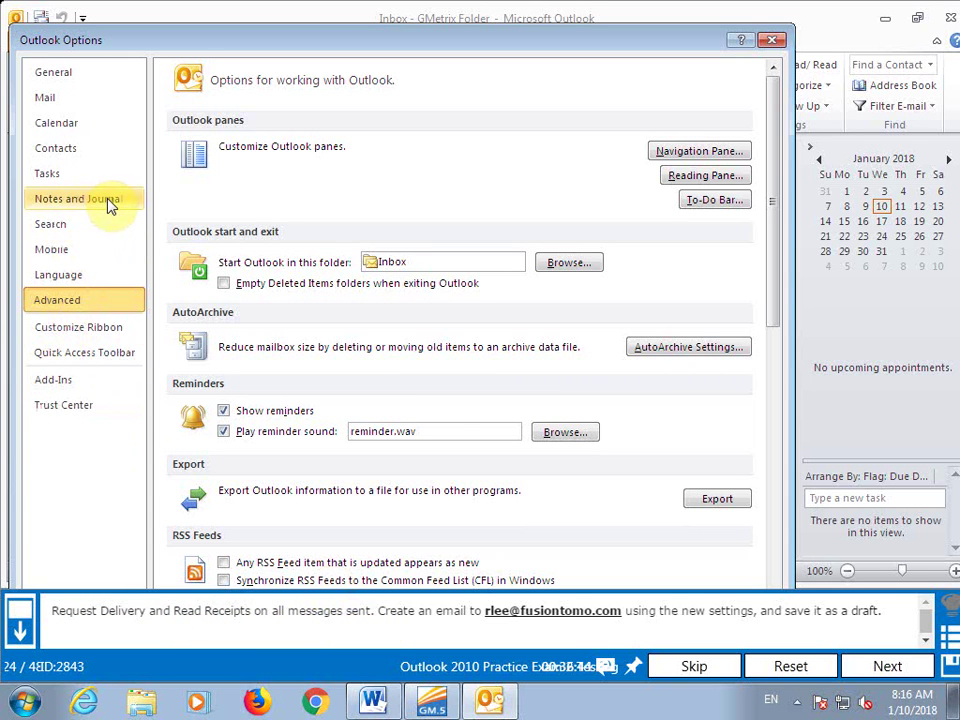
# Set delivery and read receipts for all sent messages on the Mail page and confirm
pyautogui.click(98, 172)
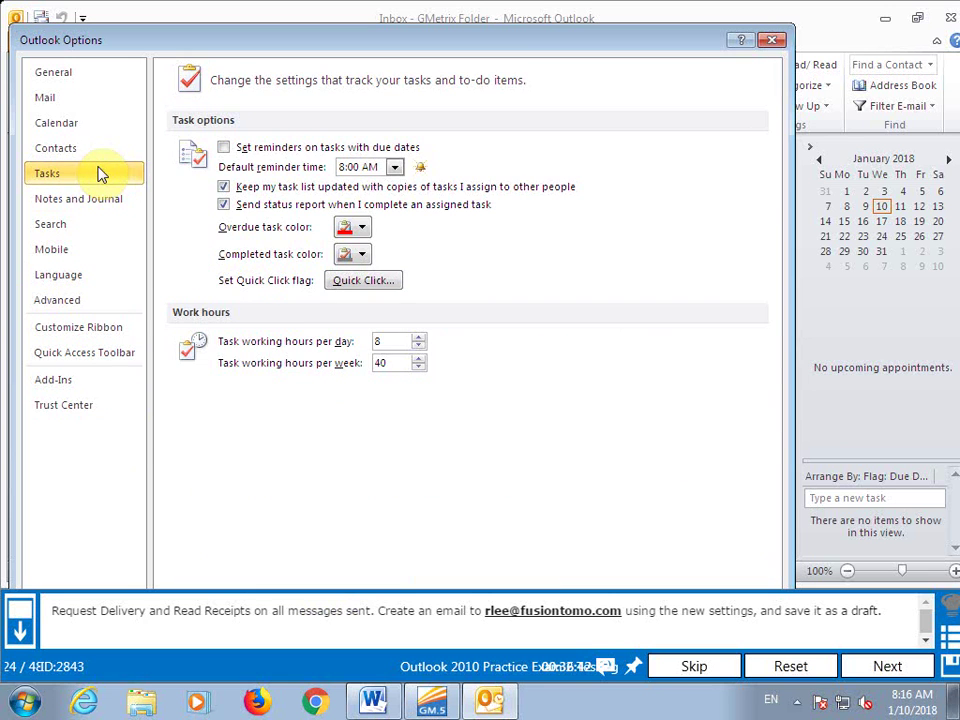
pyautogui.click(88, 149)
pyautogui.click(84, 122)
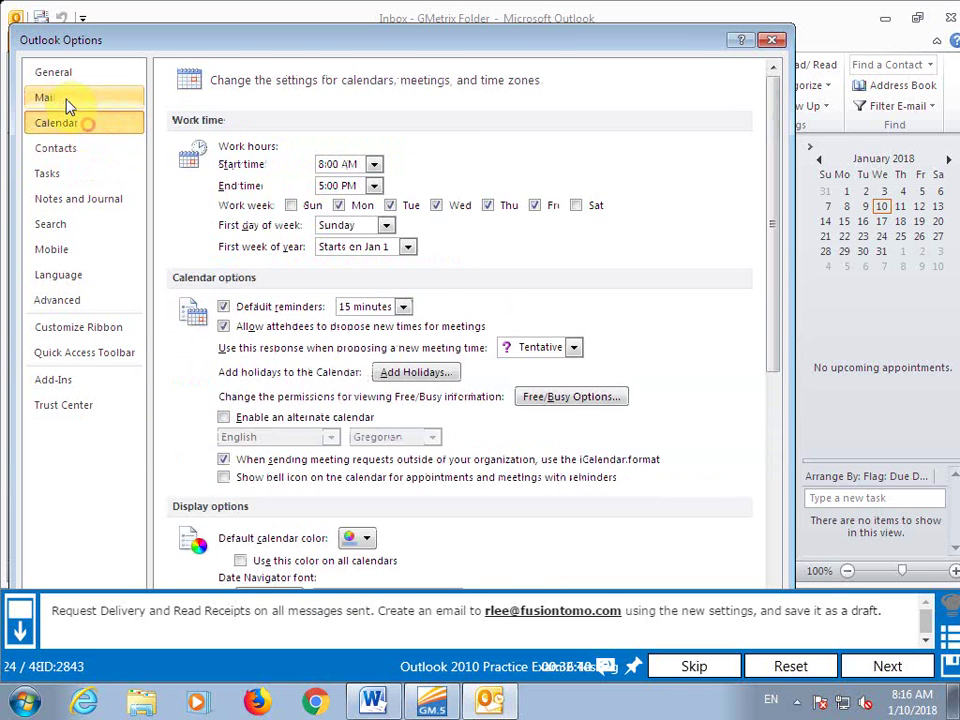
pyautogui.click(68, 100)
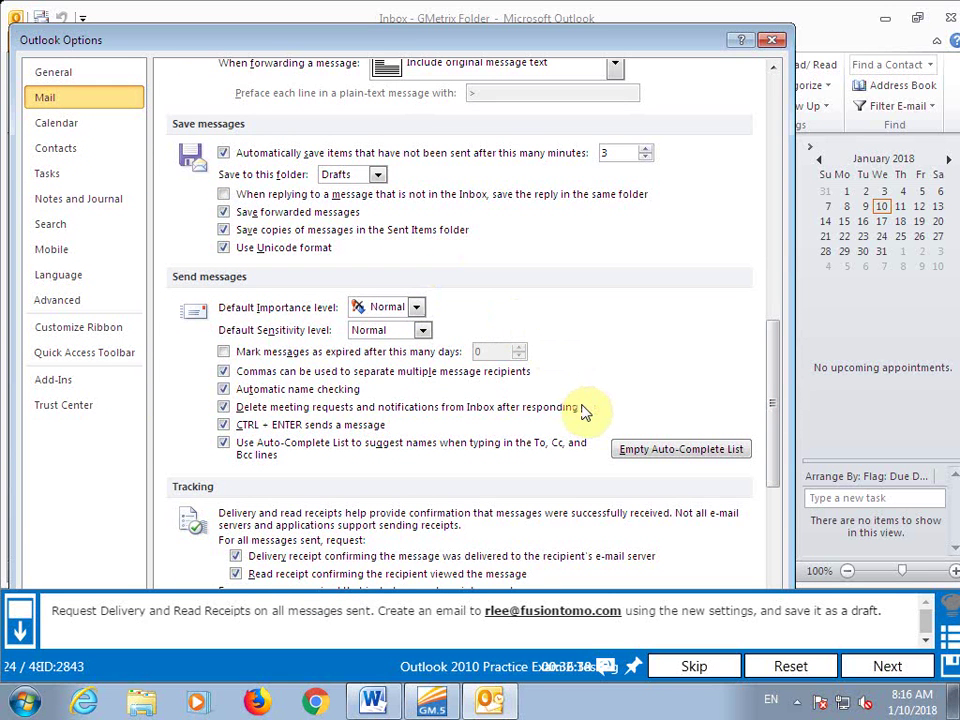
pyautogui.click(565, 568)
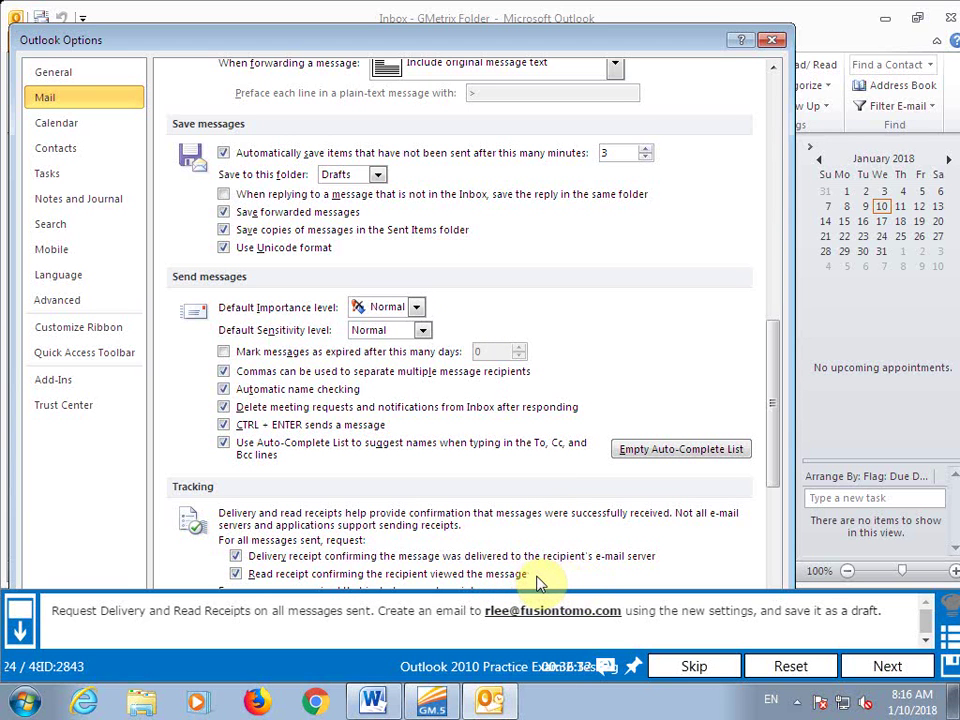
pyautogui.click(515, 578)
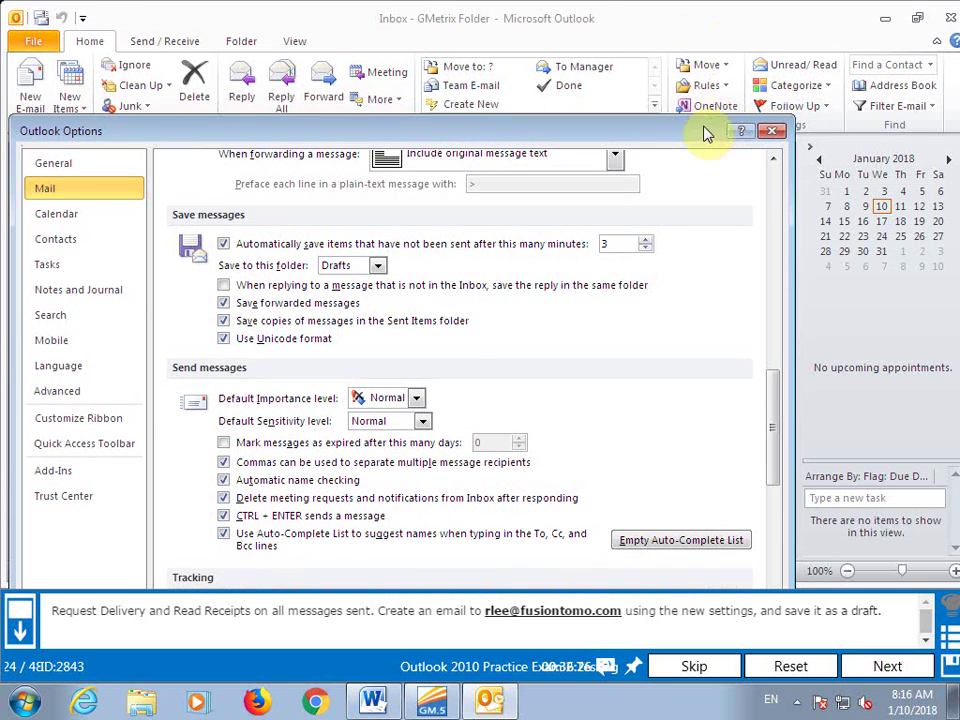
pyautogui.moveTo(700, 24); pyautogui.dragTo(700, 124)
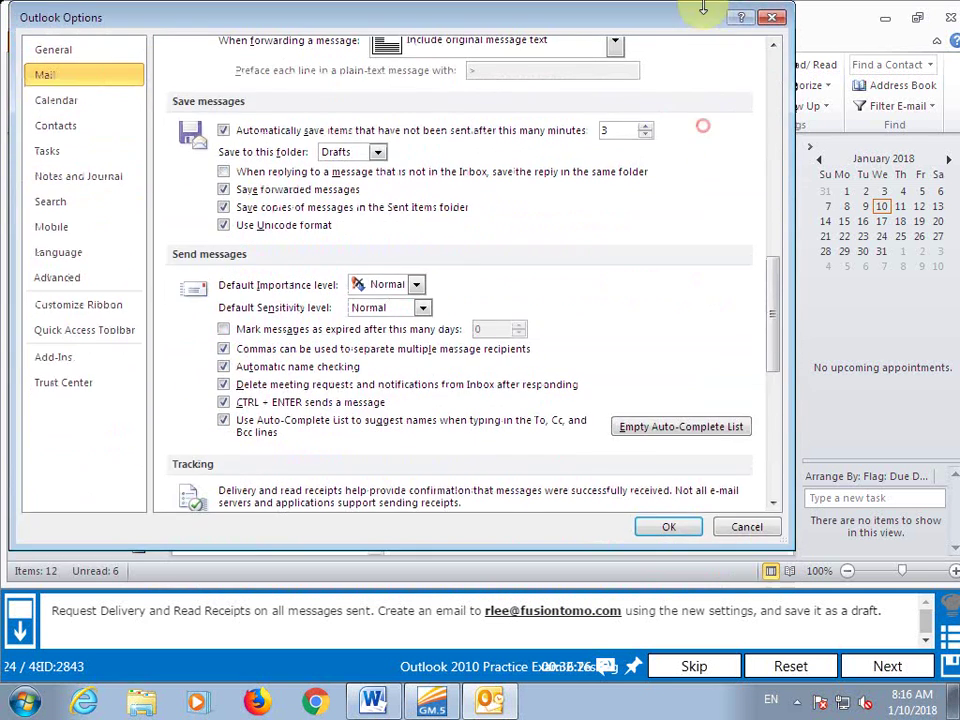
pyautogui.click(664, 526)
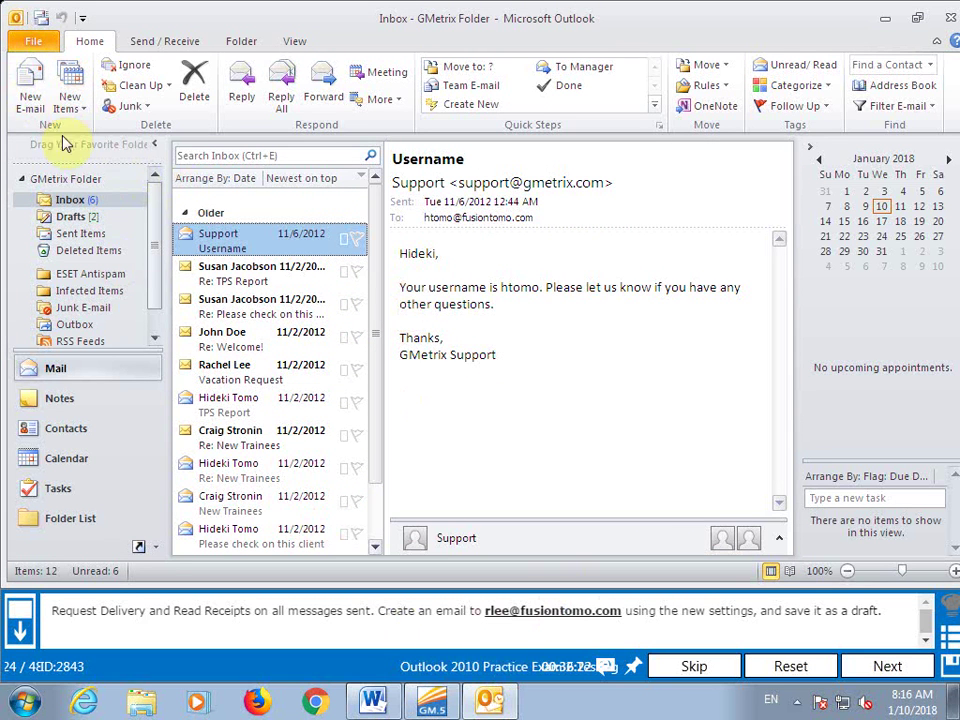
# Create a new e-mail addressed to the requested contact from the address book
pyautogui.click(33, 88)
pyautogui.click(72, 150)
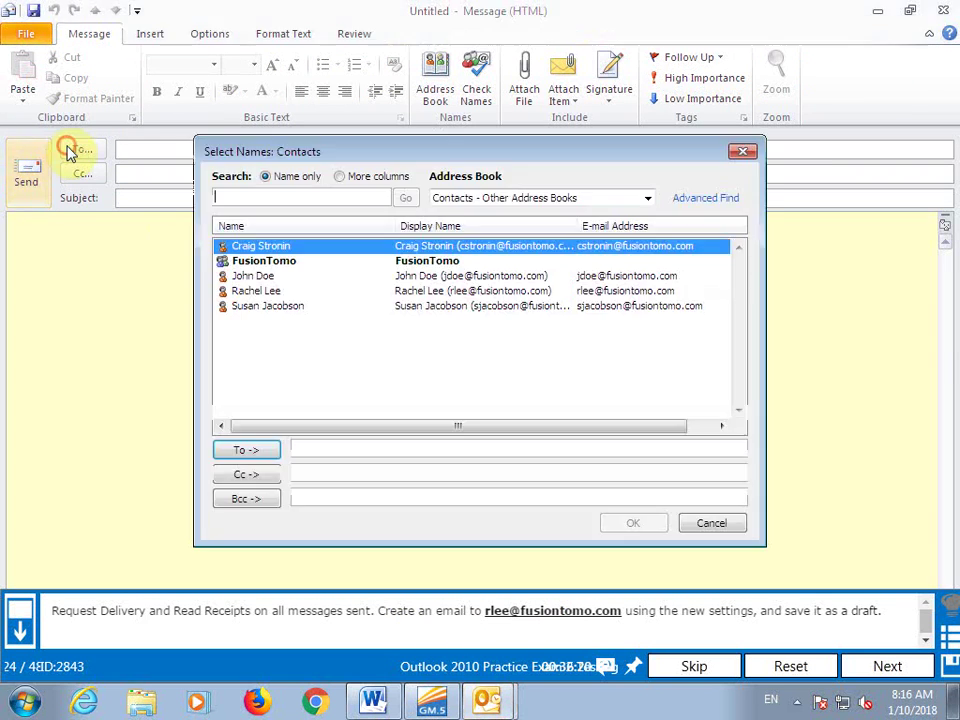
pyautogui.doubleClick(262, 291)
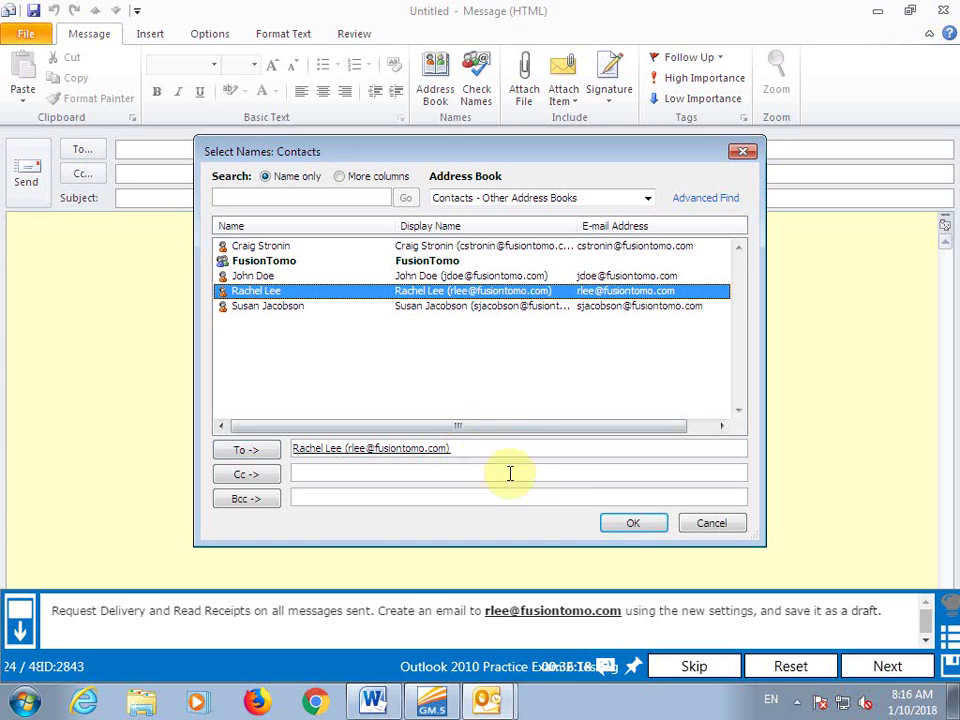
pyautogui.click(622, 523)
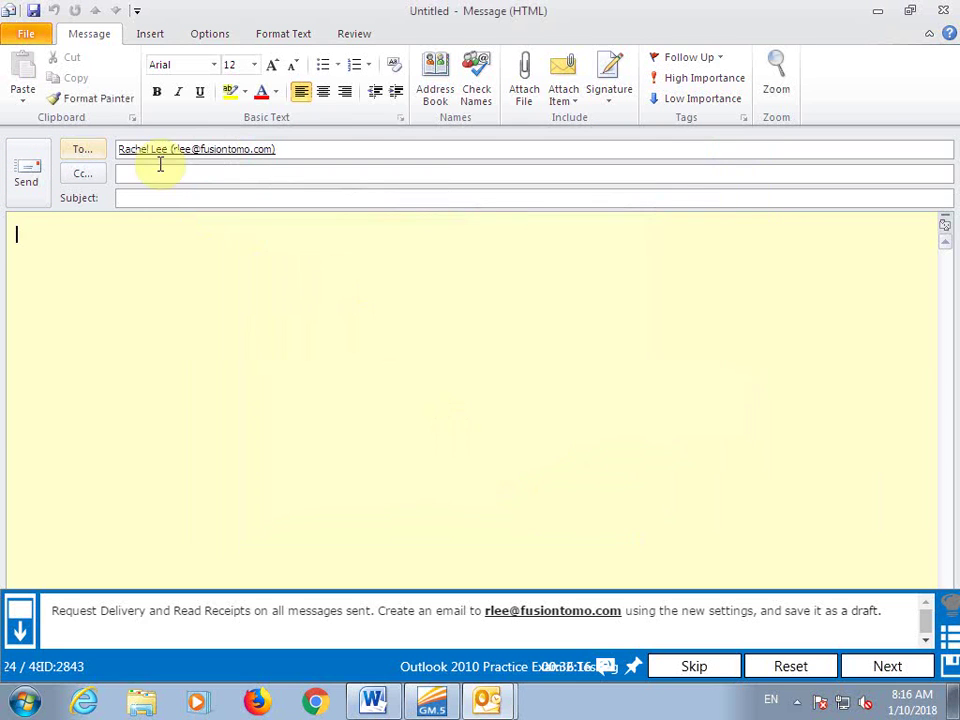
# Save the message as a draft, close it, and advance to the next task
pyautogui.click(35, 12)
pyautogui.click(943, 10)
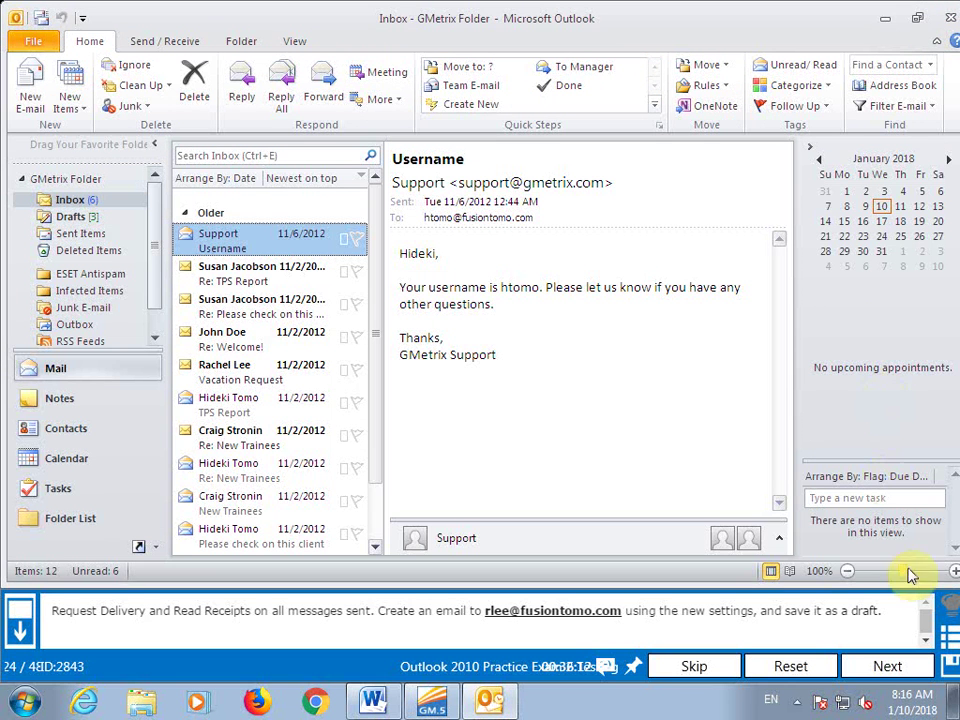
pyautogui.click(887, 666)
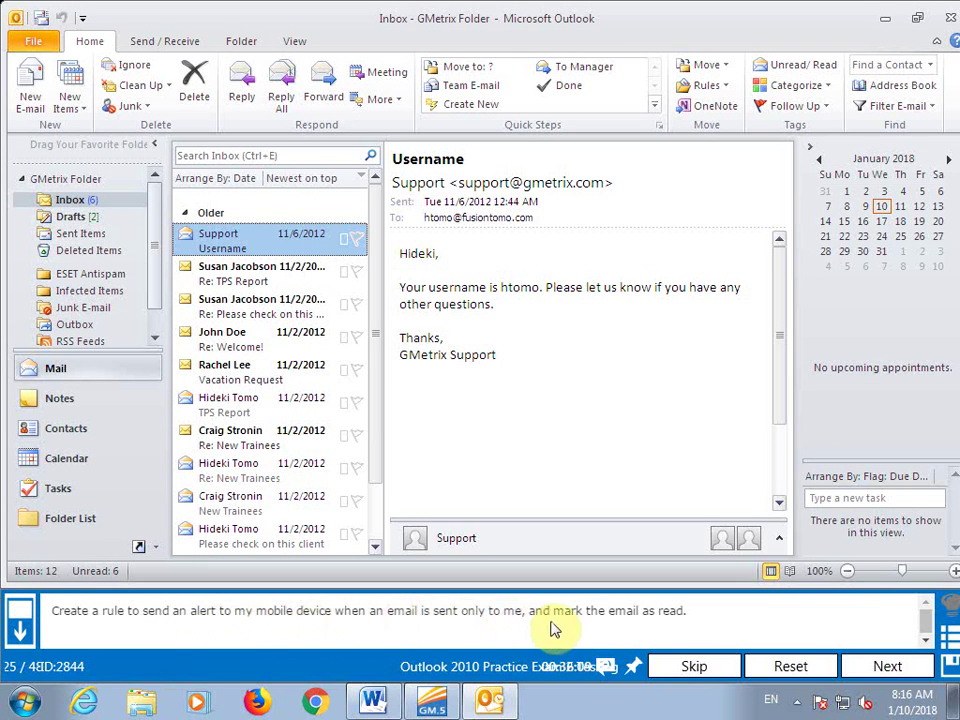
# Start a new rule in Rules and Alerts from the mobile device alert template
pyautogui.click(729, 87)
pyautogui.click(741, 173)
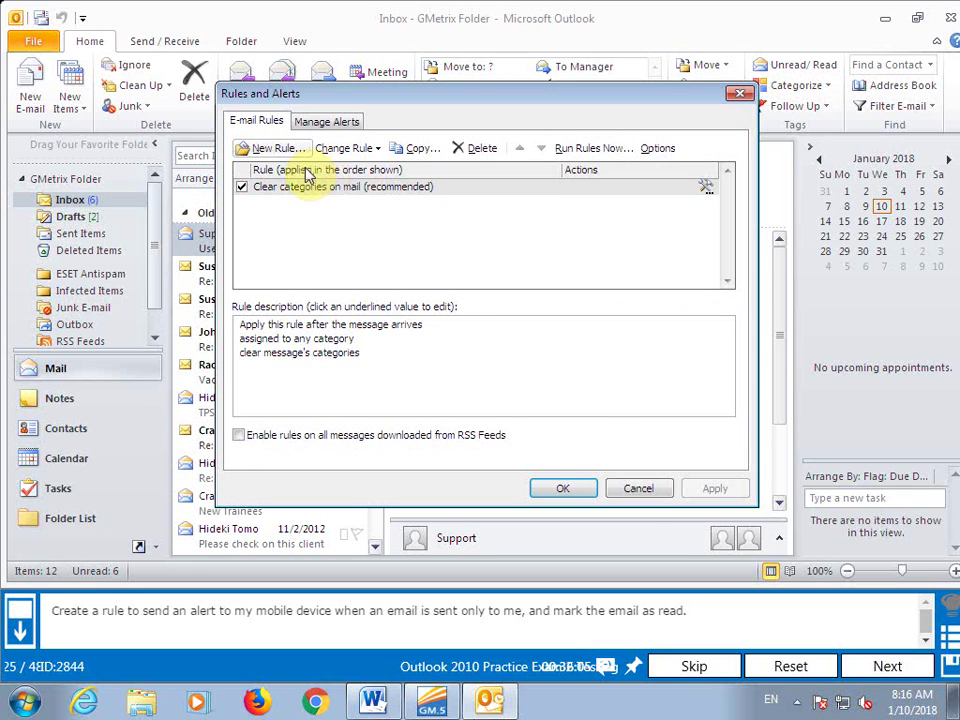
pyautogui.click(288, 147)
pyautogui.click(380, 260)
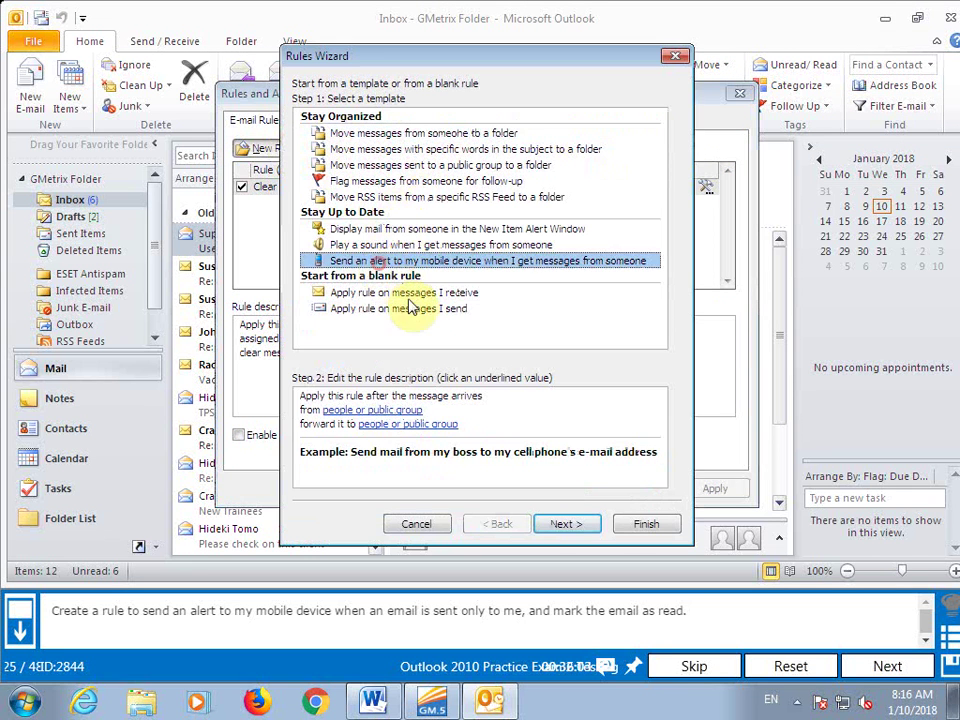
pyautogui.click(562, 527)
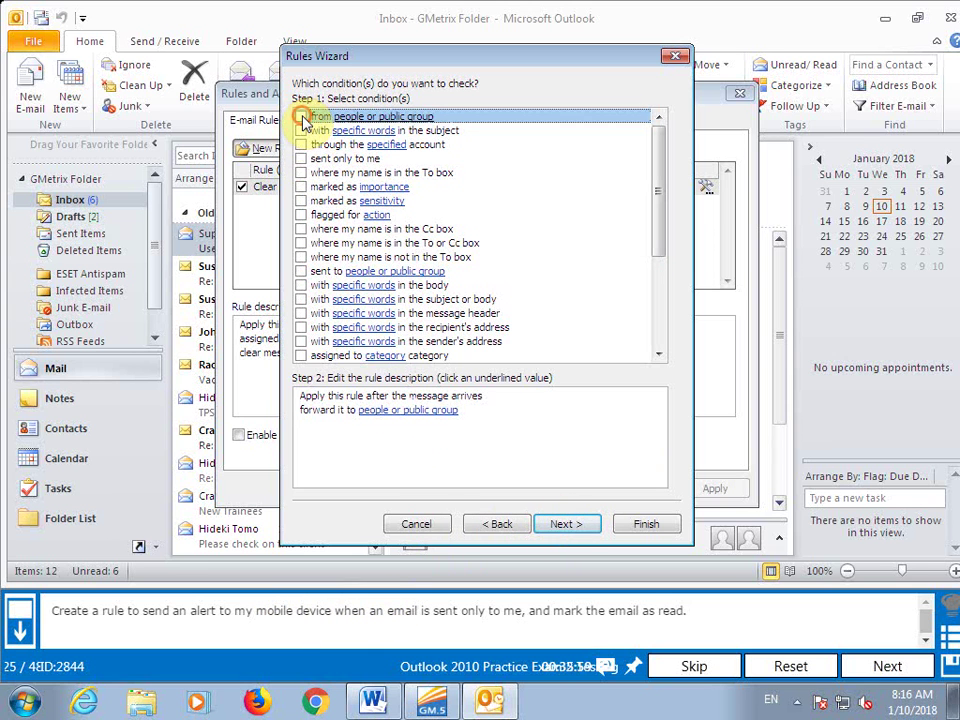
# Make the rule mark messages sent only to me as read, save it, and advance
pyautogui.click(301, 158)
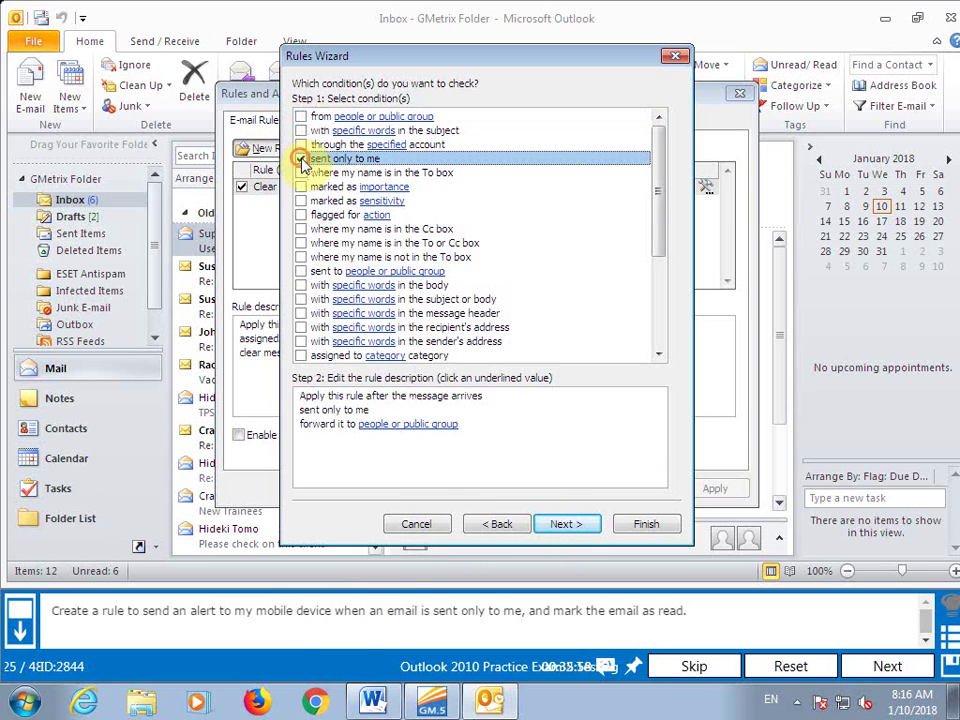
pyautogui.click(578, 527)
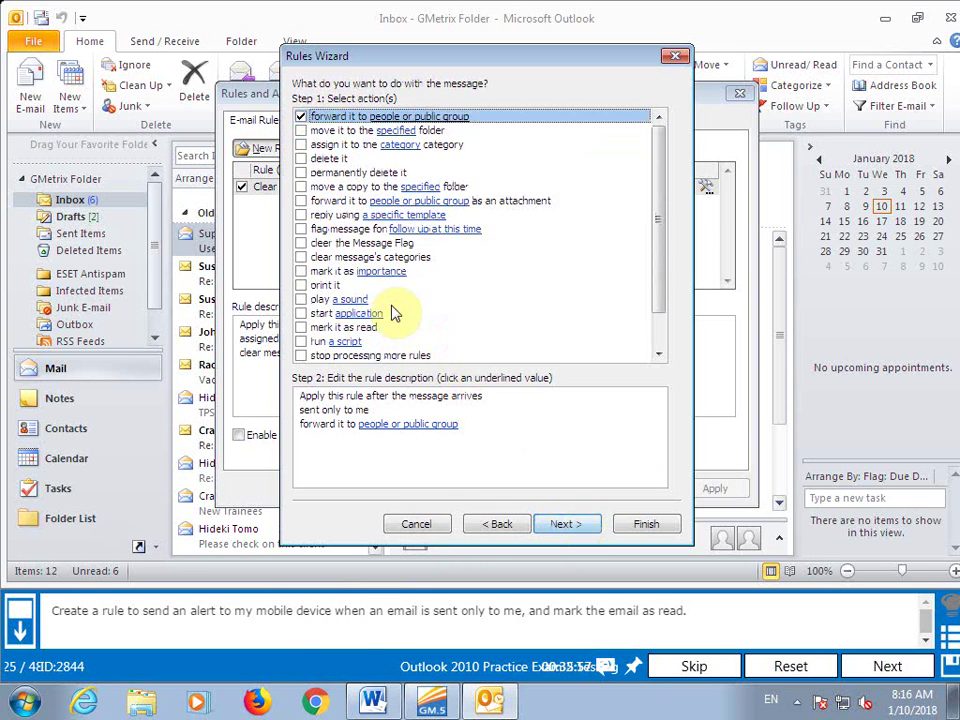
pyautogui.click(303, 117)
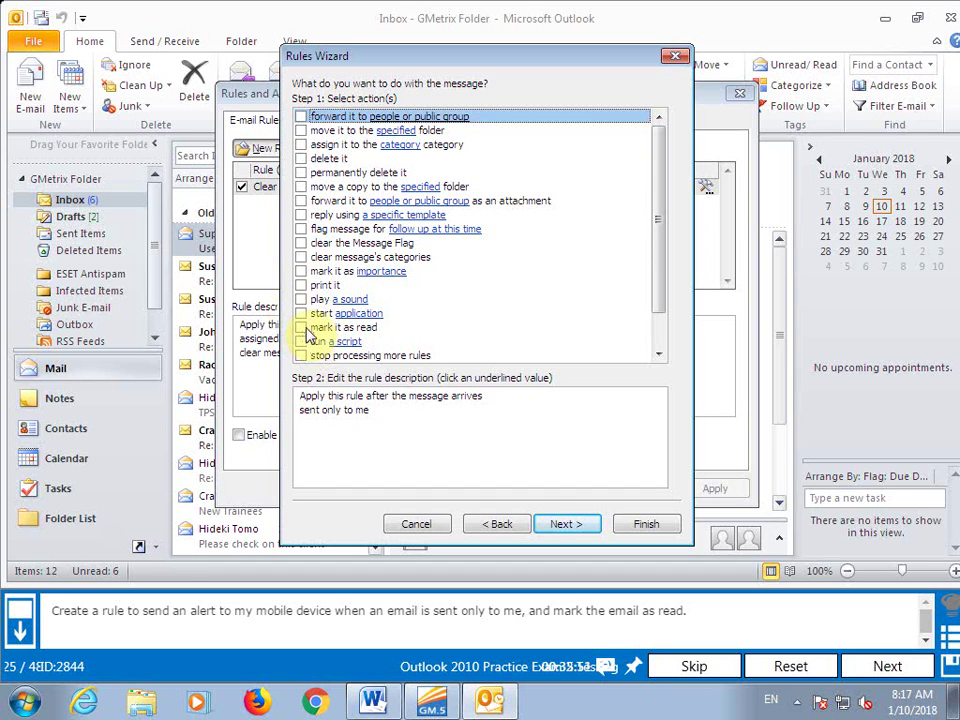
pyautogui.click(303, 328)
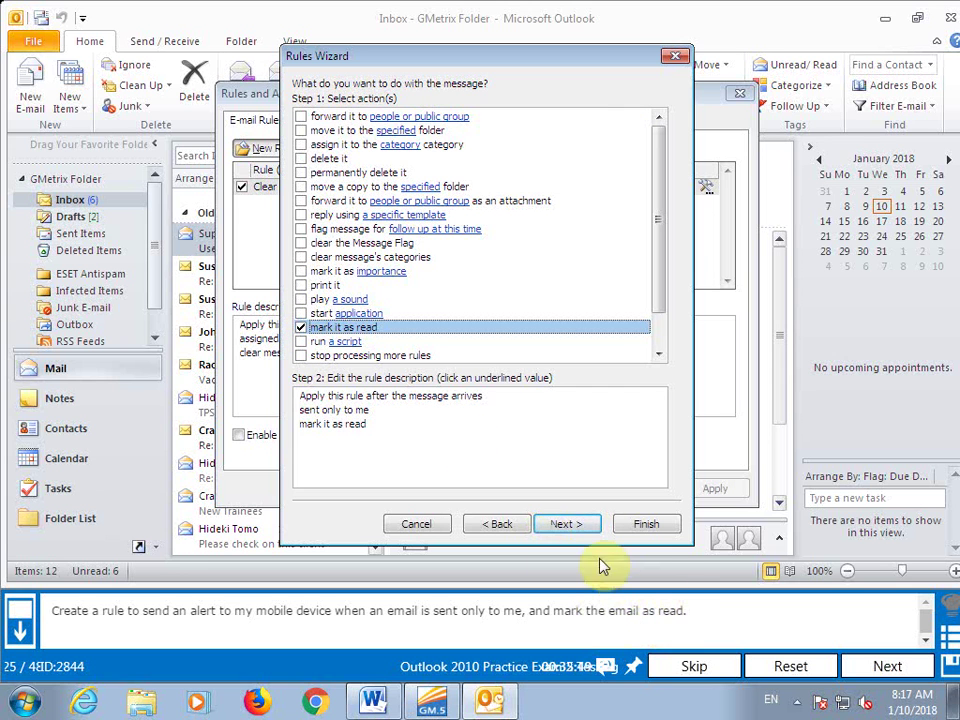
pyautogui.click(643, 530)
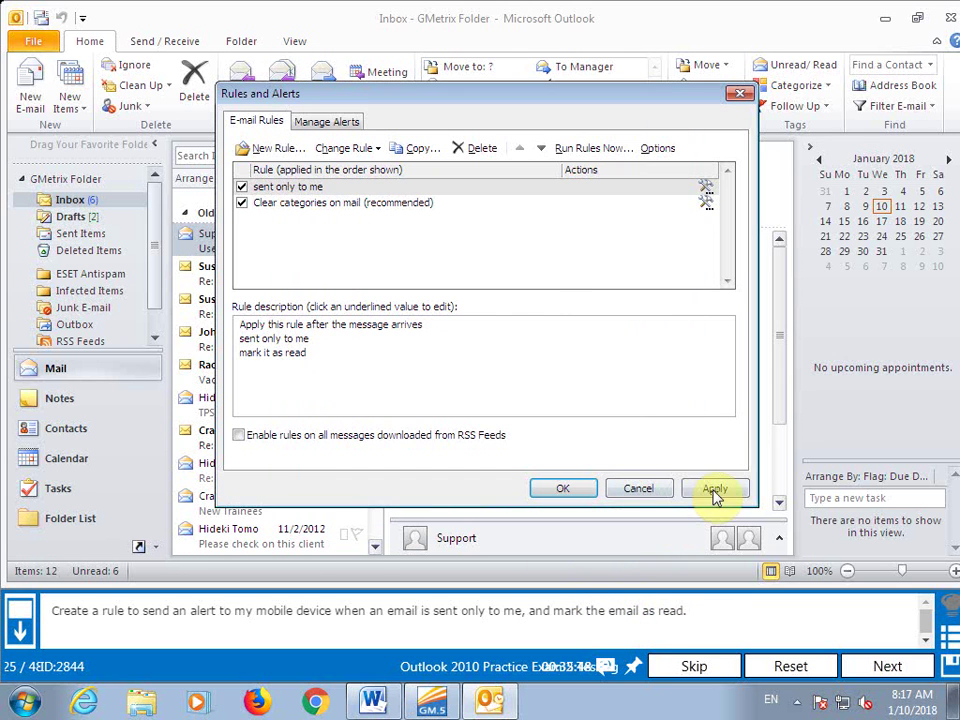
pyautogui.click(578, 492)
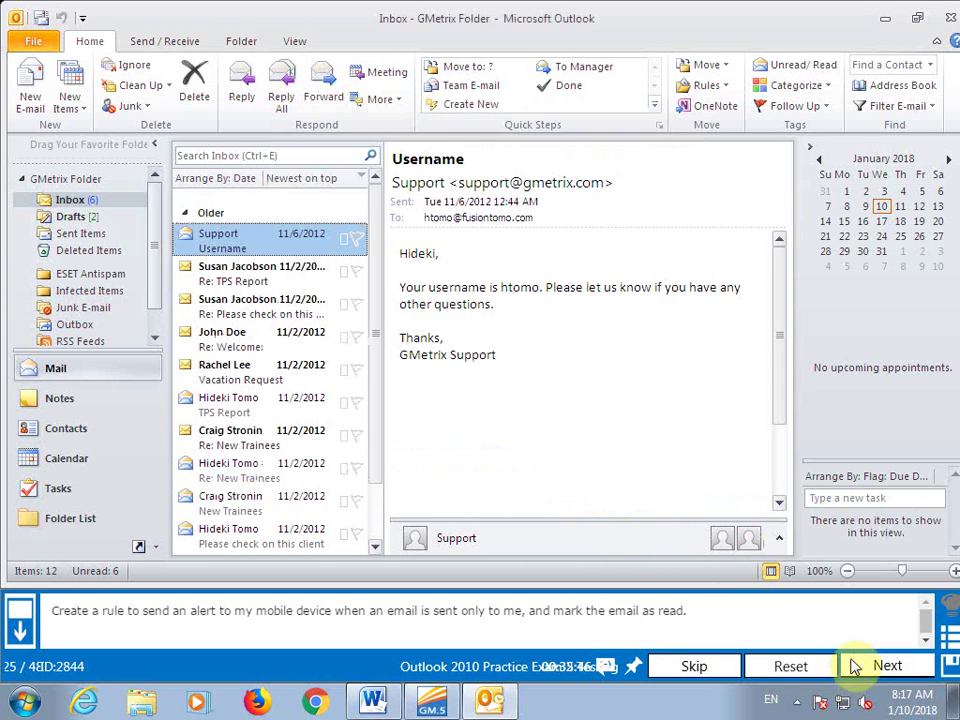
pyautogui.click(880, 666)
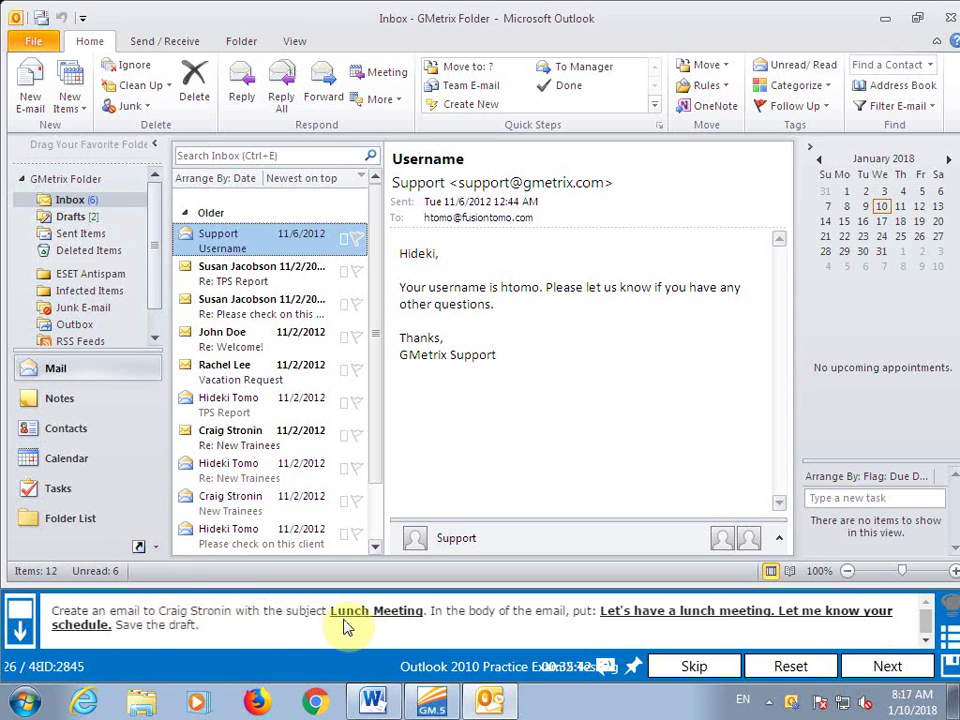
# Start a new e-mail message
pyautogui.click(30, 85)
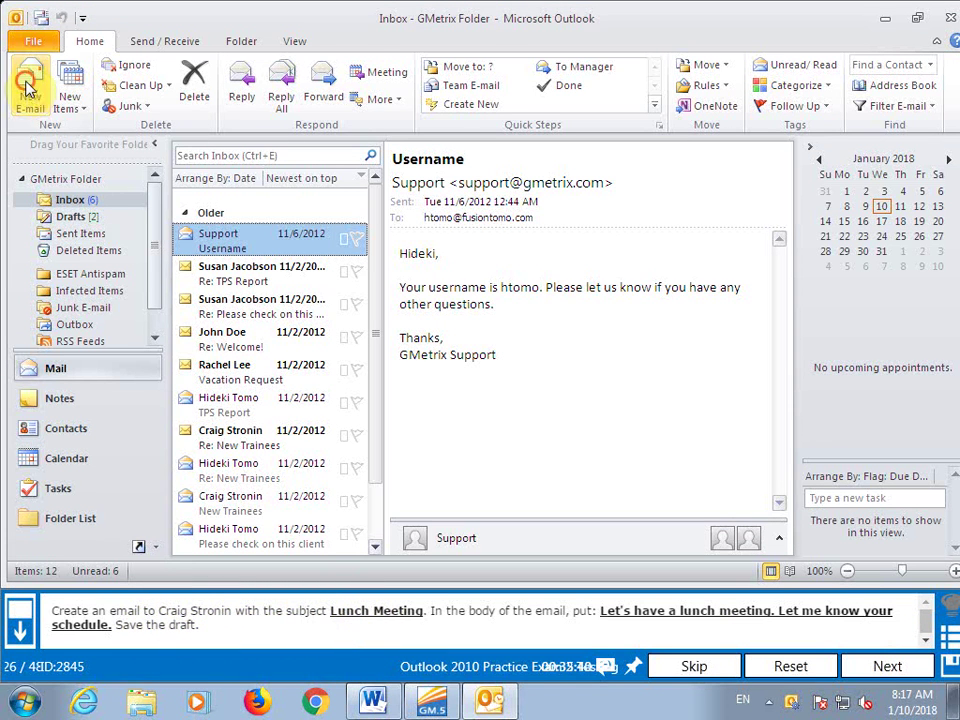
# Address the message to the requested colleague and start typing the subject 'Lunch Meeting'
pyautogui.click(92, 150)
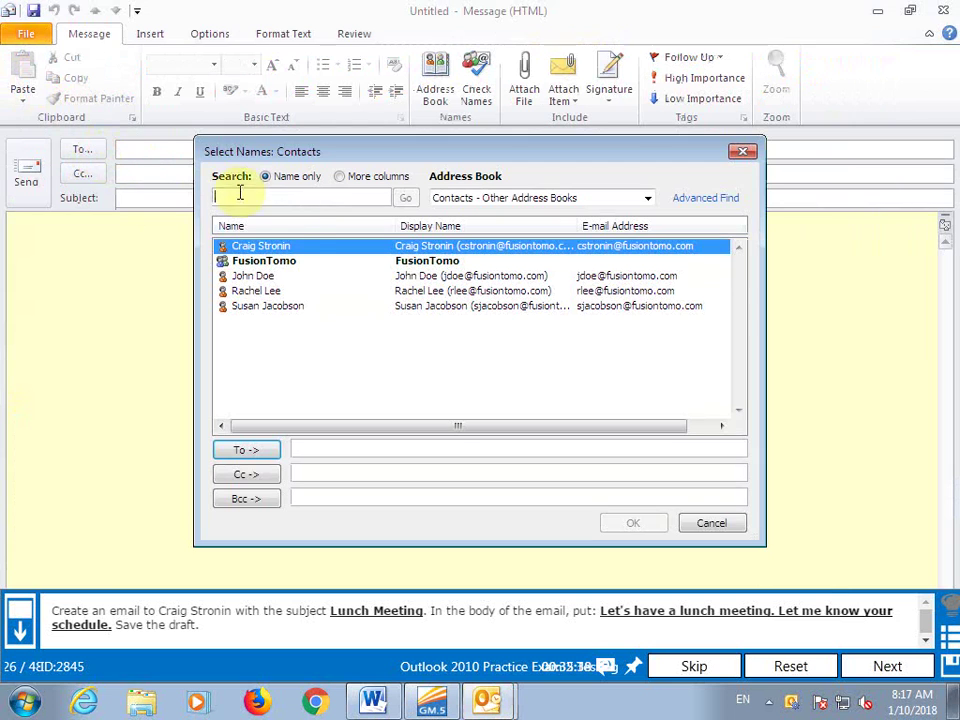
pyautogui.doubleClick(278, 245)
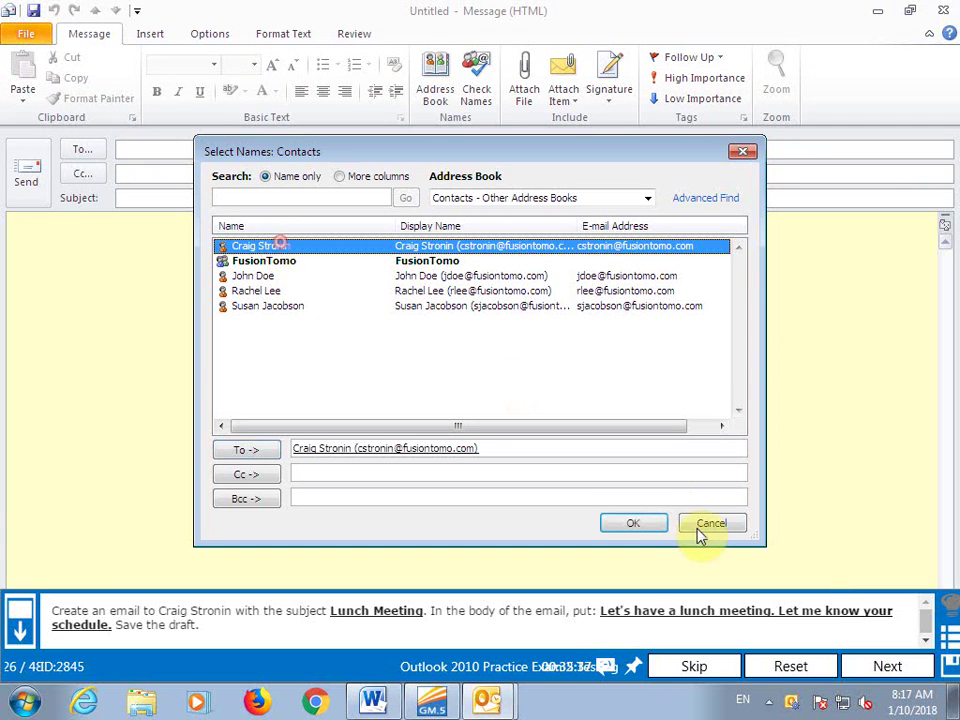
pyautogui.click(637, 521)
pyautogui.click(247, 197)
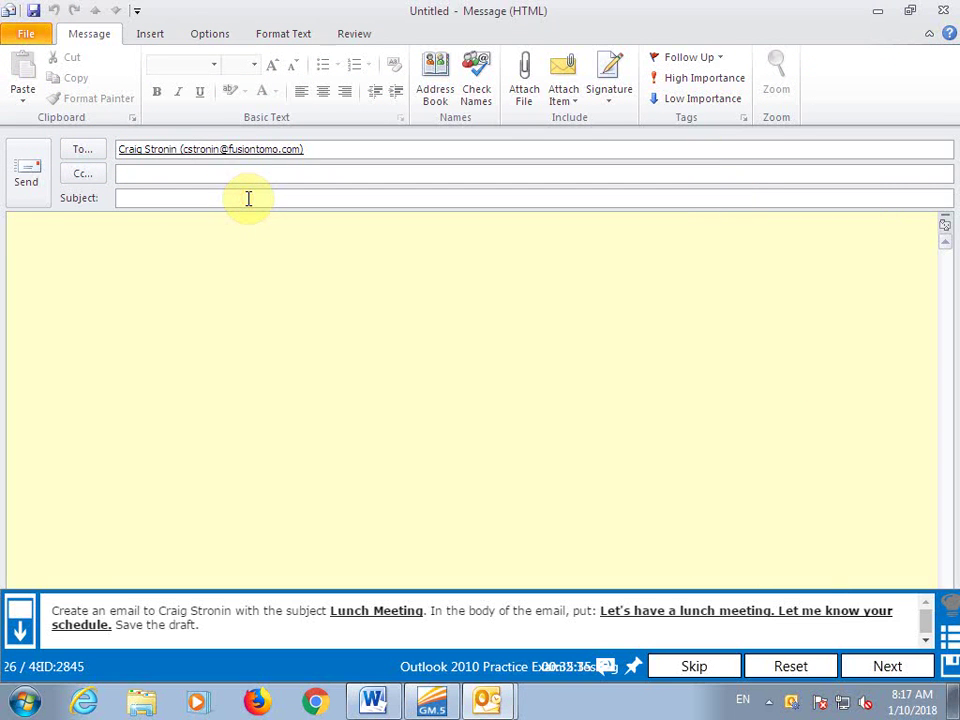
pyautogui.write('Lunch')
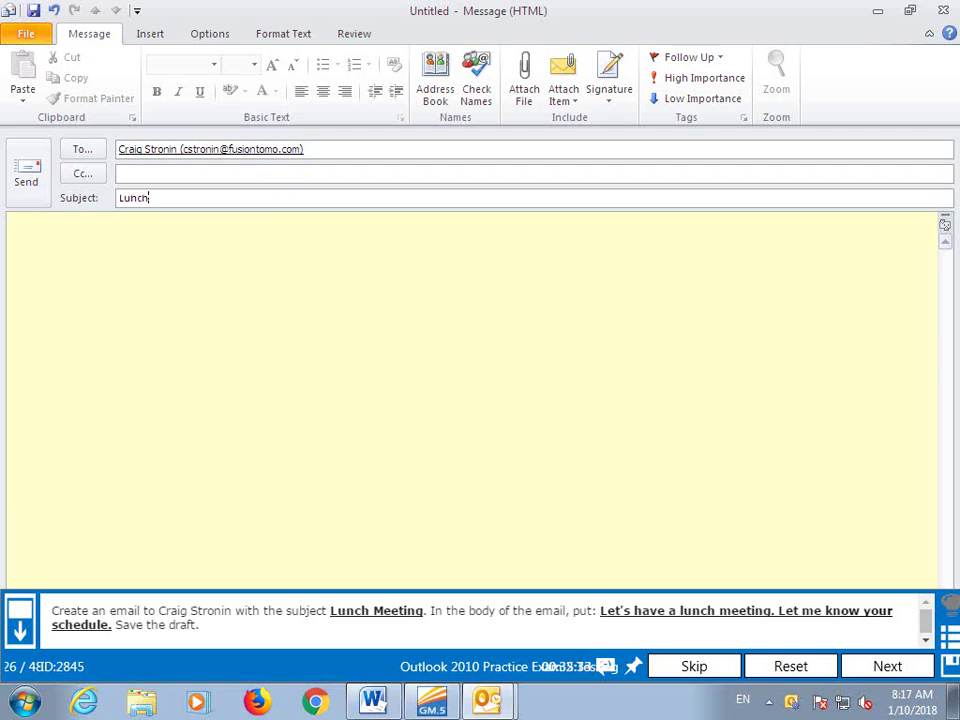
pyautogui.write(' Meet')
pyautogui.write('ing')
# Type the body "Let's have a lunch meeting. Let me know your schedule.", save, and advance
pyautogui.click(161, 252)
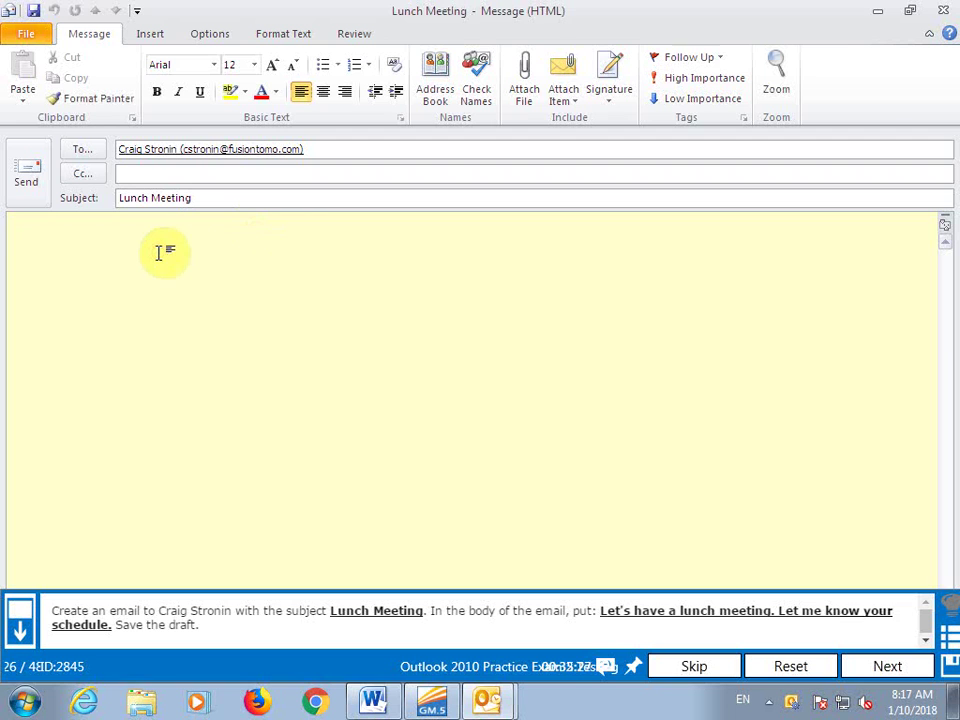
pyautogui.write("Let's have")
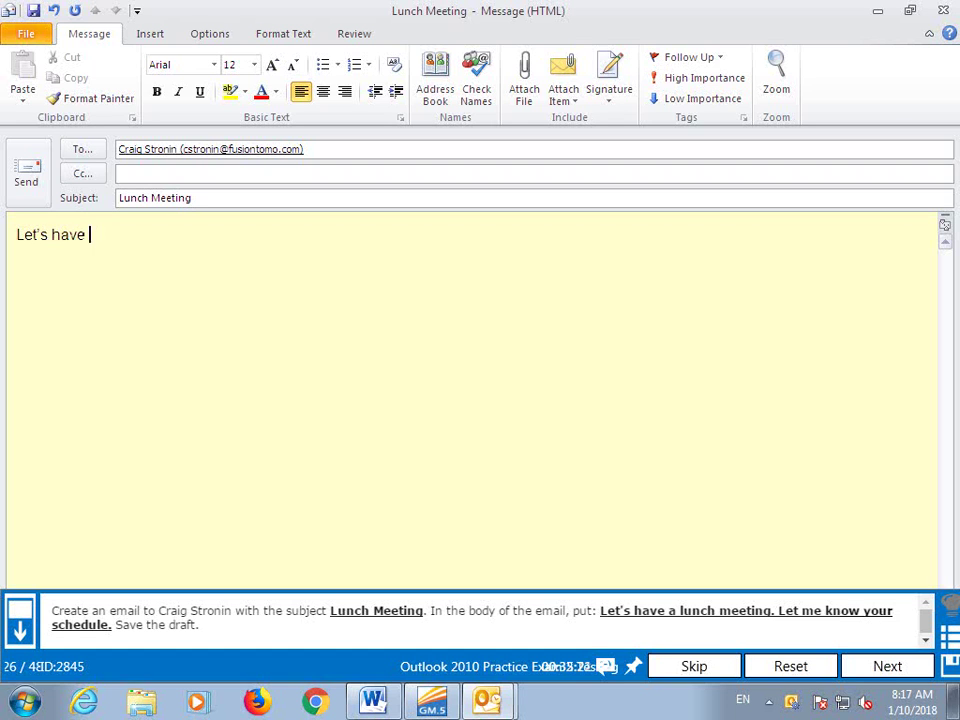
pyautogui.write('a lunch mee')
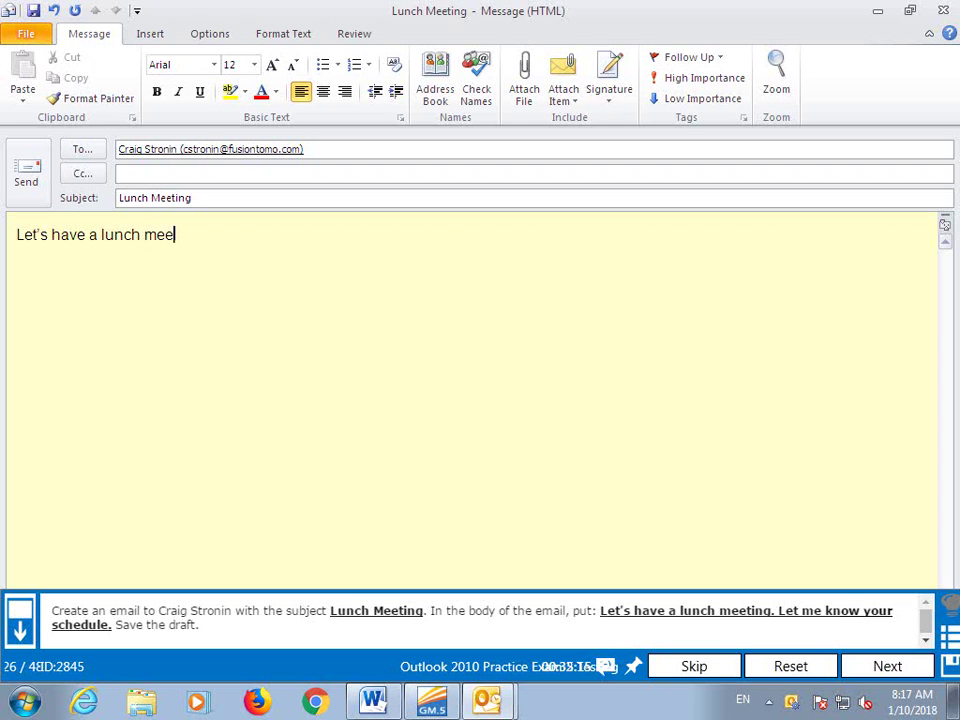
pyautogui.write(' ti')
pyautogui.write('et')
pyautogui.write(' me know')
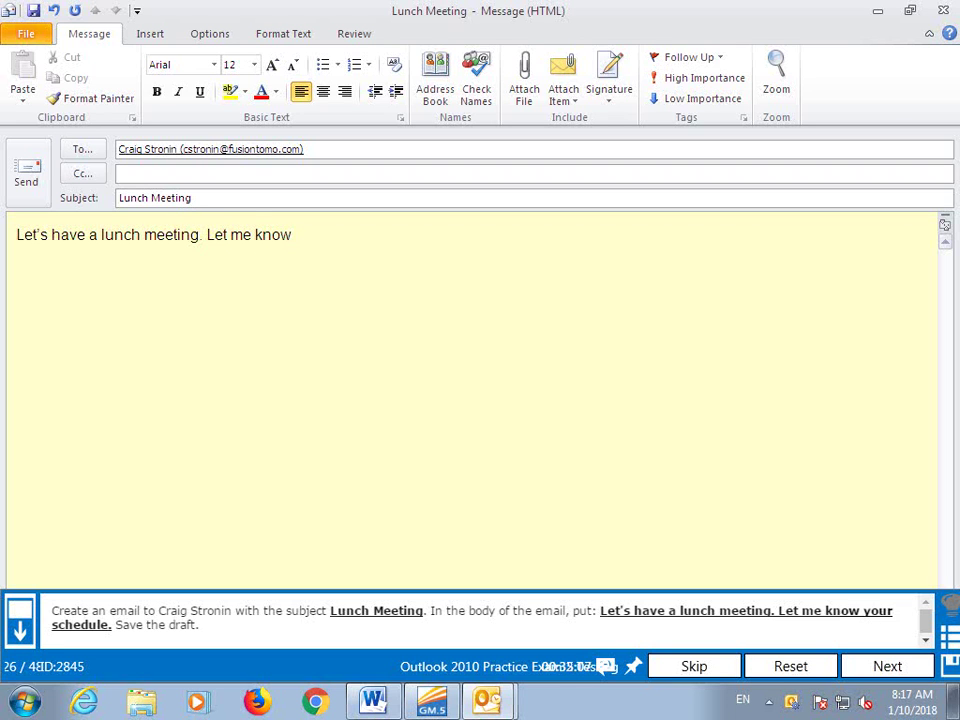
pyautogui.write('ur sc')
pyautogui.write('h')
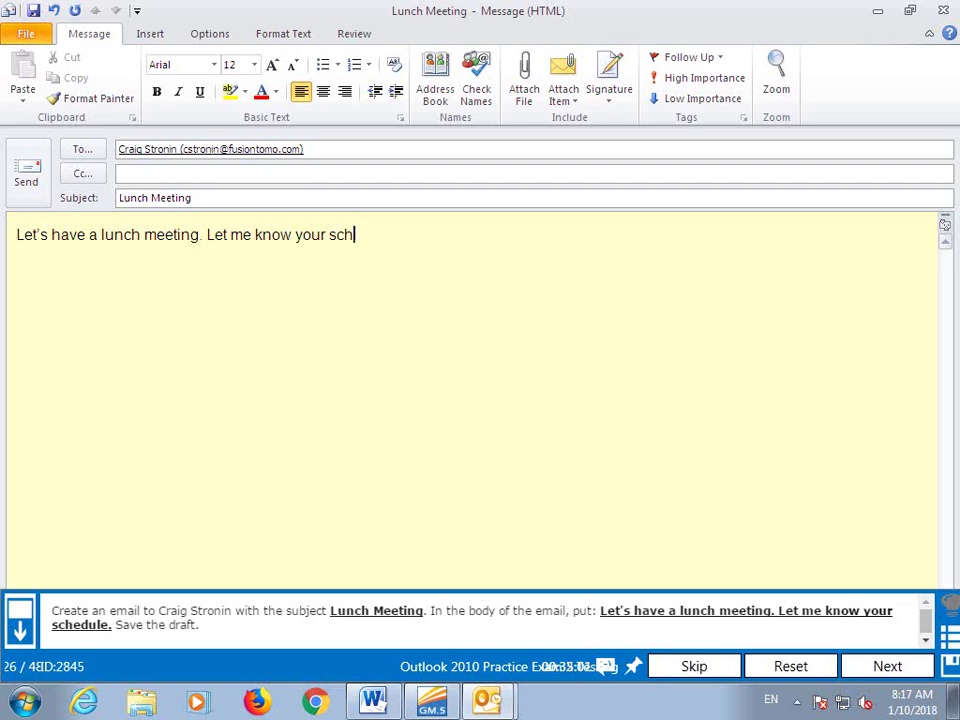
pyautogui.write('e')
pyautogui.write('le.')
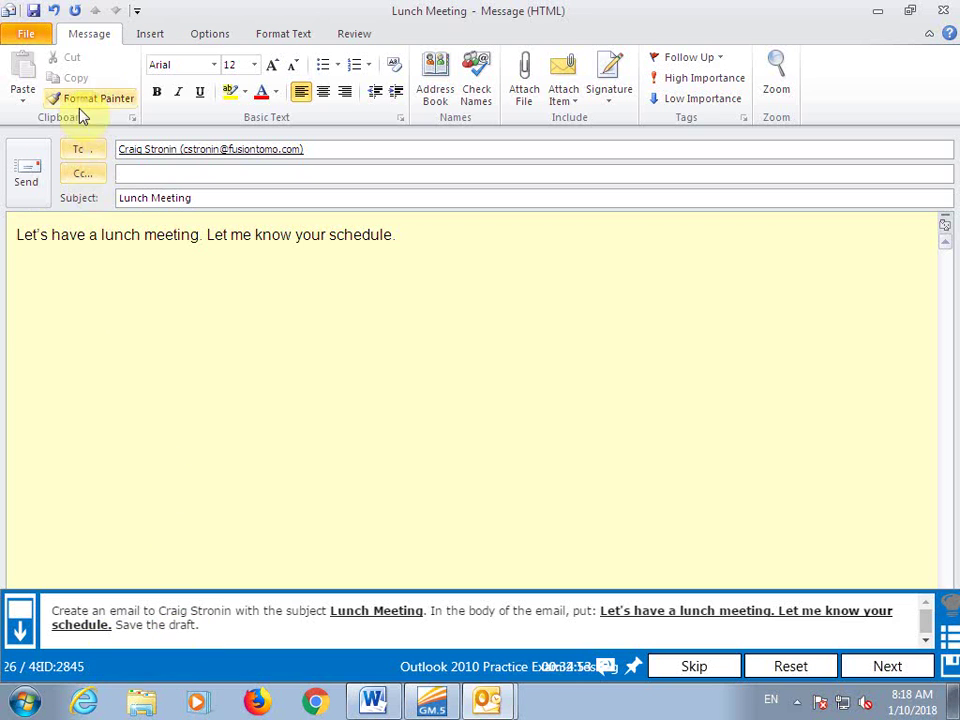
pyautogui.click(33, 10)
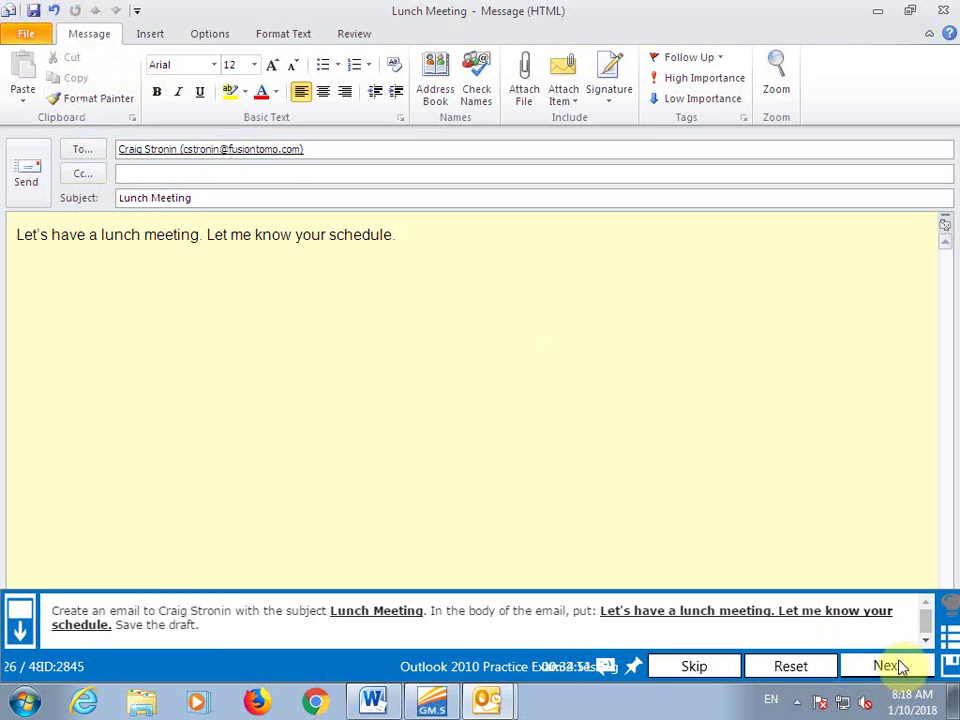
pyautogui.click(904, 677)
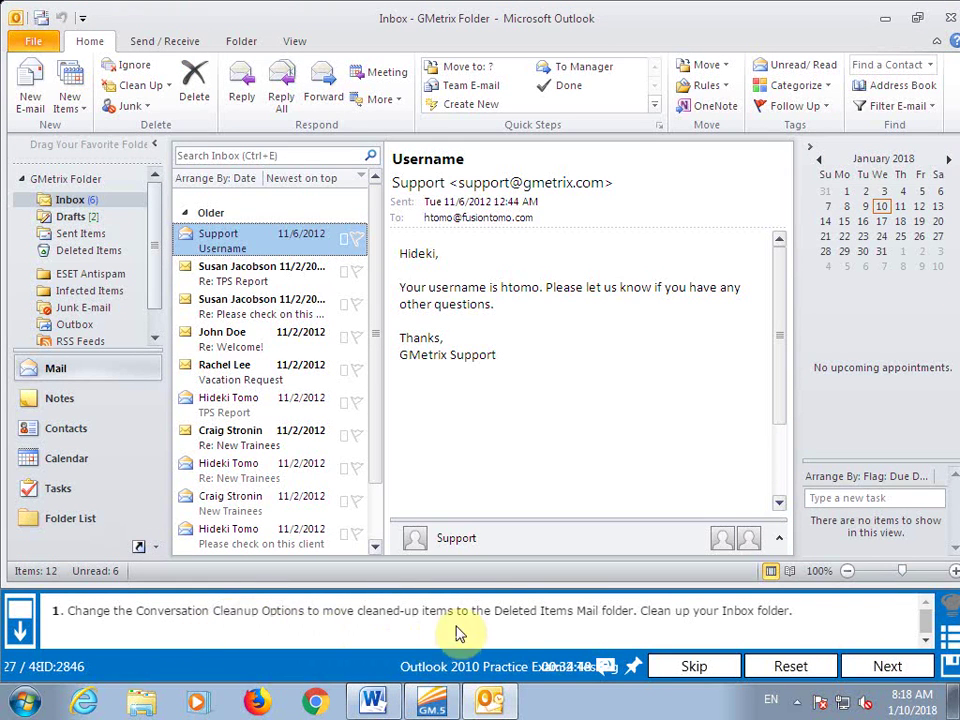
# Change the Conversation Clean Up destination folder in Mail options to Deleted Items
pyautogui.click(33, 41)
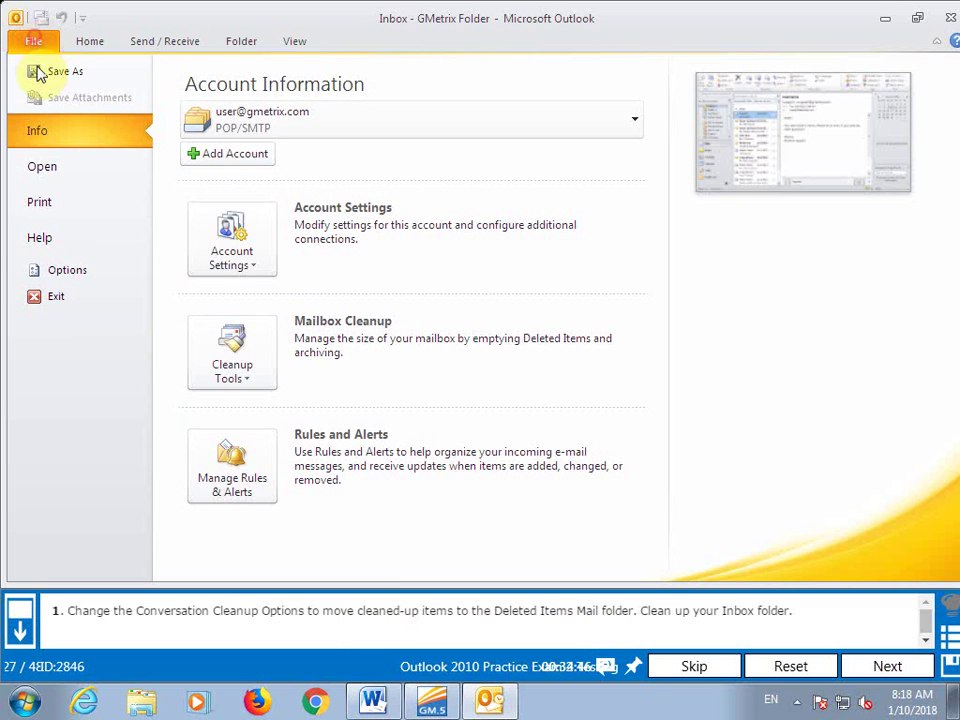
pyautogui.click(72, 269)
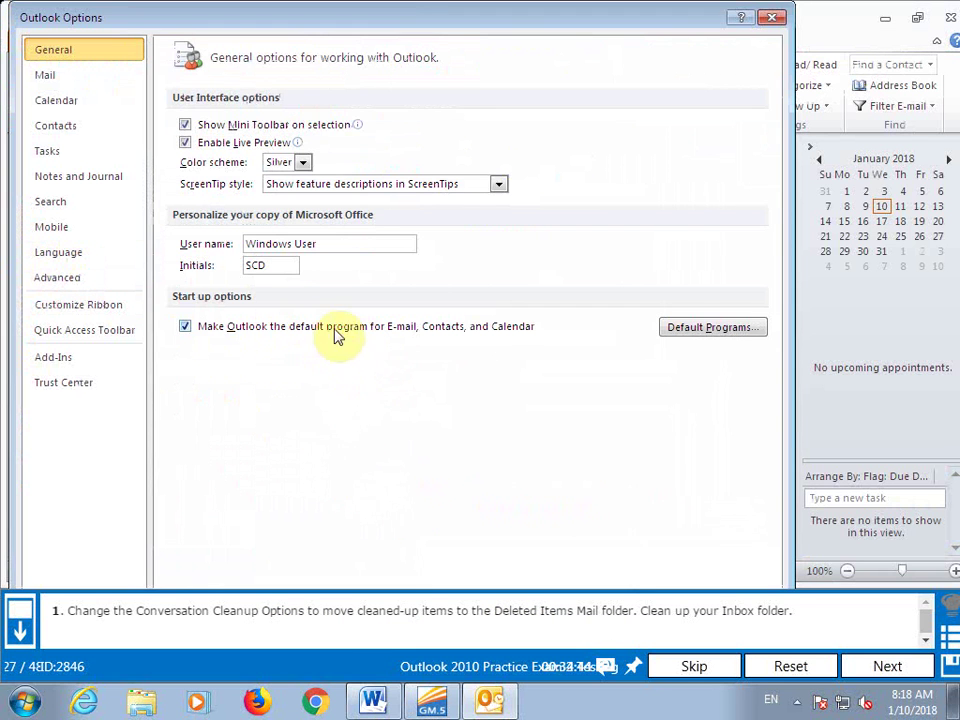
pyautogui.click(52, 76)
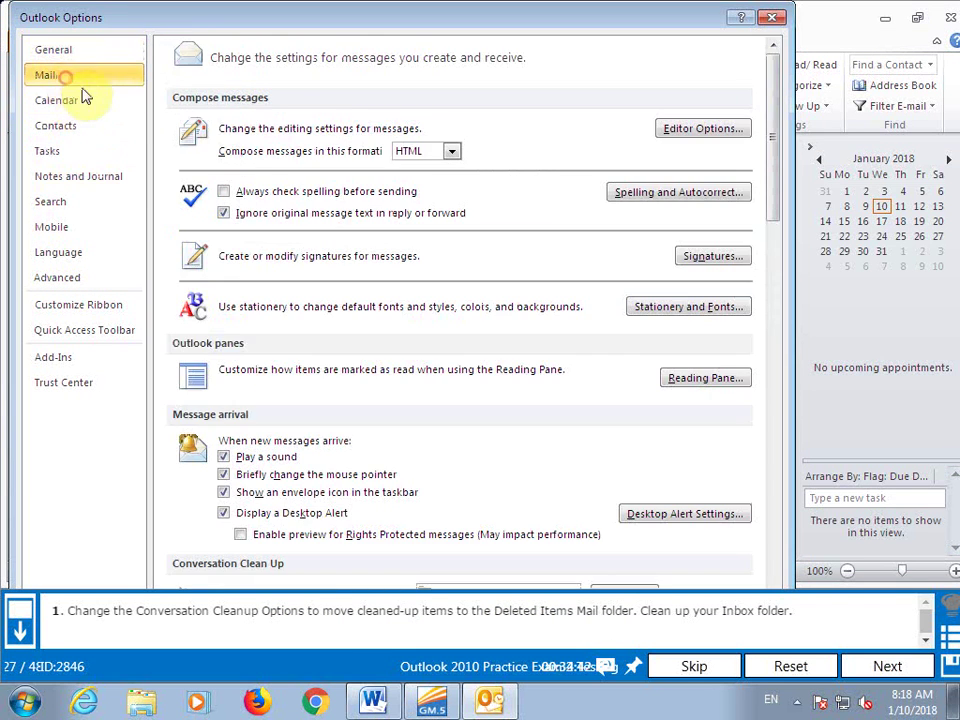
pyautogui.scroll(-3, 600, 472)
pyautogui.click(630, 459)
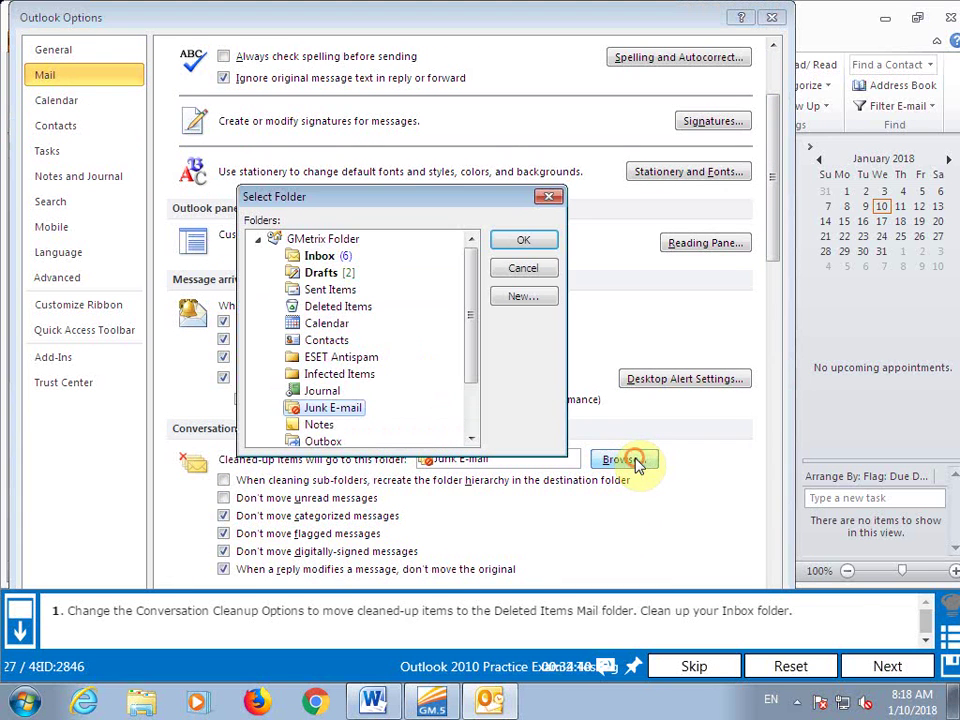
pyautogui.click(330, 308)
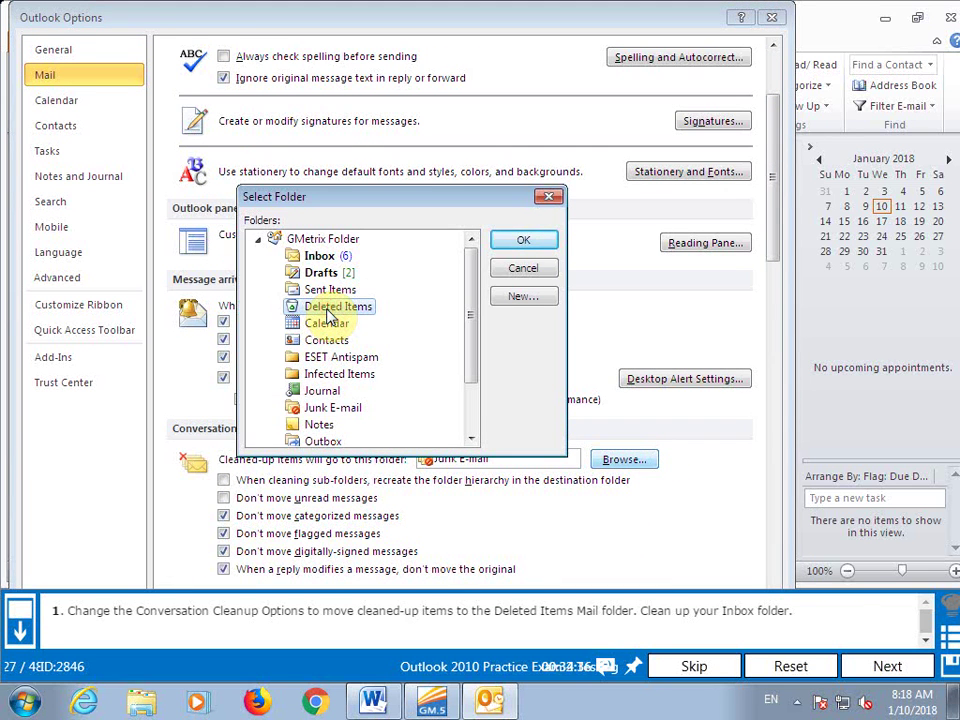
pyautogui.doubleClick(328, 310)
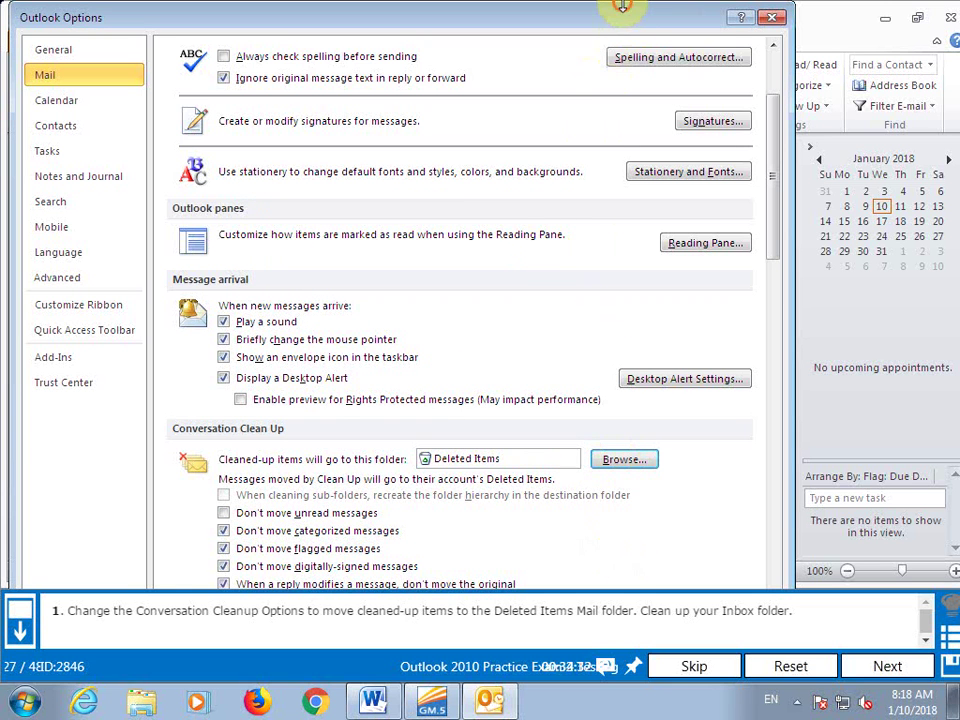
pyautogui.moveTo(621, 7); pyautogui.dragTo(601, 8)
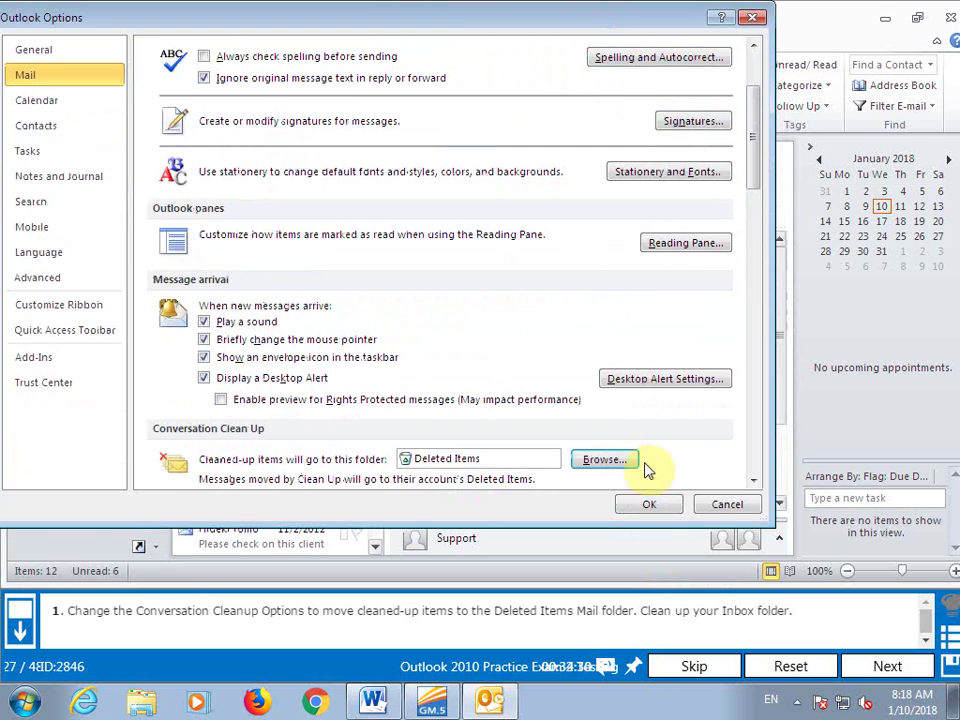
pyautogui.click(650, 505)
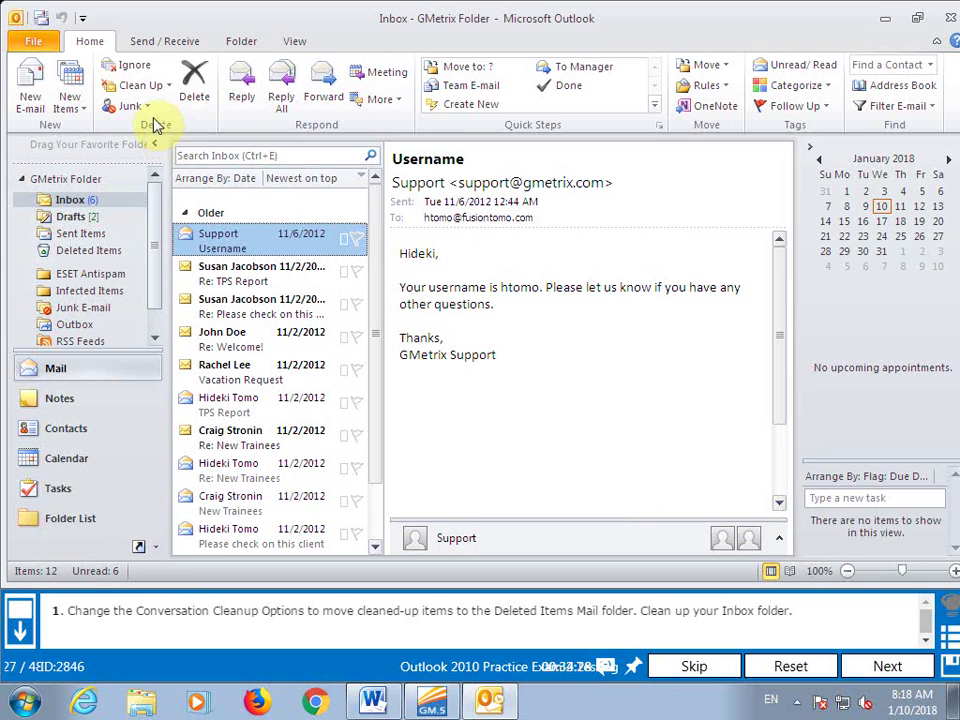
# Run Clean Up Folder on the Inbox, leaving 7 items, then advance to the next task
pyautogui.click(83, 204)
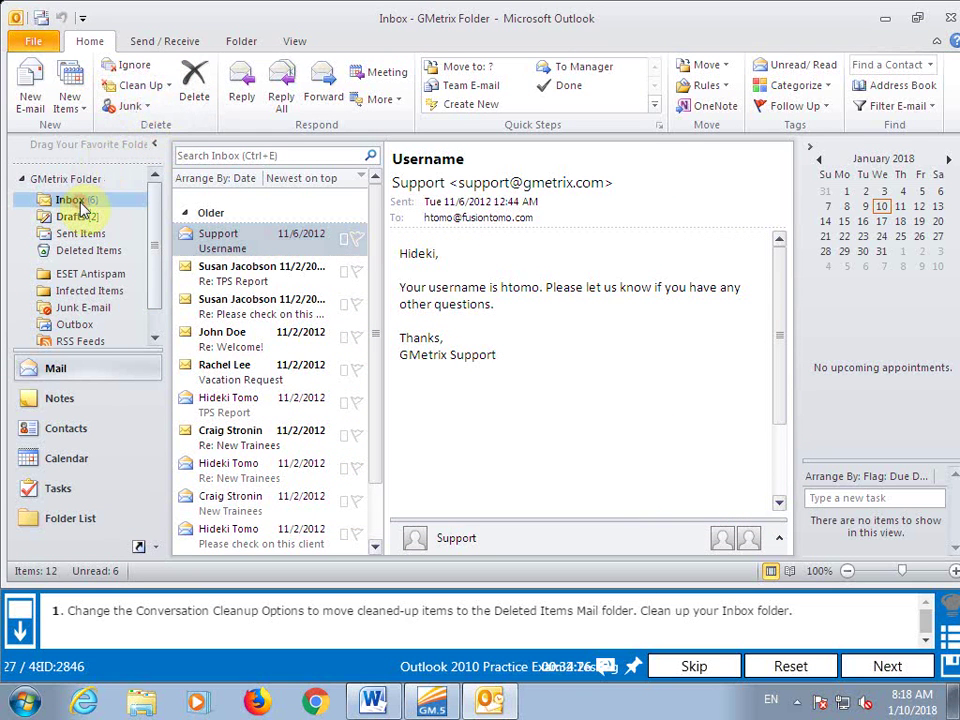
pyautogui.click(145, 86)
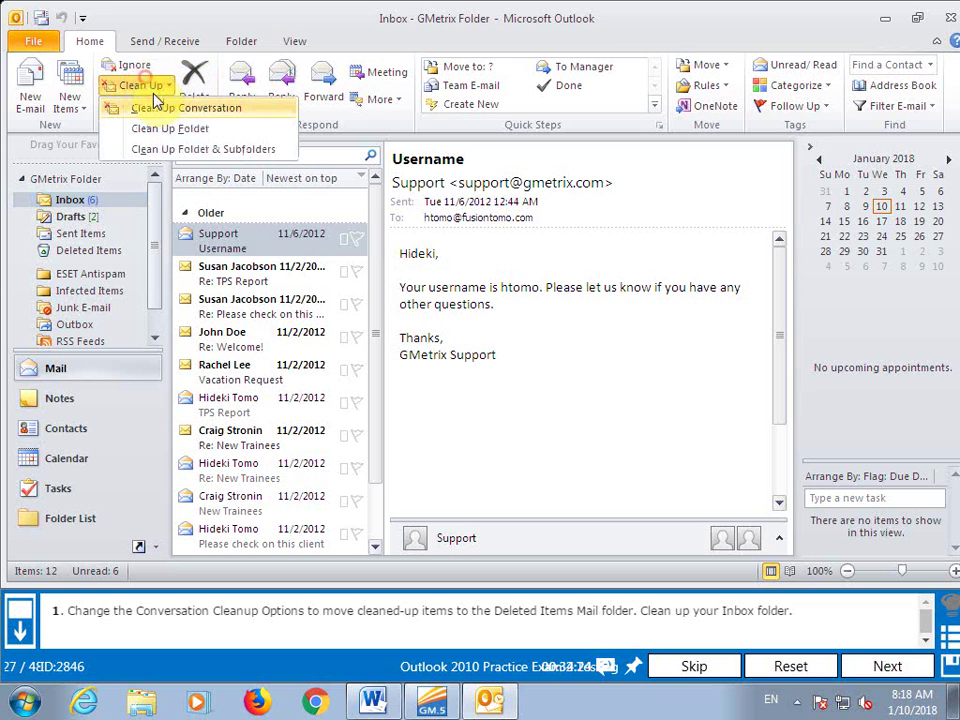
pyautogui.click(170, 128)
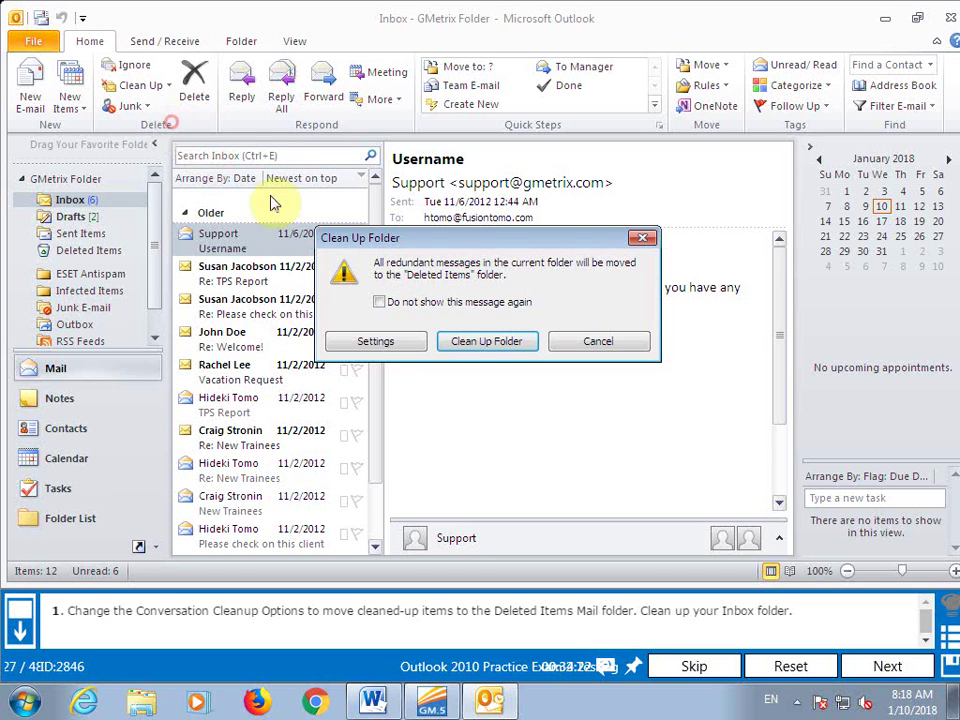
pyautogui.click(484, 343)
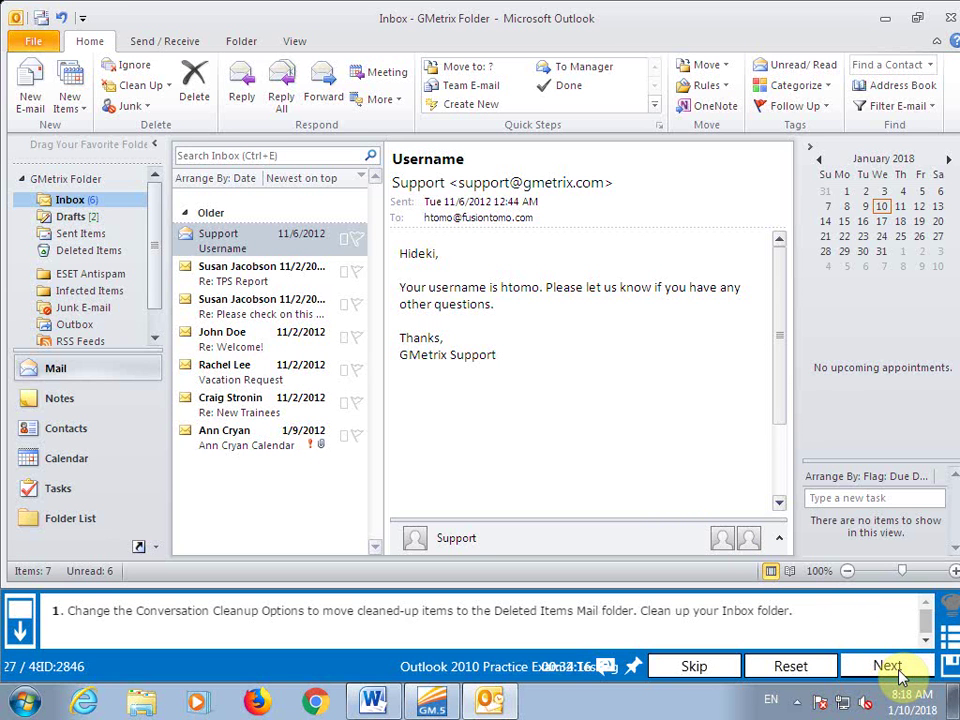
pyautogui.click(887, 666)
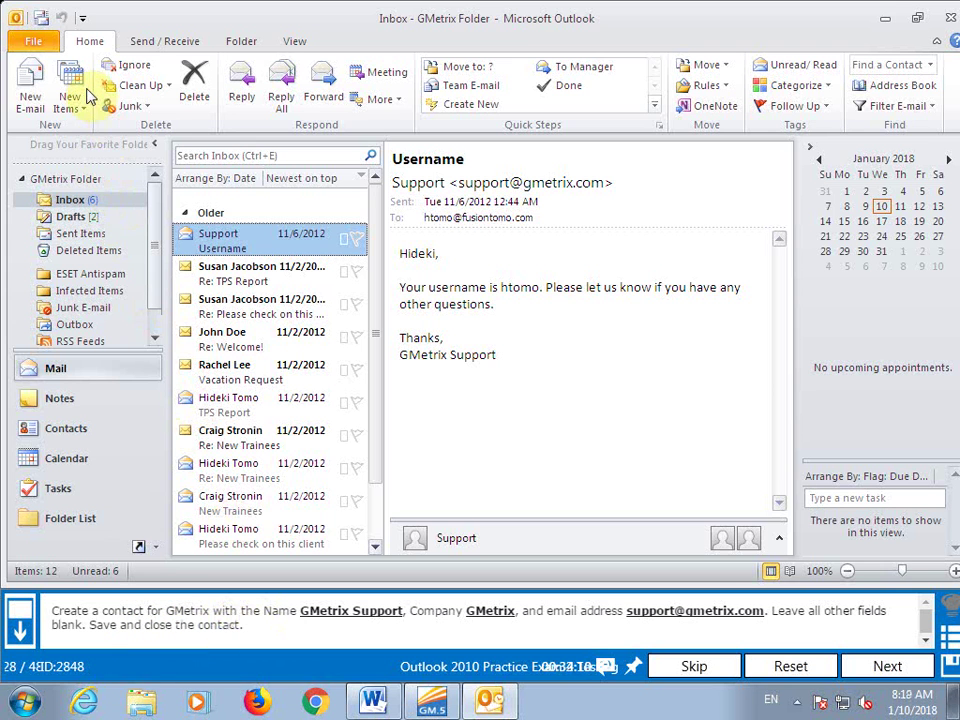
# Open a blank Untitled contact form from the Contacts view
pyautogui.click(64, 430)
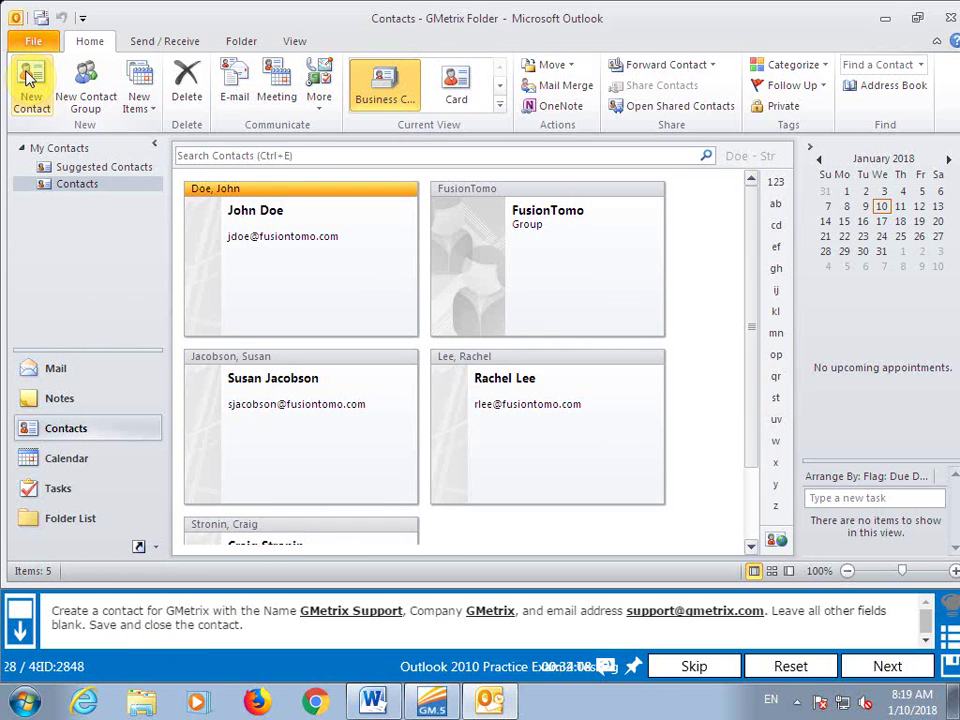
pyautogui.click(28, 80)
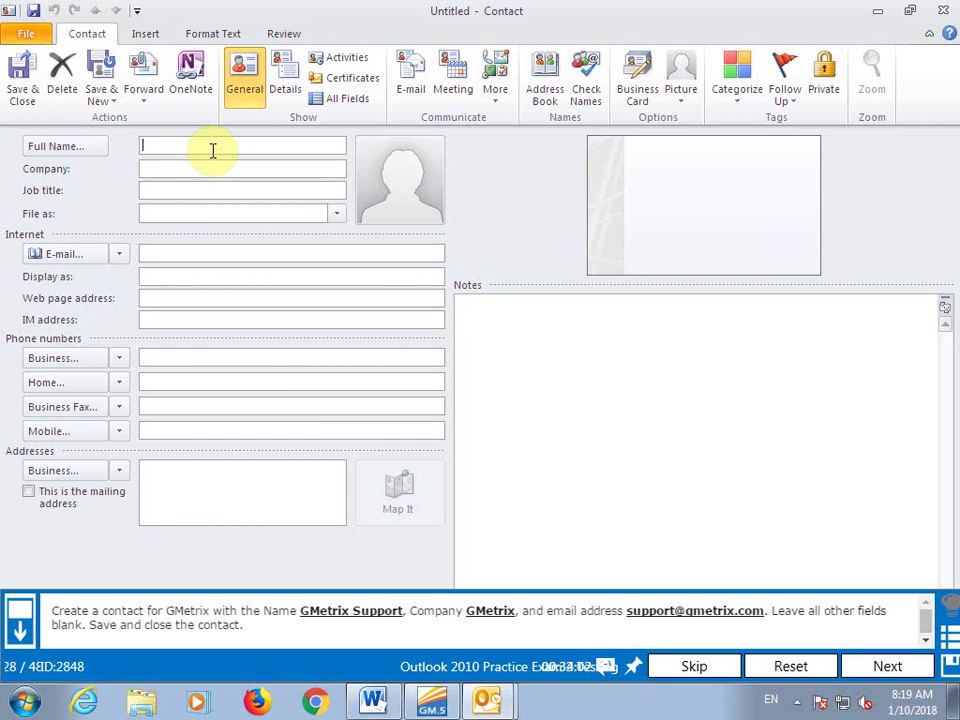
# Save contact 'GMetrix Support' with company 'GMetrix' and its support e-mail address, then go to the next task
pyautogui.write('GMe')
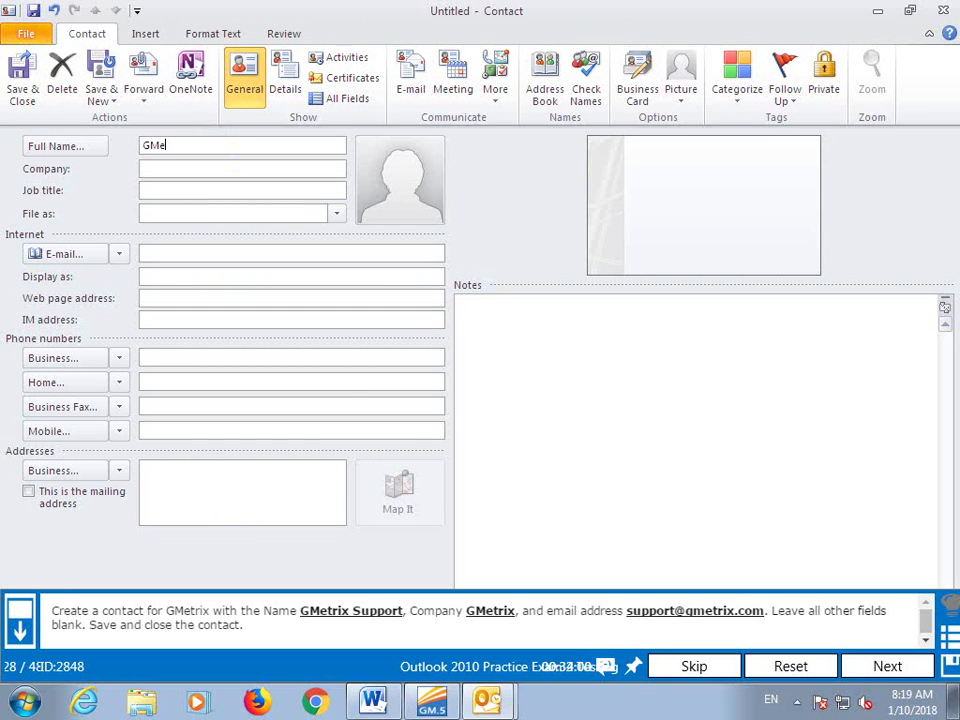
pyautogui.write('trix')
pyautogui.write(' Support')
pyautogui.click(190, 173)
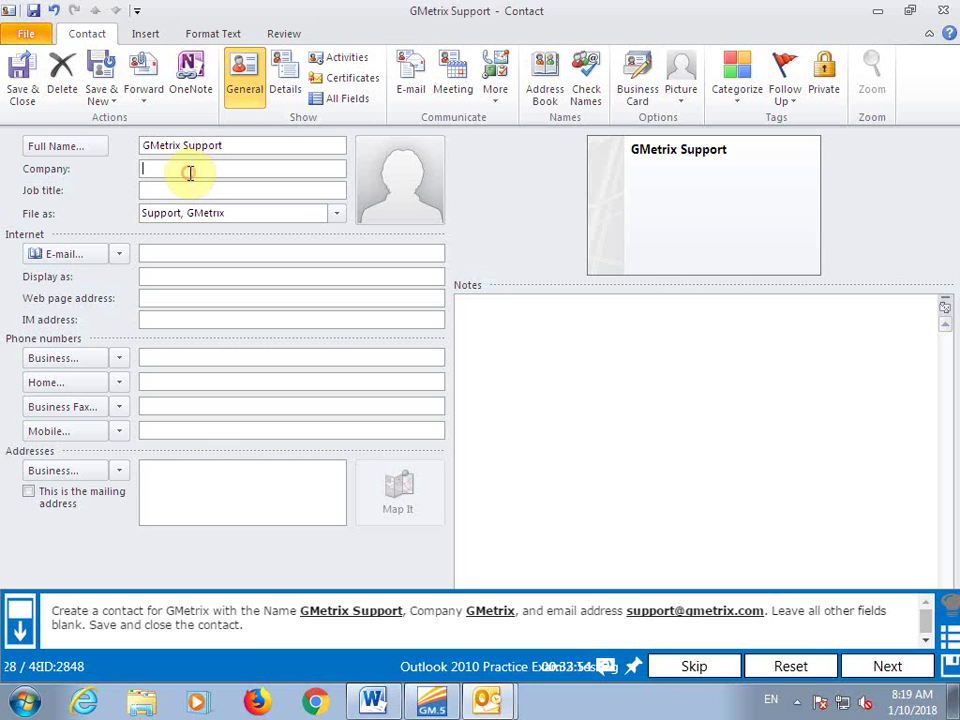
pyautogui.write('GMetrix')
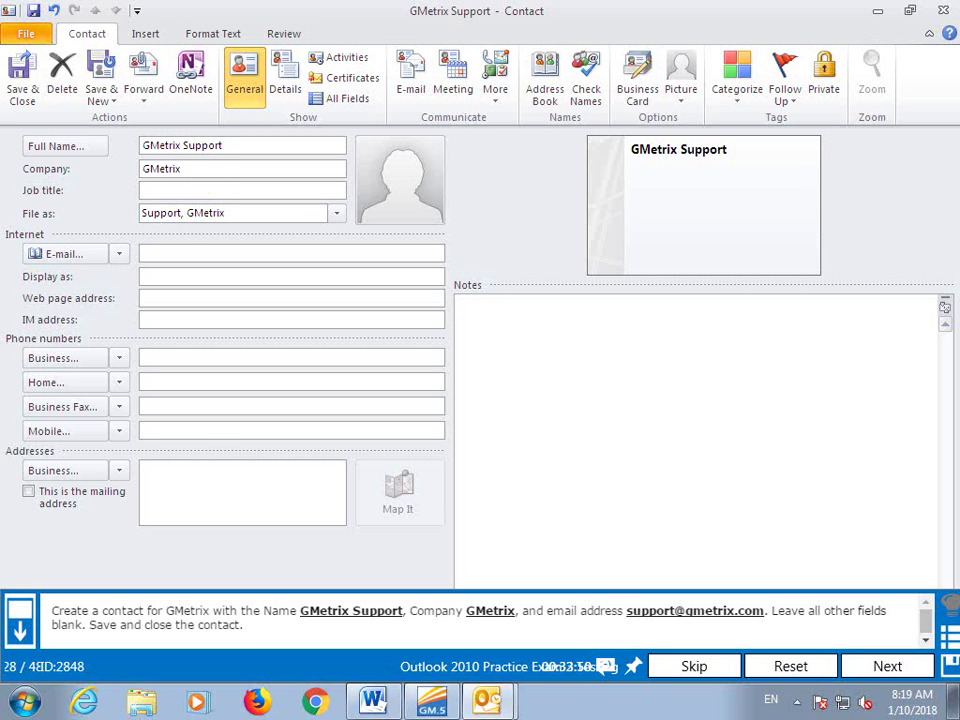
pyautogui.click(169, 253)
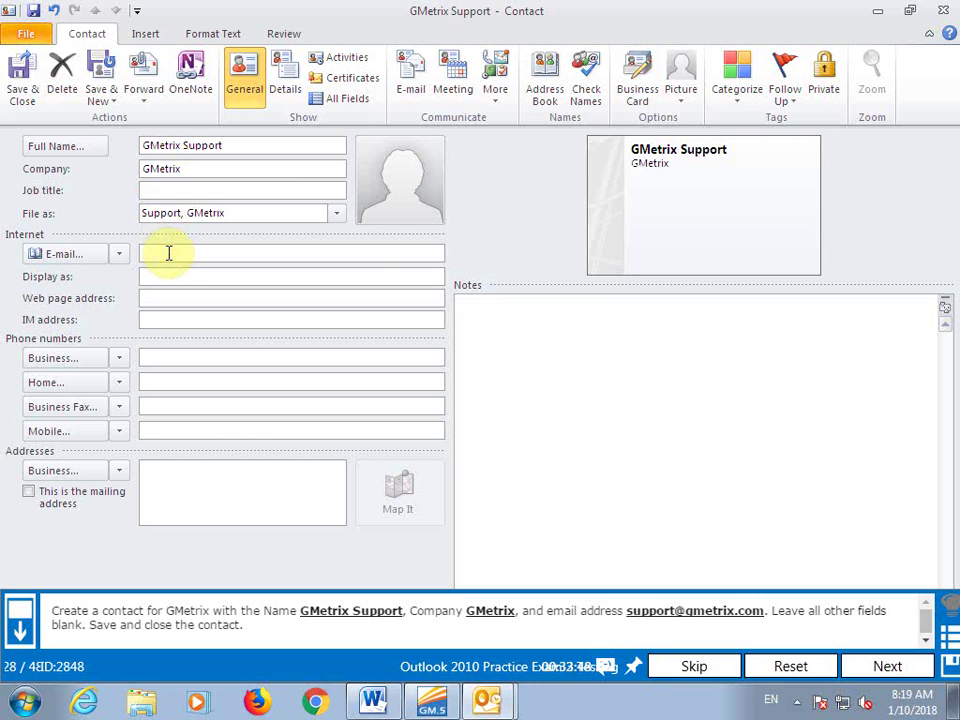
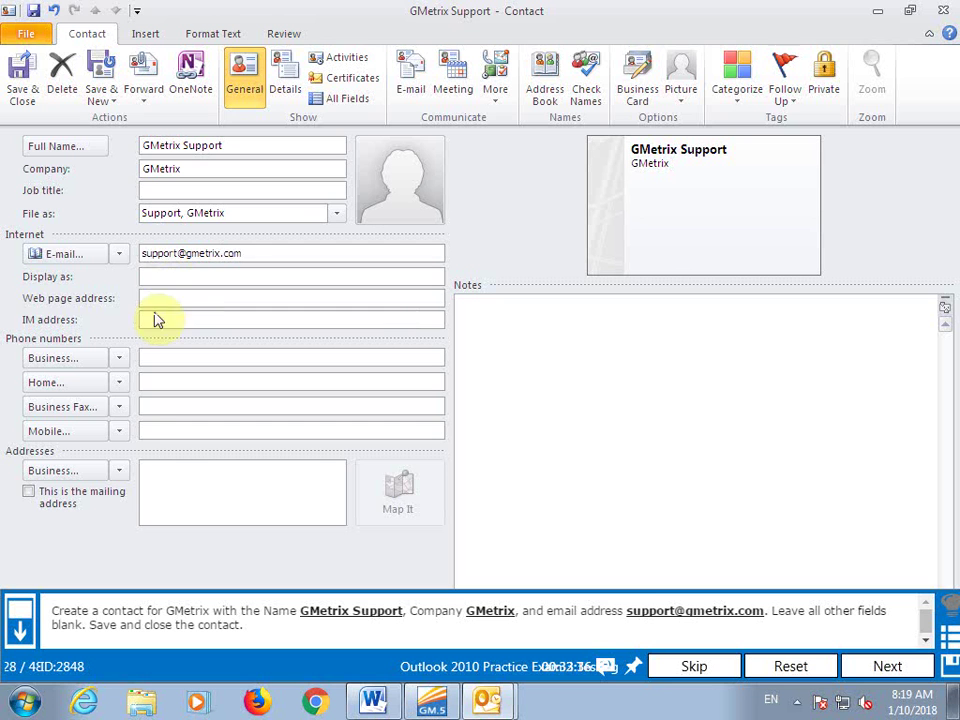
pyautogui.click(22, 85)
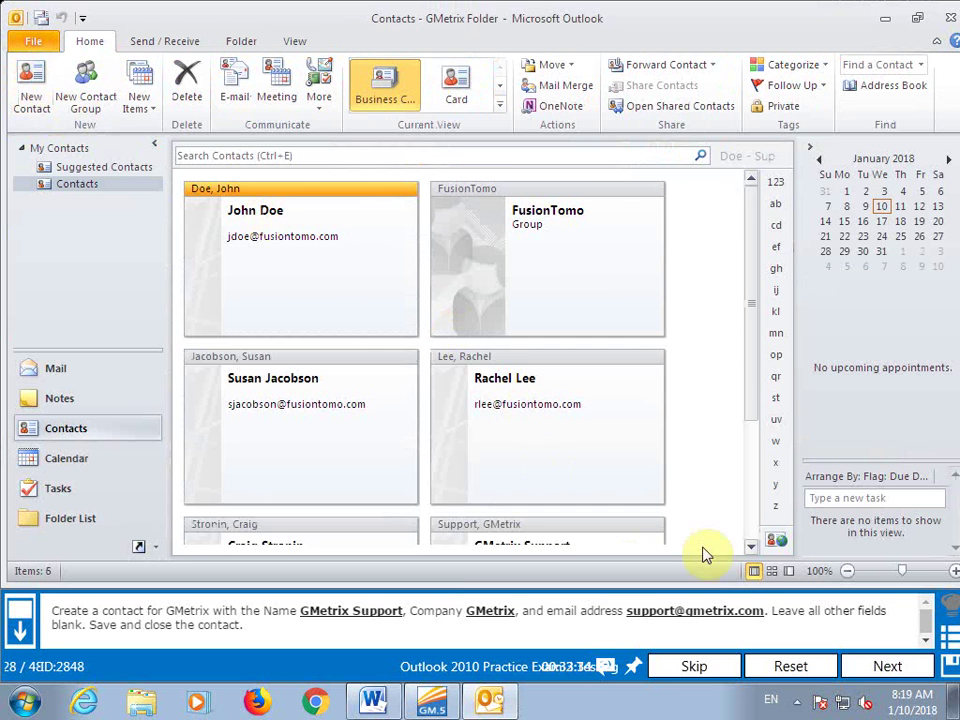
pyautogui.click(887, 666)
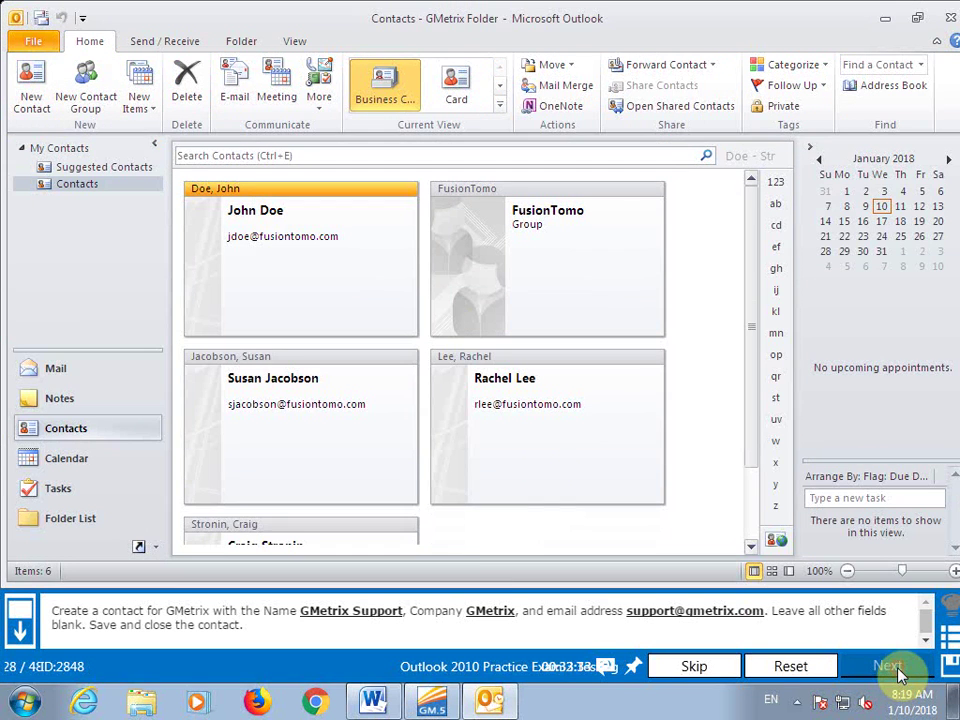
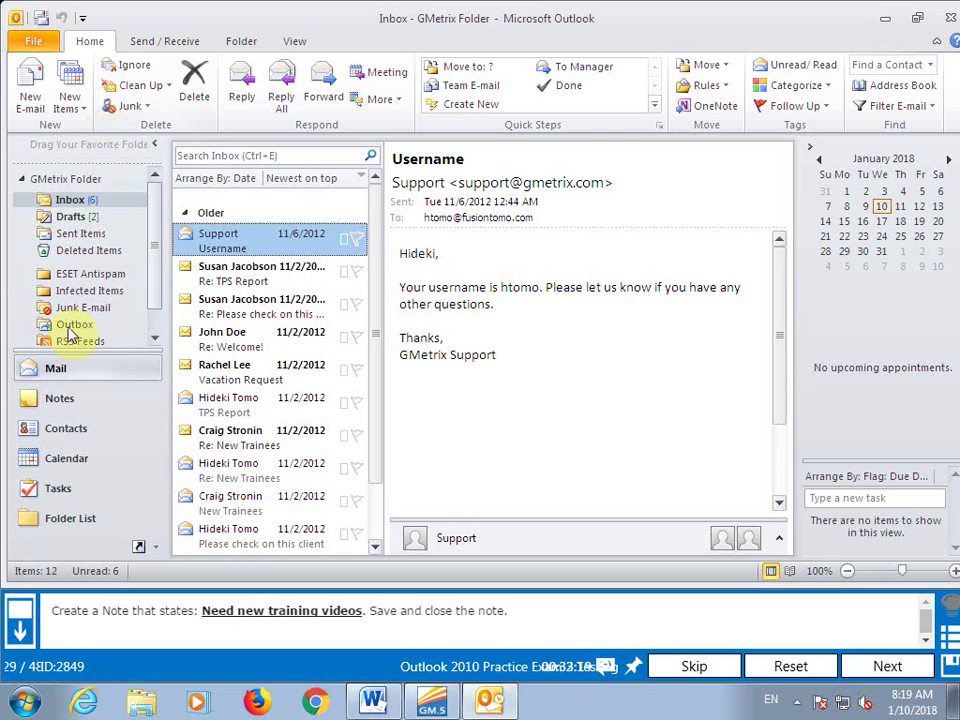
# Create and save a note reading 'Need new training videos' in Notes, then submit the task
pyautogui.click(30, 400)
pyautogui.click(30, 90)
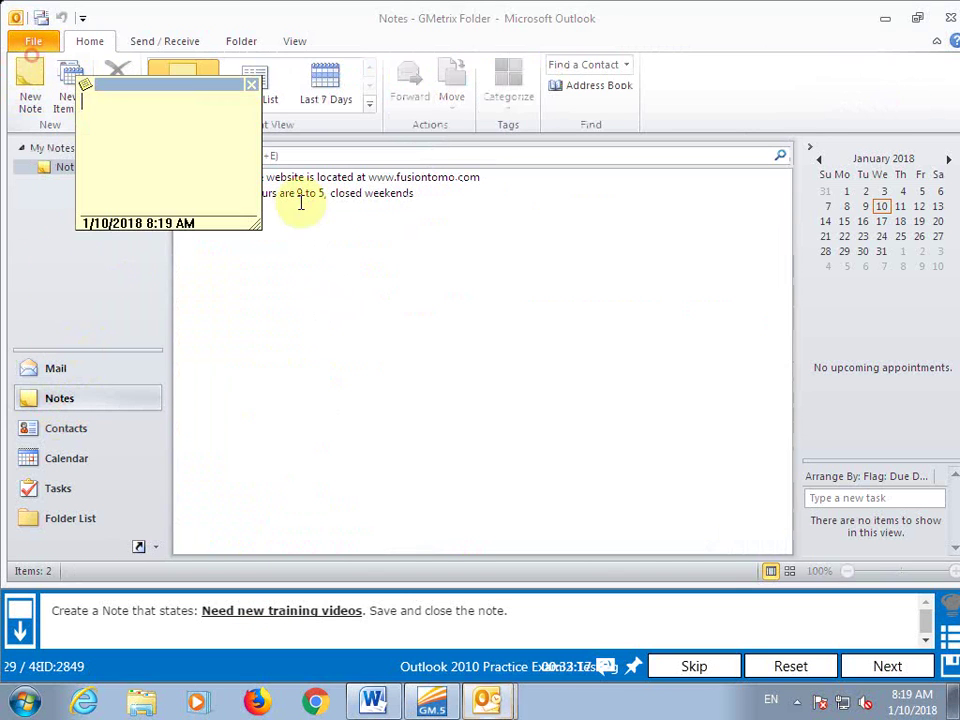
pyautogui.write('N')
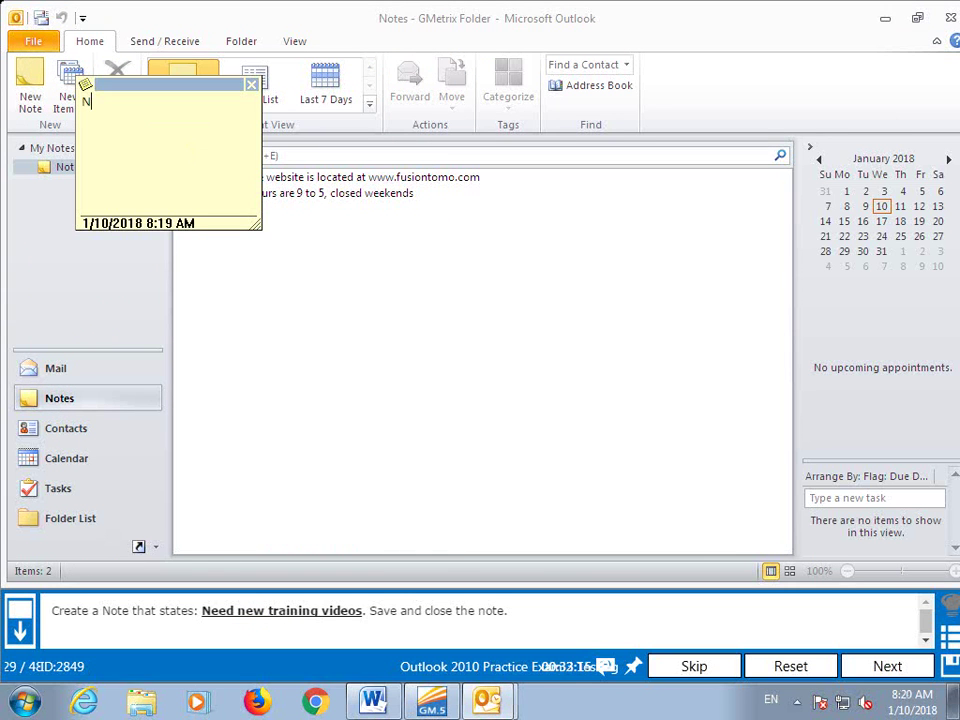
pyautogui.write('ed')
pyautogui.write('w tra')
pyautogui.write('ining vi')
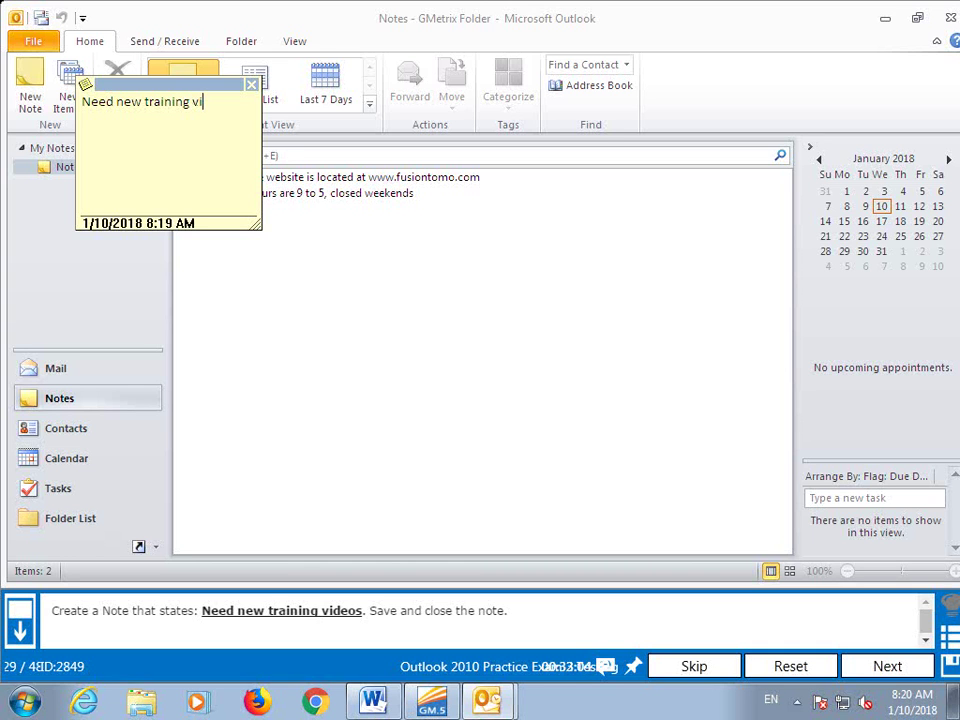
pyautogui.write('os')
pyautogui.click(87, 87)
pyautogui.click(125, 307)
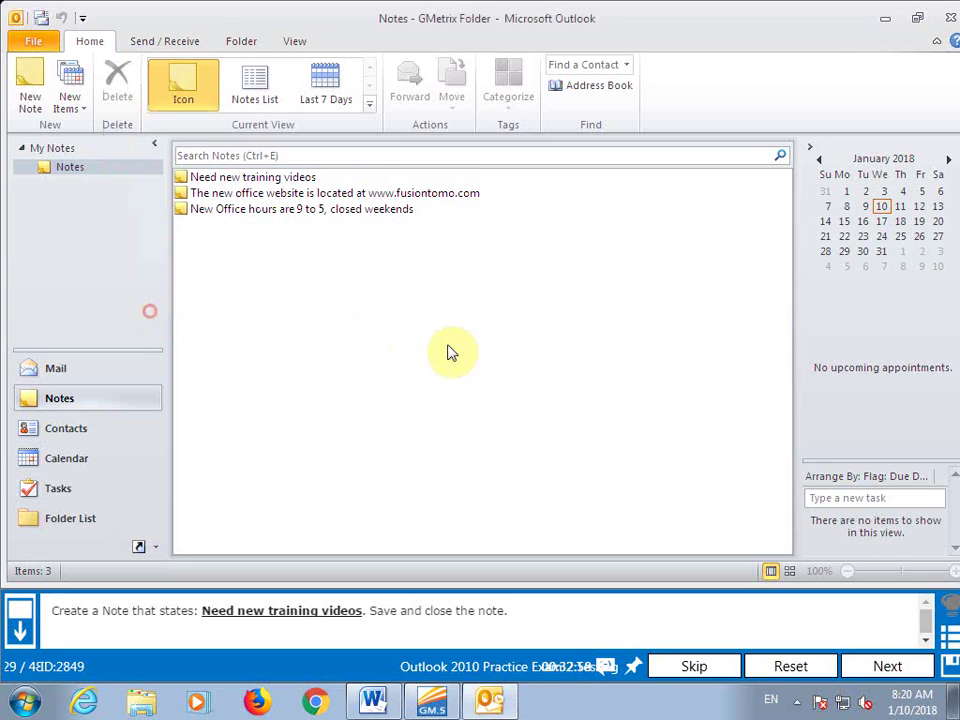
pyautogui.click(886, 668)
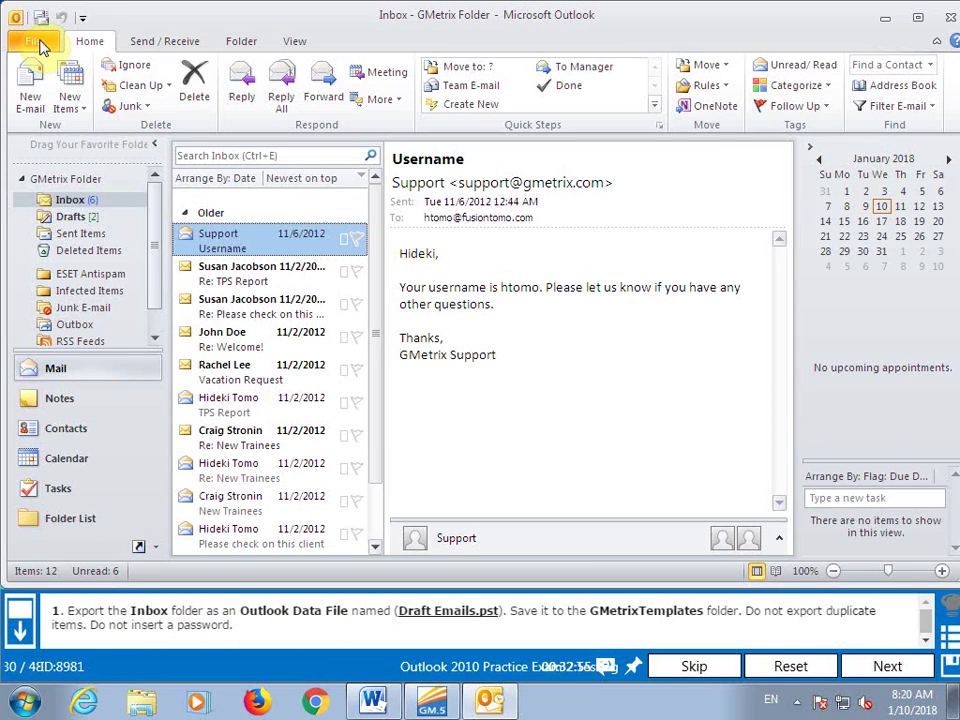
# Start an export of the Inbox to an Outlook Data File (.pst) with the Import/Export wizard
pyautogui.click(35, 42)
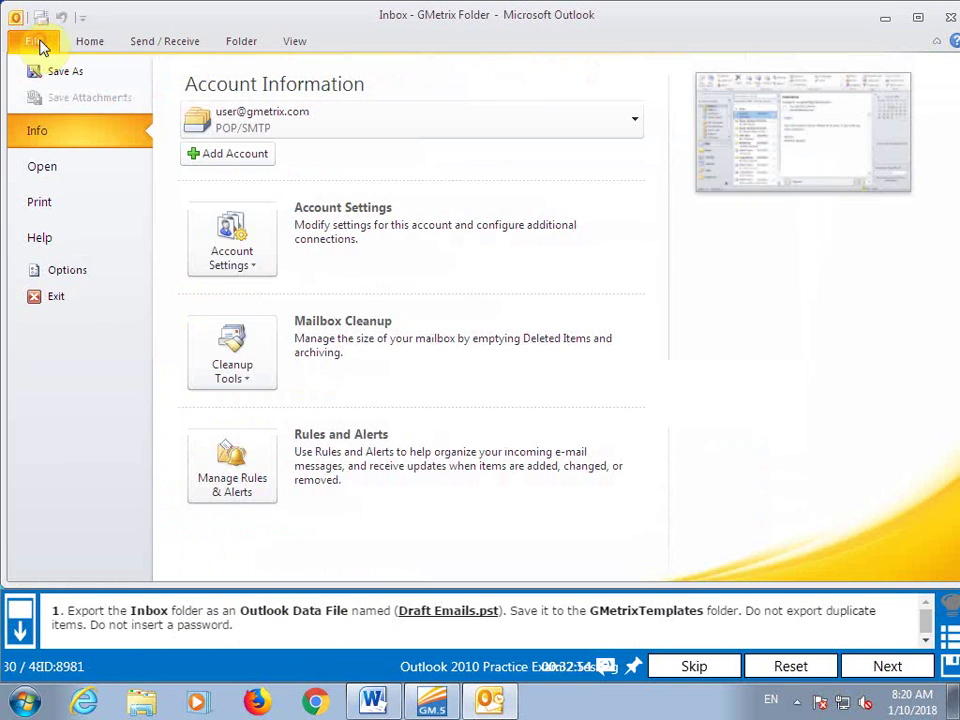
pyautogui.click(86, 168)
pyautogui.click(290, 240)
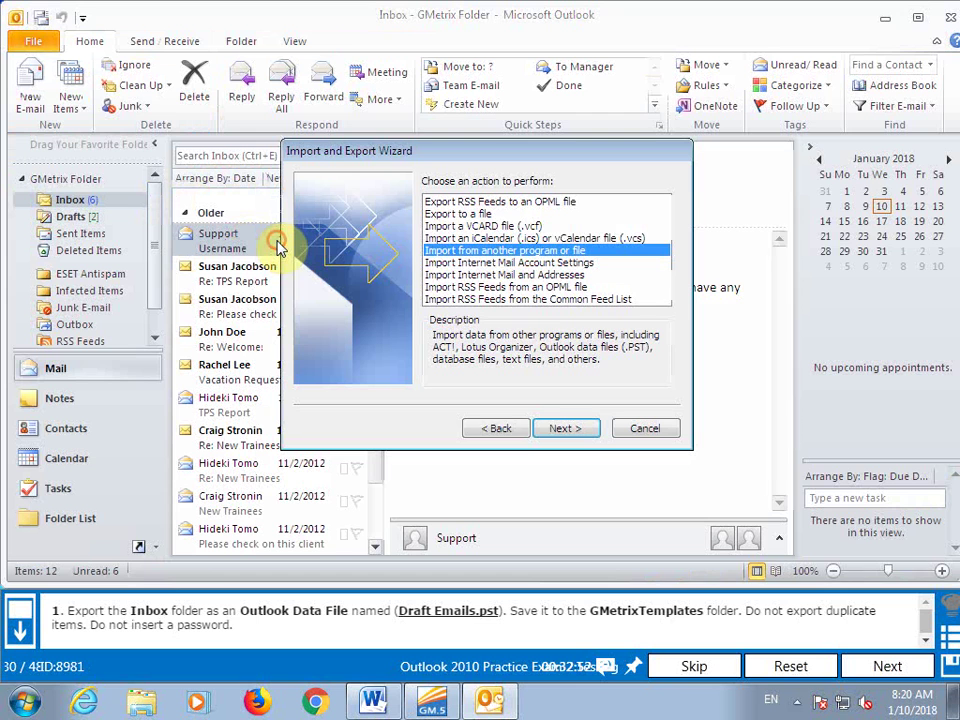
pyautogui.click(472, 213)
pyautogui.click(578, 428)
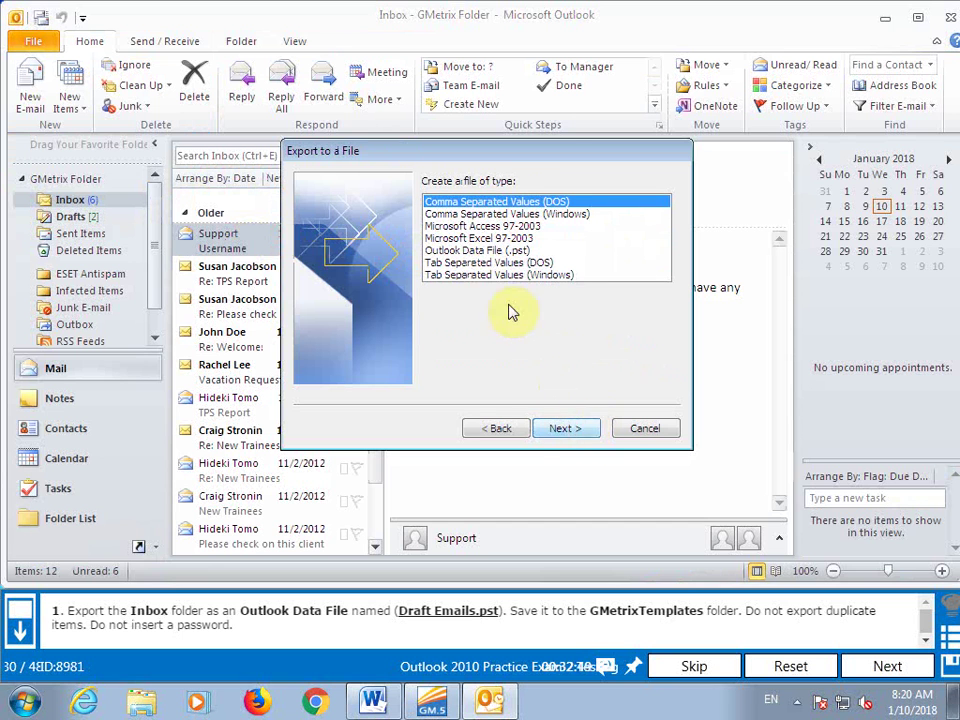
pyautogui.click(485, 250)
pyautogui.click(568, 428)
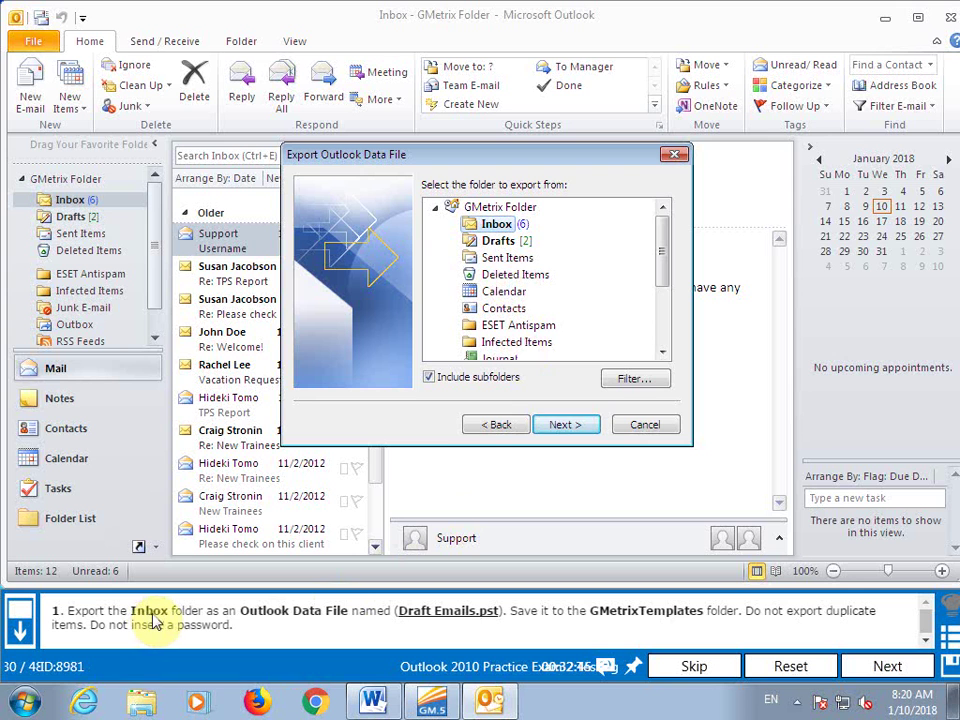
pyautogui.click(495, 224)
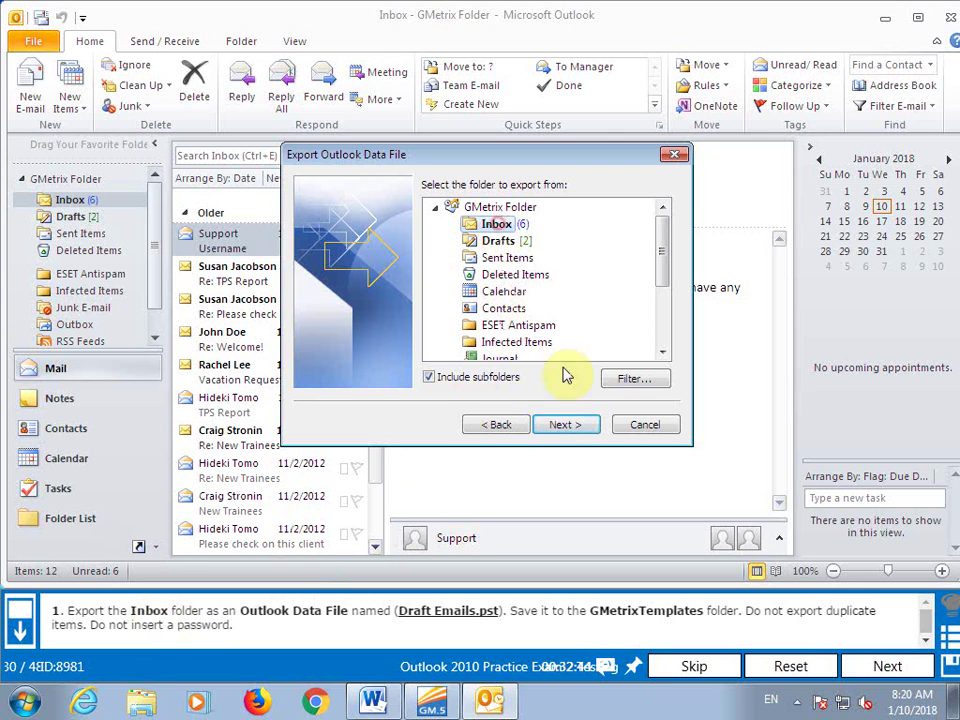
pyautogui.click(568, 424)
pyautogui.click(476, 283)
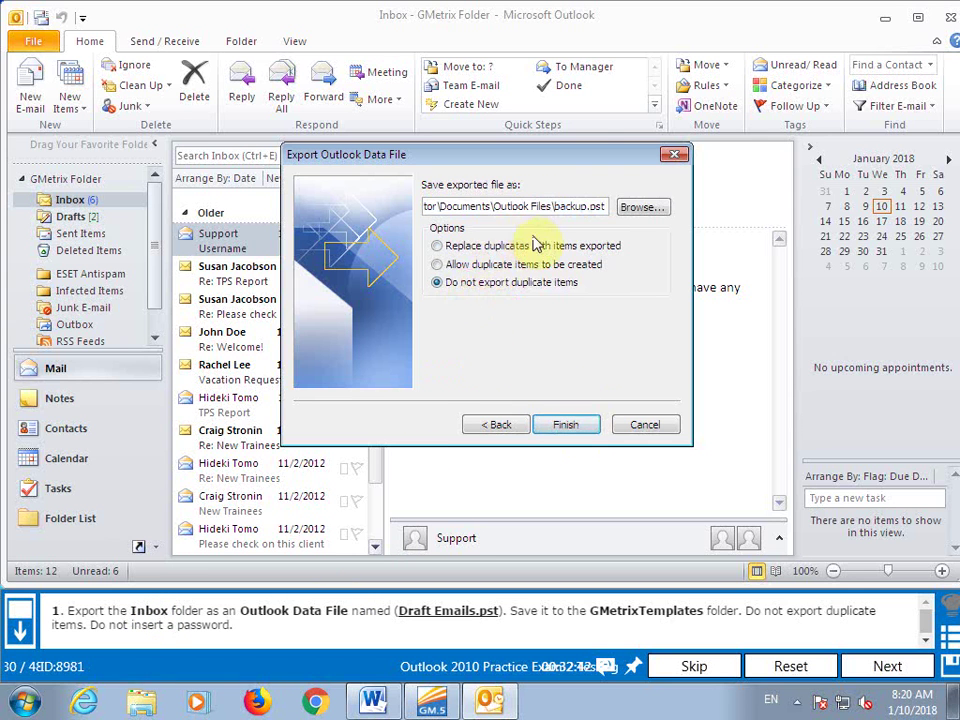
# Save the export as Draft Emails in GMetrixTemplates and finish without a password
pyautogui.click(638, 207)
pyautogui.click(365, 370)
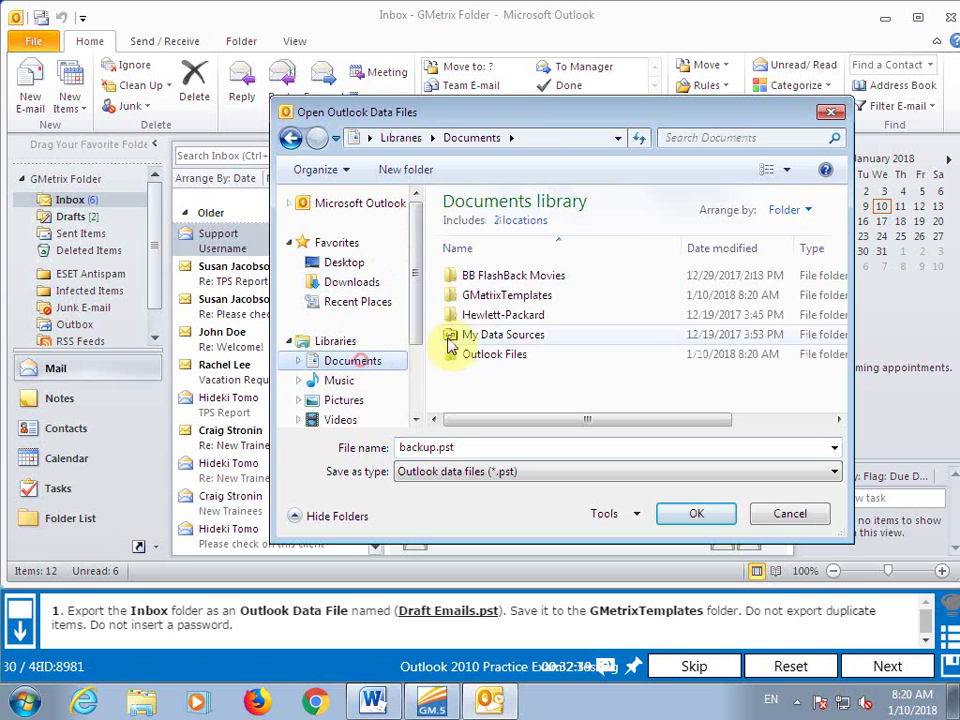
pyautogui.doubleClick(462, 241)
pyautogui.doubleClick(557, 446)
pyautogui.write('D')
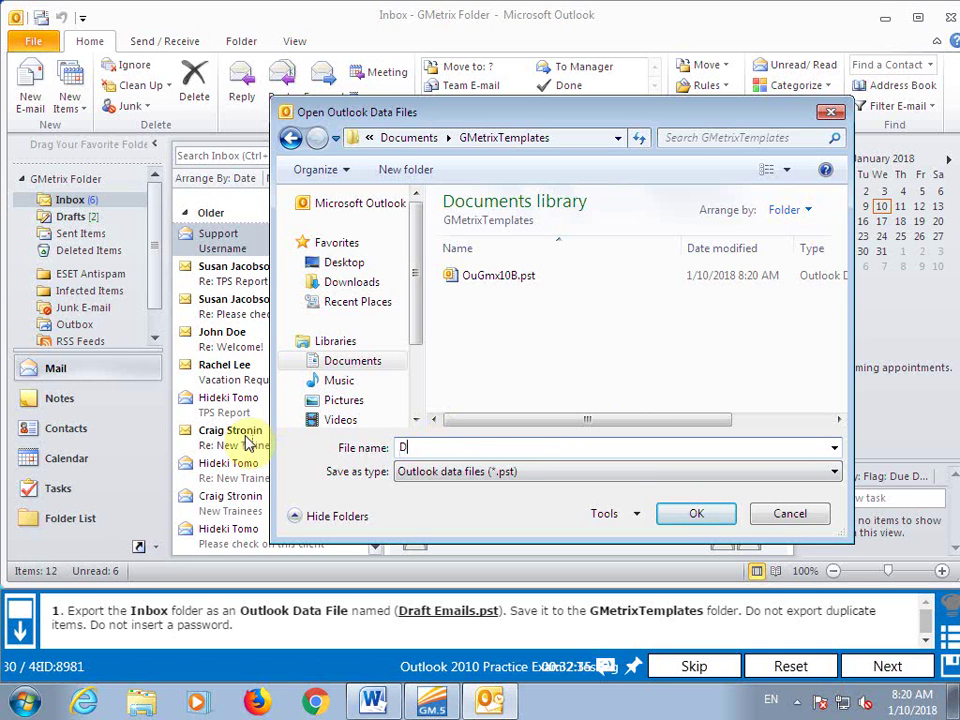
pyautogui.write('raft Emails')
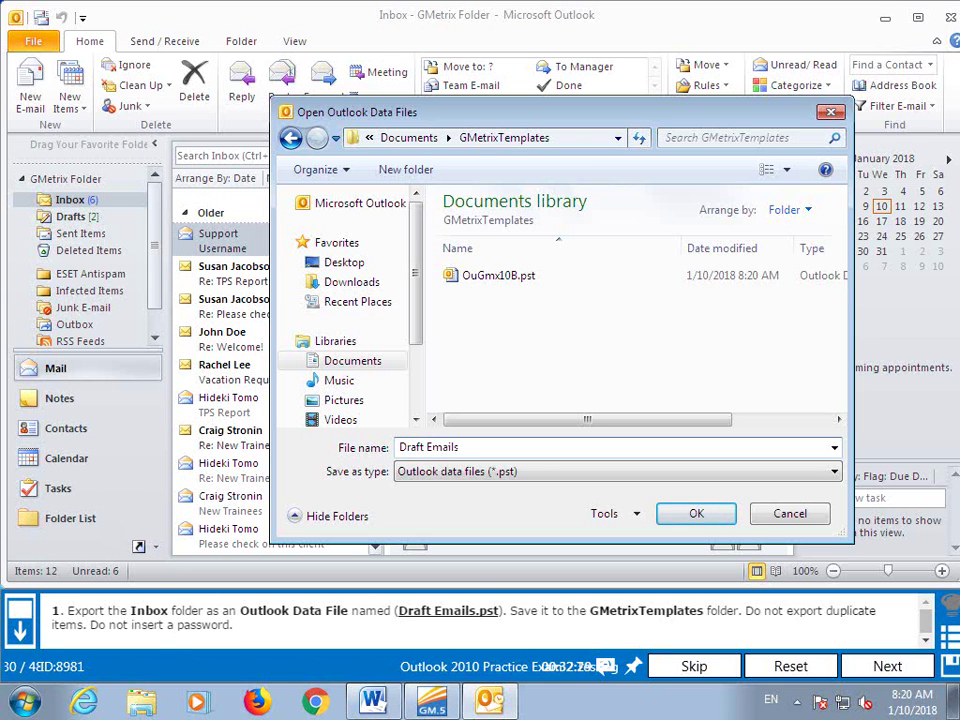
pyautogui.click(705, 517)
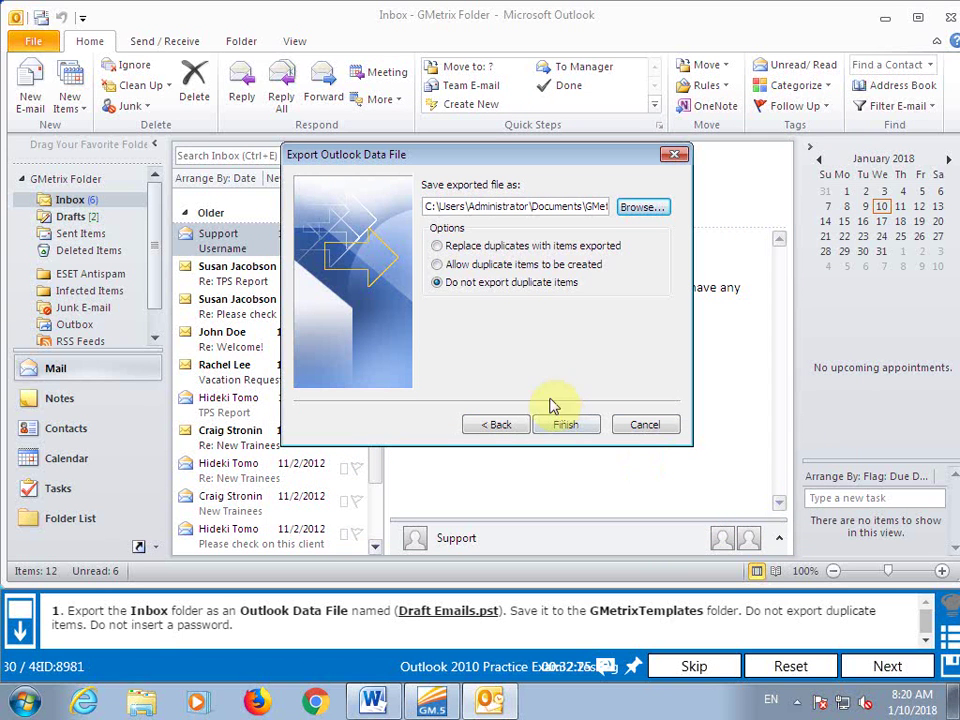
pyautogui.click(568, 425)
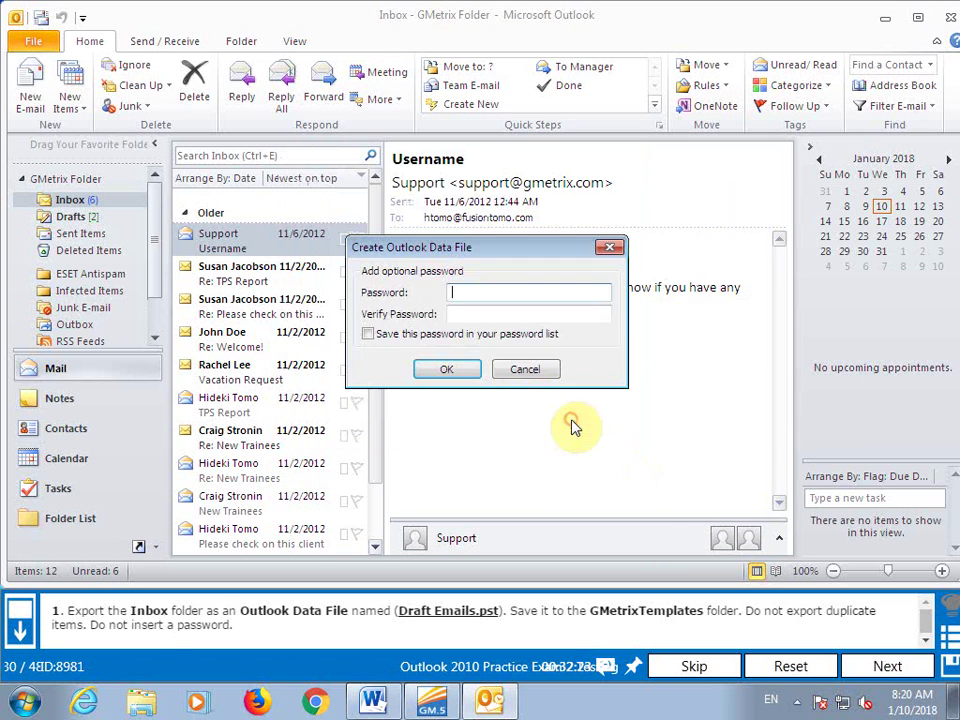
pyautogui.click(462, 368)
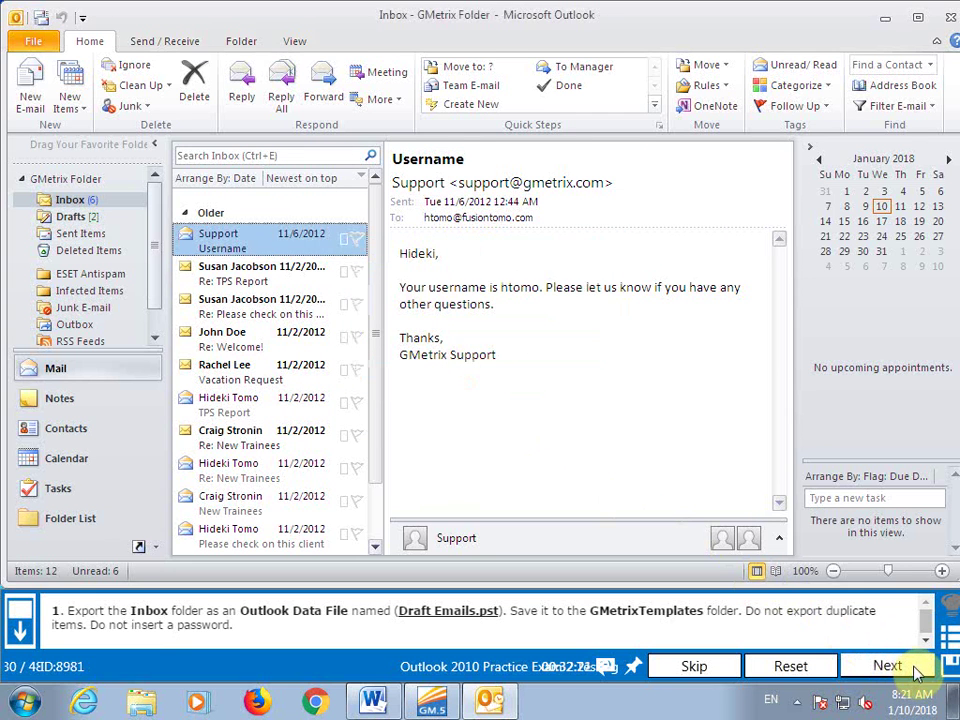
# Move to the next task and open the Re: TPS Report message in its own window
pyautogui.click(887, 666)
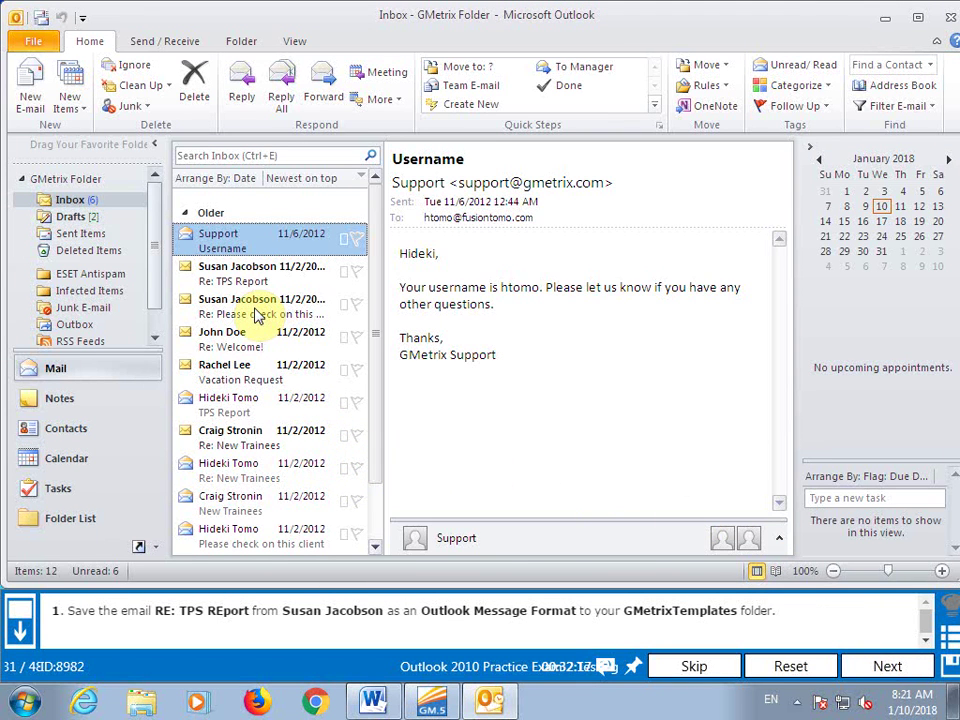
pyautogui.click(268, 280)
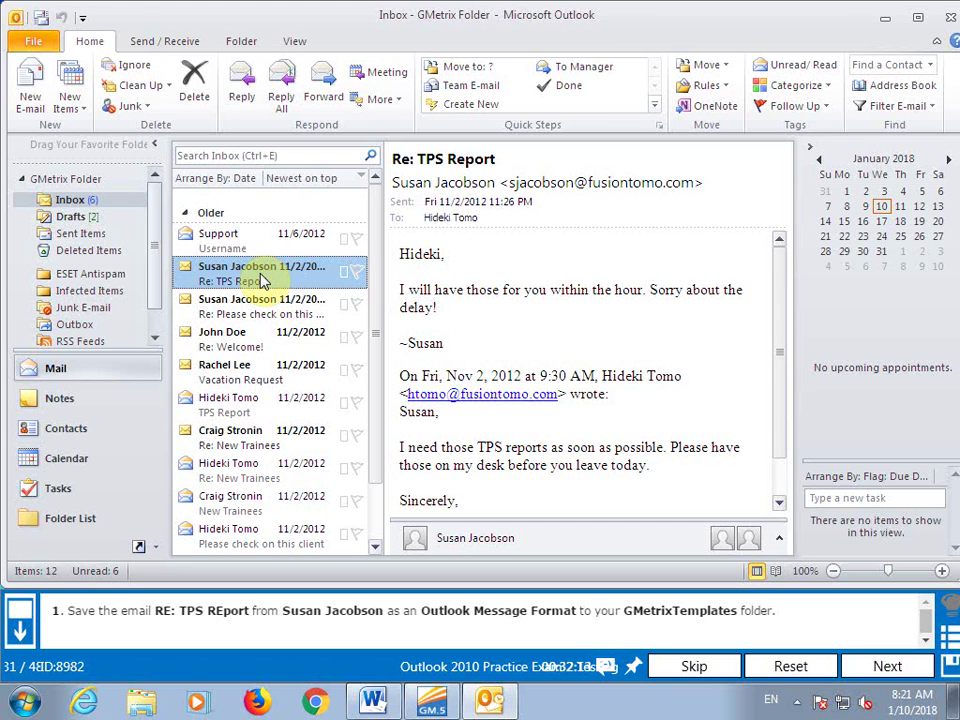
pyautogui.doubleClick(263, 283)
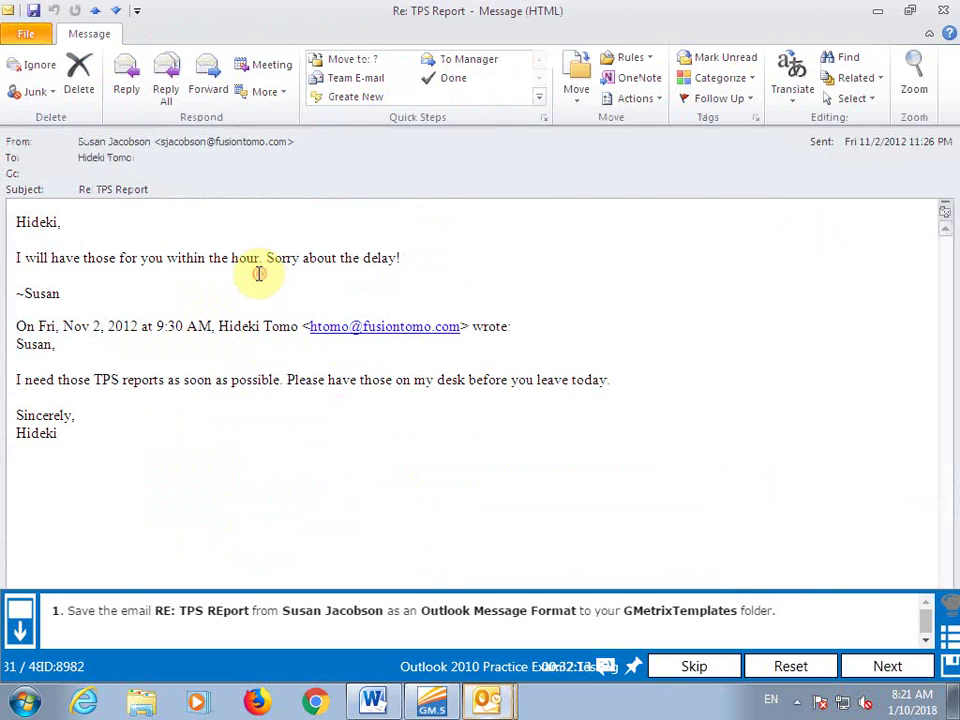
# Save the message as an Outlook Message Format file in GMetrixTemplates and submit
pyautogui.click(33, 38)
pyautogui.click(58, 87)
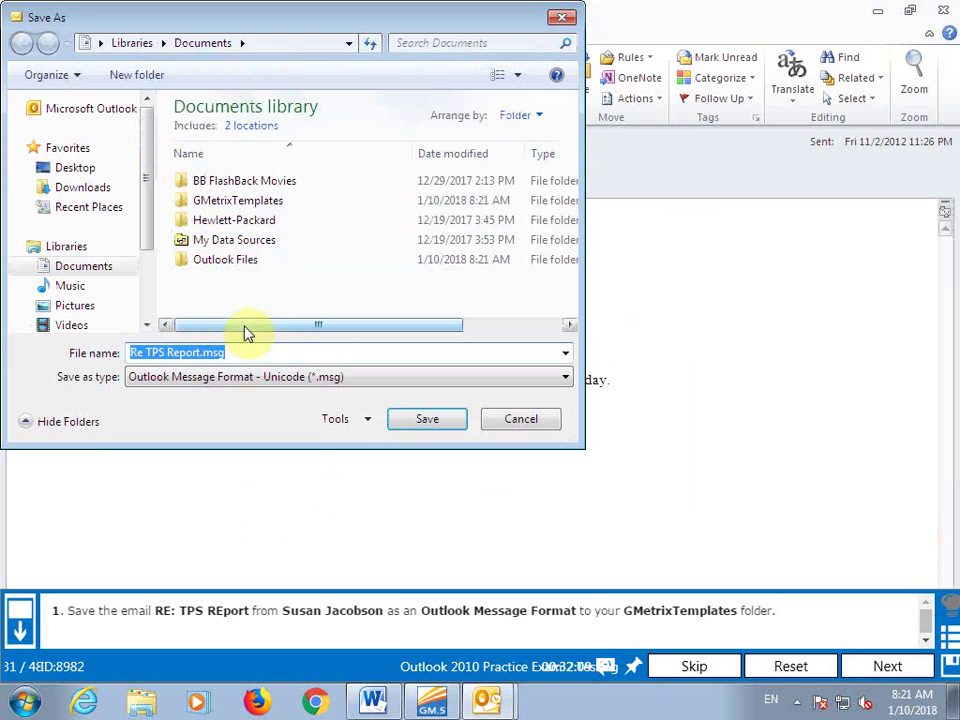
pyautogui.doubleClick(224, 200)
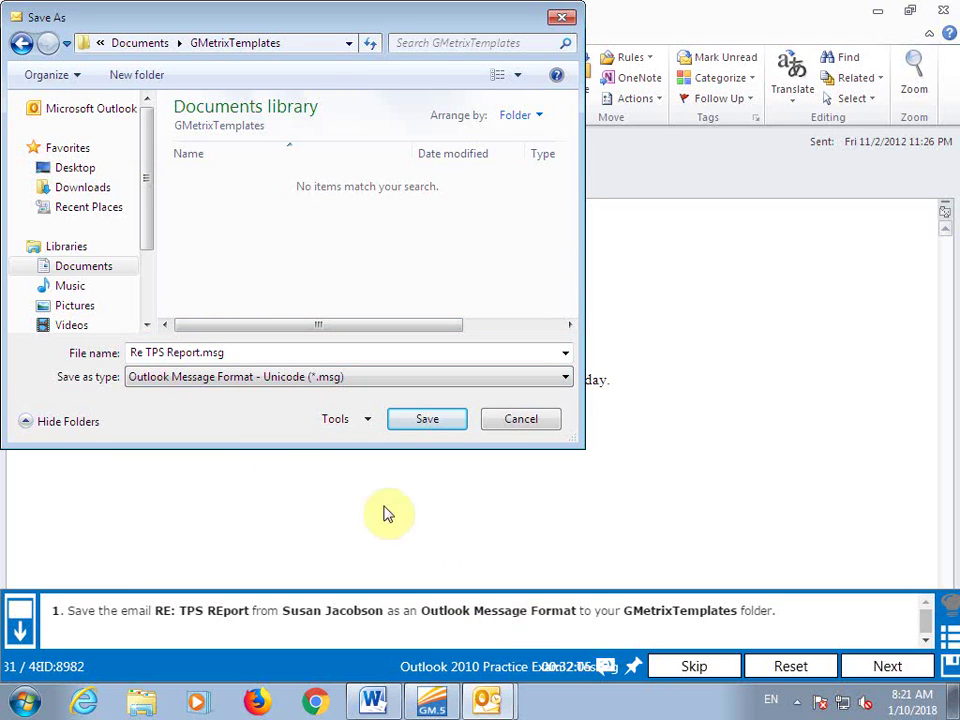
pyautogui.click(445, 422)
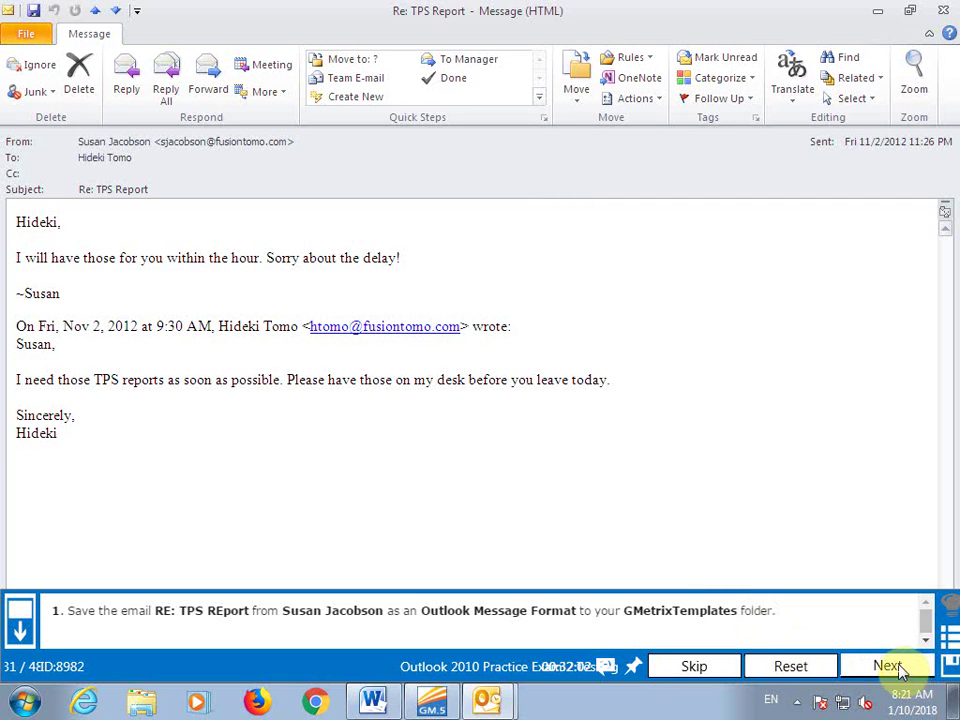
pyautogui.click(887, 666)
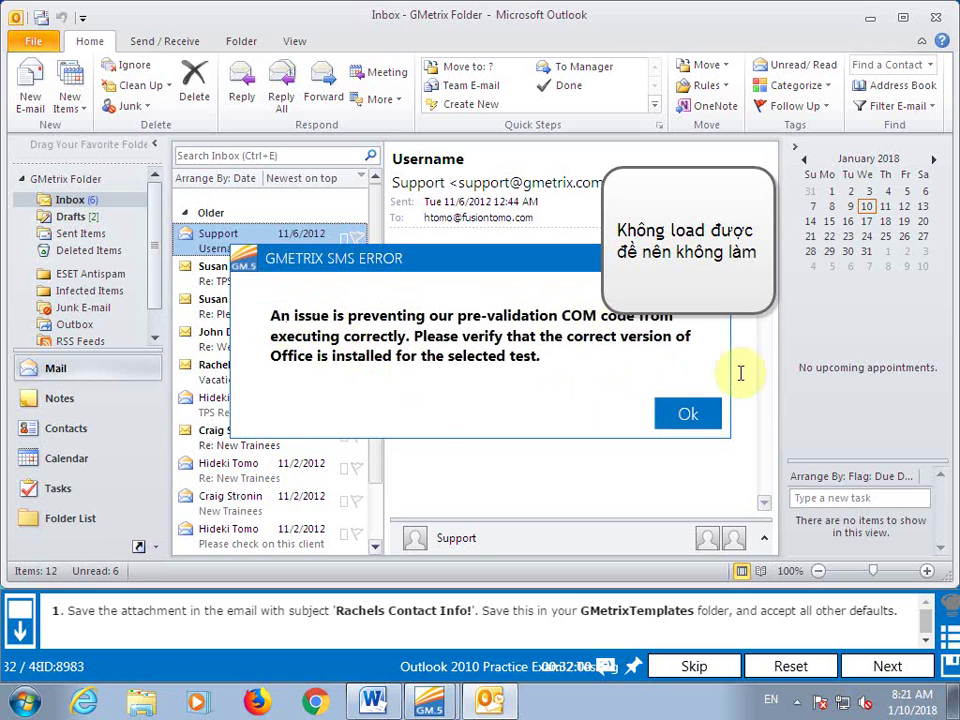
# Dismiss the GMetrix error message and skip the attachment-saving task
pyautogui.click(688, 410)
pyautogui.click(890, 668)
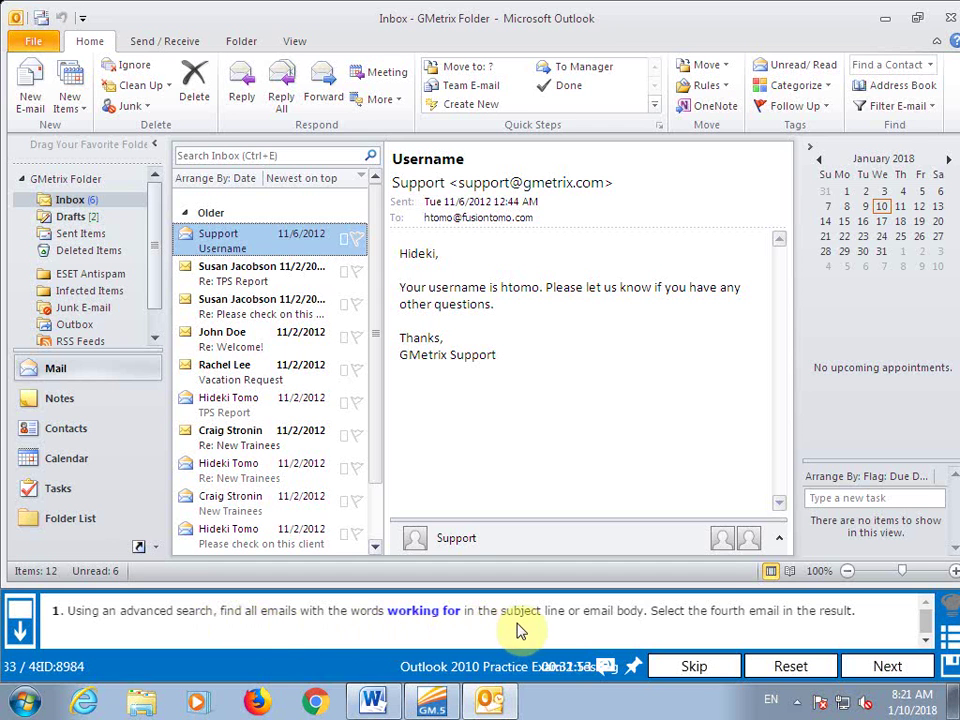
# Search all Outlook items for body text 'Working for', select the fourth result Re: Phones down, and submit
pyautogui.click(287, 156)
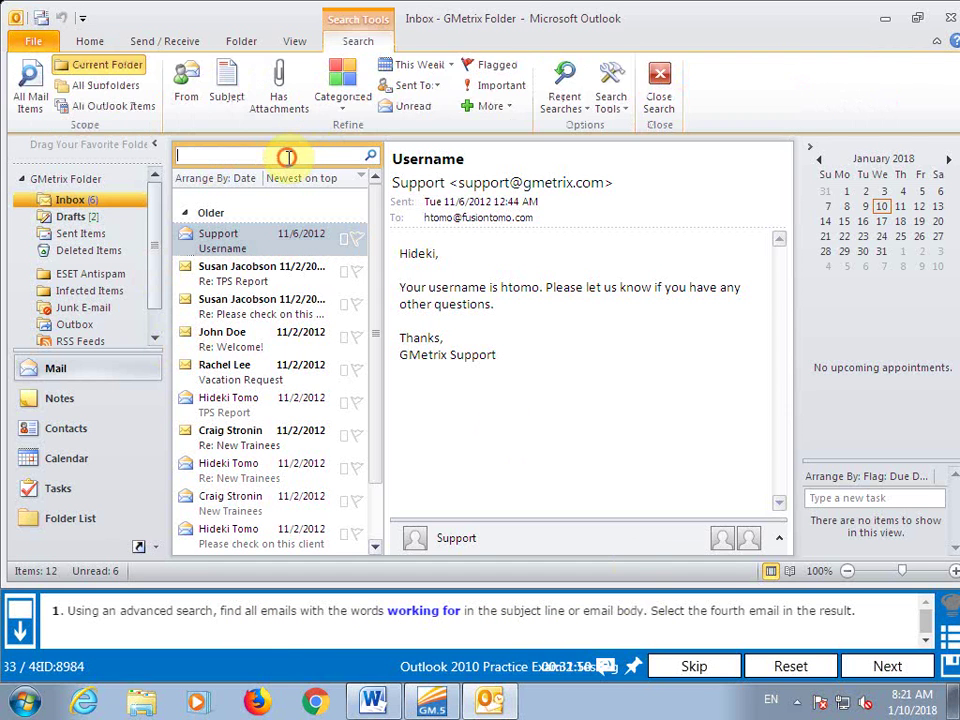
pyautogui.click(133, 107)
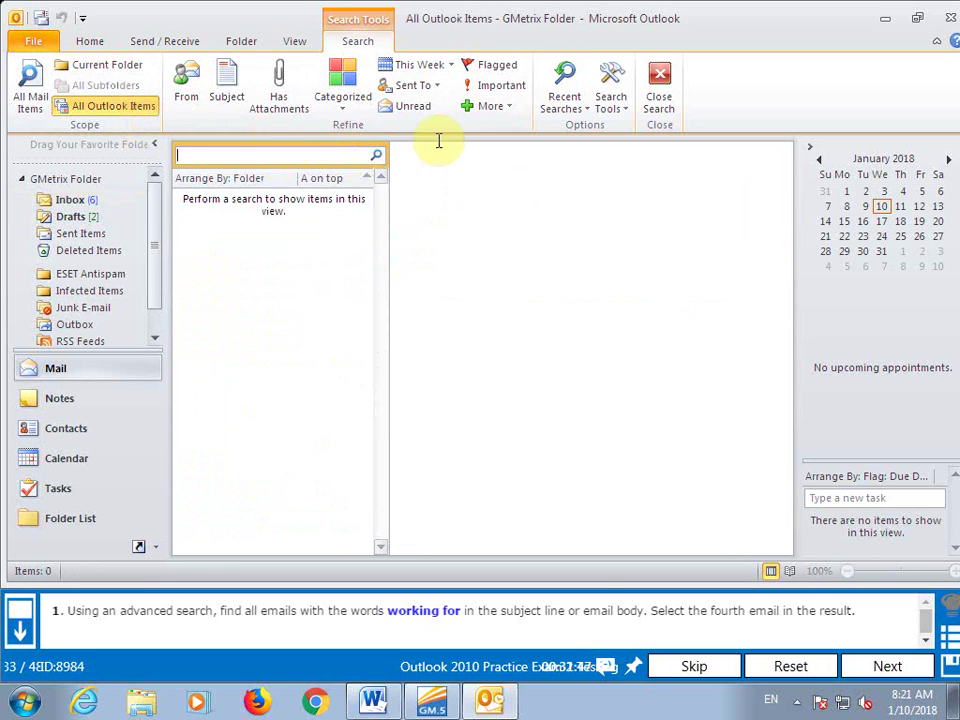
pyautogui.click(490, 106)
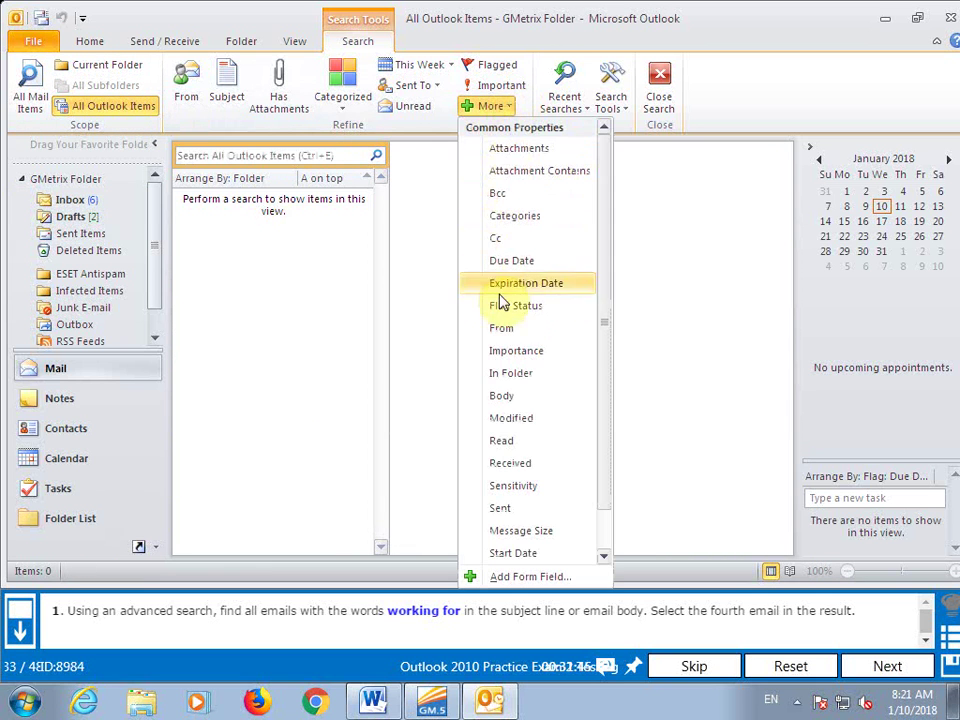
pyautogui.click(528, 396)
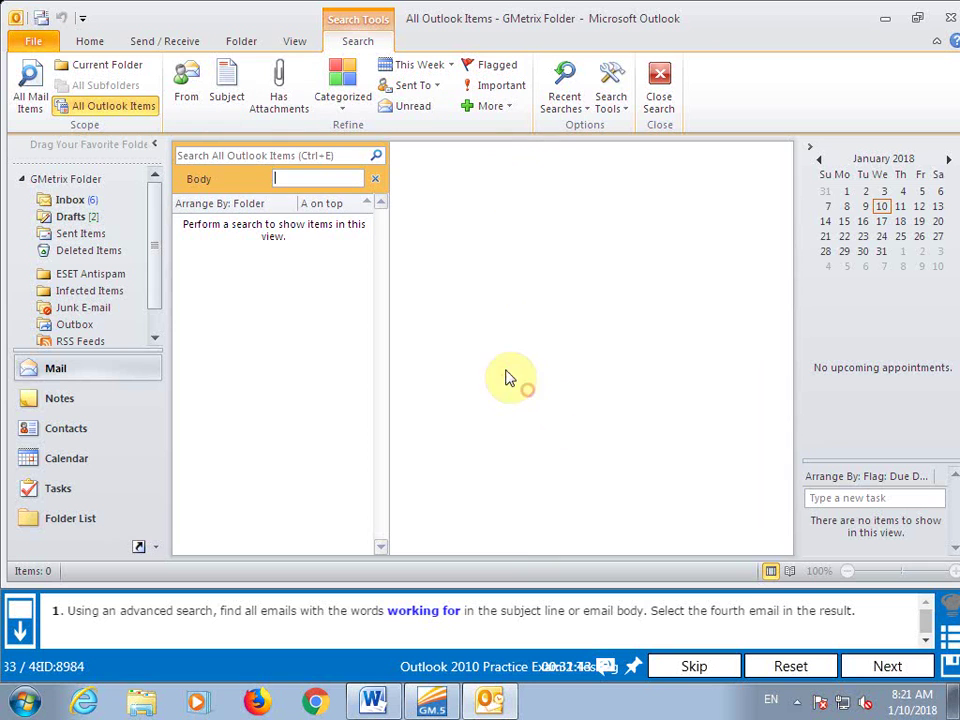
pyautogui.click(299, 179)
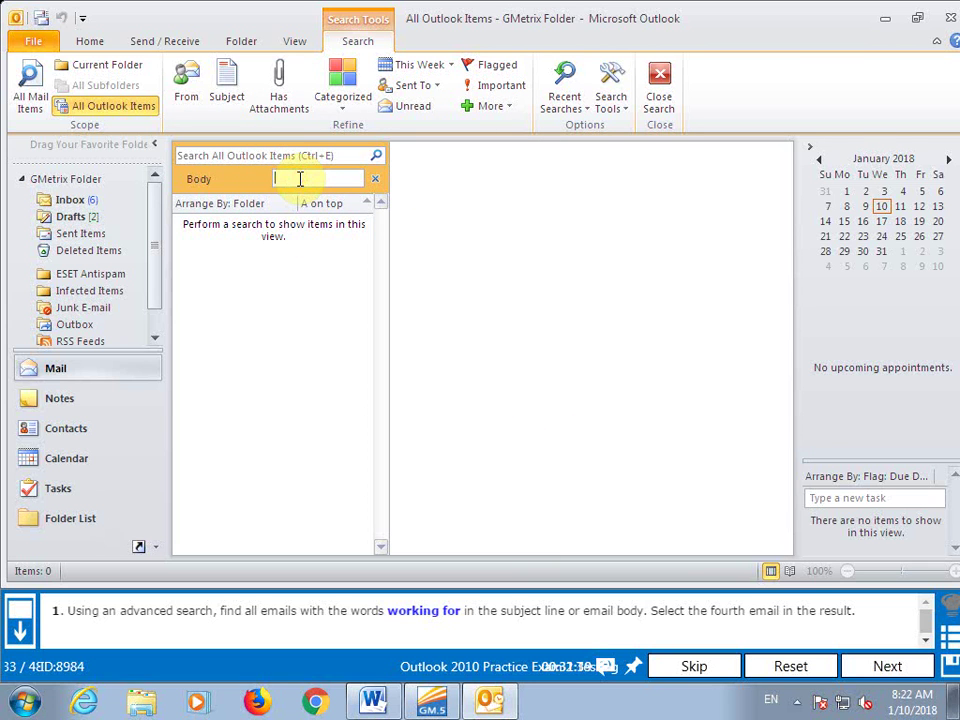
pyautogui.write('Working ')
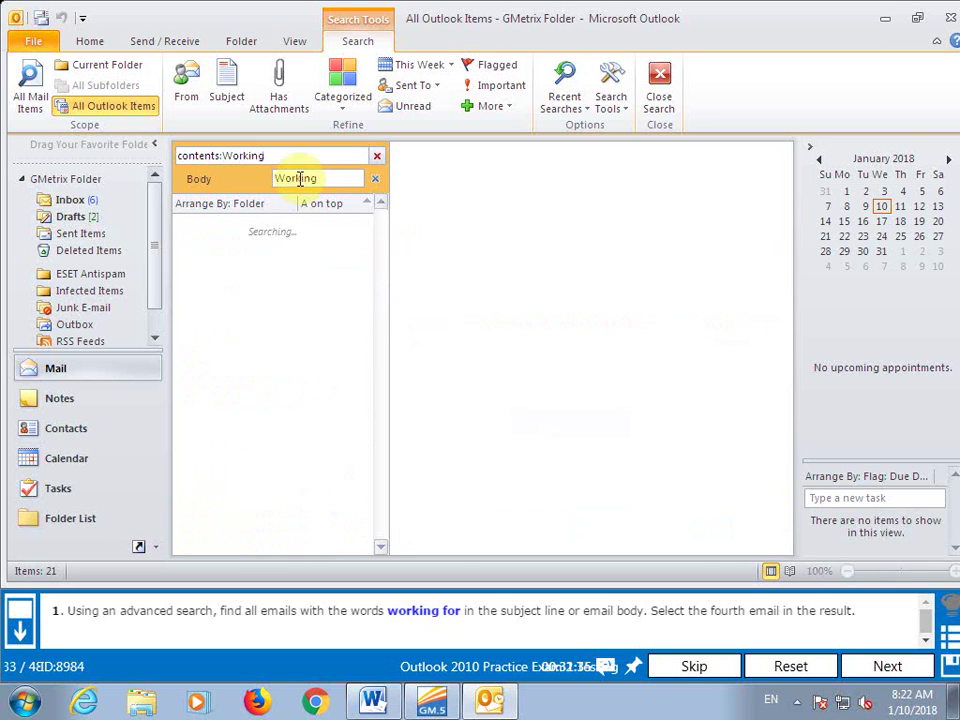
pyautogui.write('for')
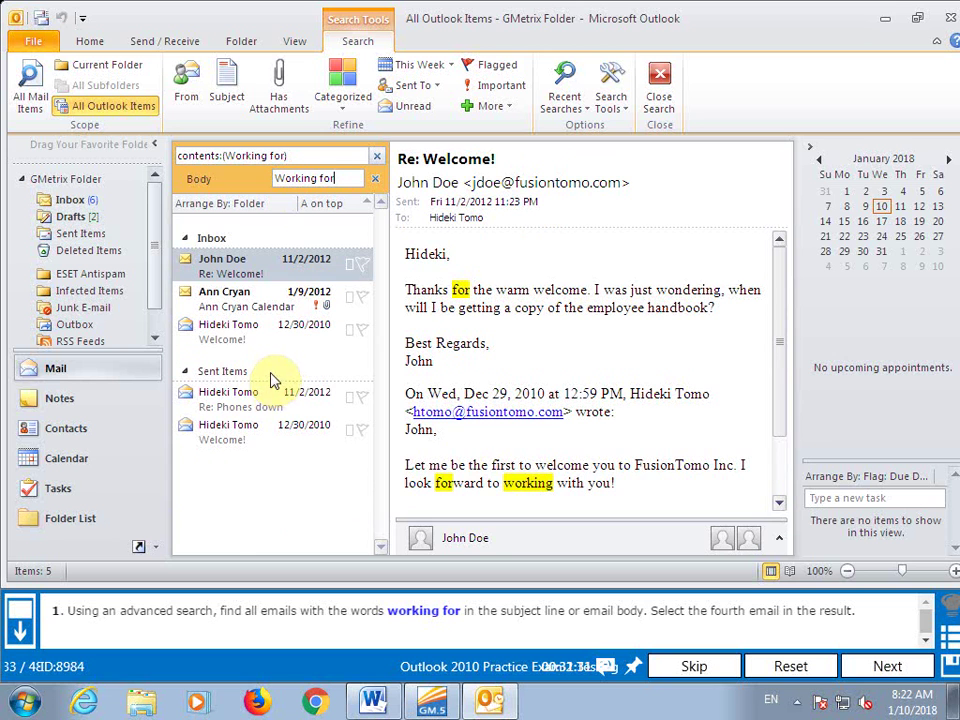
pyautogui.click(258, 402)
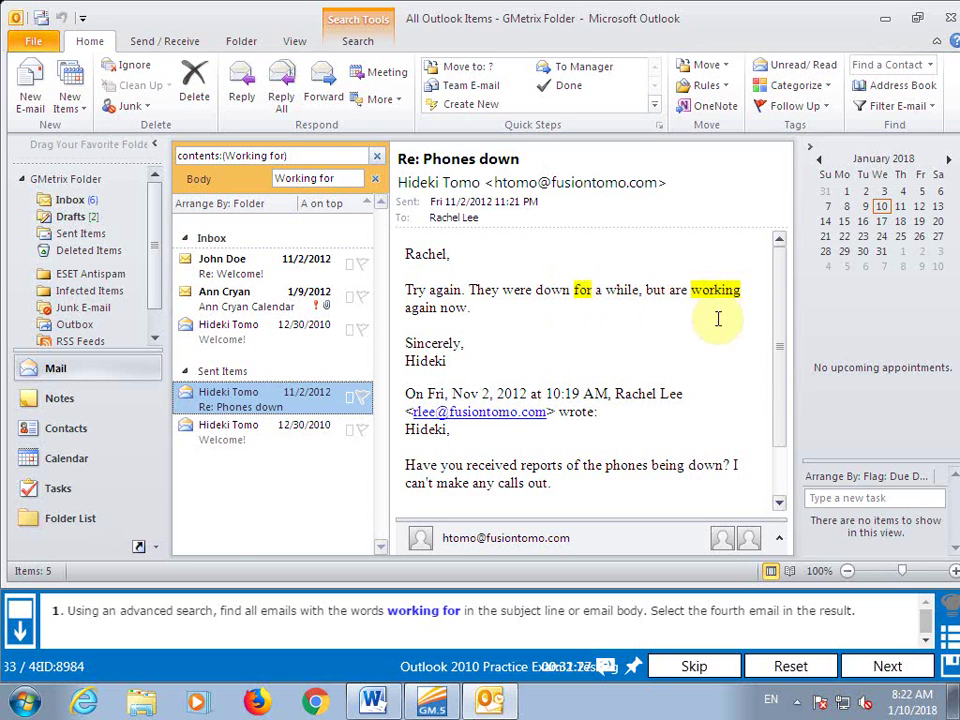
pyautogui.click(893, 672)
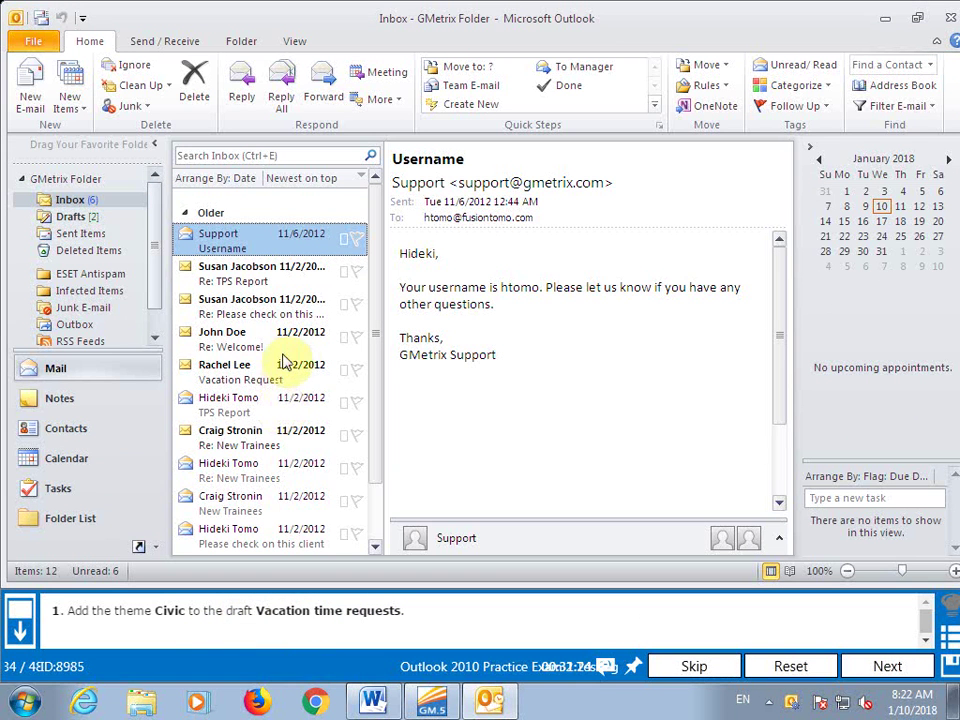
# Apply the Civic theme to the Vacation time requests draft from Drafts and submit
pyautogui.click(76, 216)
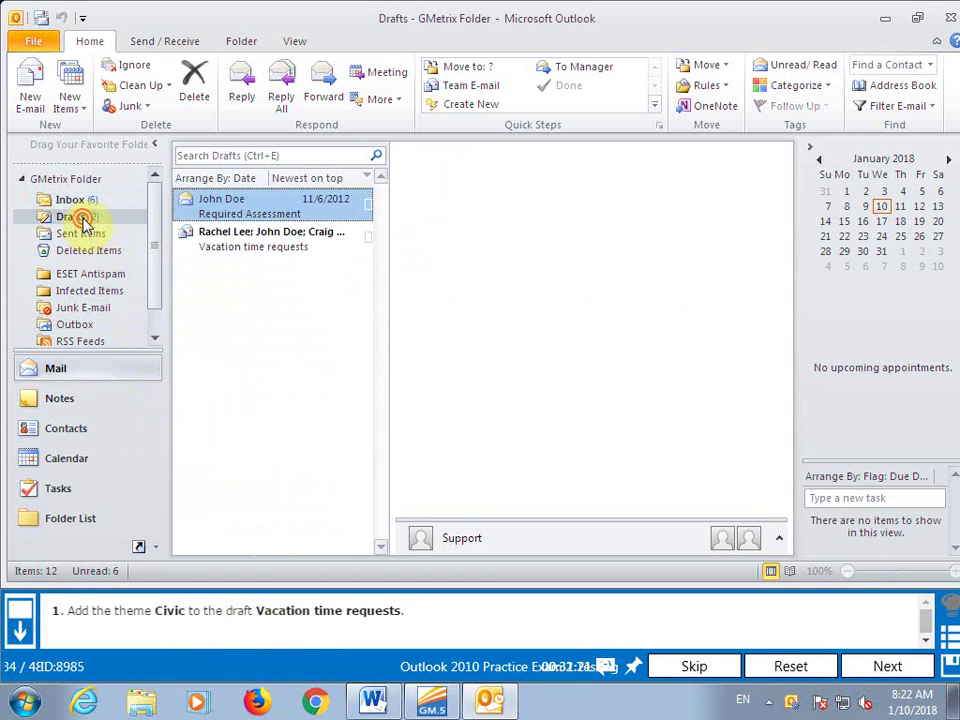
pyautogui.doubleClick(268, 252)
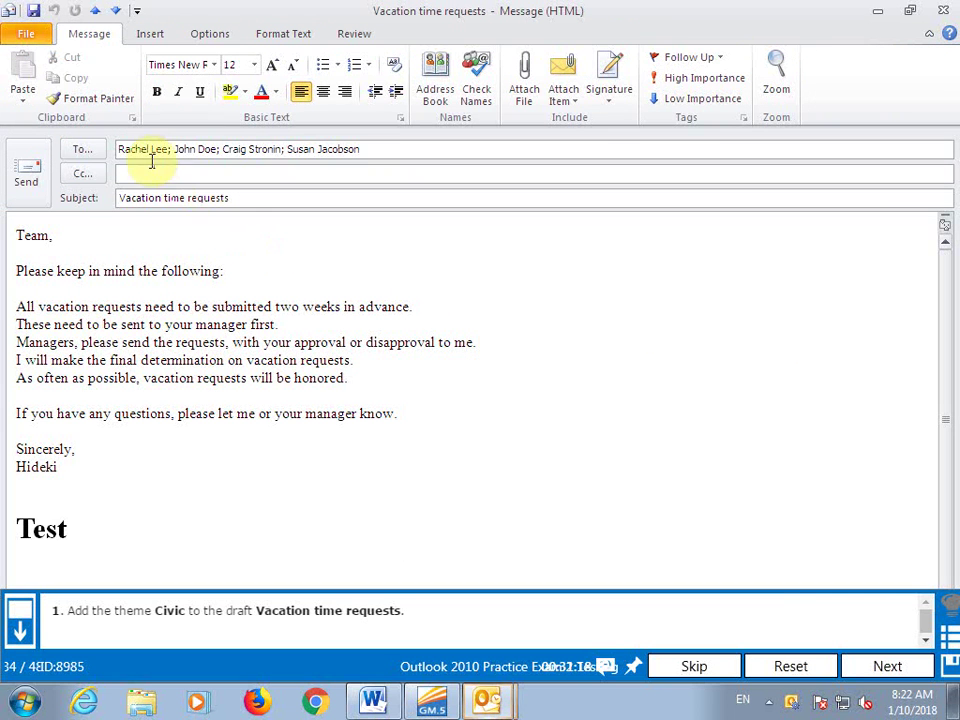
pyautogui.click(210, 34)
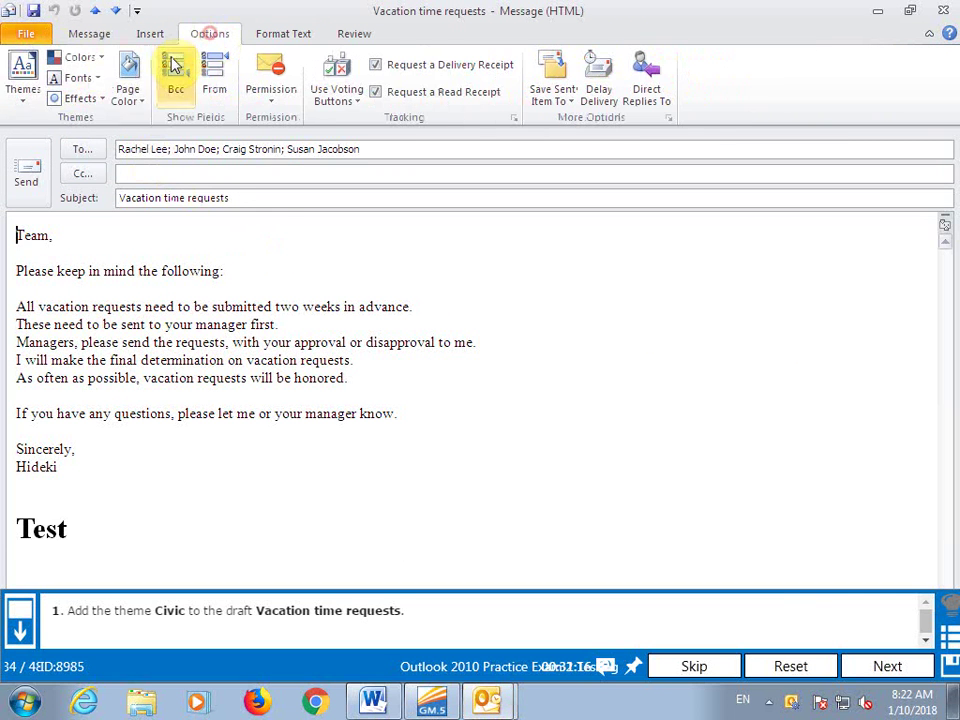
pyautogui.click(23, 85)
pyautogui.click(36, 300)
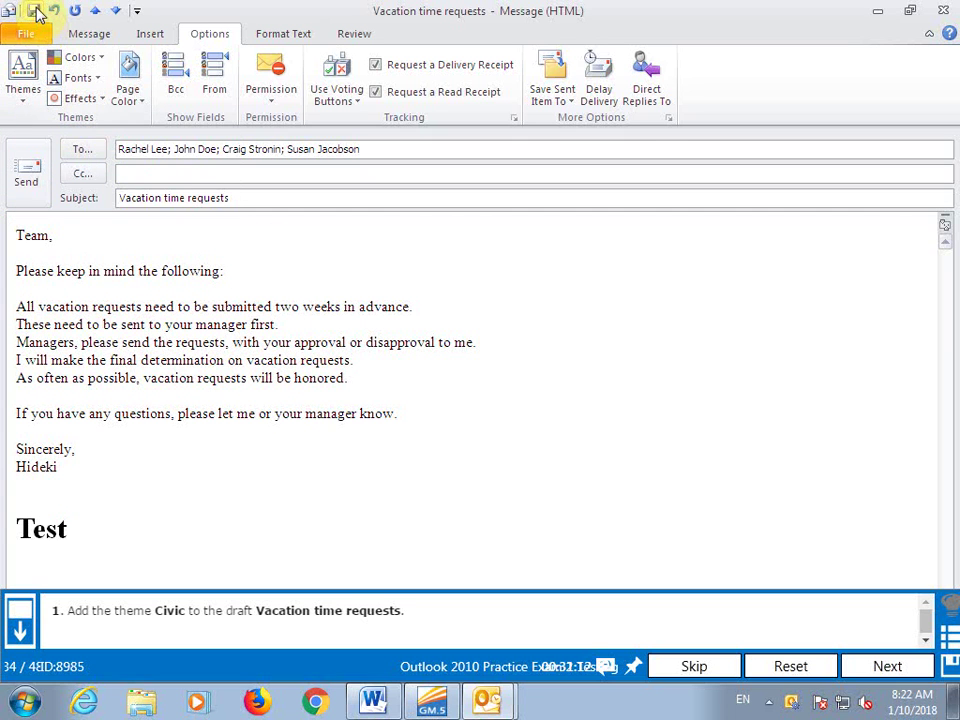
pyautogui.click(670, 480)
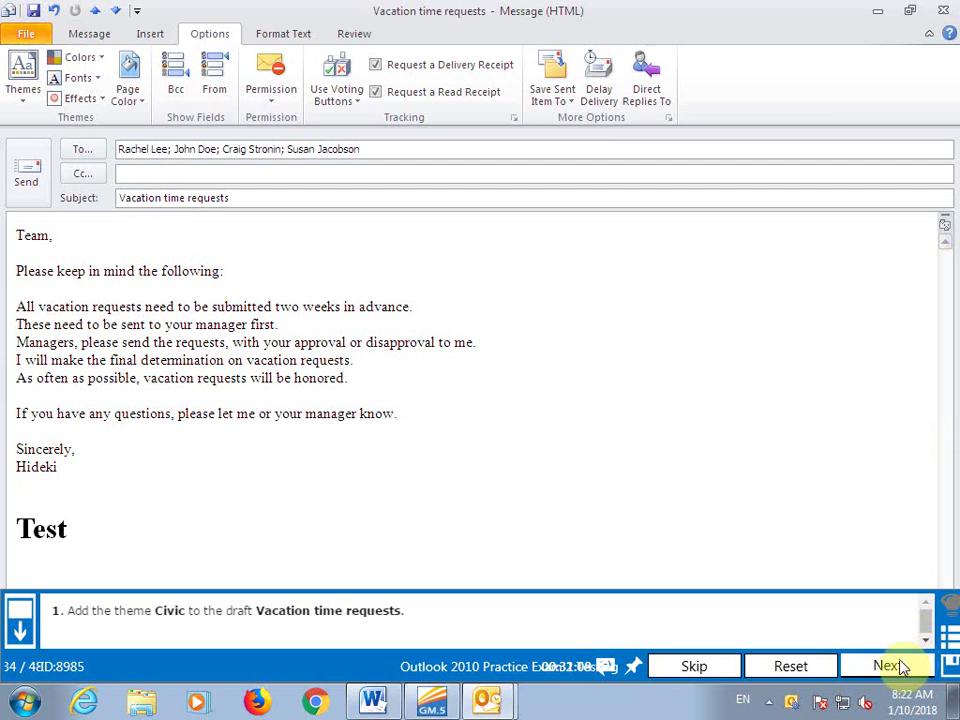
pyautogui.click(889, 665)
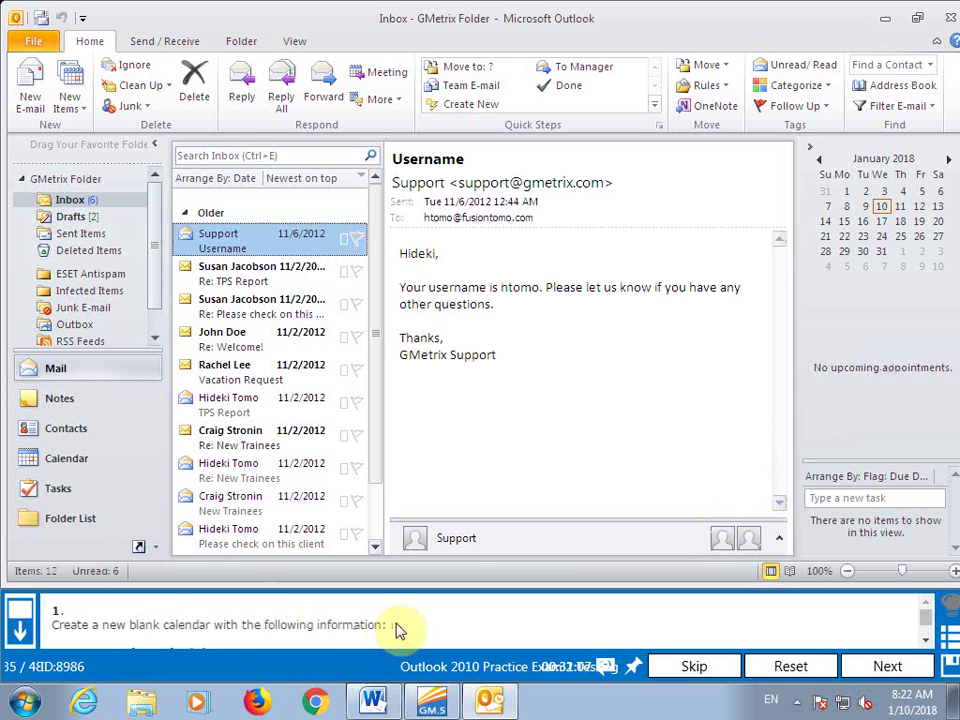
# Create a blank Vacation Schedules calendar of Calendar Items inside the Inbox and submit
pyautogui.click(79, 457)
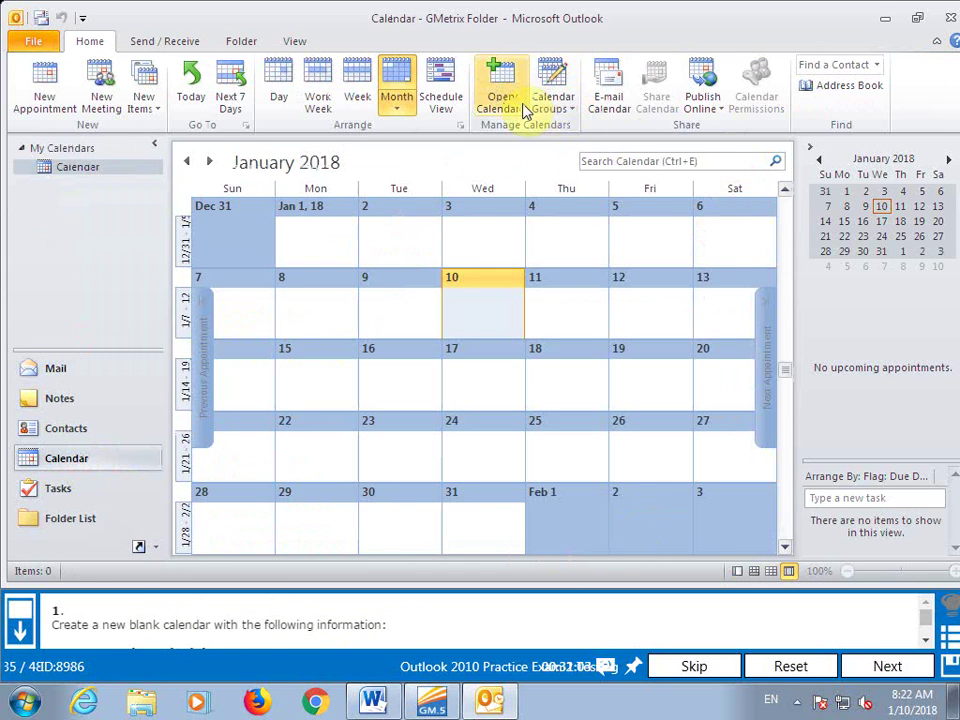
pyautogui.click(503, 100)
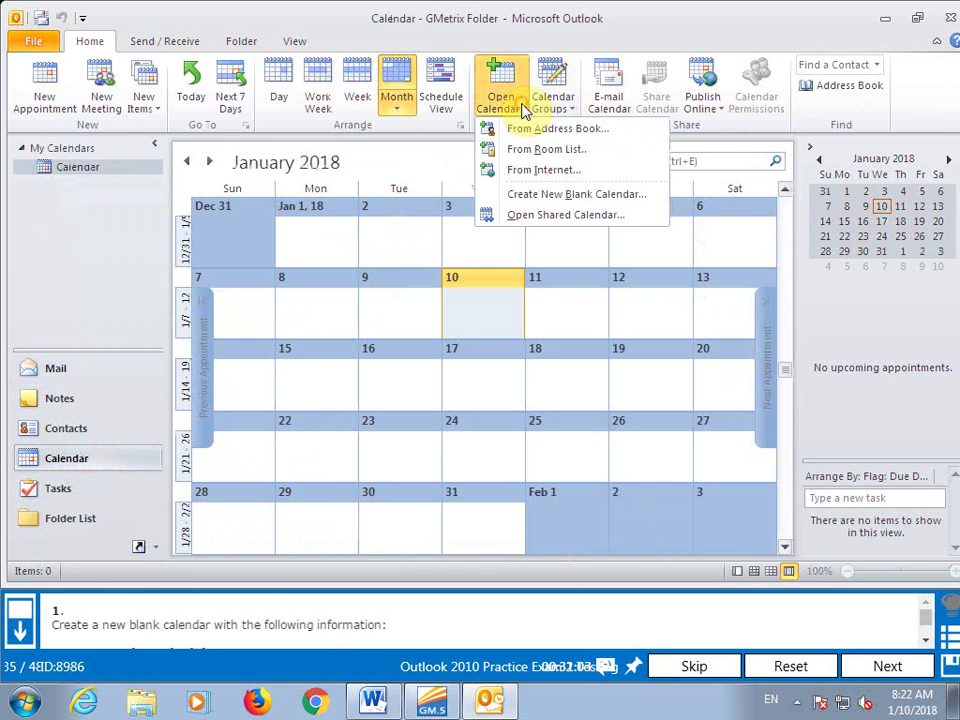
pyautogui.click(562, 196)
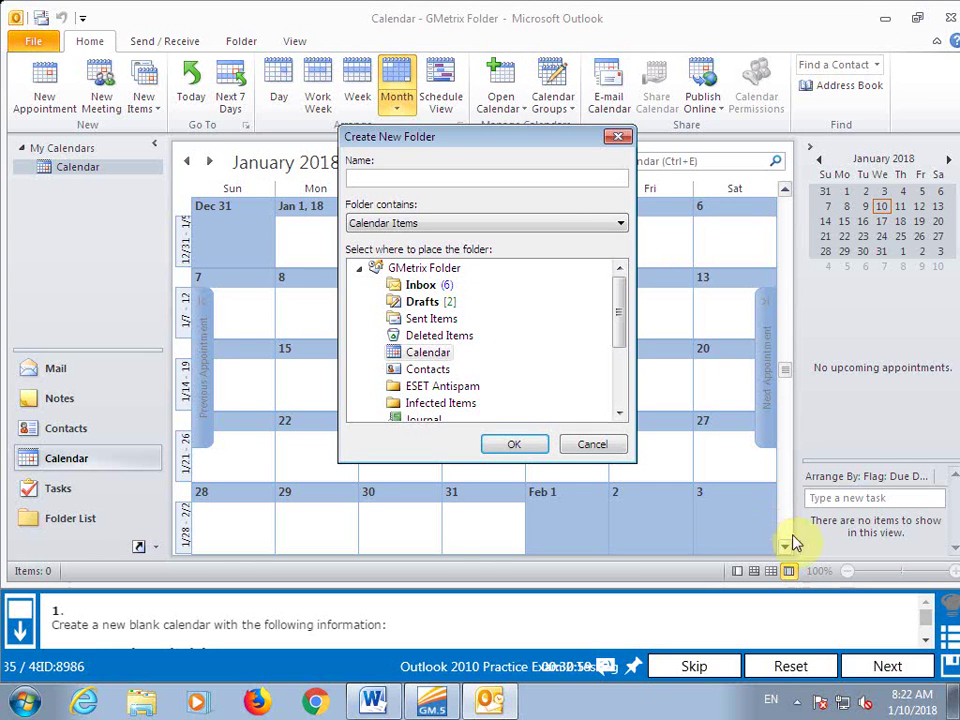
pyautogui.click(925, 640)
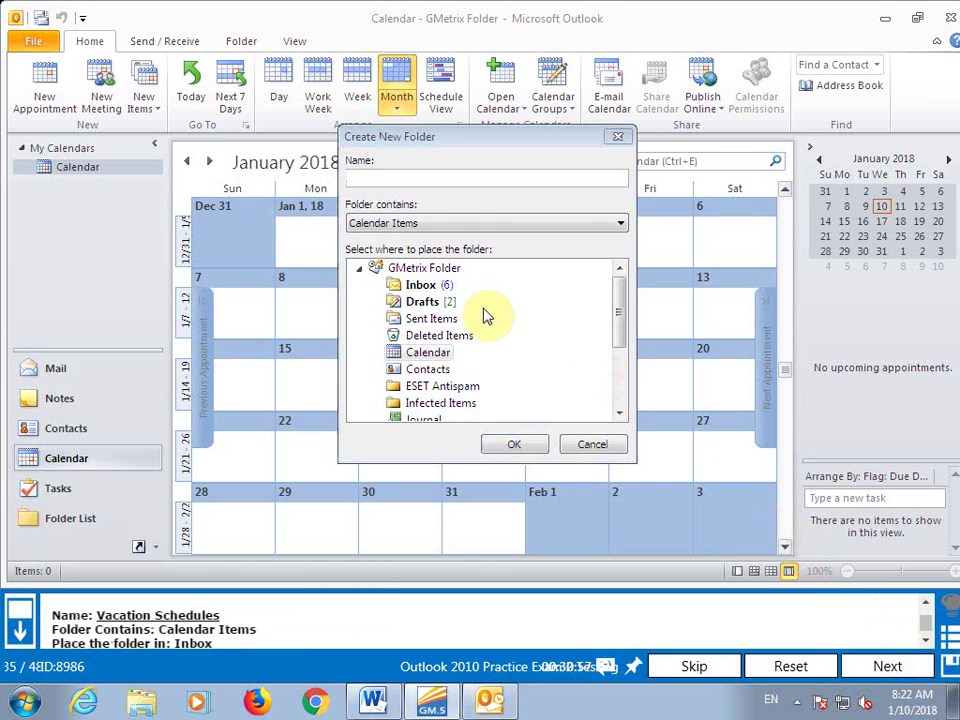
pyautogui.click(419, 178)
pyautogui.write('Vacation Schedules')
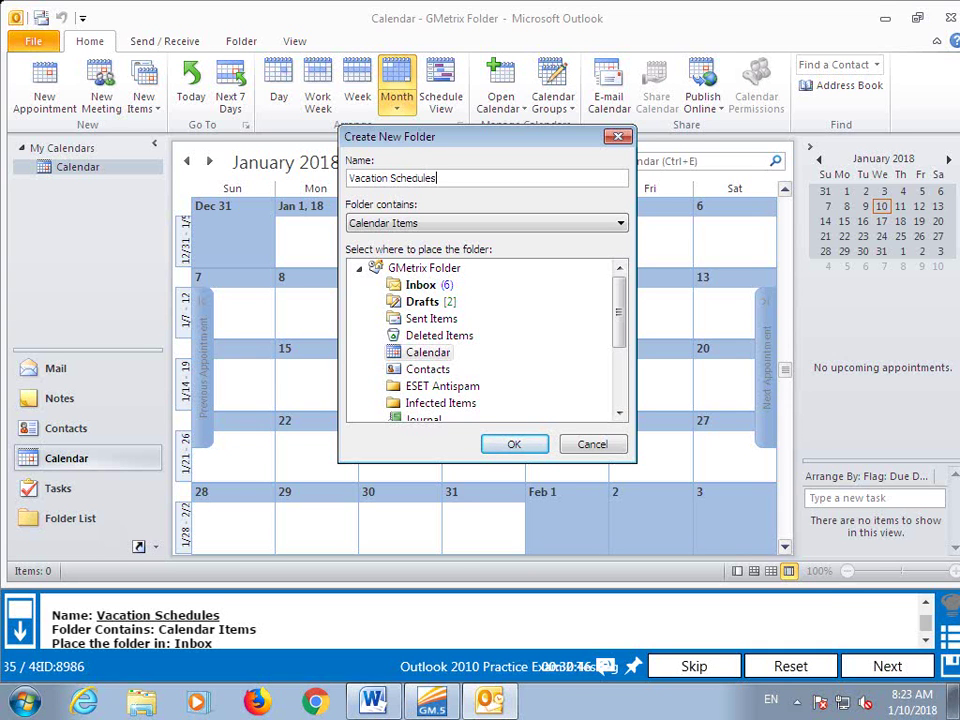
pyautogui.click(424, 224)
pyautogui.click(412, 241)
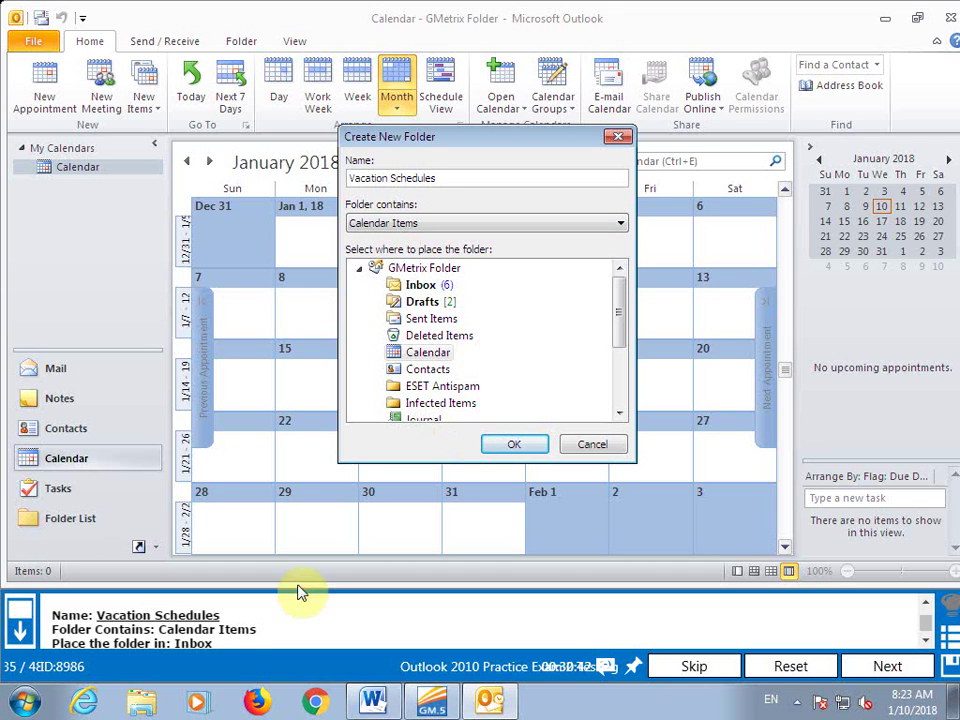
pyautogui.click(421, 285)
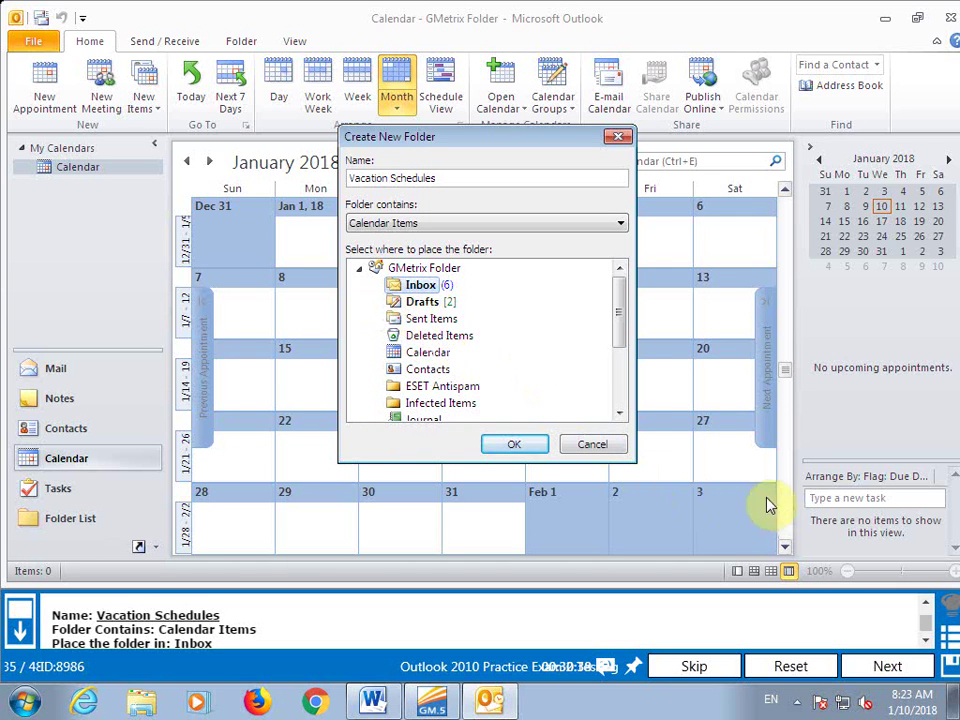
pyautogui.click(921, 632)
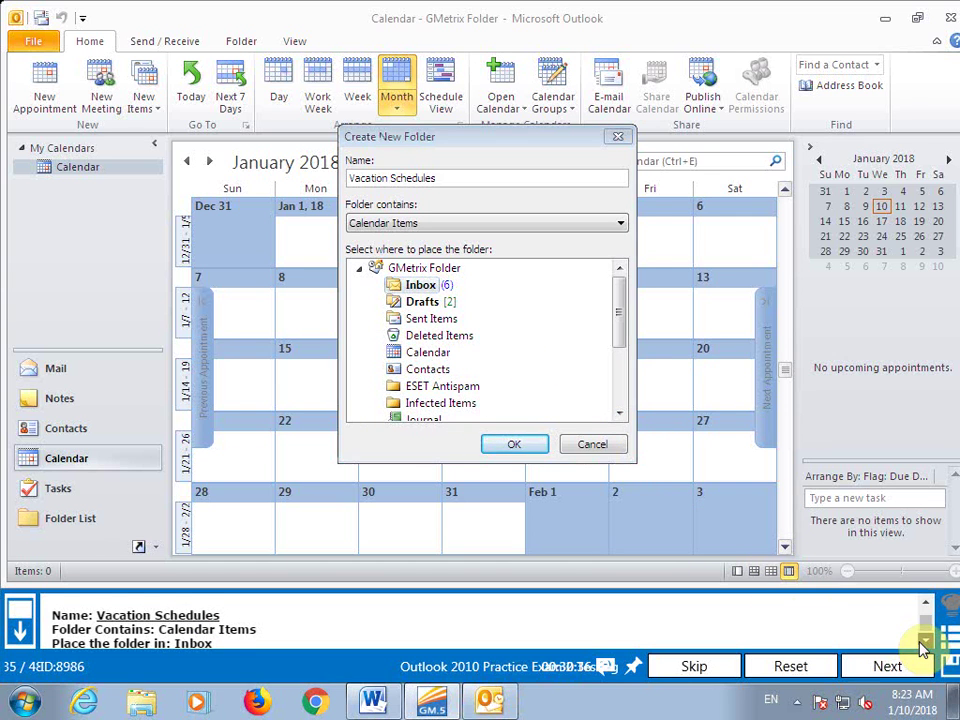
pyautogui.click(499, 444)
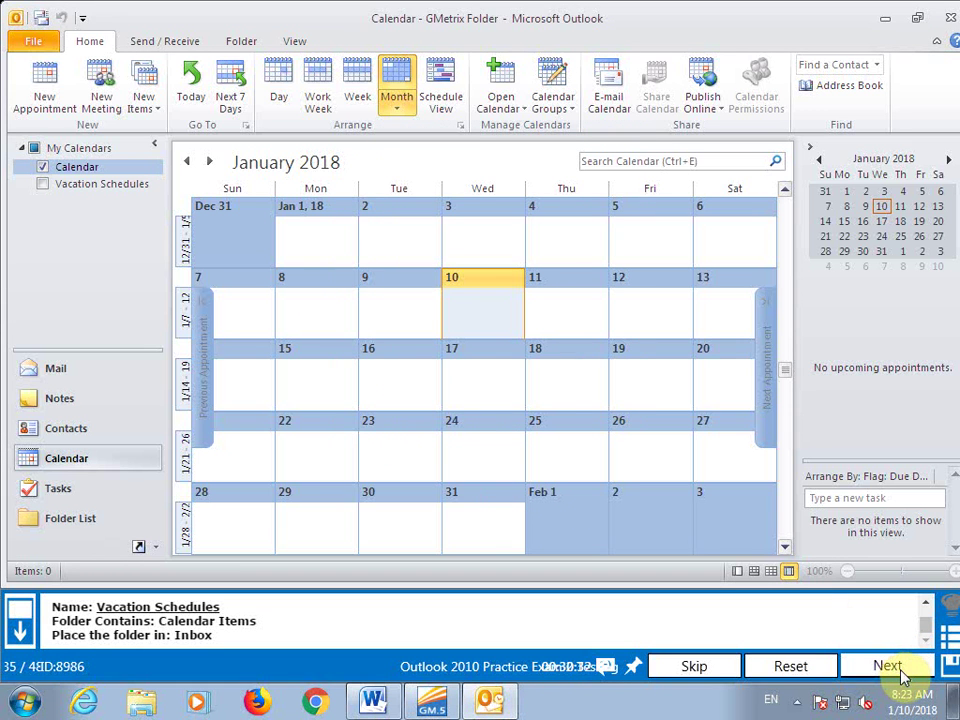
pyautogui.click(887, 666)
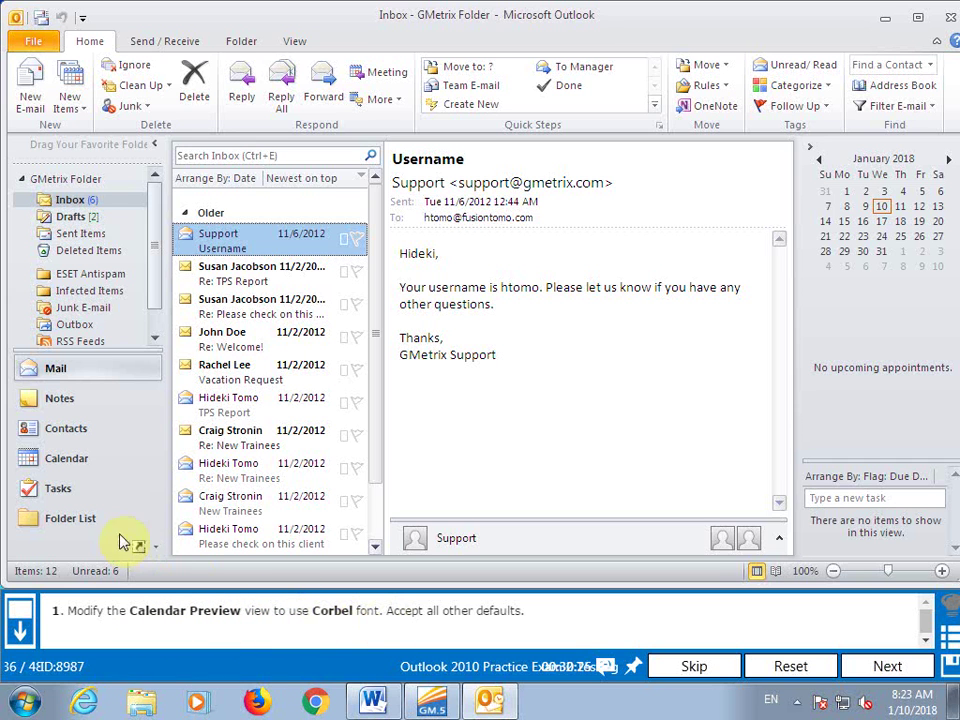
# Switch the calendar to the Preview view
pyautogui.click(72, 457)
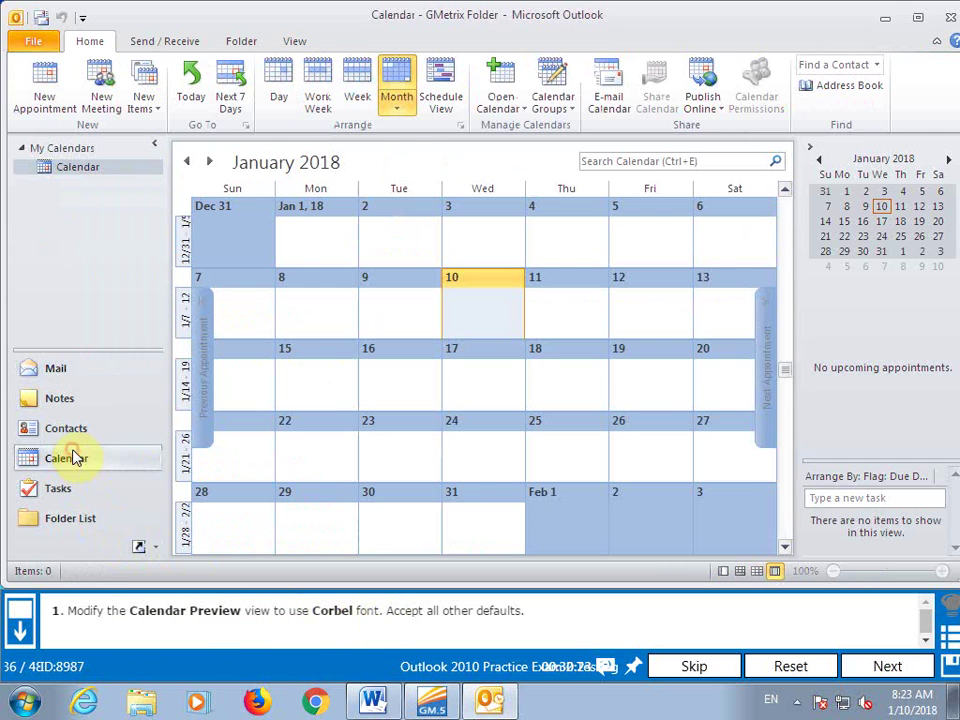
pyautogui.click(298, 44)
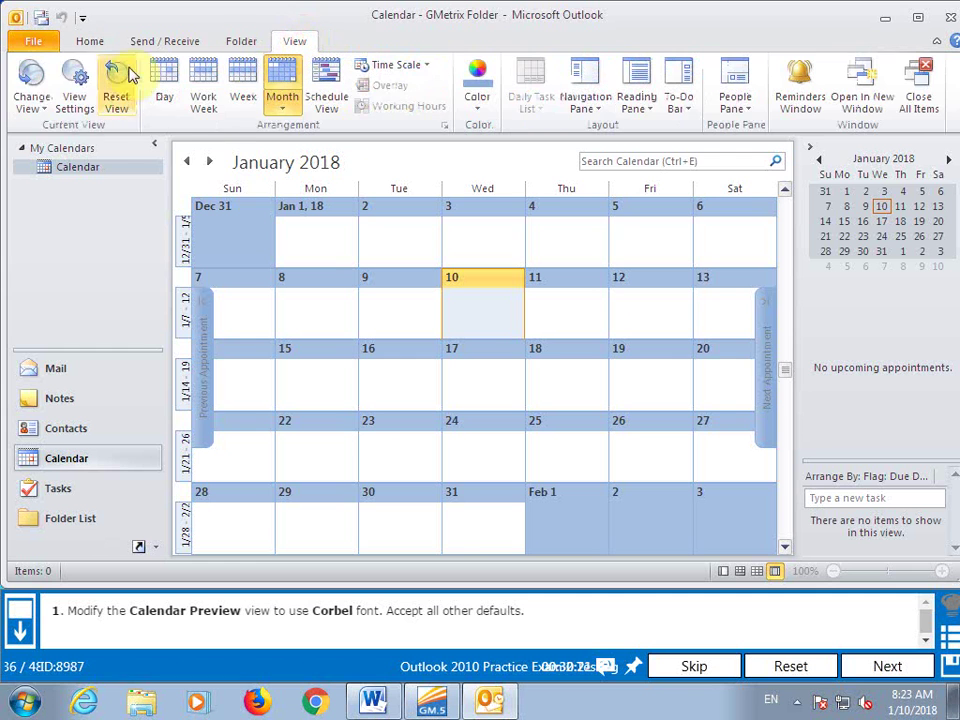
pyautogui.click(34, 100)
pyautogui.click(125, 140)
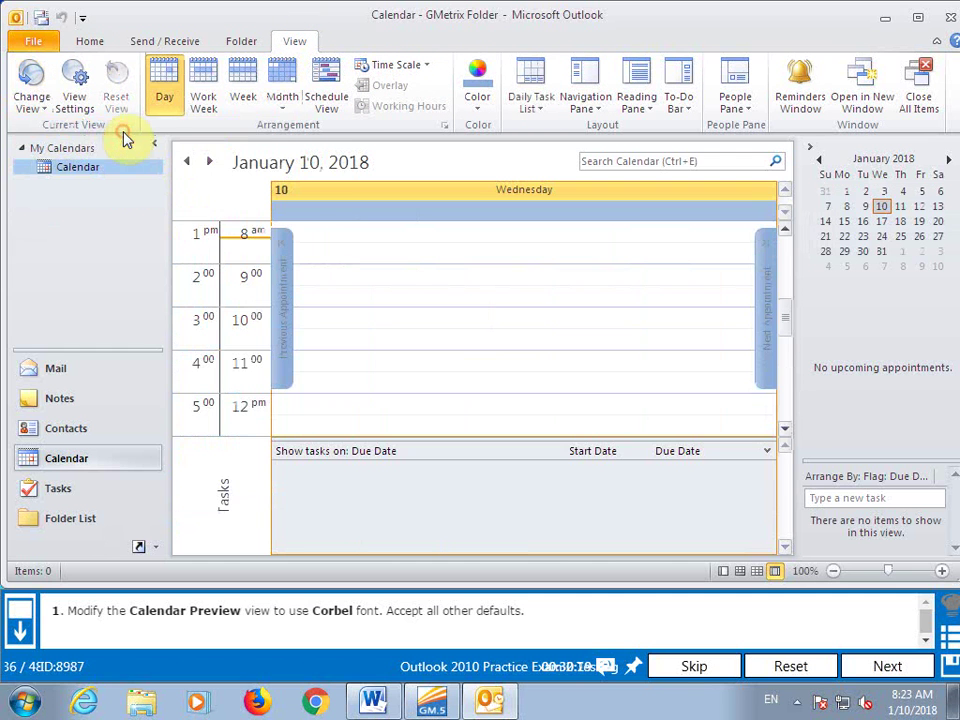
# Set the Preview view's time font to Corbel in View Settings and submit
pyautogui.click(74, 82)
pyautogui.click(366, 334)
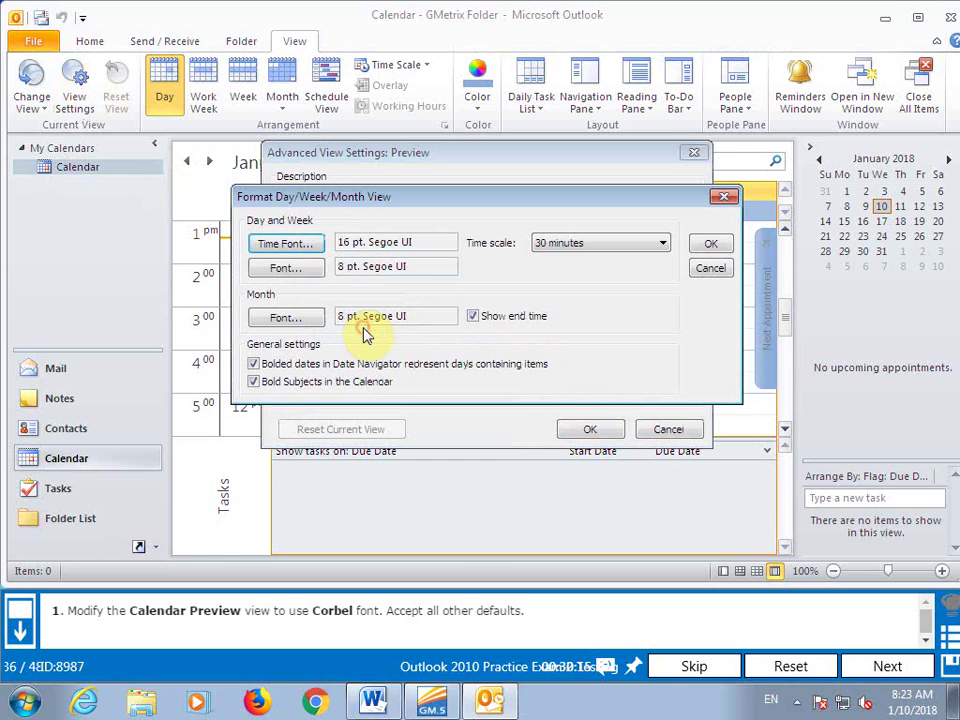
pyautogui.click(305, 245)
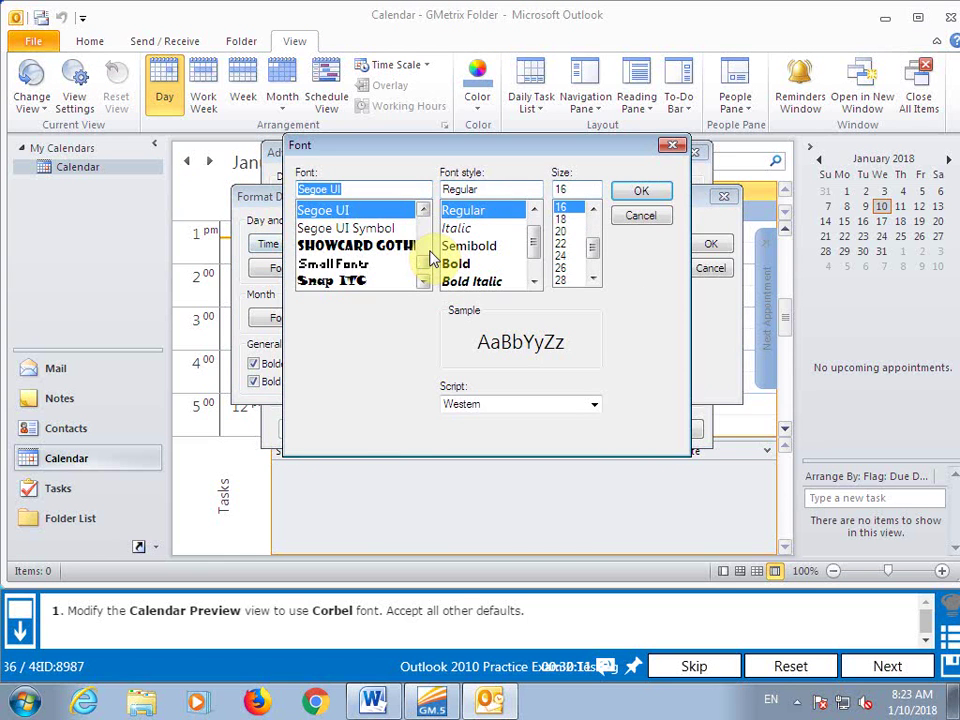
pyautogui.write('co')
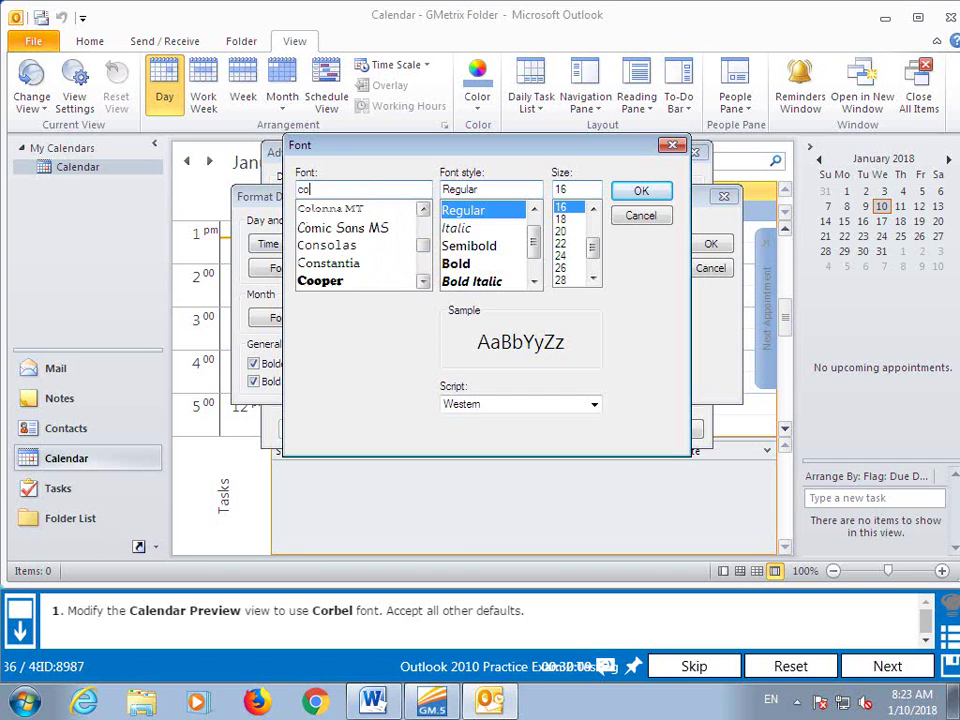
pyautogui.write('r')
pyautogui.click(320, 210)
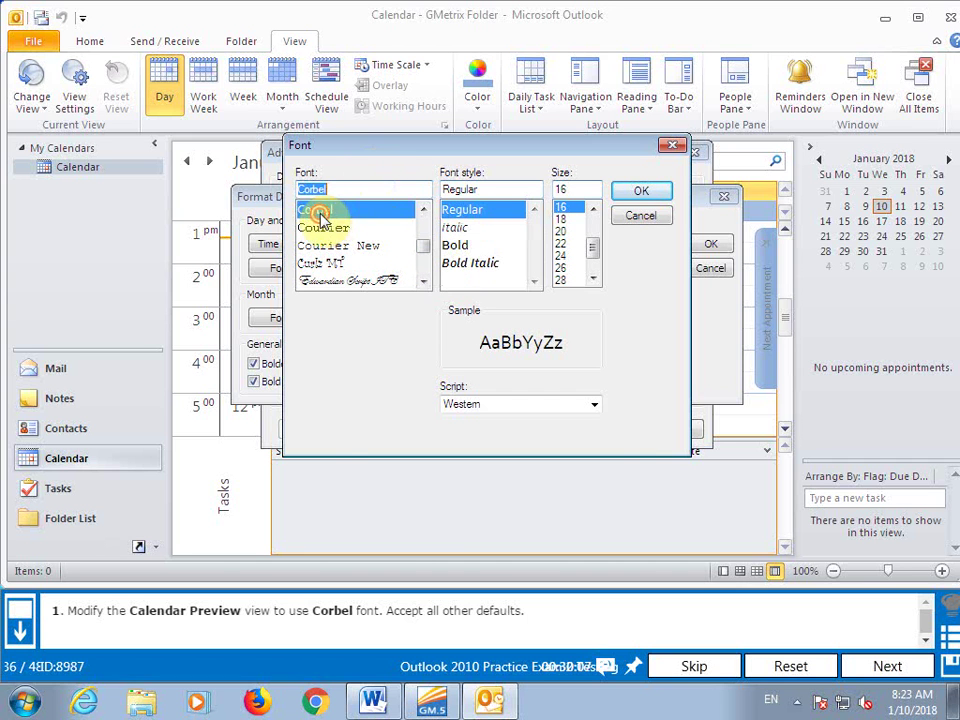
pyautogui.click(641, 193)
pyautogui.click(708, 245)
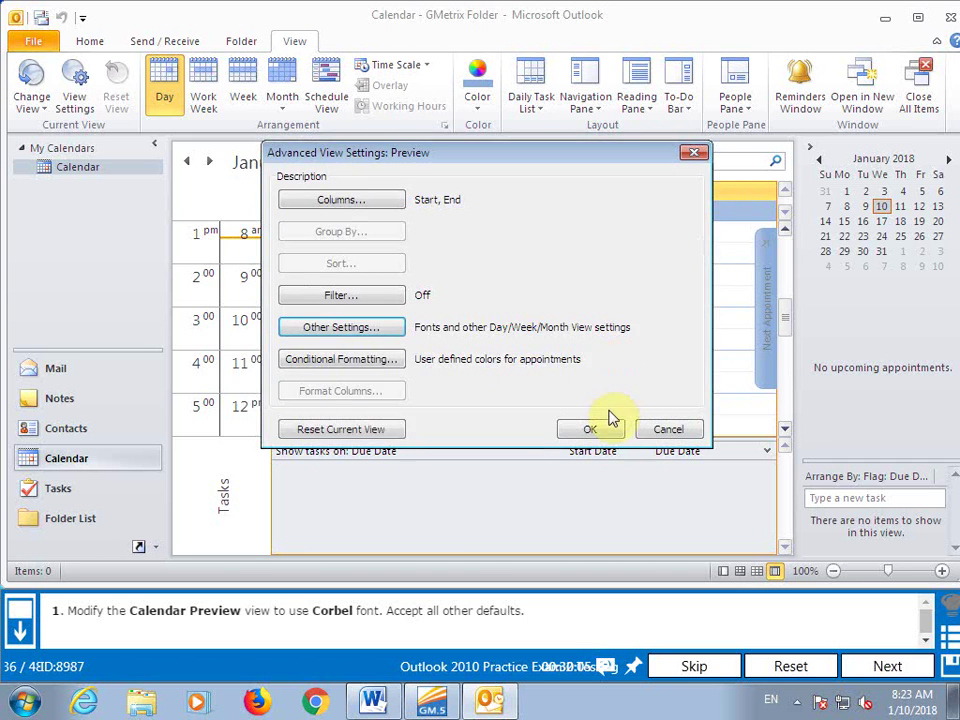
pyautogui.click(606, 426)
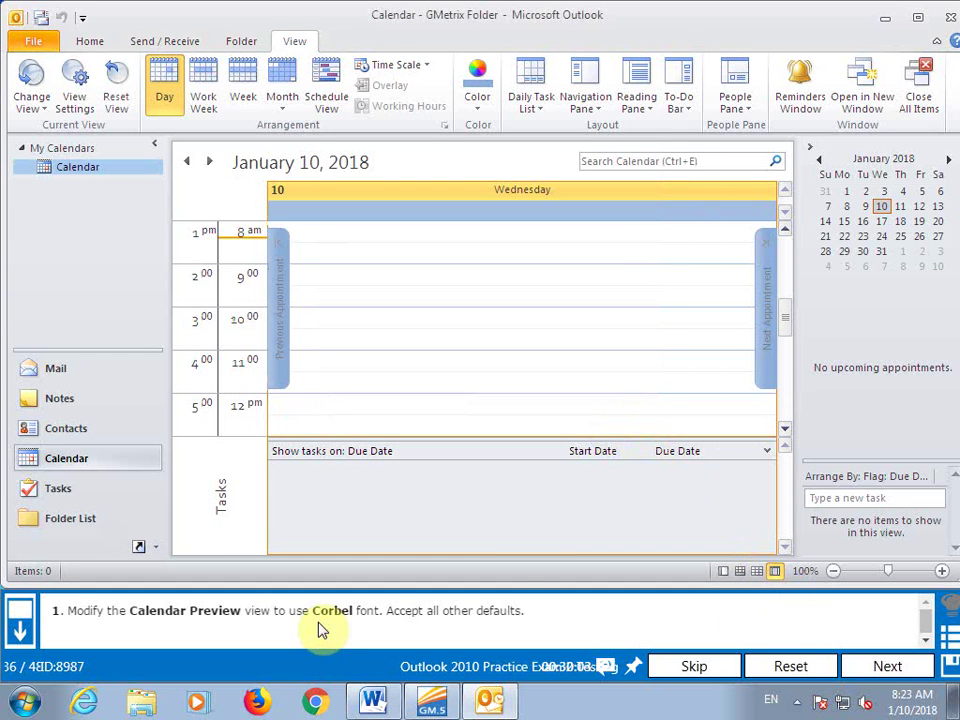
pyautogui.click(889, 665)
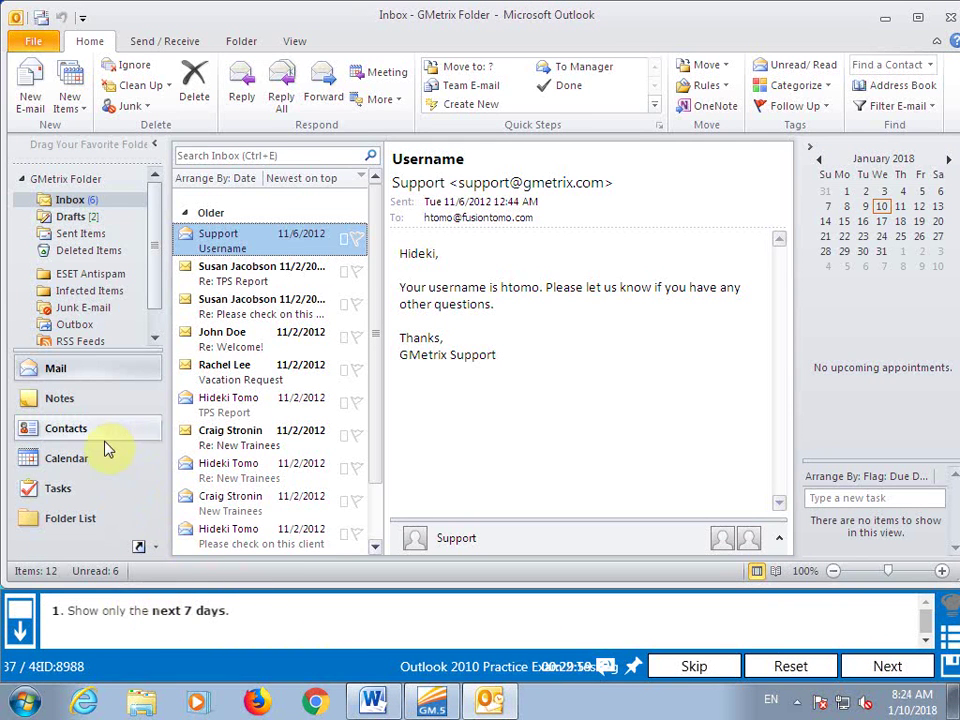
# Show the Next 7 Days (January 10–16) in the calendar and submit
pyautogui.click(107, 449)
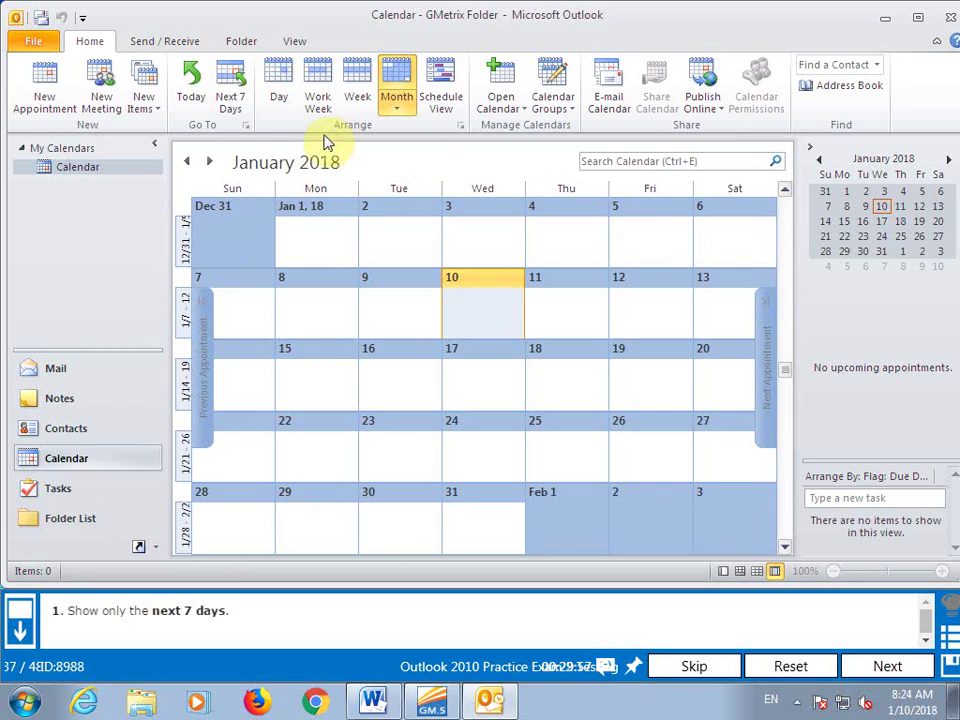
pyautogui.click(232, 90)
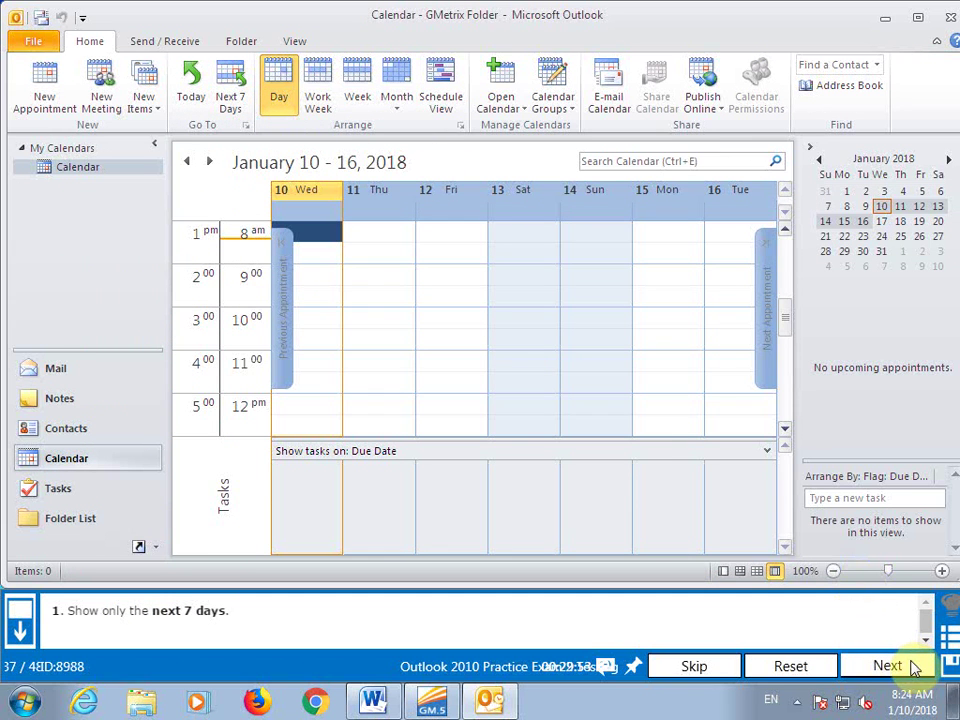
pyautogui.click(917, 667)
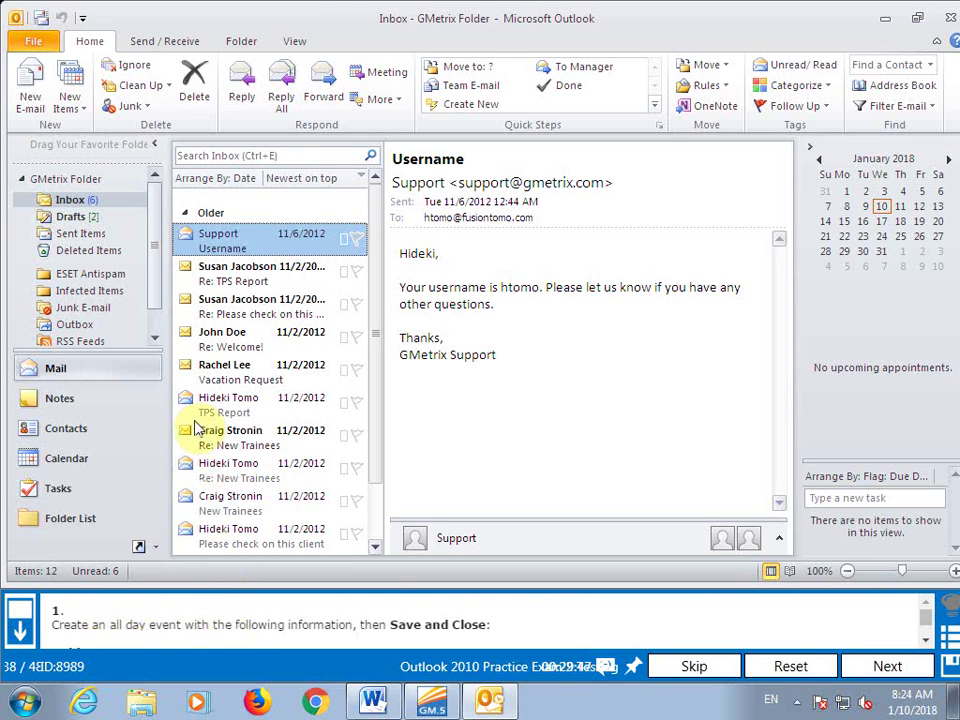
# Start a new All Day Event from the calendar's New Items menu
pyautogui.click(86, 116)
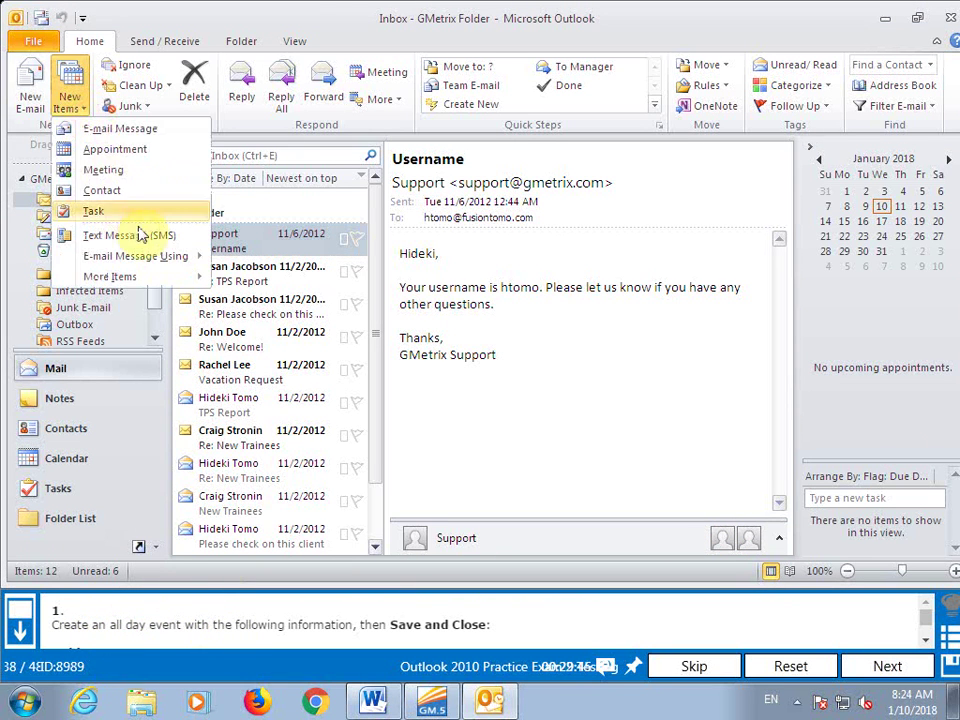
pyautogui.click(165, 276)
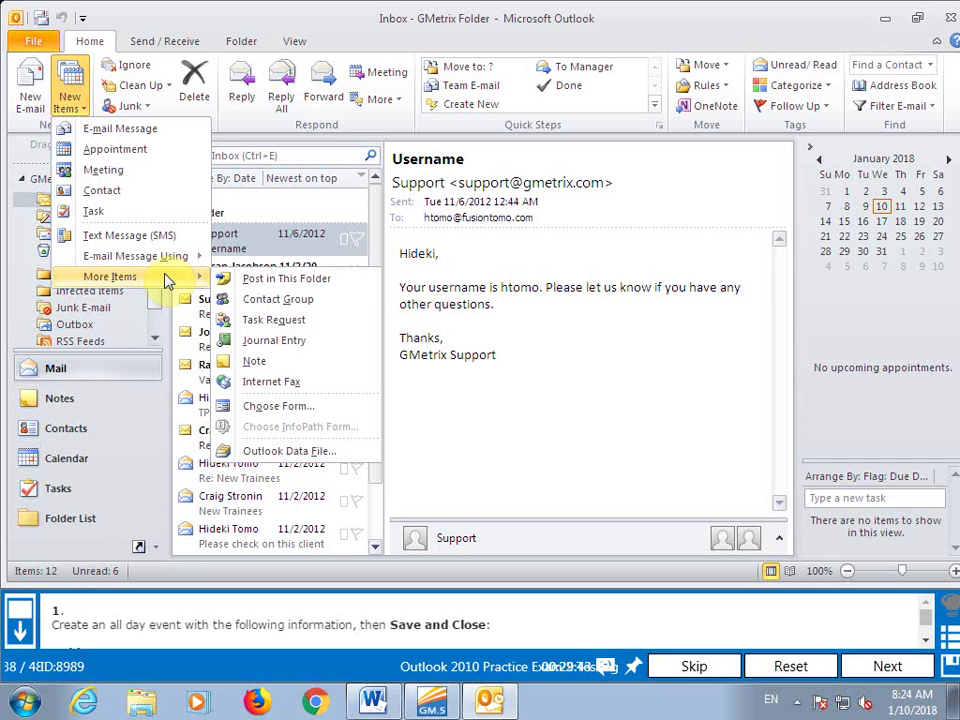
pyautogui.click(92, 458)
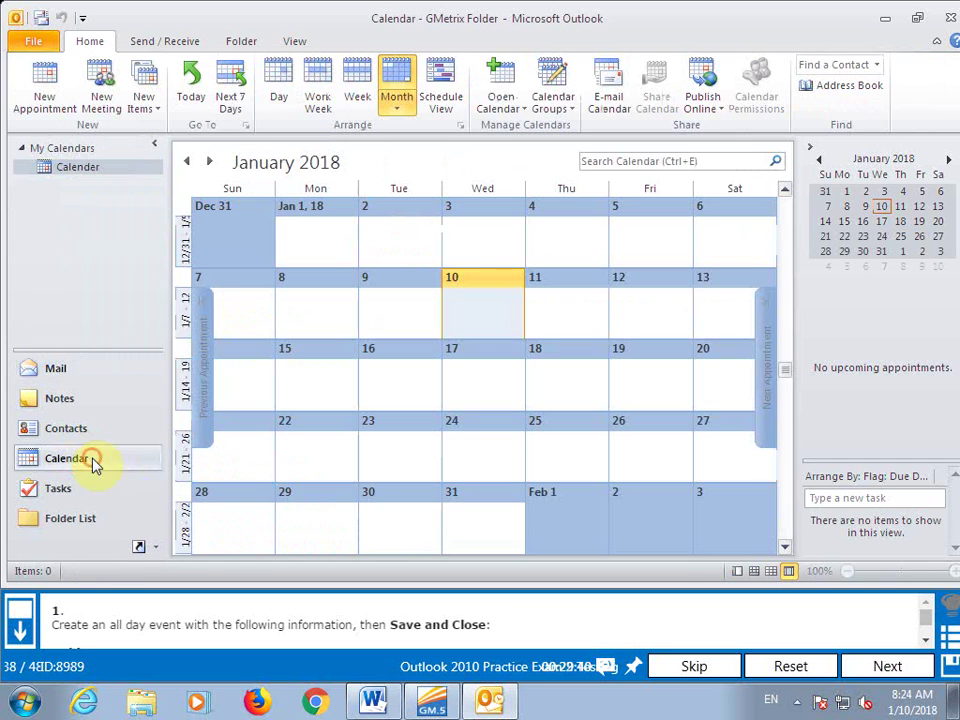
pyautogui.click(150, 110)
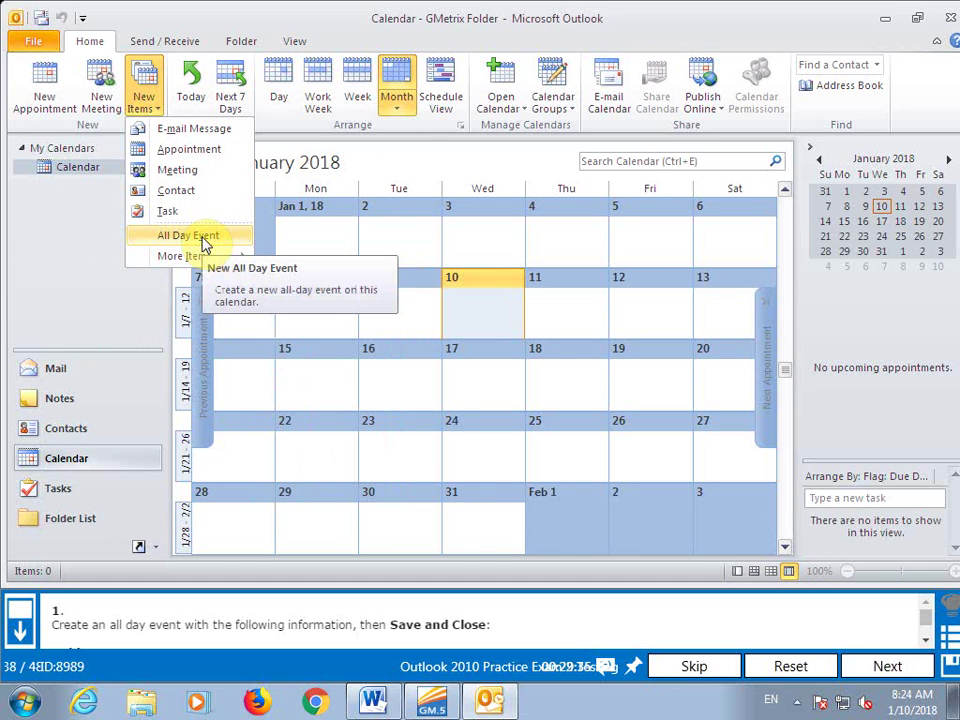
pyautogui.click(203, 238)
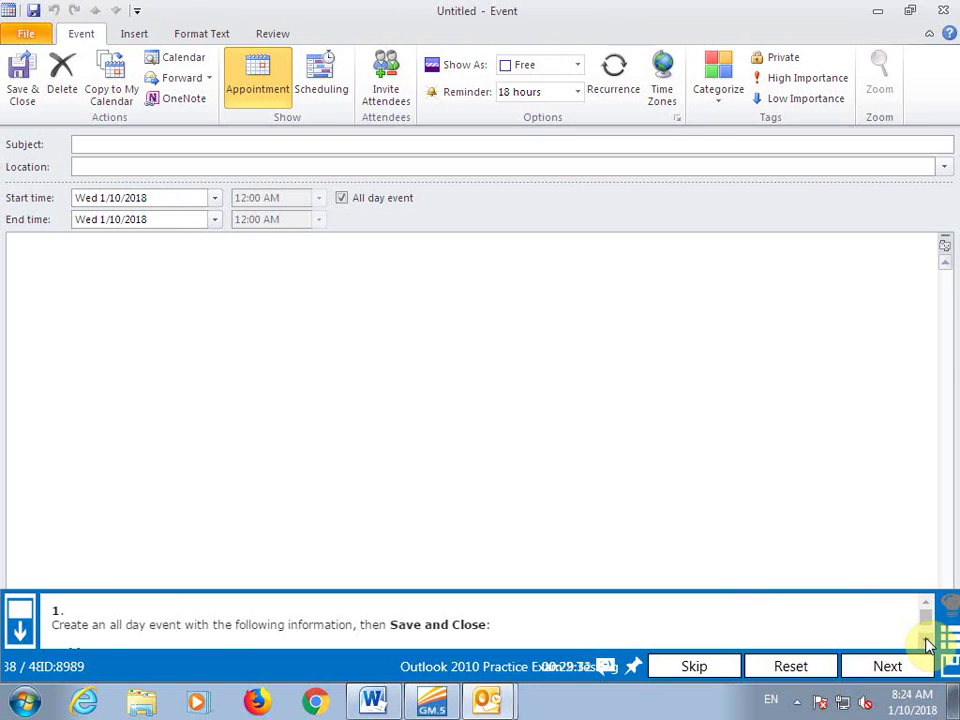
pyautogui.scroll(-2, 928, 645)
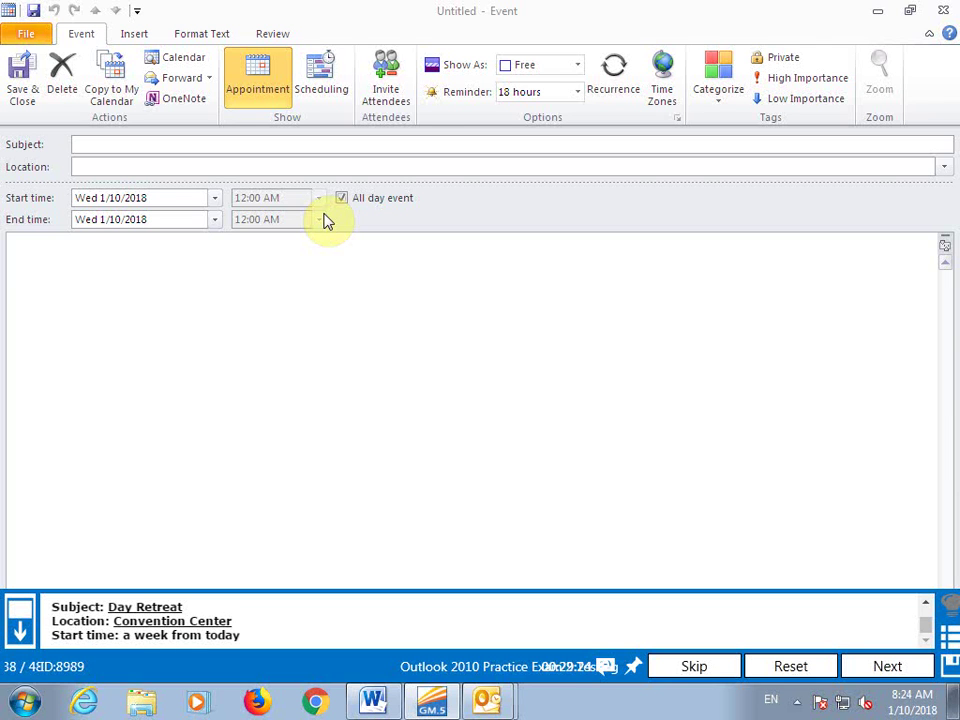
# Enter subject Day Retreat, location Convention Center, date January 17, 2018, then save, close and submit
pyautogui.click(340, 147)
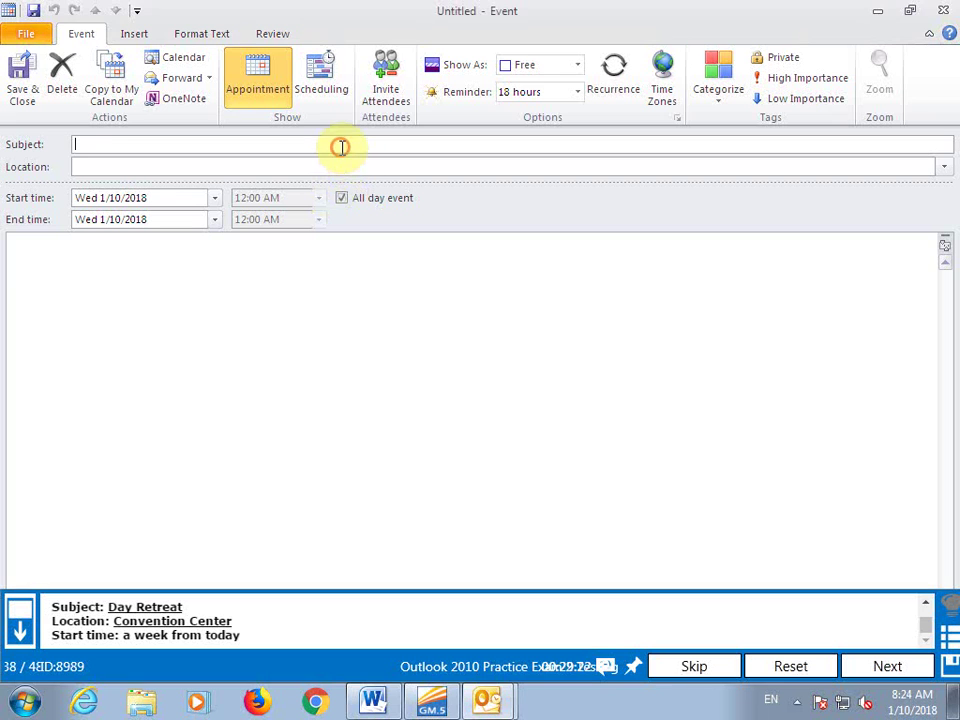
pyautogui.write('Day Retreat')
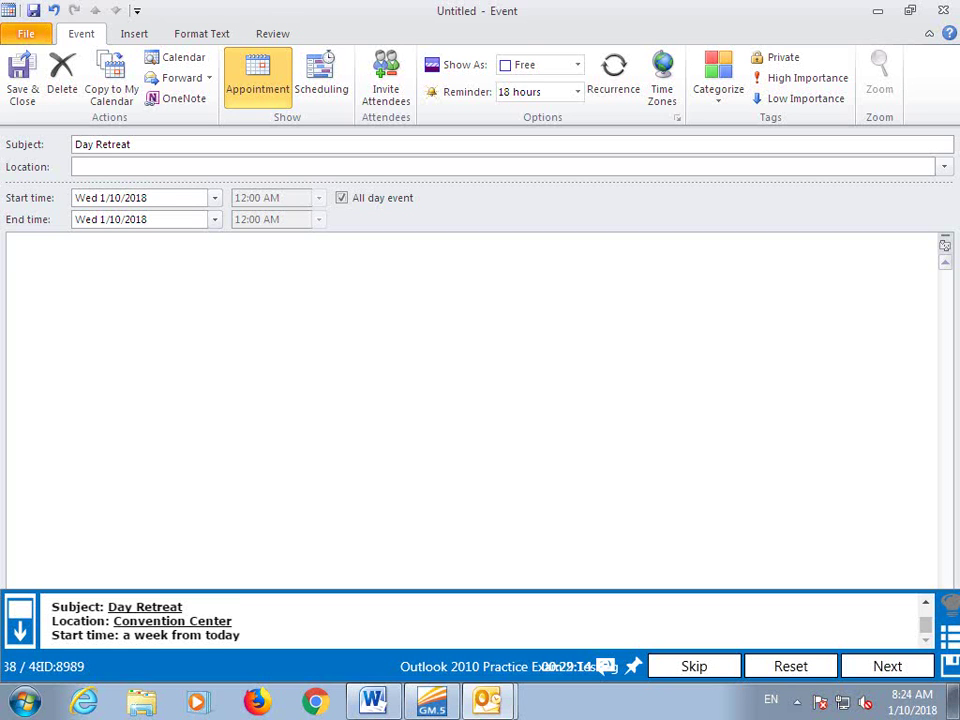
pyautogui.click(287, 170)
pyautogui.write('Convention Center')
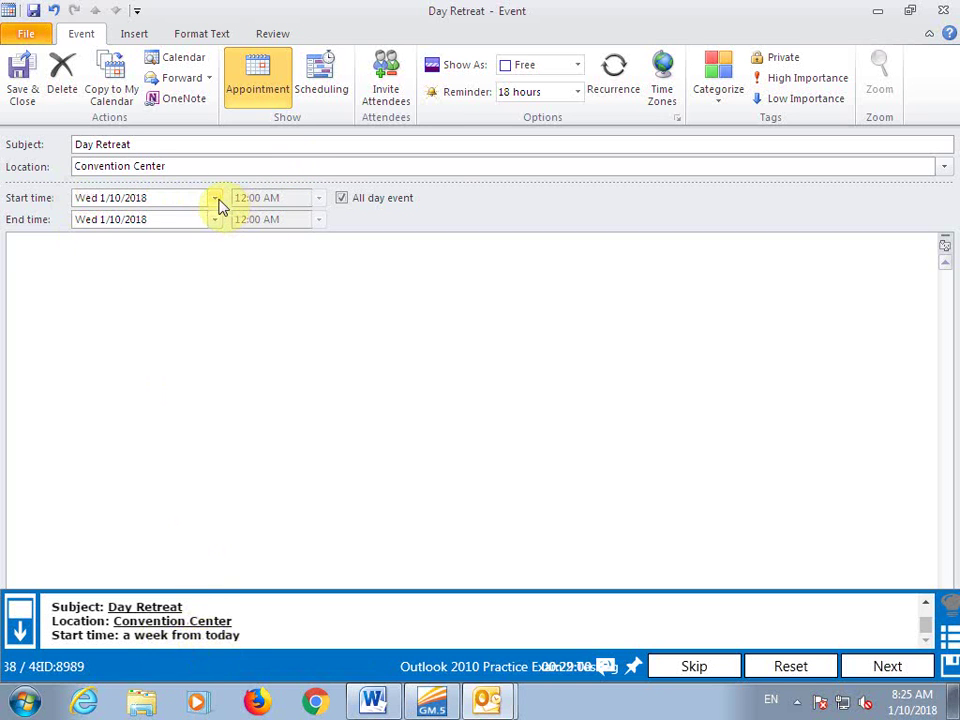
pyautogui.click(215, 199)
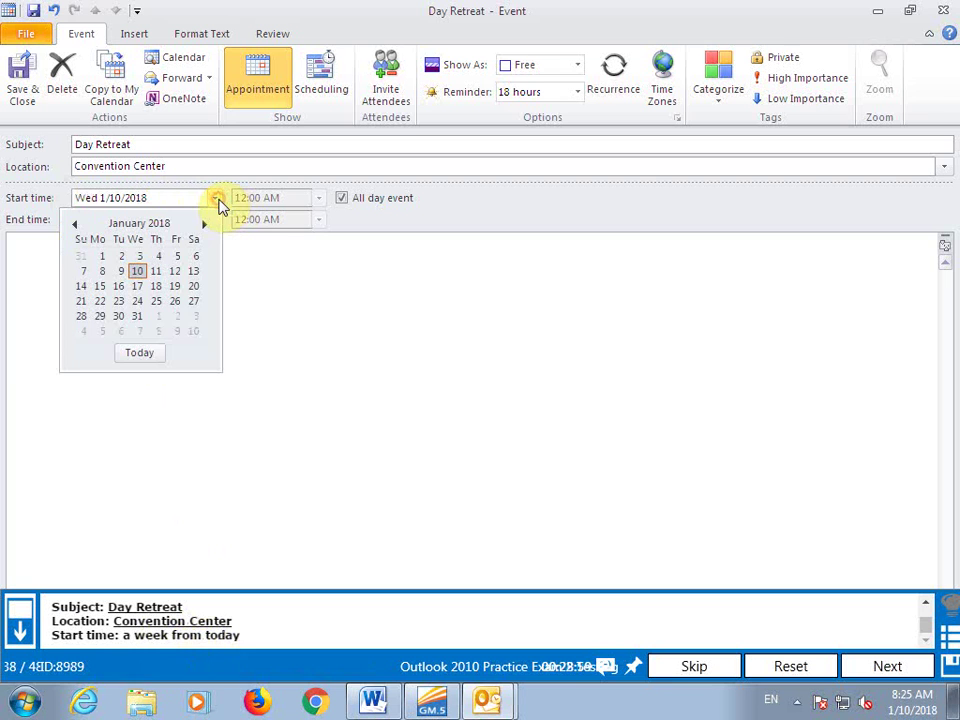
pyautogui.click(137, 286)
pyautogui.click(442, 408)
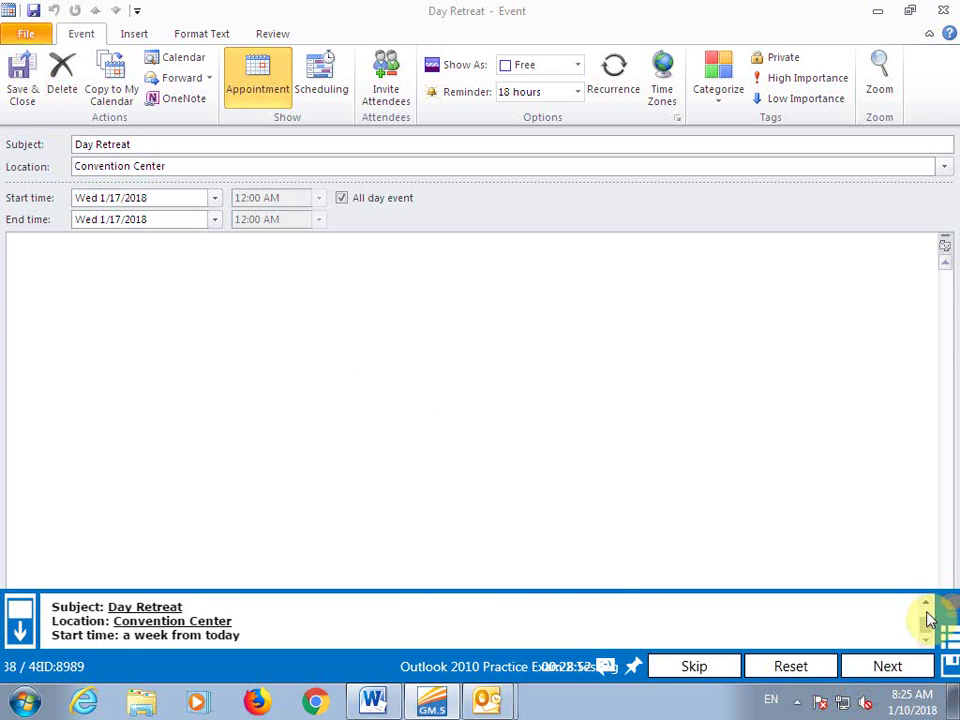
pyautogui.click(926, 612)
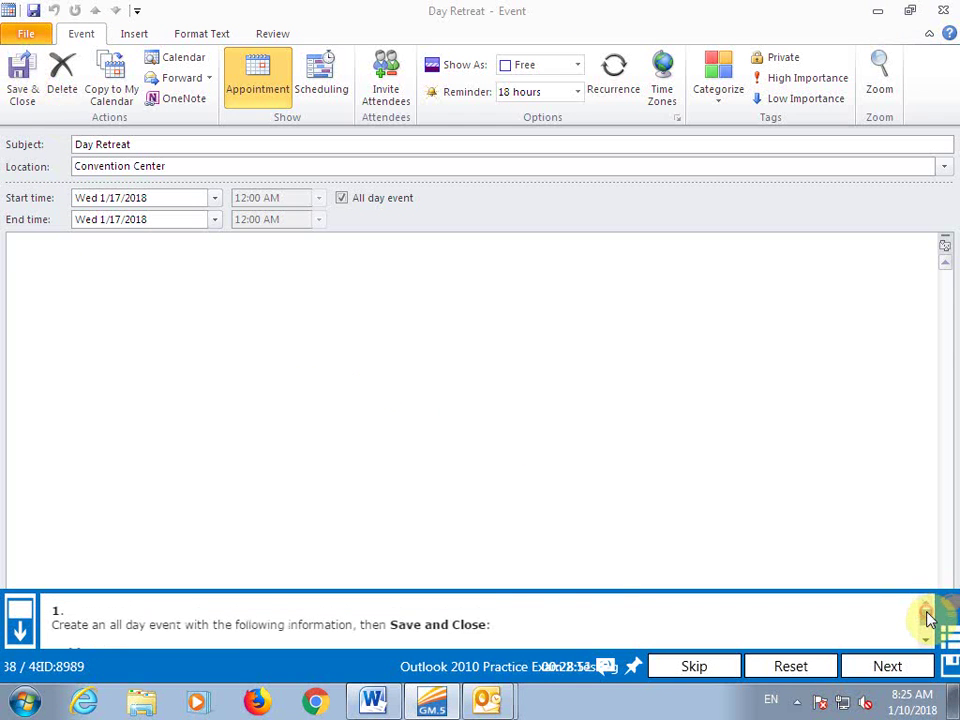
pyautogui.click(22, 78)
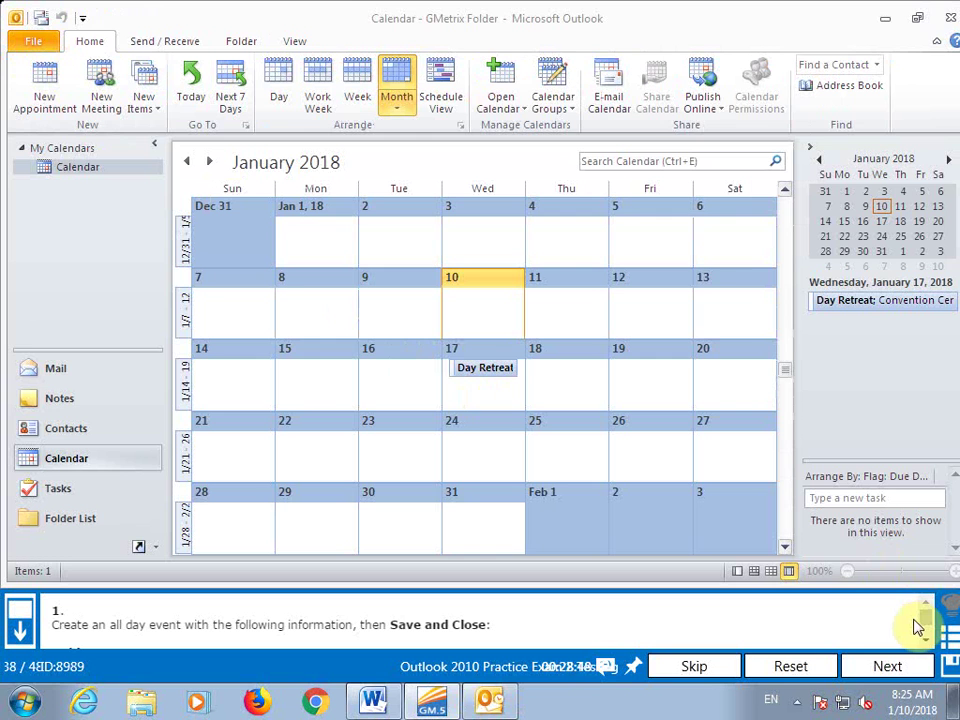
pyautogui.click(919, 676)
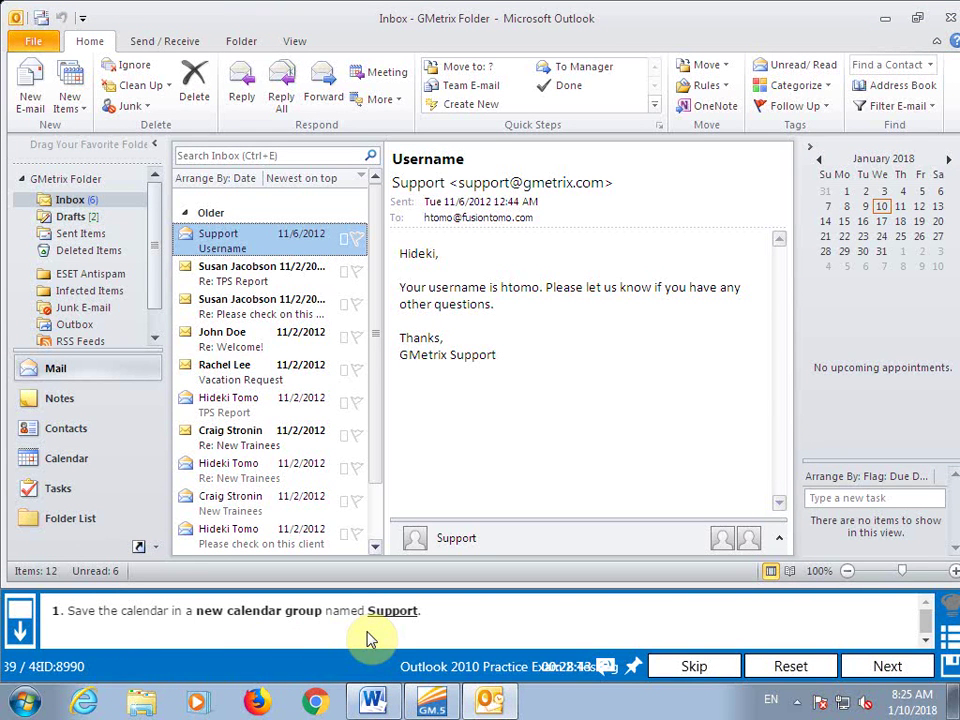
# In Calendar, save the current calendar as a new calendar group named 'Support'
pyautogui.click(72, 456)
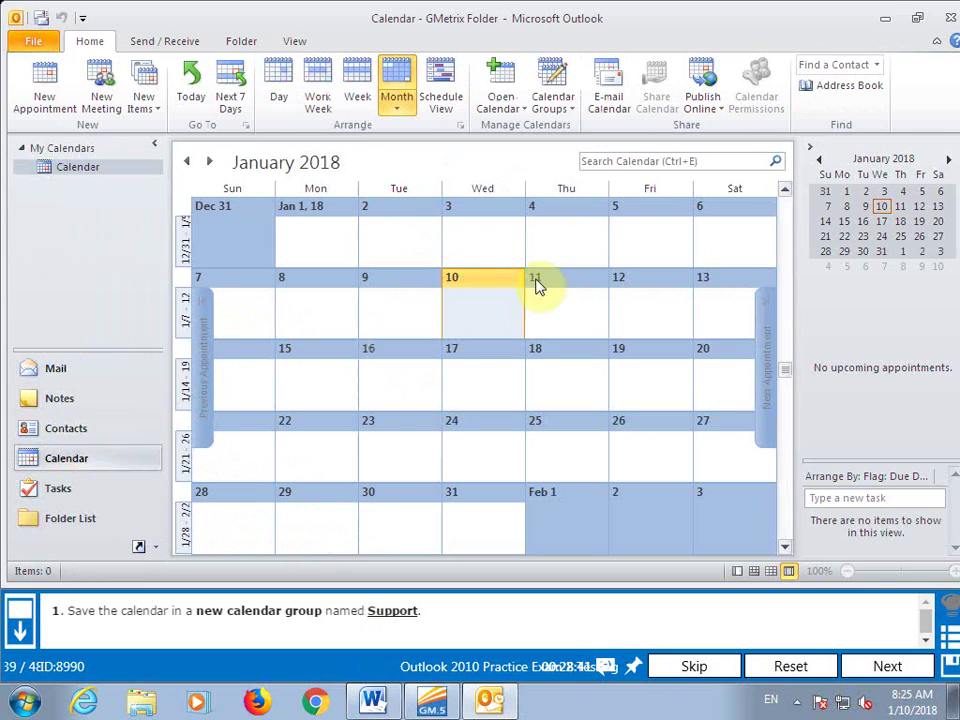
pyautogui.click(560, 106)
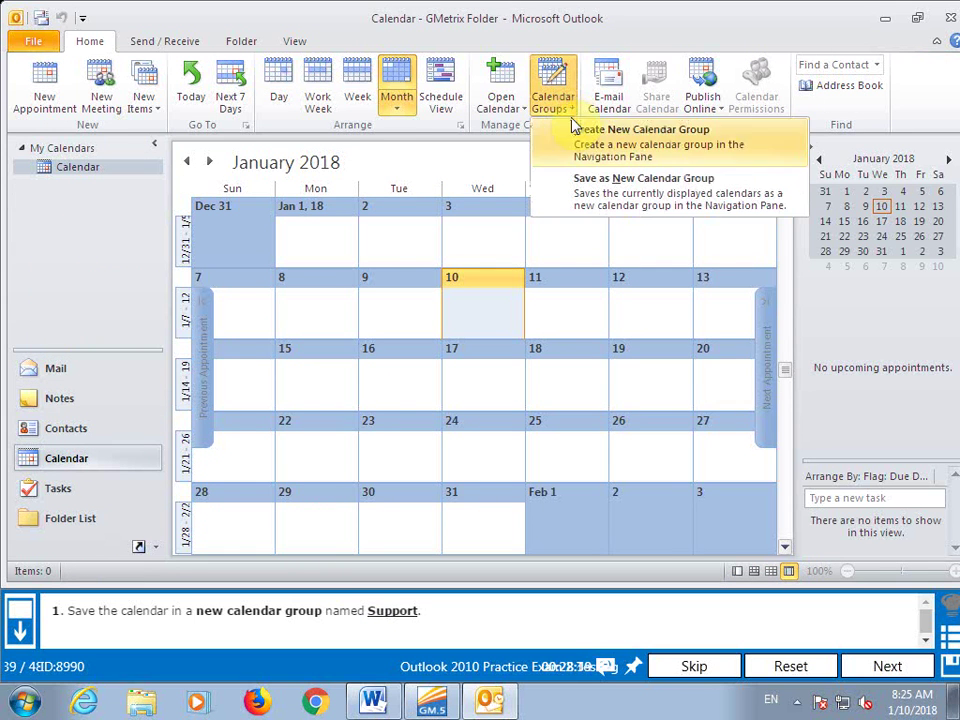
pyautogui.click(602, 190)
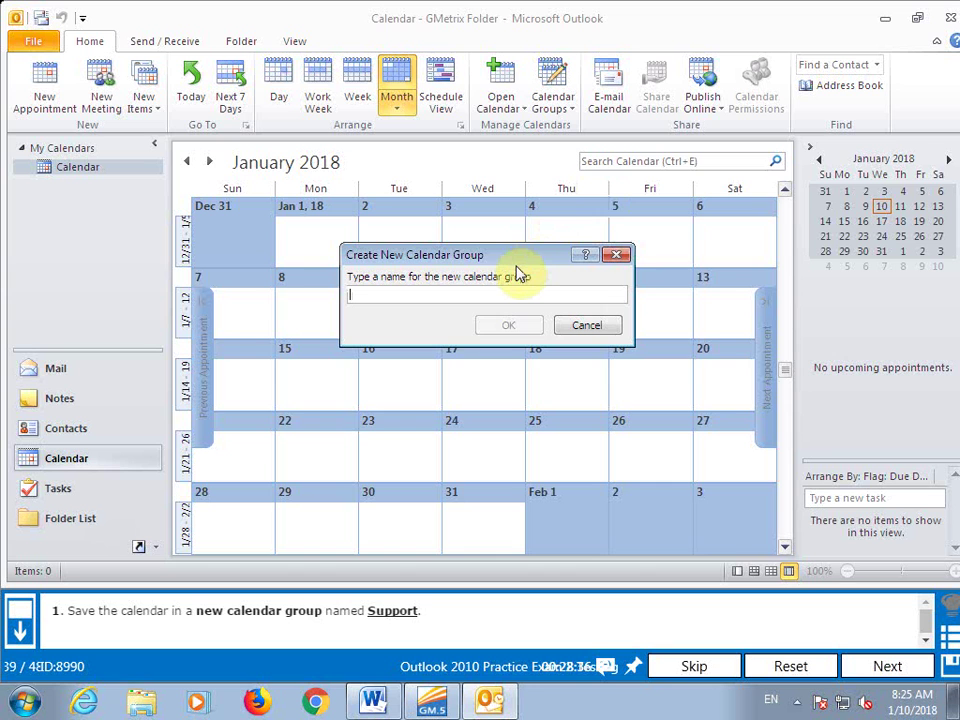
pyautogui.write('Support')
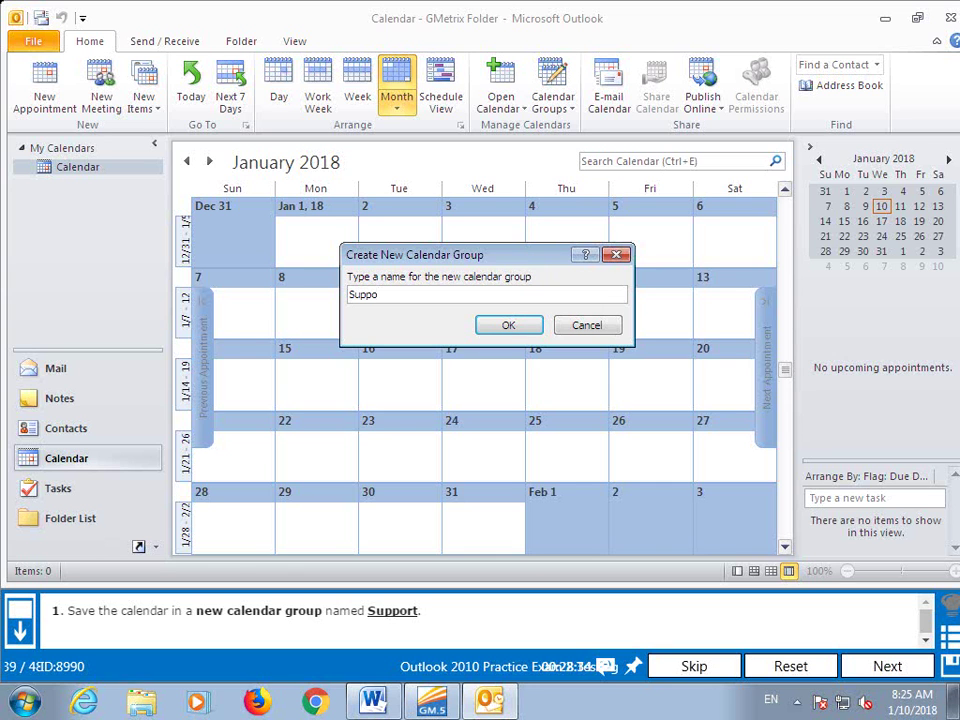
pyautogui.click(499, 325)
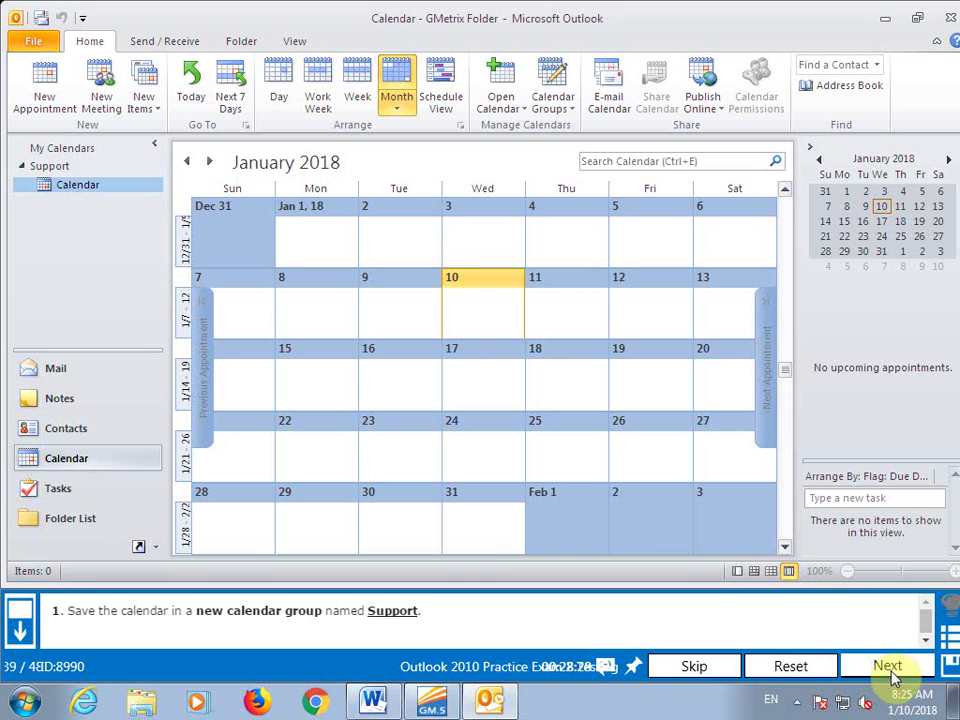
# Submit the previous task and give today's 11:00 AM Important appointment a 15-minute reminder
pyautogui.click(887, 666)
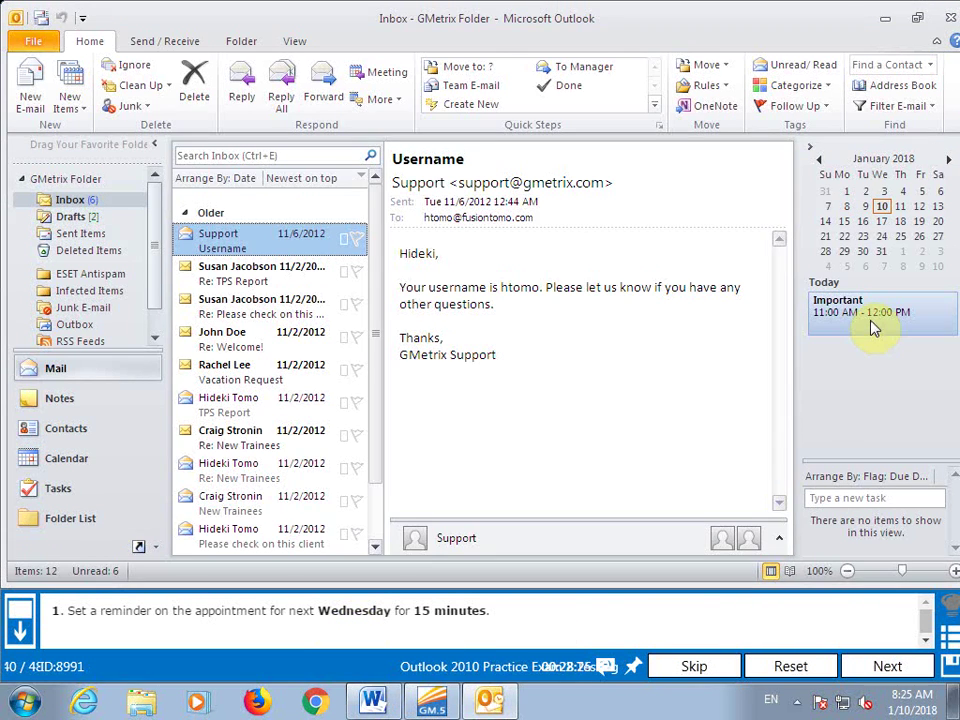
pyautogui.click(870, 316)
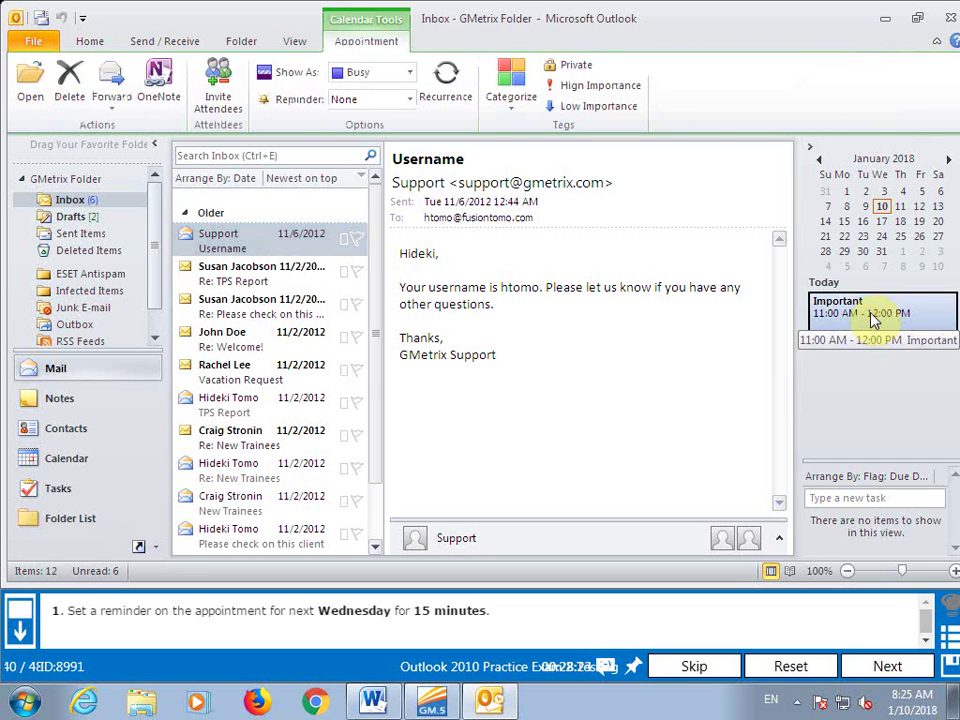
pyautogui.click(409, 99)
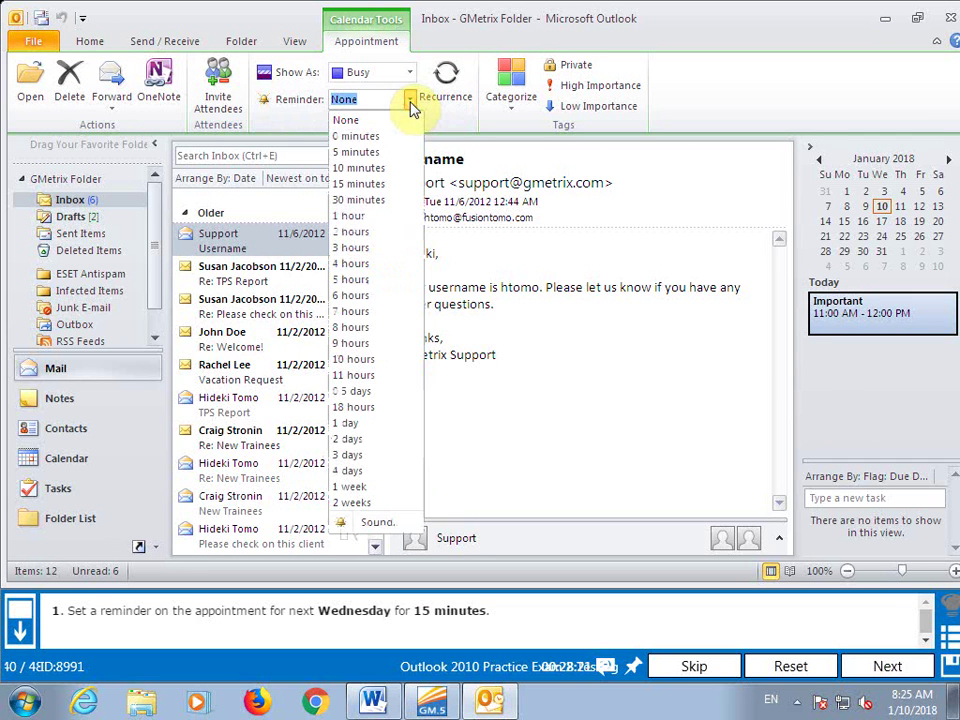
pyautogui.click(377, 183)
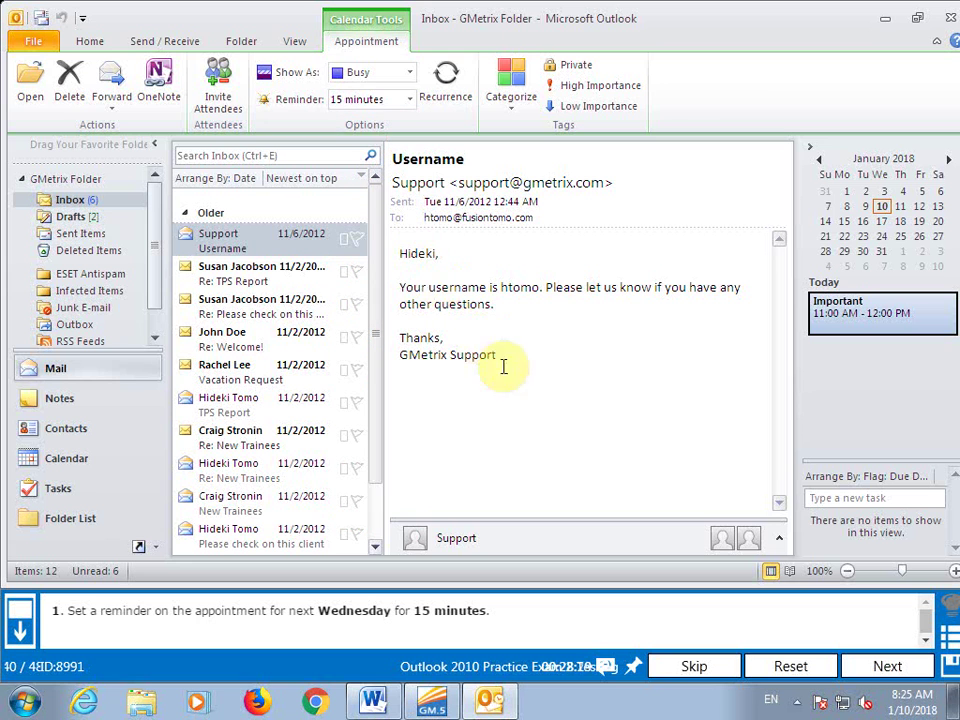
pyautogui.click(597, 418)
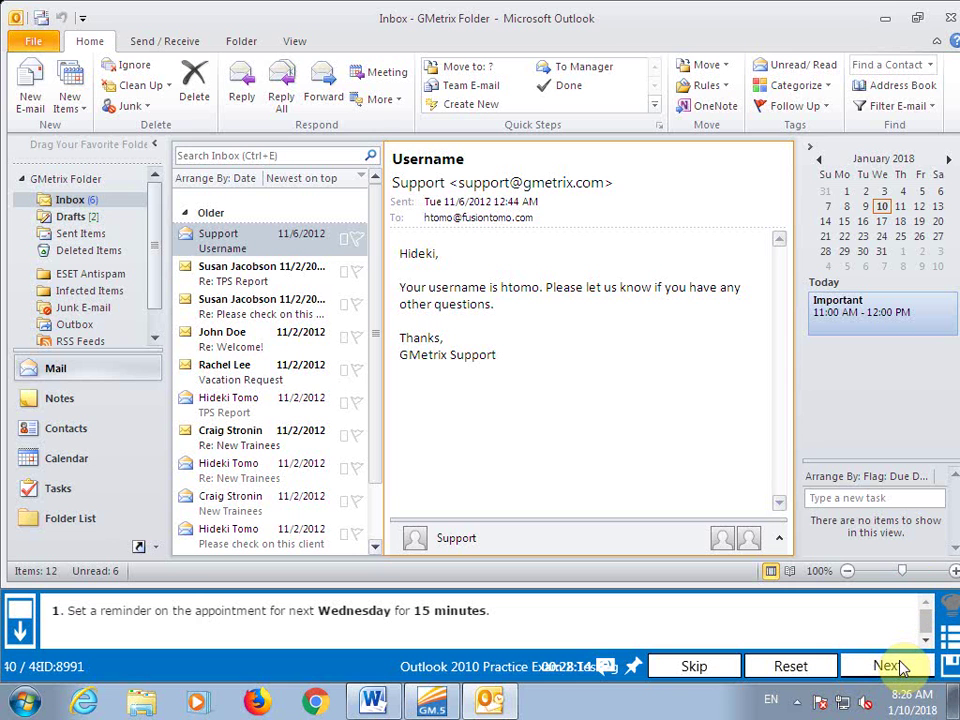
# Reschedule tomorrow's Important appointment to start at 3:30 PM, save it, and submit the task
pyautogui.click(902, 667)
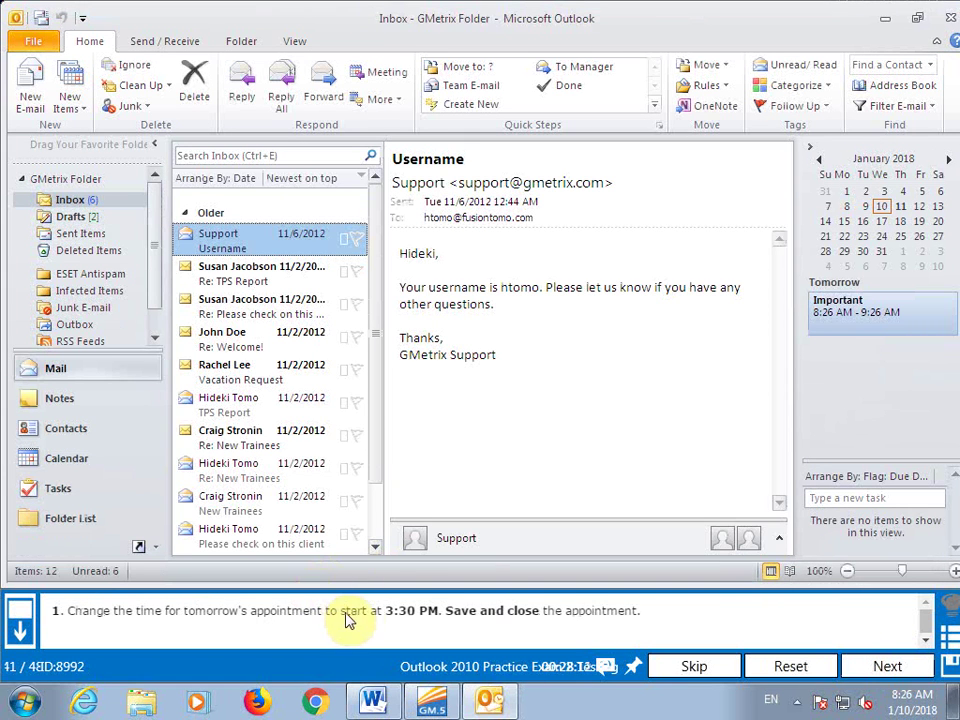
pyautogui.click(840, 318)
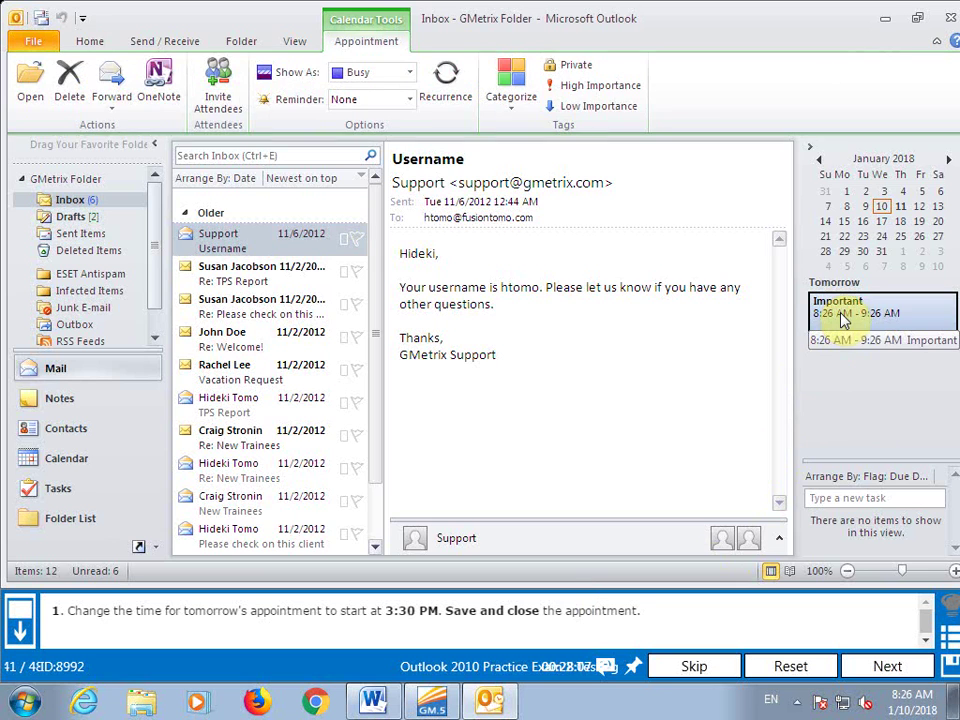
pyautogui.doubleClick(840, 318)
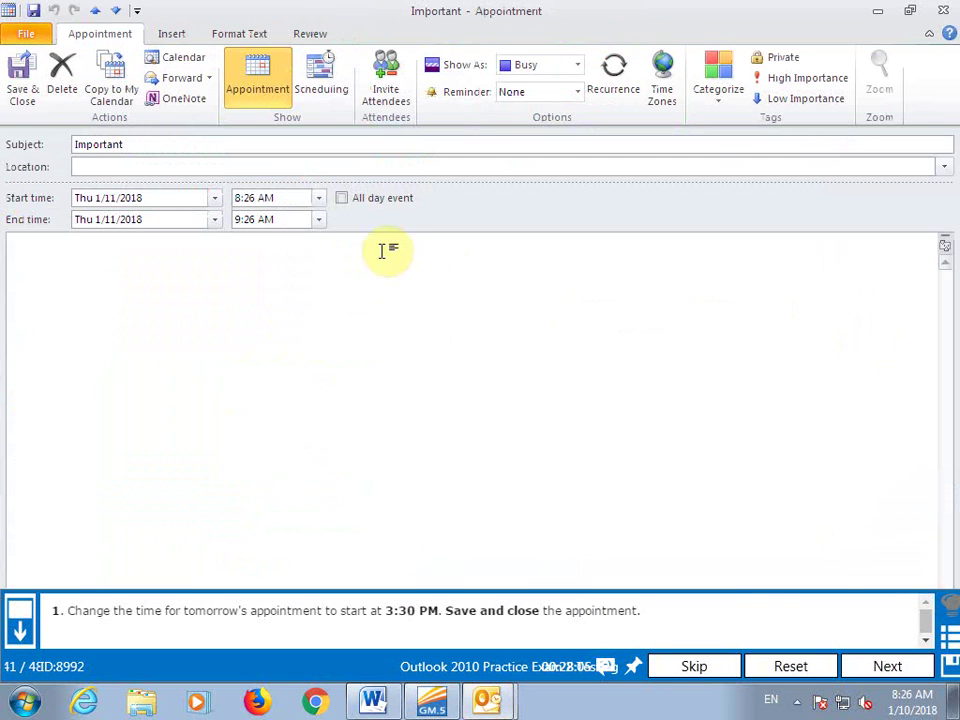
pyautogui.click(318, 198)
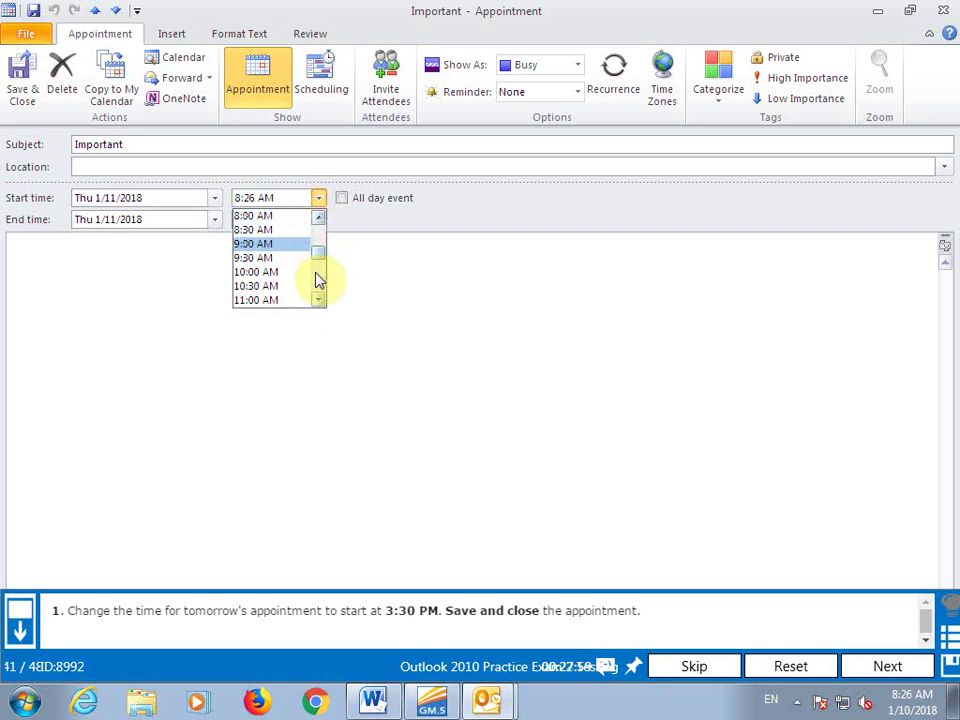
pyautogui.click(318, 301)
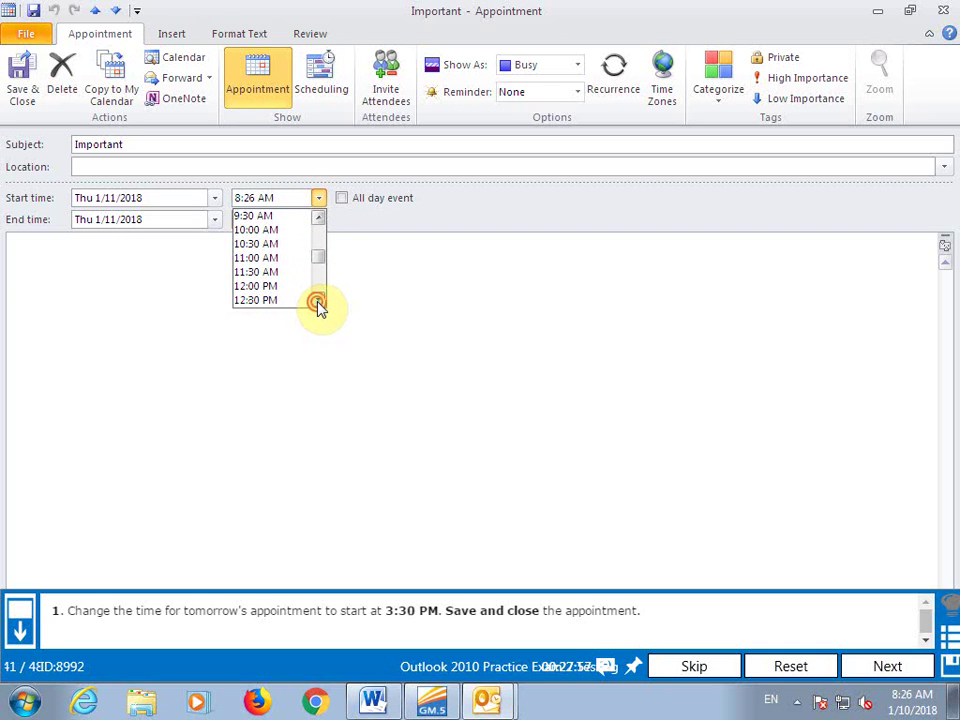
pyautogui.click(318, 301)
pyautogui.click(318, 301)
pyautogui.click(318, 301)
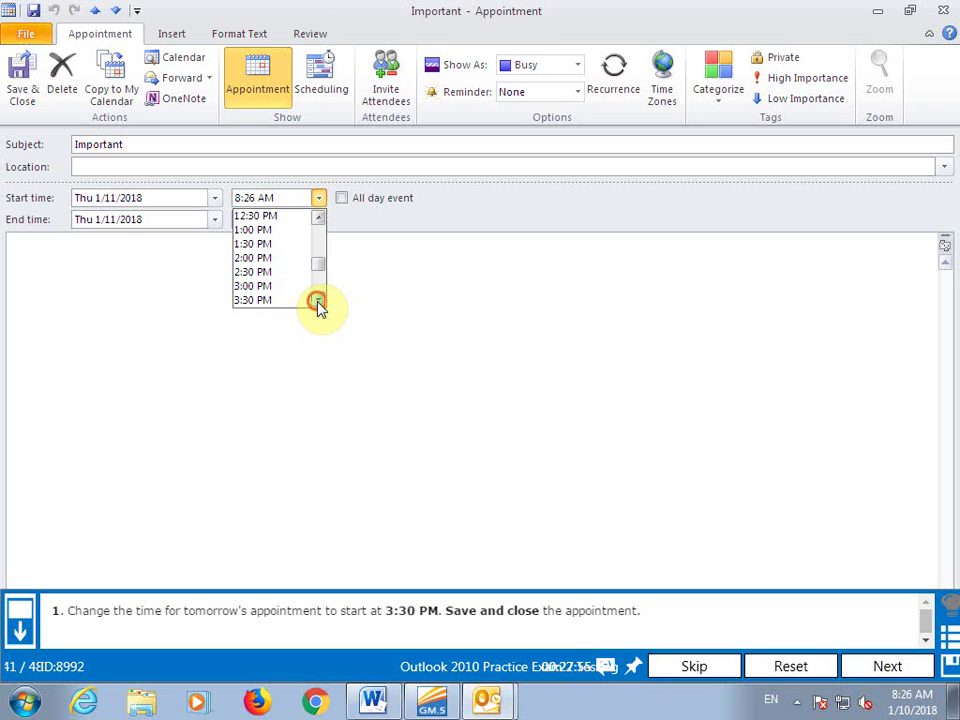
pyautogui.click(252, 300)
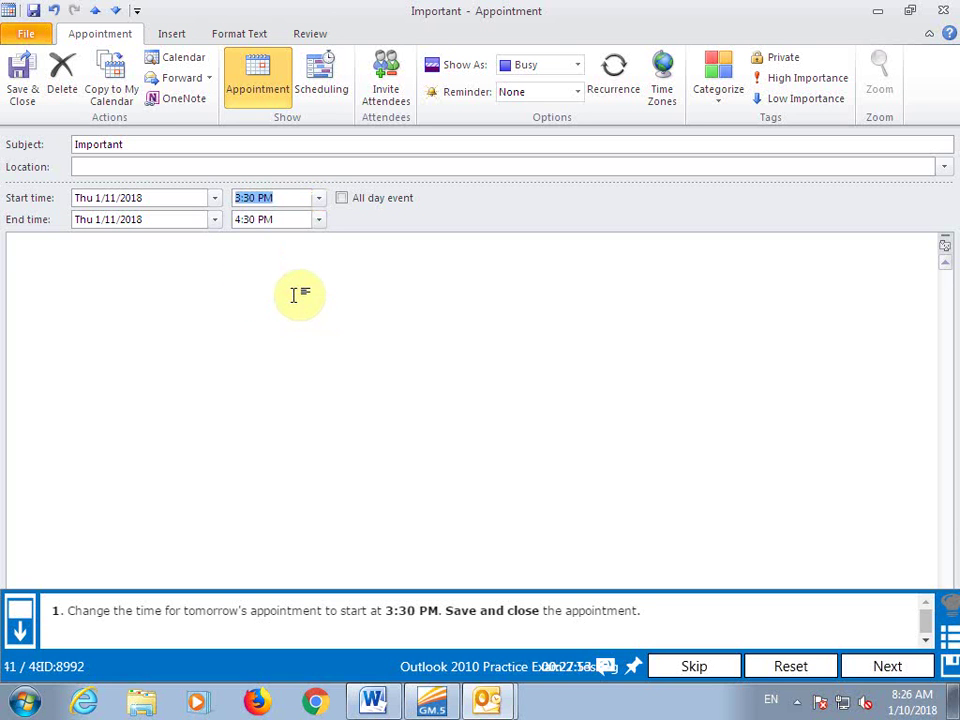
pyautogui.click(22, 80)
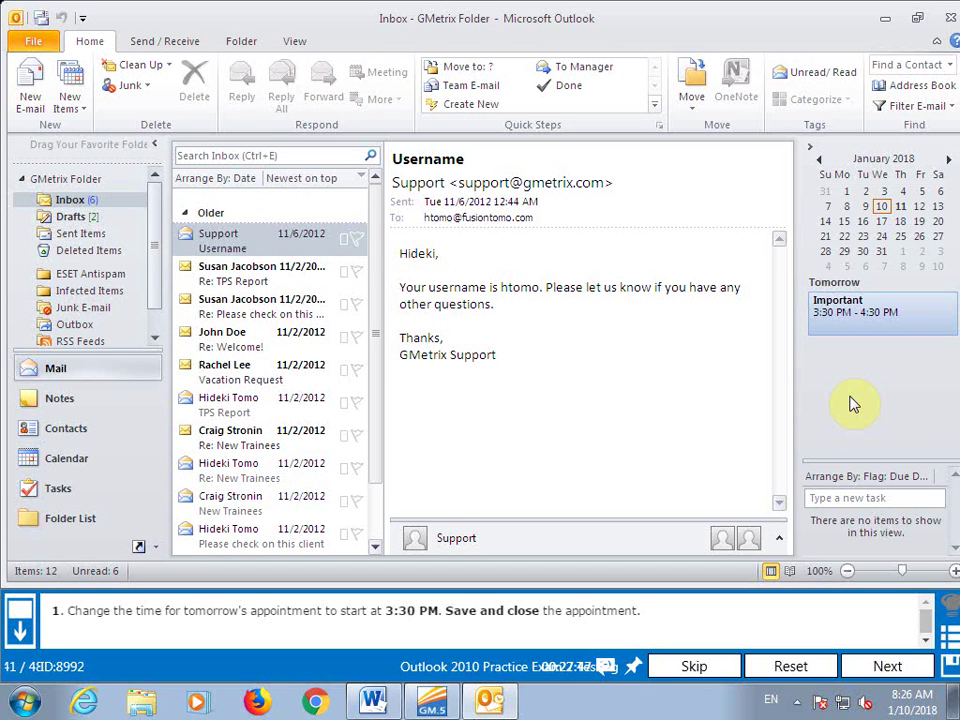
pyautogui.click(900, 668)
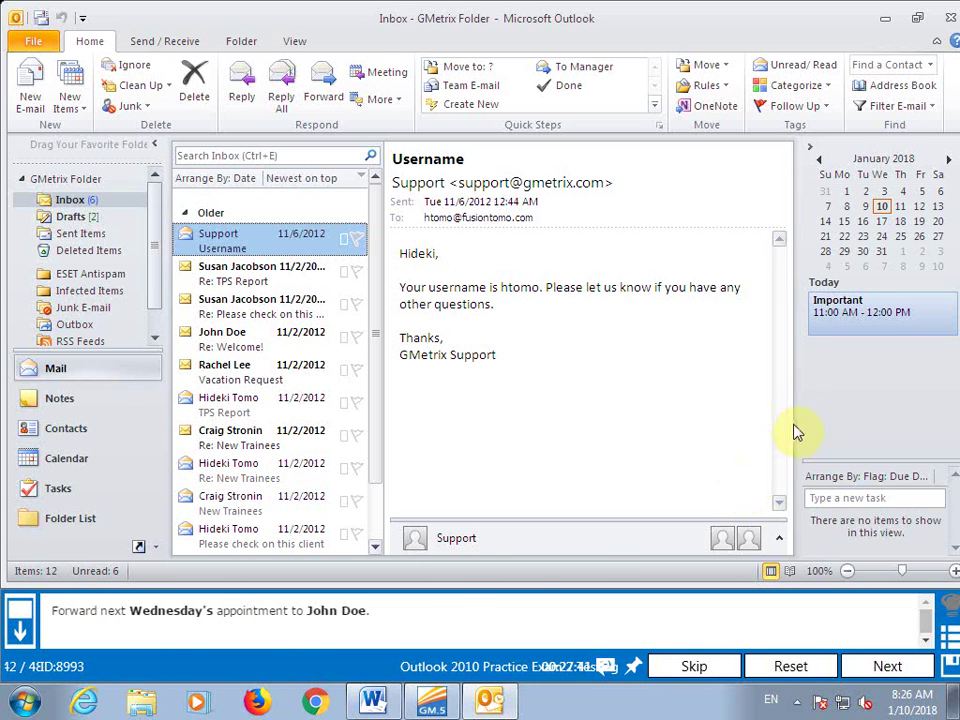
# Forward the Important appointment to the requested contact from the address book, send it, and submit
pyautogui.click(870, 313)
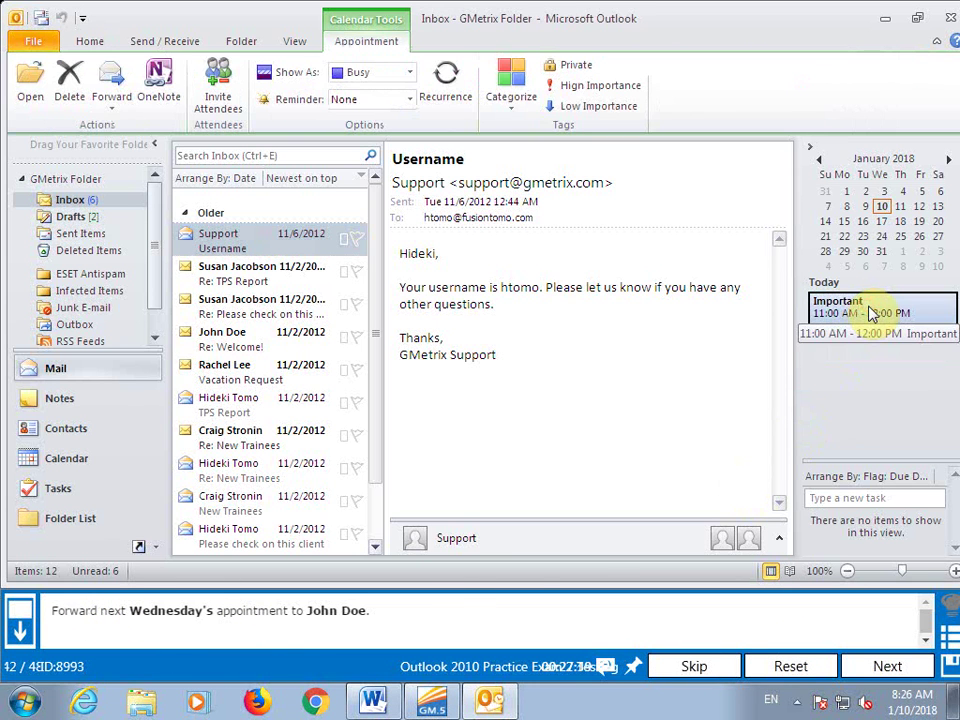
pyautogui.click(111, 80)
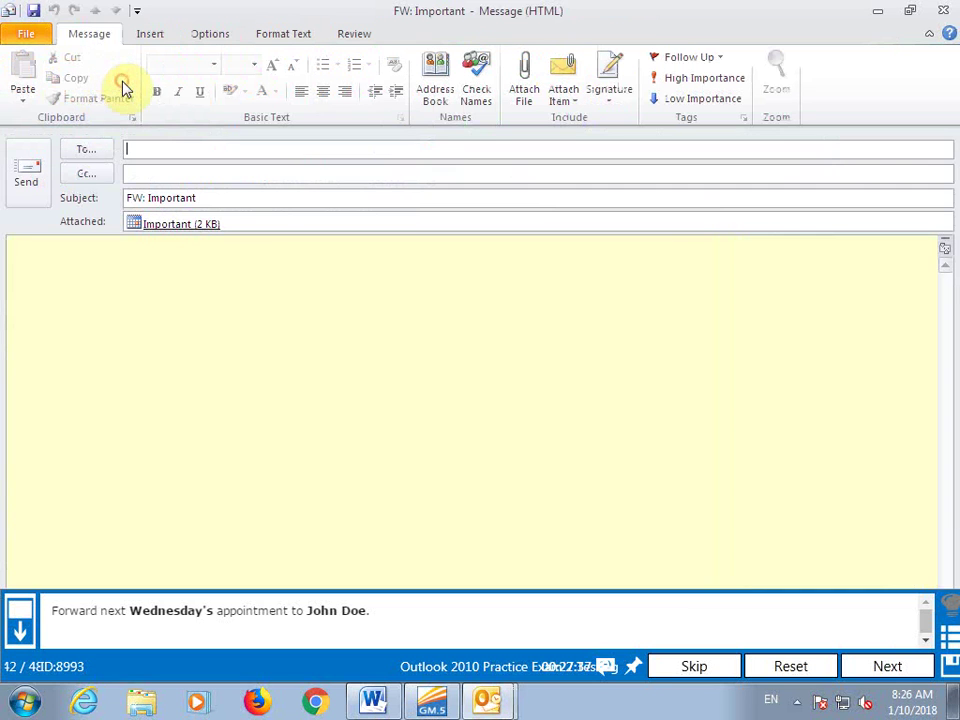
pyautogui.click(86, 150)
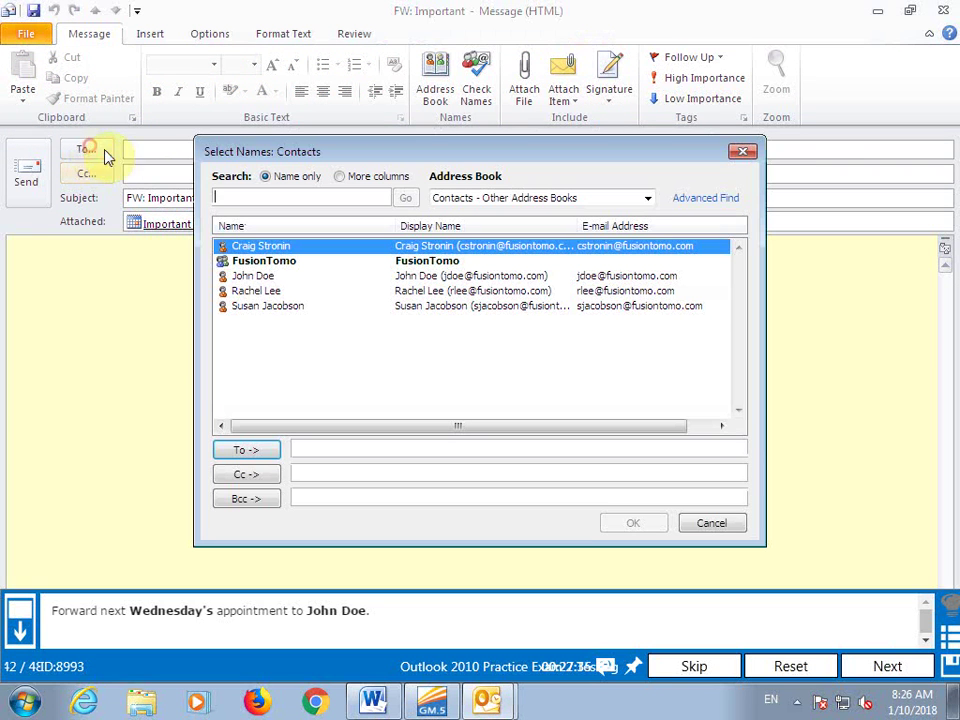
pyautogui.click(253, 276)
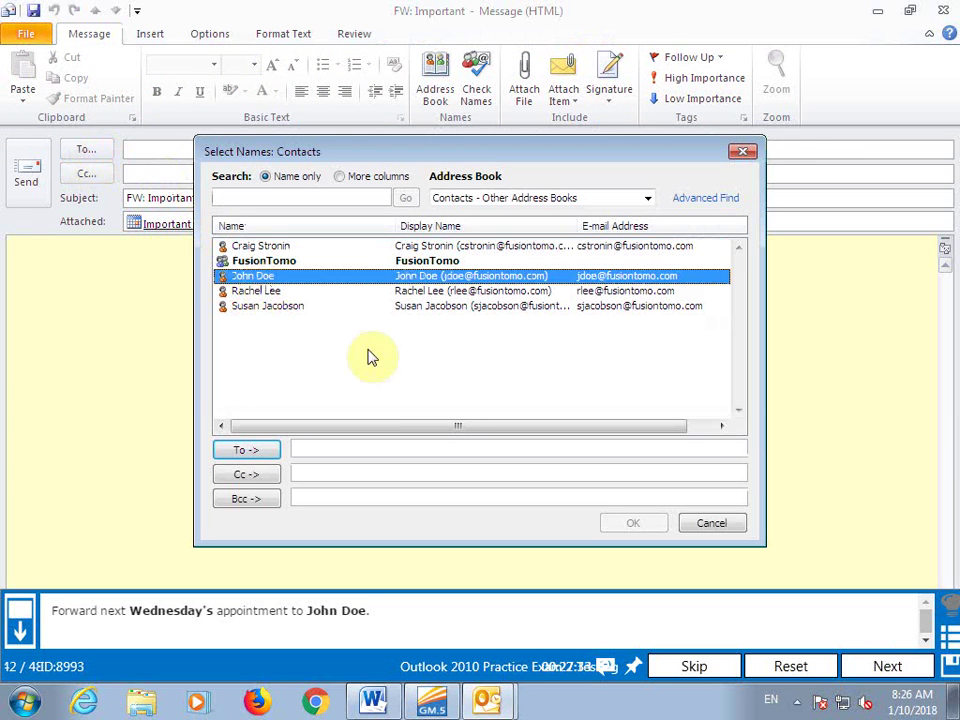
pyautogui.click(257, 451)
pyautogui.click(620, 523)
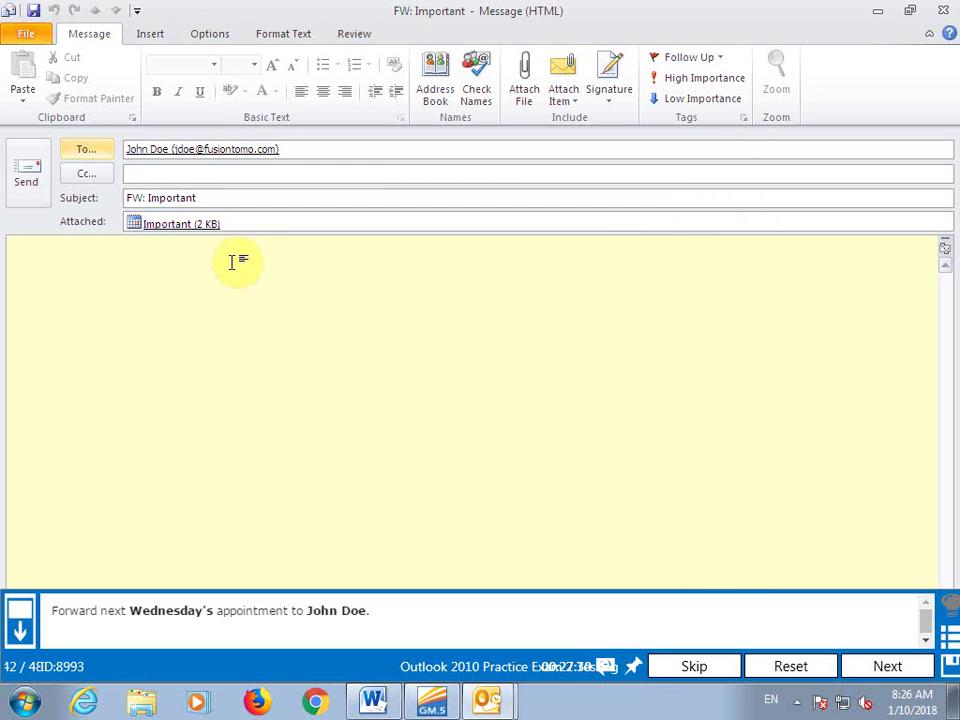
pyautogui.click(28, 180)
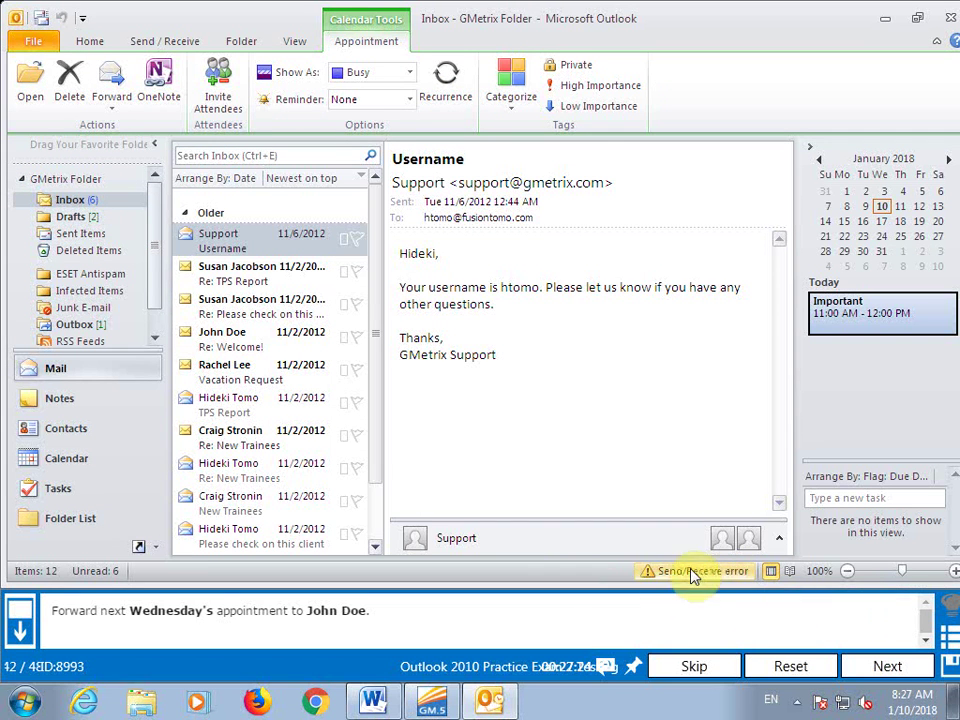
pyautogui.click(890, 666)
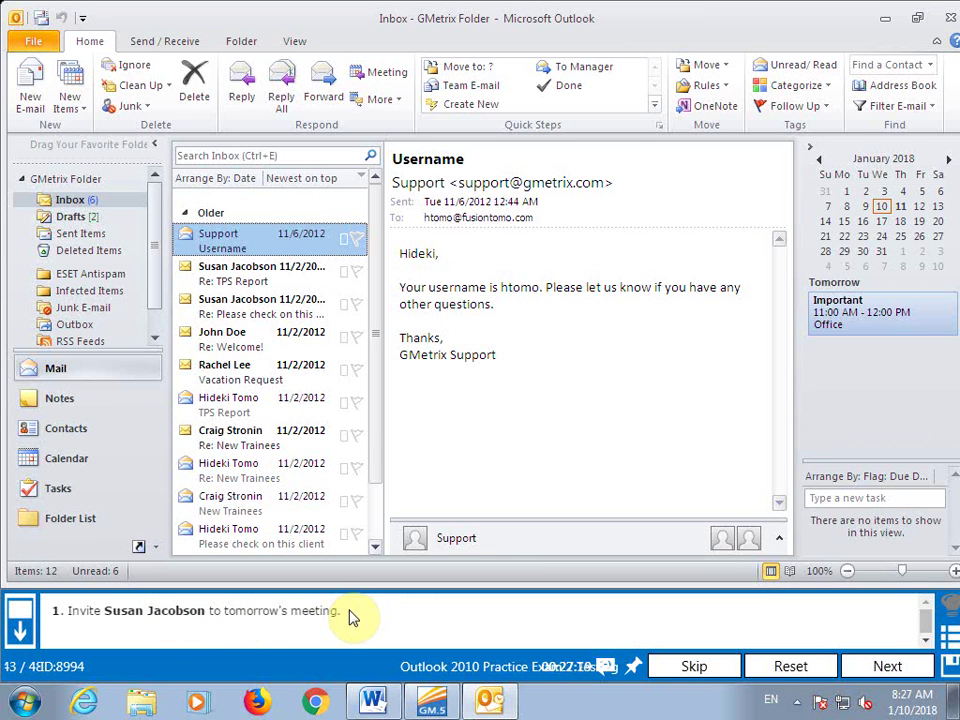
# Invite the requested contact as a required attendee to tomorrow's Important meeting, send, and submit
pyautogui.doubleClick(887, 318)
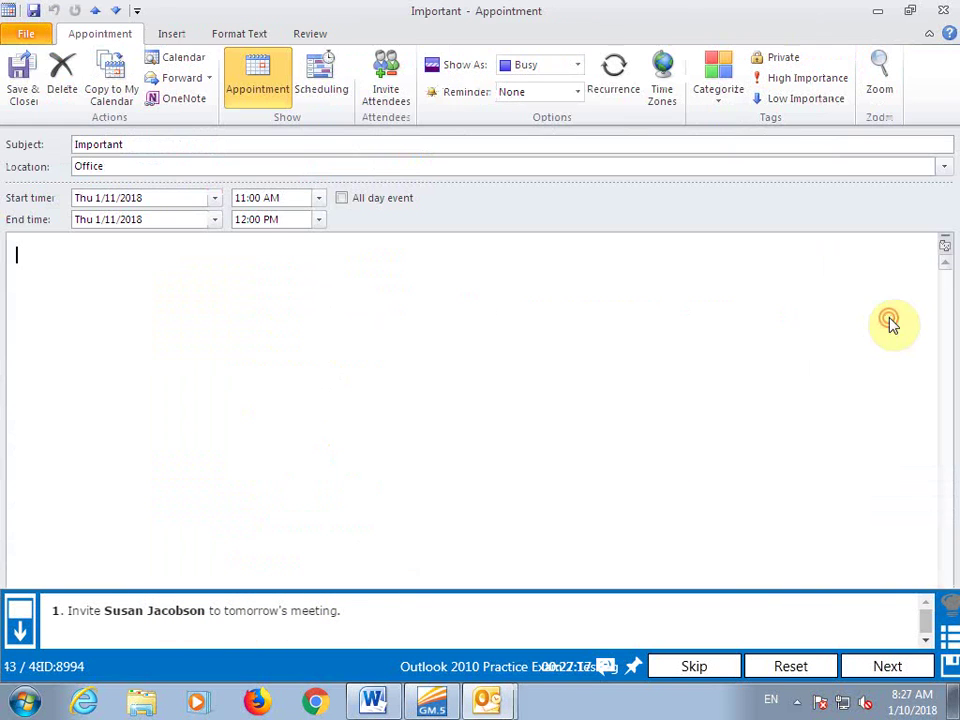
pyautogui.click(386, 92)
pyautogui.click(89, 169)
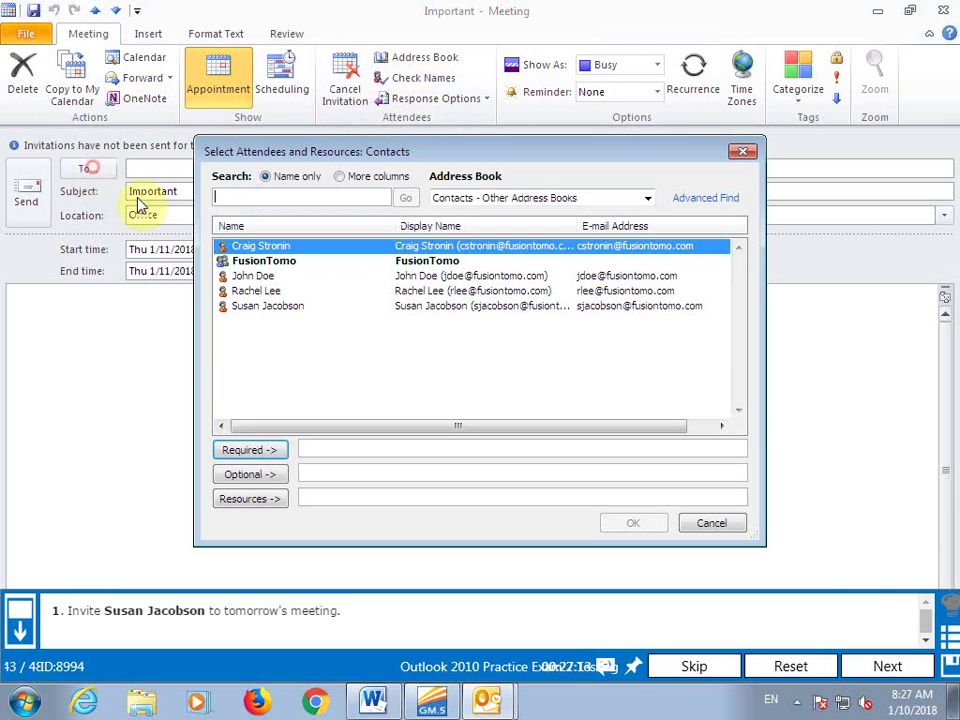
pyautogui.doubleClick(268, 306)
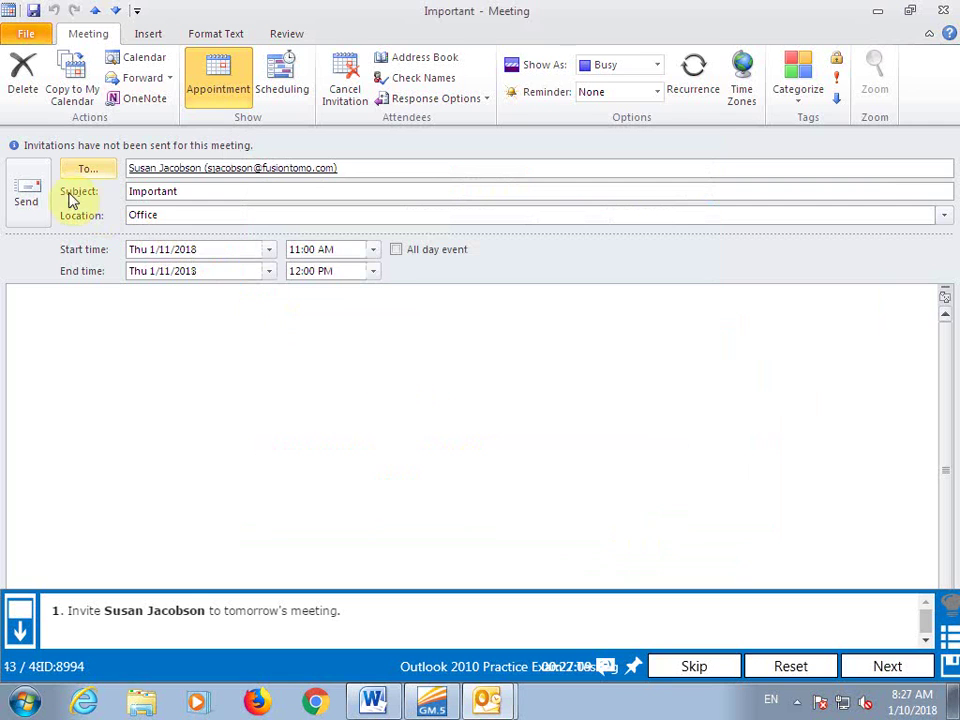
pyautogui.click(26, 192)
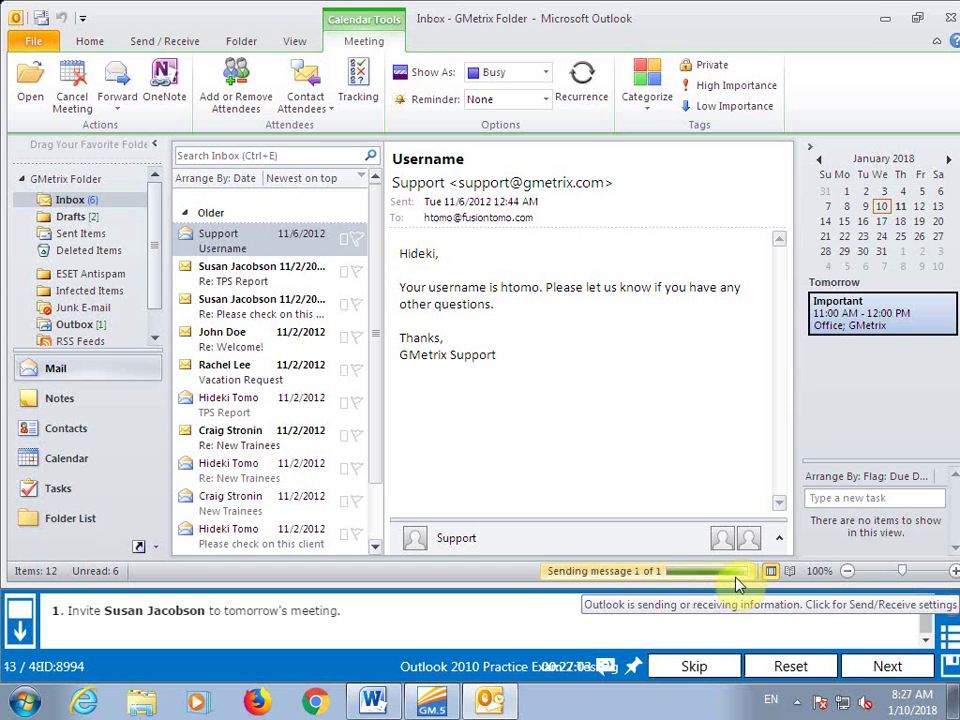
pyautogui.click(908, 672)
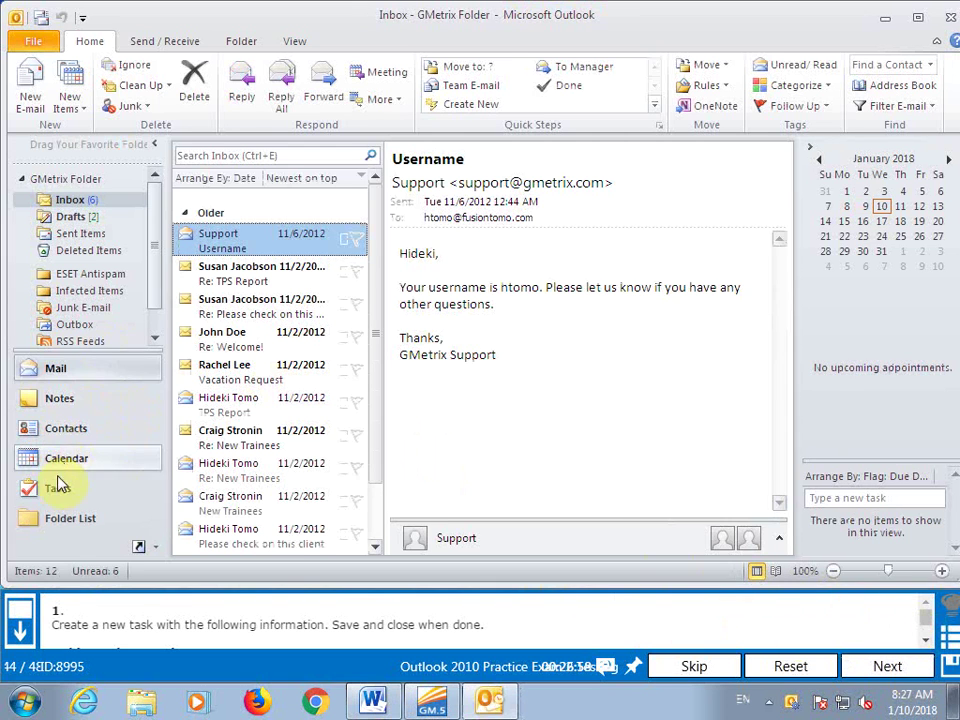
# Create a new task 'Clean Desk' due 1/11/2018 with Low priority
pyautogui.click(58, 488)
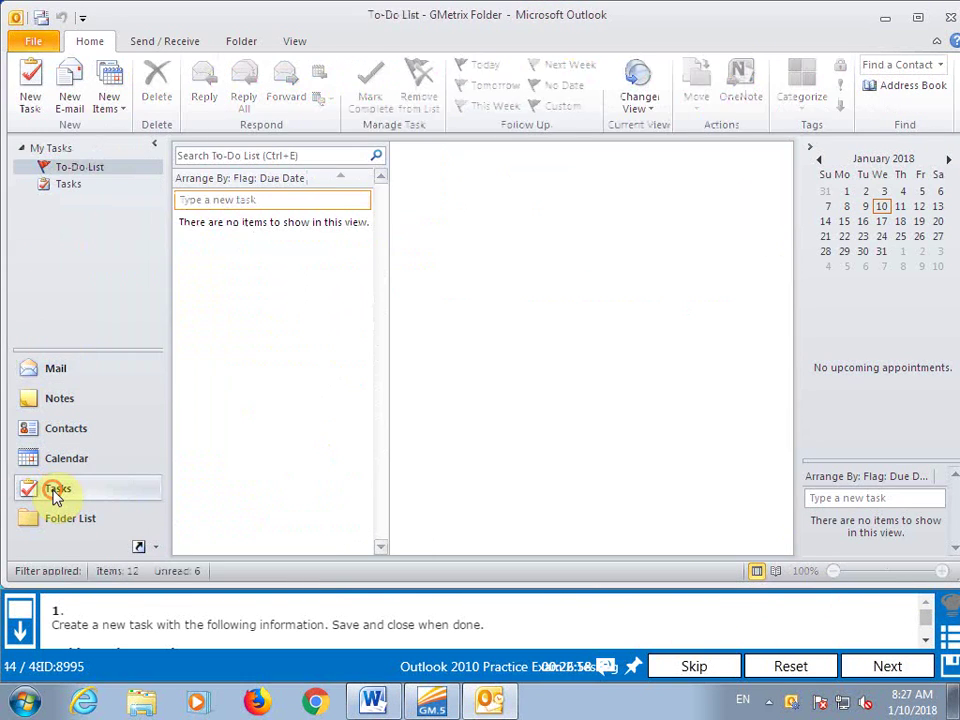
pyautogui.click(30, 80)
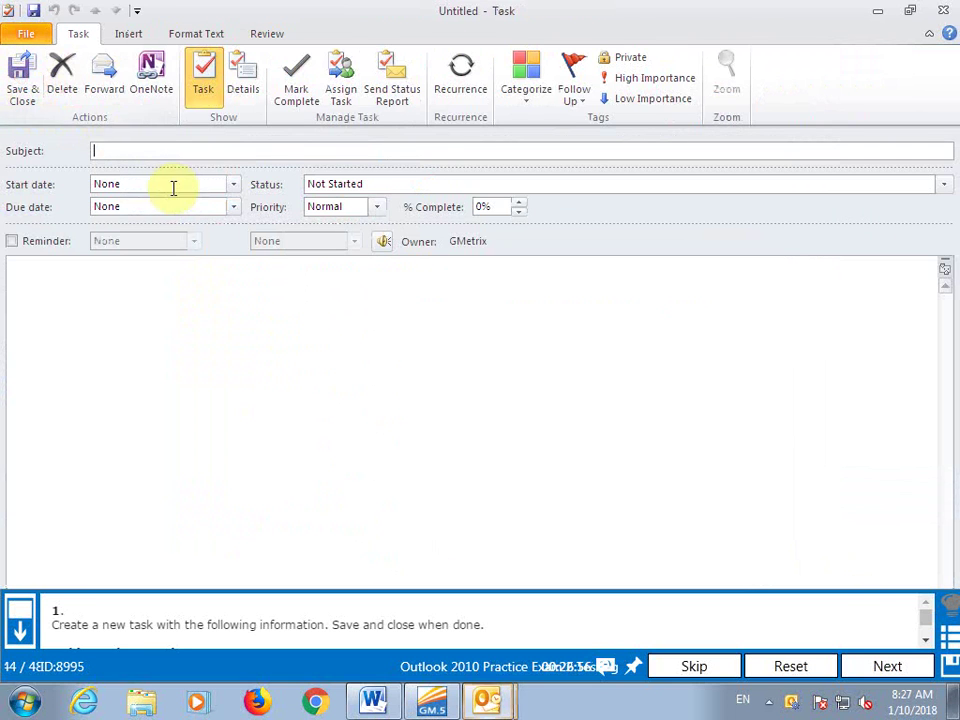
pyautogui.click(925, 637)
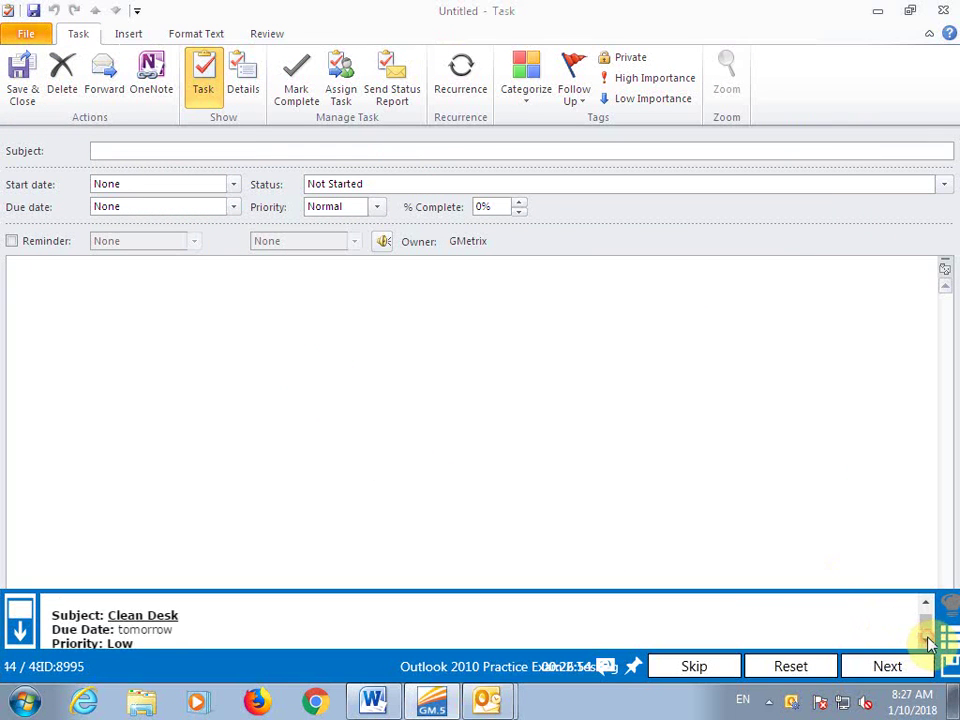
pyautogui.click(185, 146)
pyautogui.write('Clean Desk')
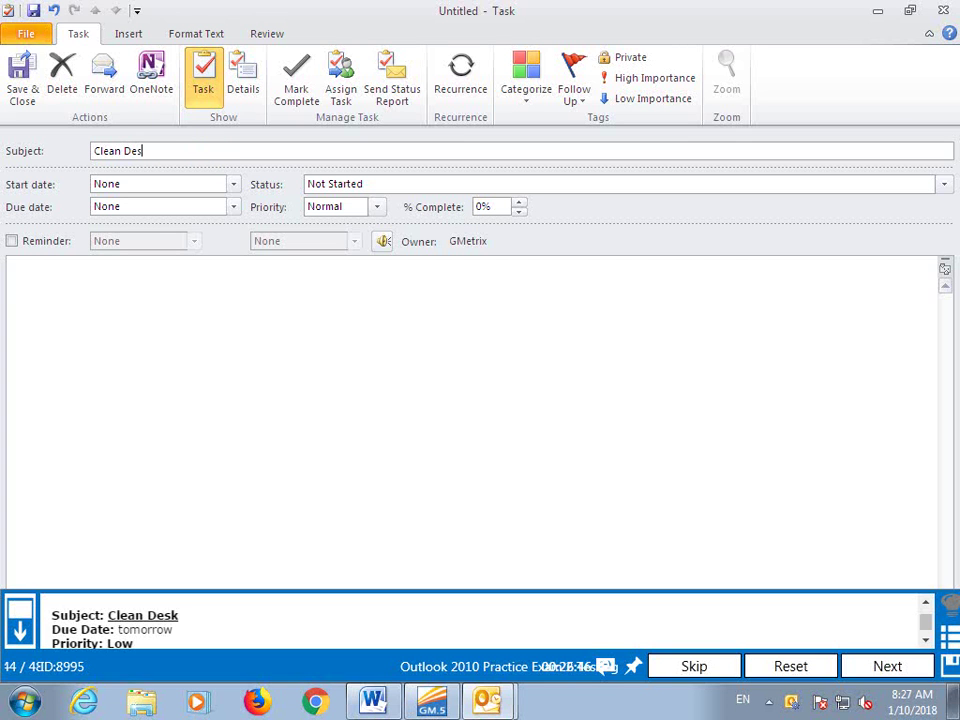
pyautogui.click(234, 207)
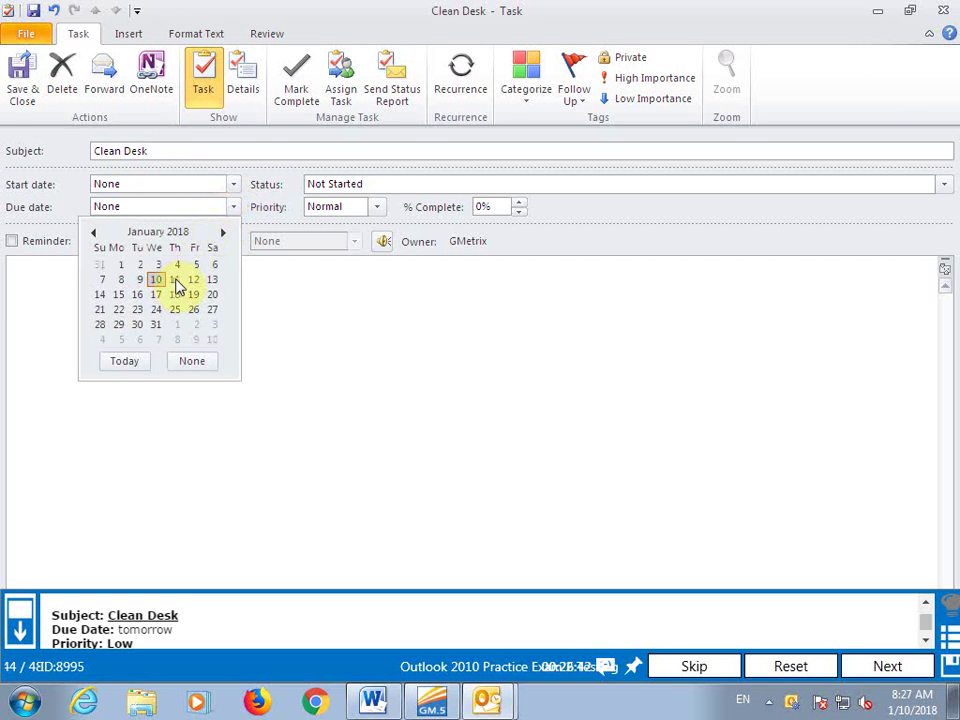
pyautogui.click(176, 219)
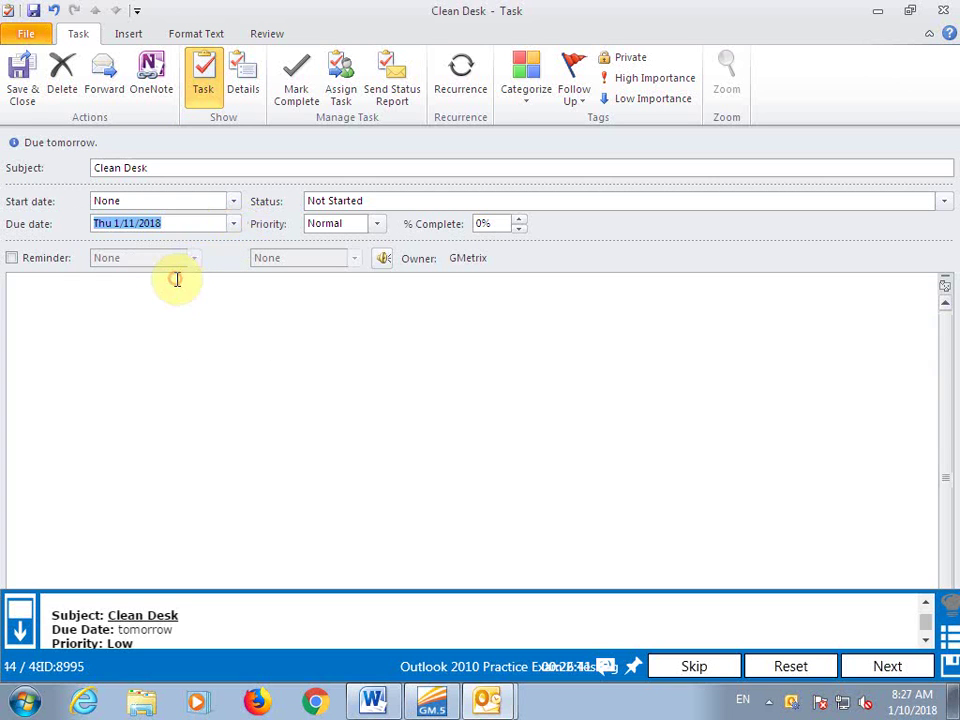
pyautogui.click(379, 230)
pyautogui.click(334, 241)
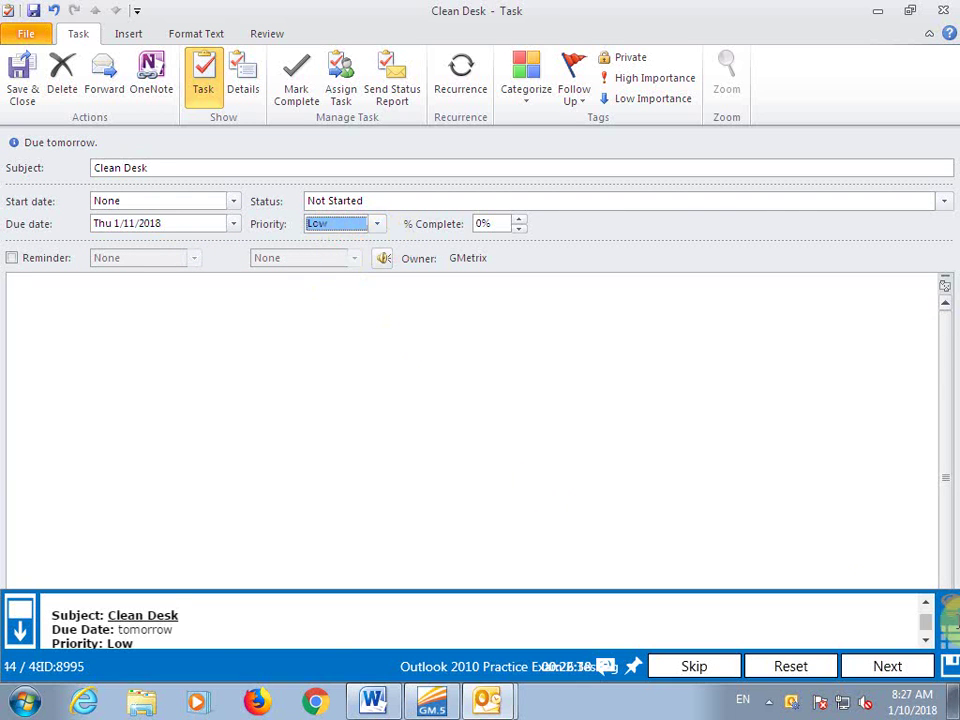
# Add the body 'Get desk clean before vacation', save the task, and submit it
pyautogui.click(926, 641)
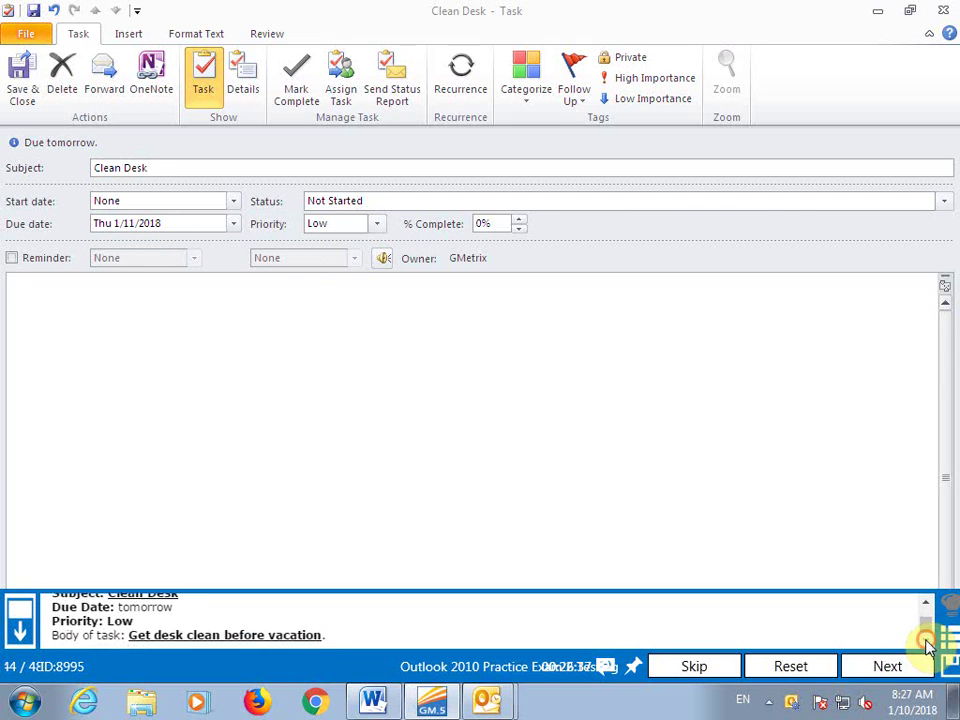
pyautogui.click(277, 476)
pyautogui.write('Get desk clean before vacation')
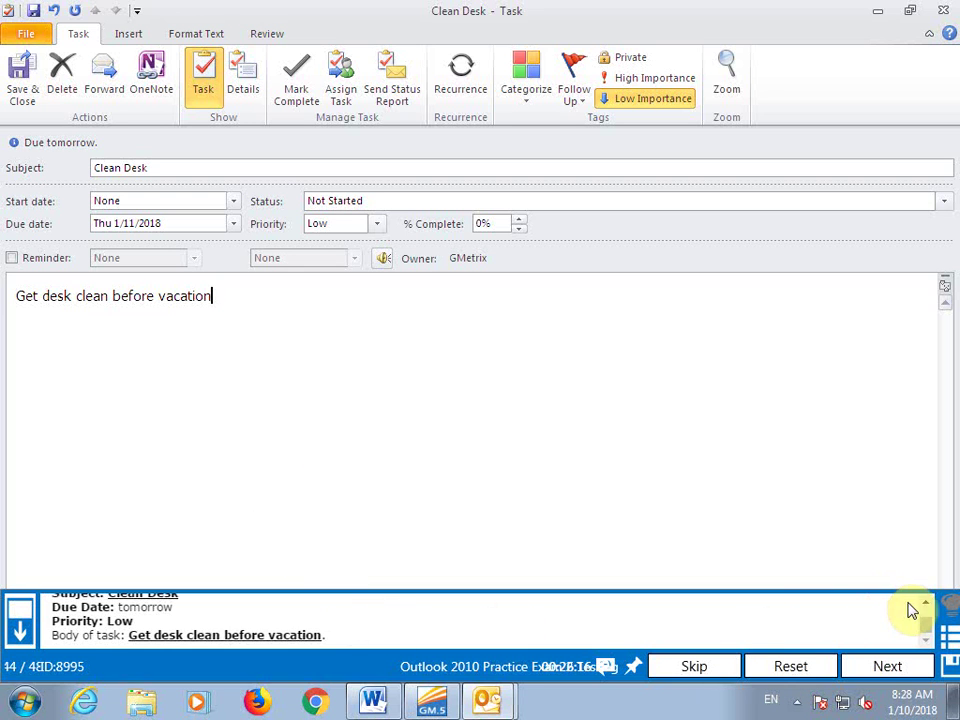
pyautogui.click(926, 602)
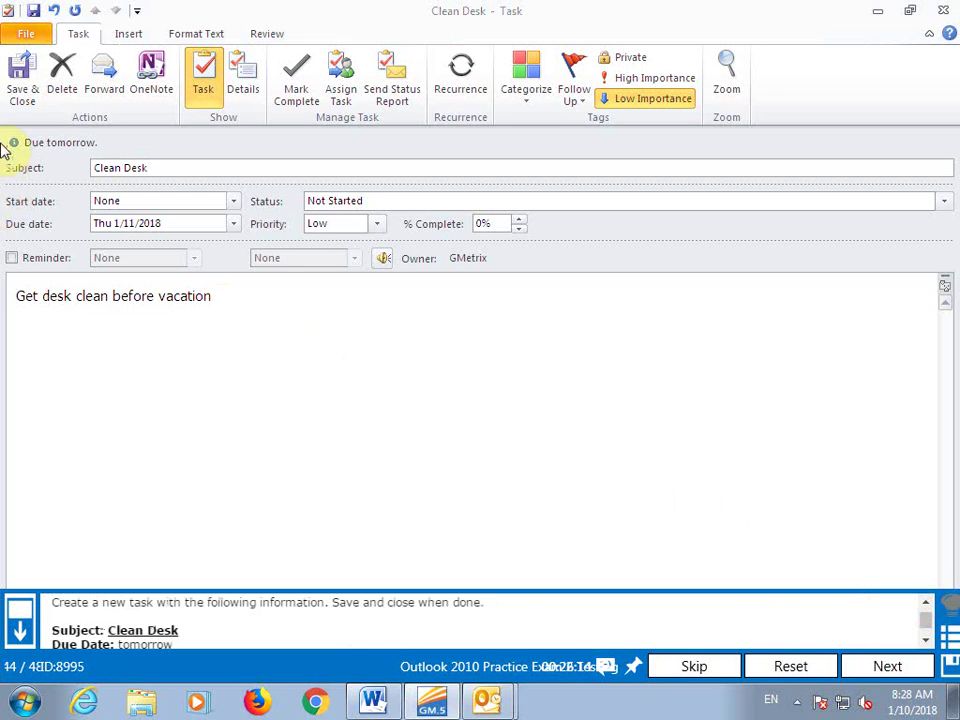
pyautogui.click(24, 72)
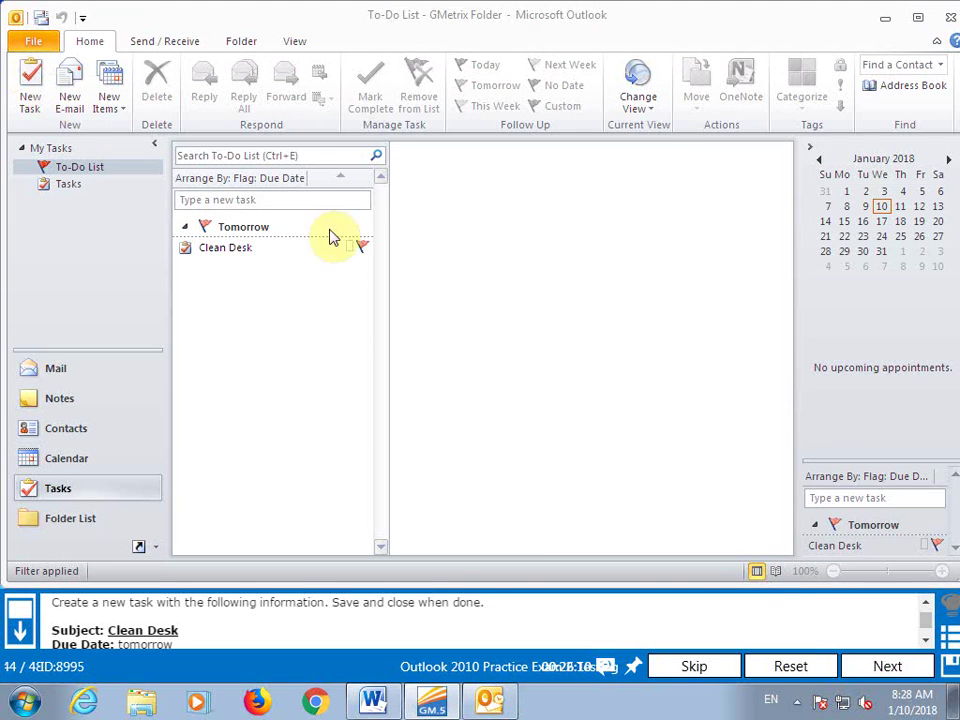
pyautogui.click(872, 657)
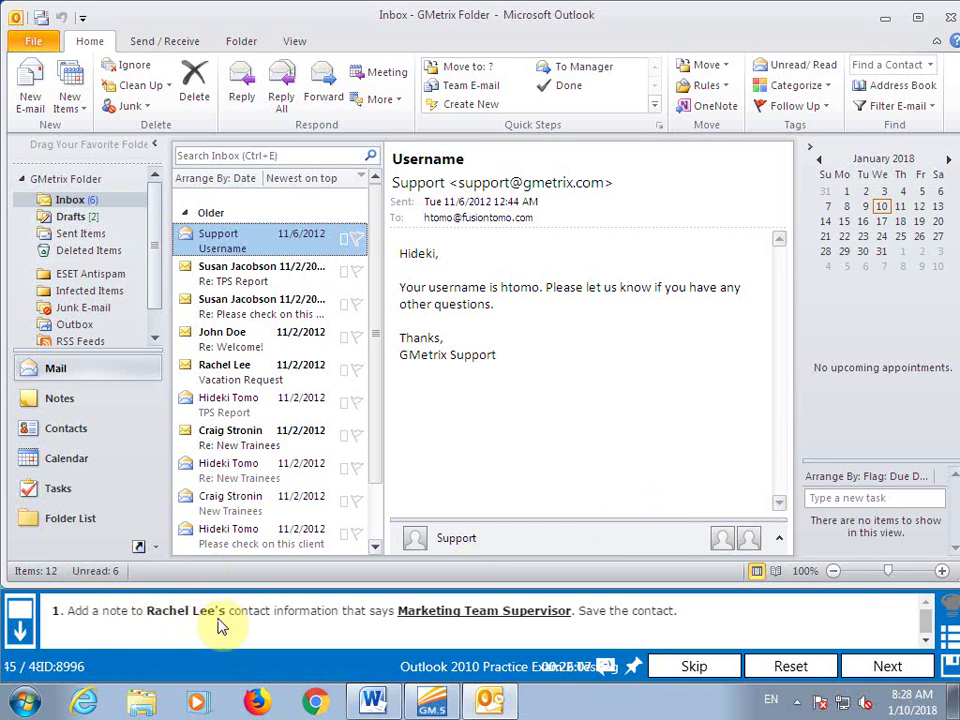
# Write 'Marketing Team Supervisor' in the lower-right contact's notes, save it, and submit the task
pyautogui.click(66, 428)
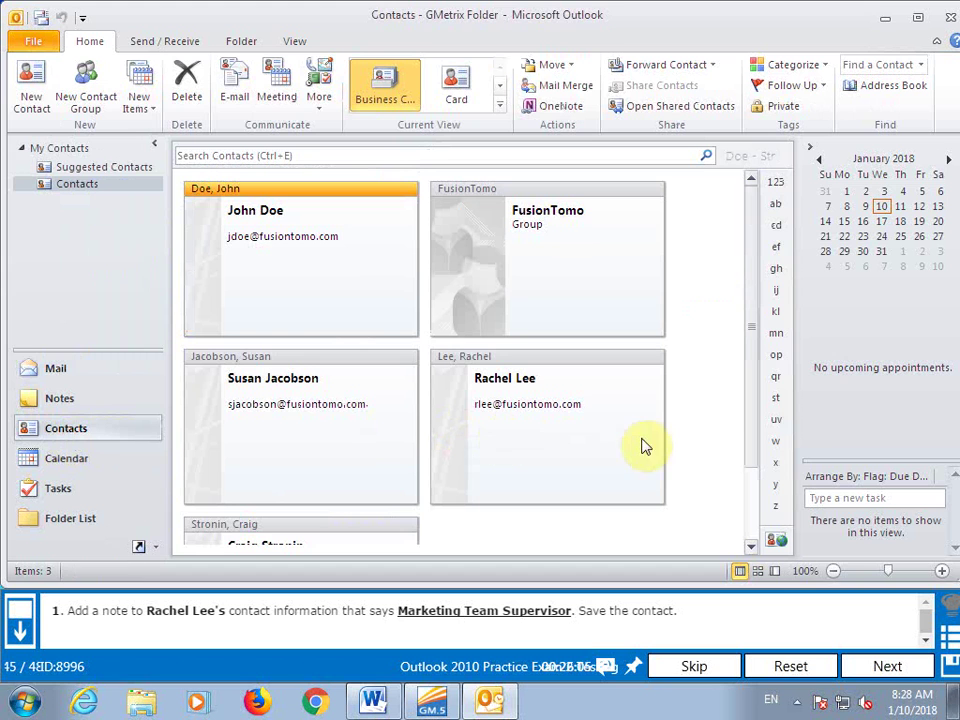
pyautogui.doubleClick(590, 428)
pyautogui.click(598, 380)
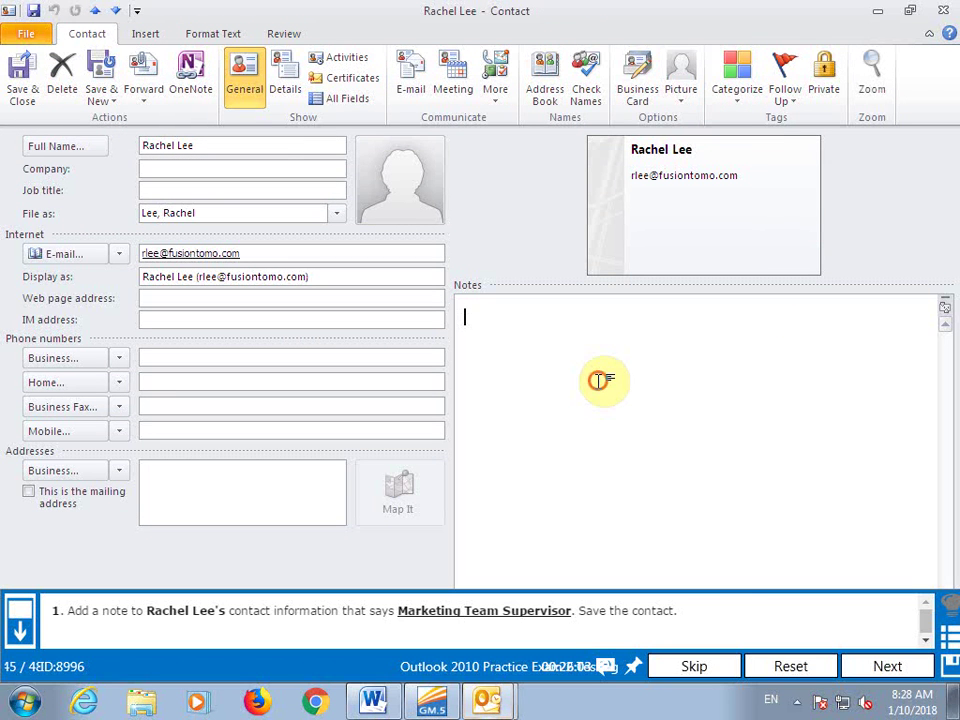
pyautogui.write('Marketing Team Supervisor')
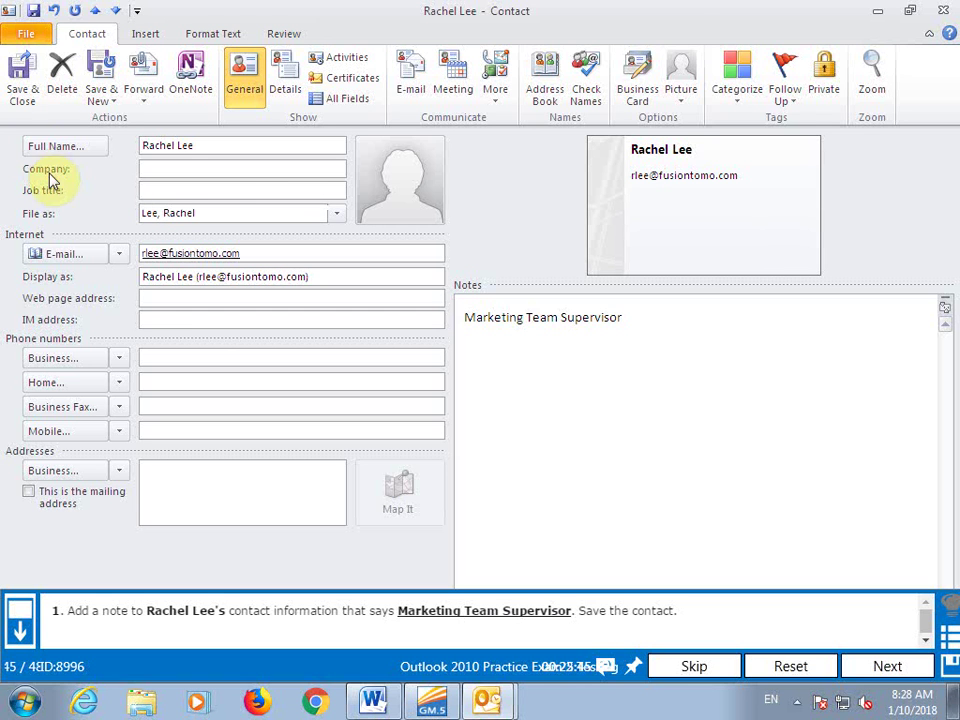
pyautogui.click(22, 80)
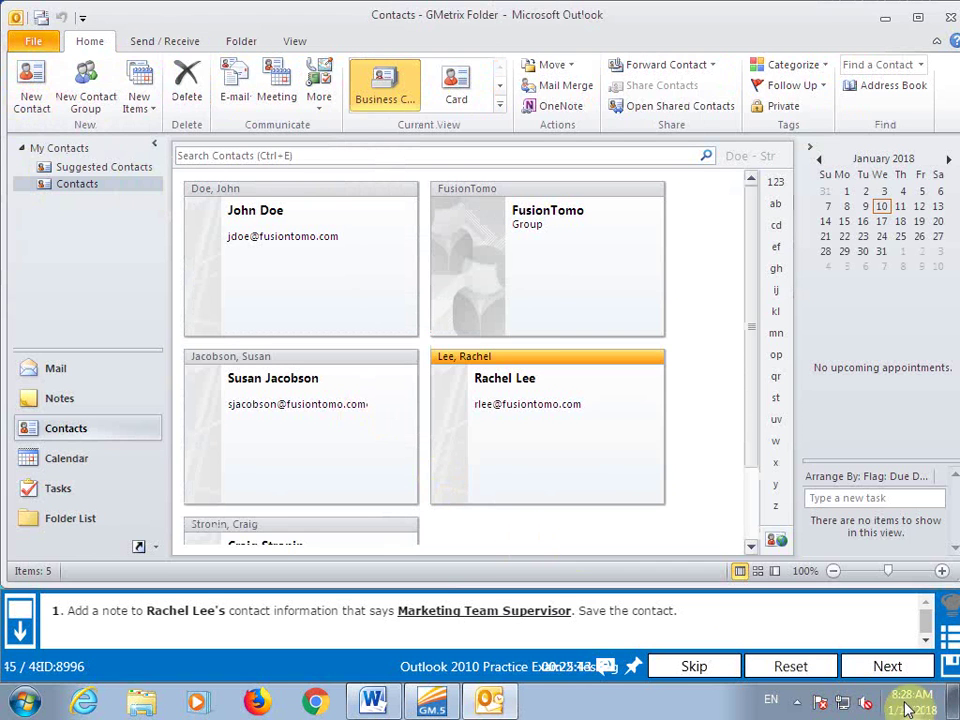
pyautogui.click(900, 668)
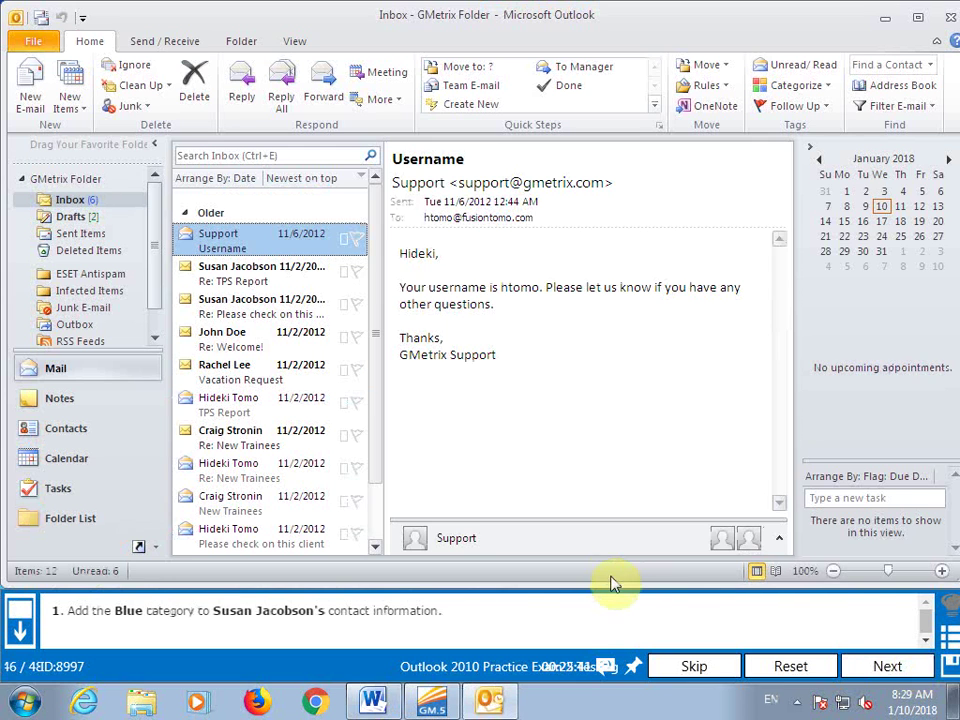
# Tag the lower-left contact with Blue Category, keeping its default name, and submit the task
pyautogui.click(88, 433)
pyautogui.click(360, 409)
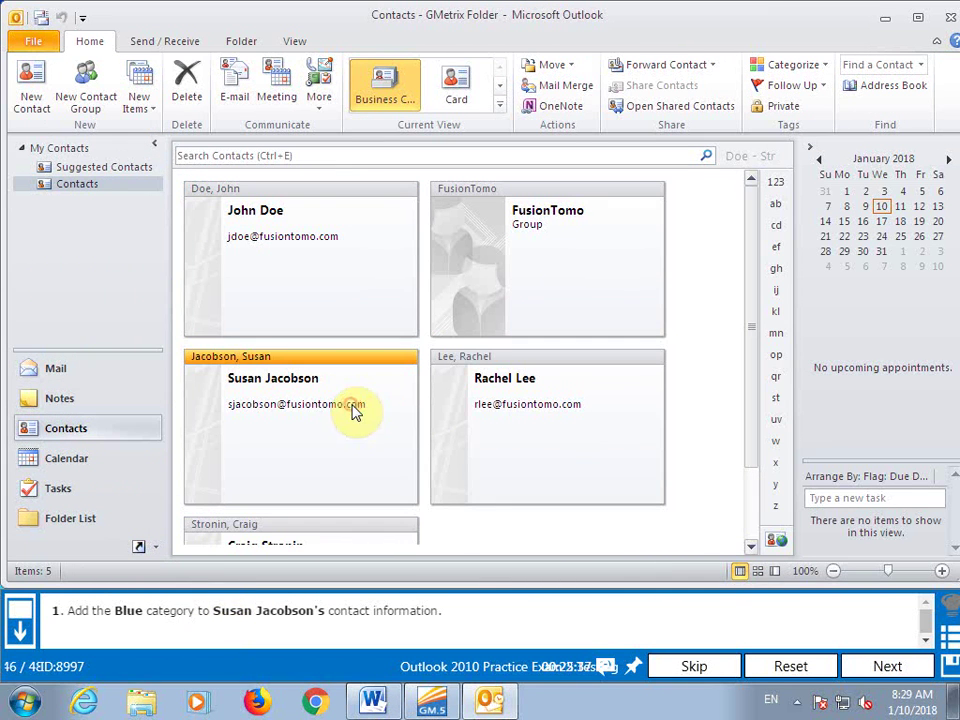
pyautogui.click(822, 66)
pyautogui.click(808, 112)
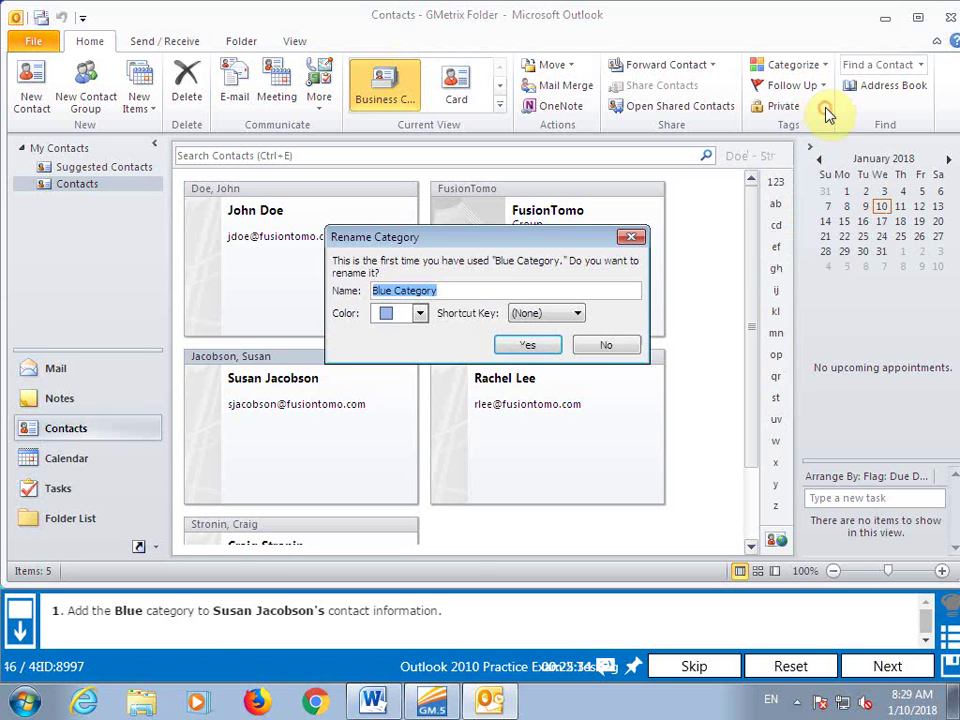
pyautogui.click(522, 350)
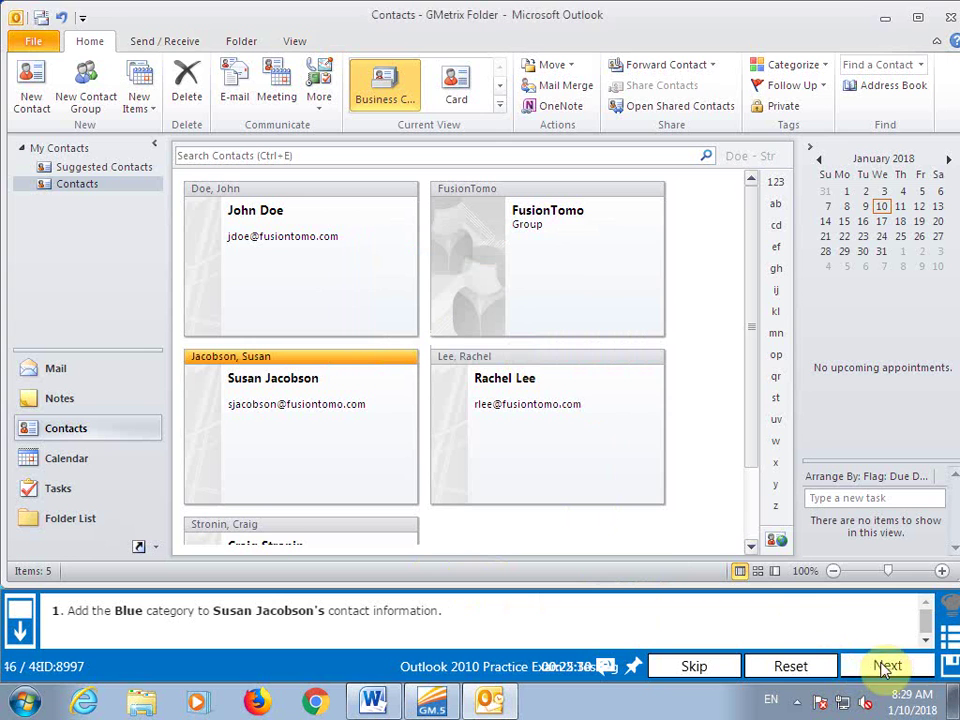
pyautogui.click(884, 668)
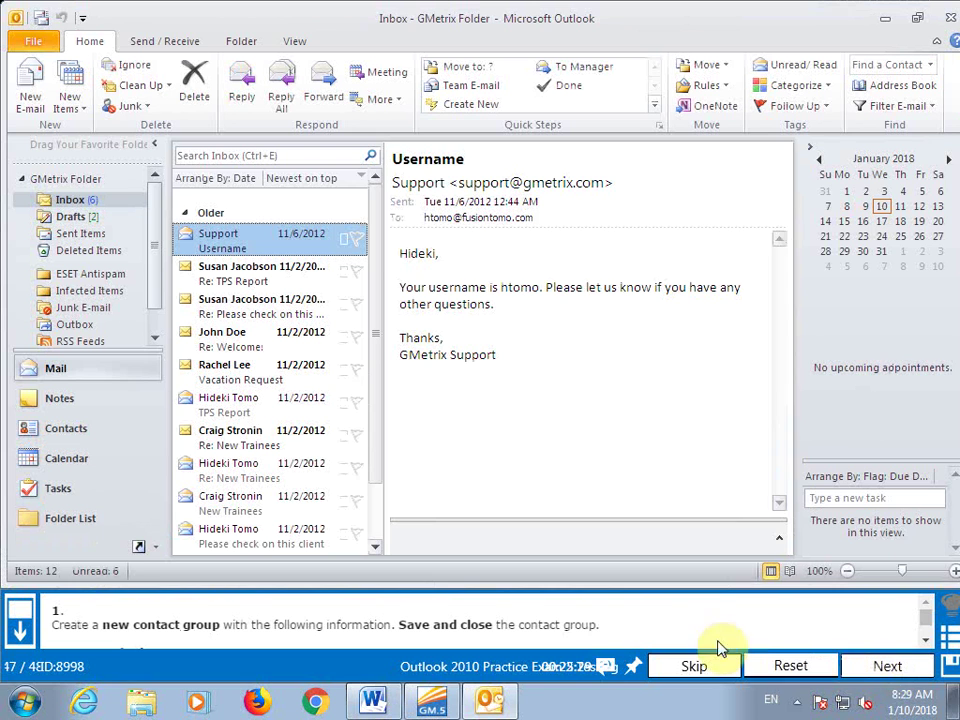
# Start a new contact group named 'Marketing Team'
pyautogui.click(94, 428)
pyautogui.click(94, 96)
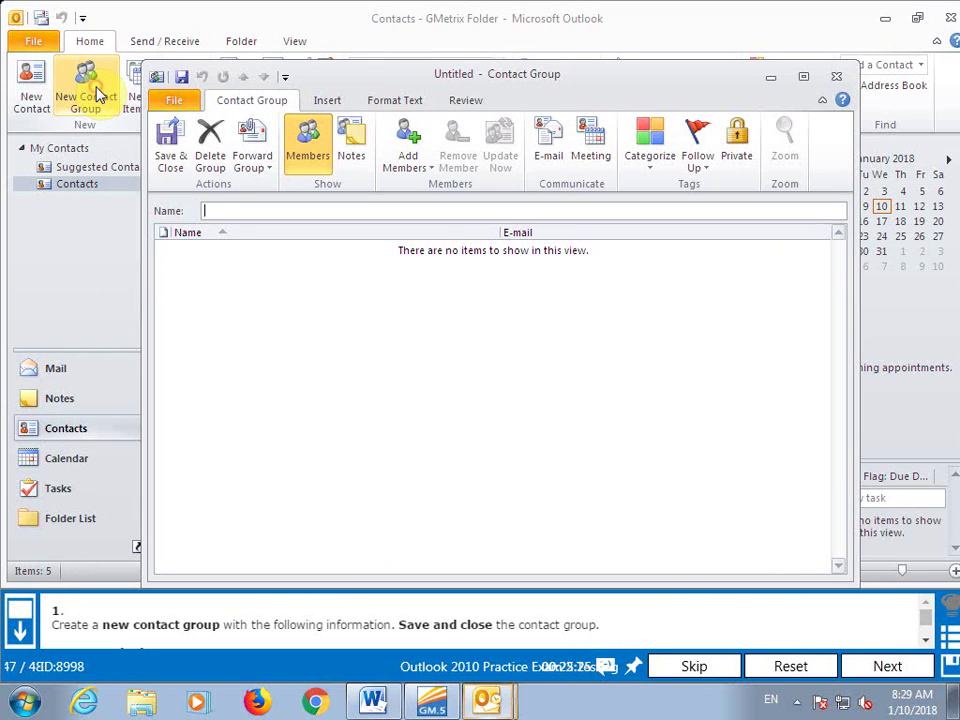
pyautogui.click(925, 640)
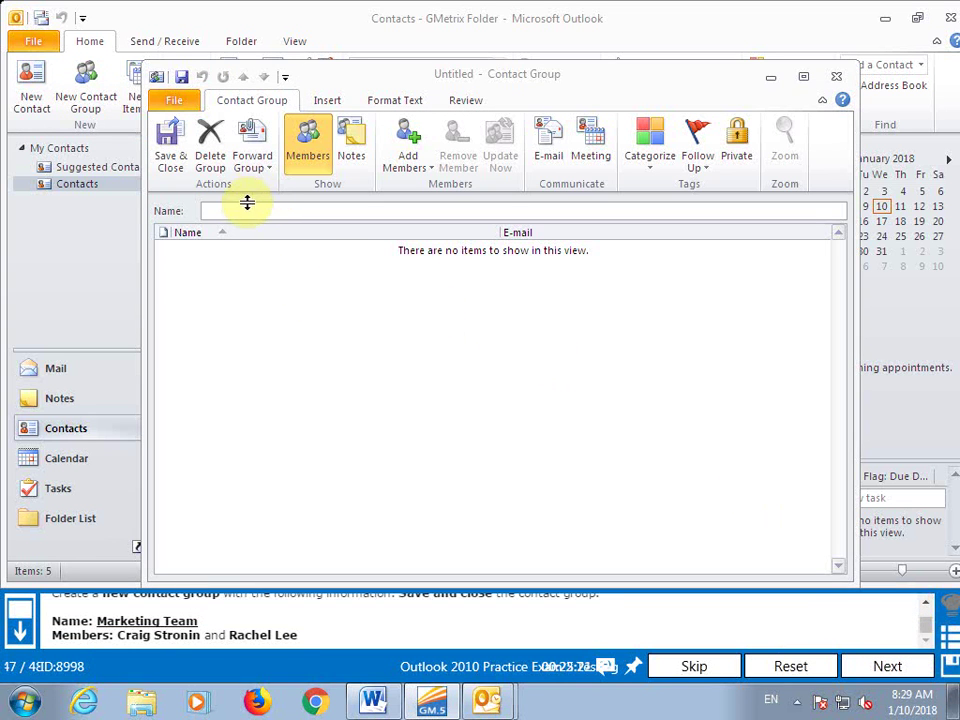
pyautogui.click(248, 208)
pyautogui.write('Marketing Team')
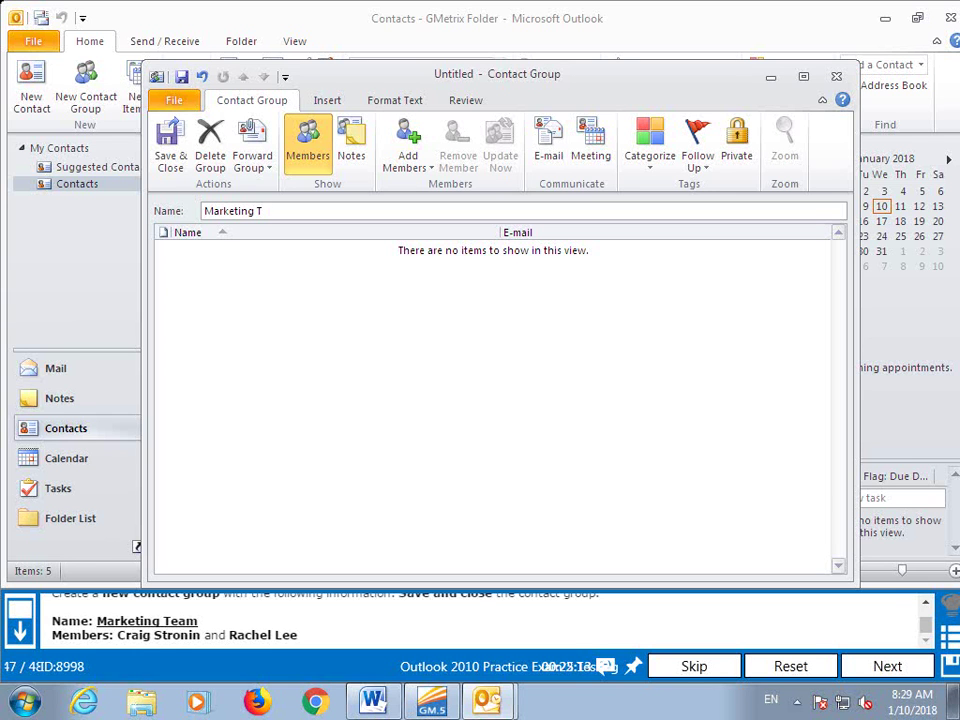
pyautogui.click(315, 474)
# Add the two requested contacts from the address book, save the group, and submit
pyautogui.click(410, 160)
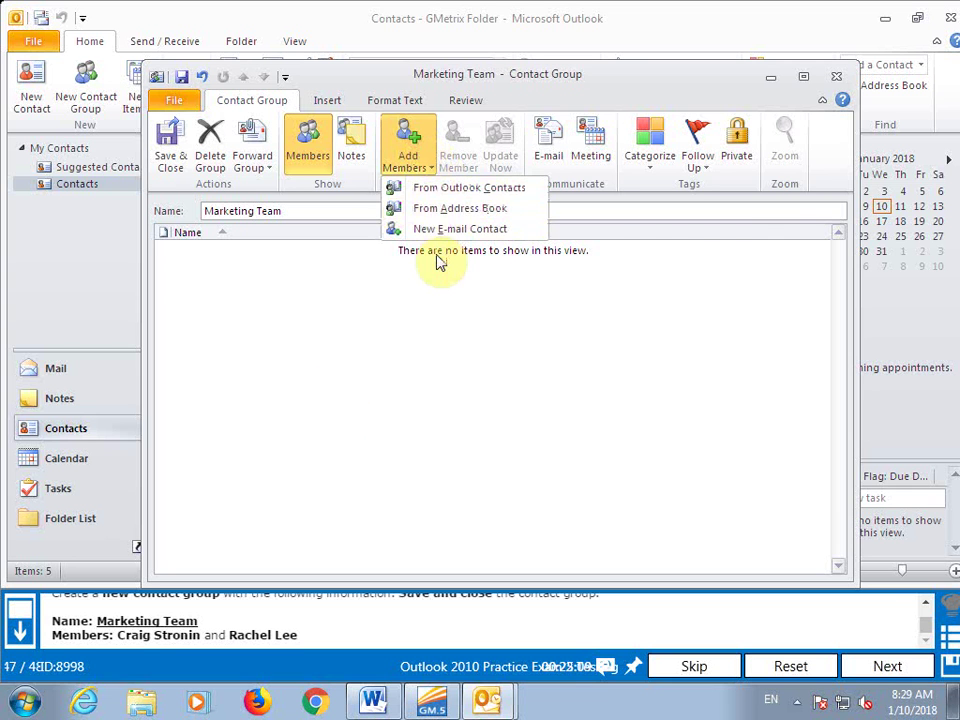
pyautogui.click(439, 208)
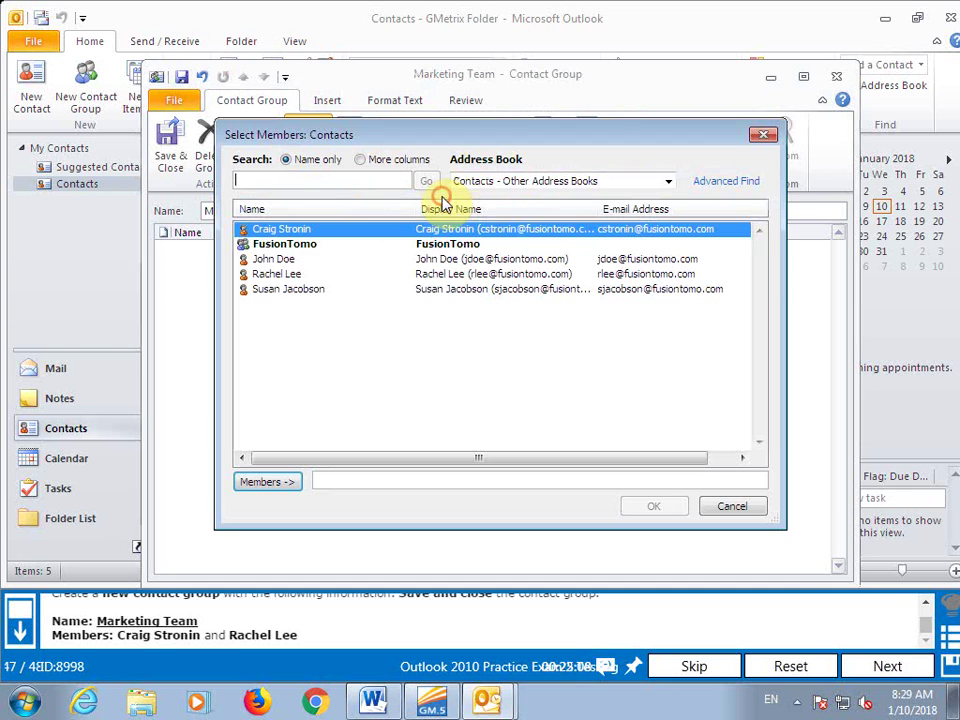
pyautogui.doubleClick(283, 229)
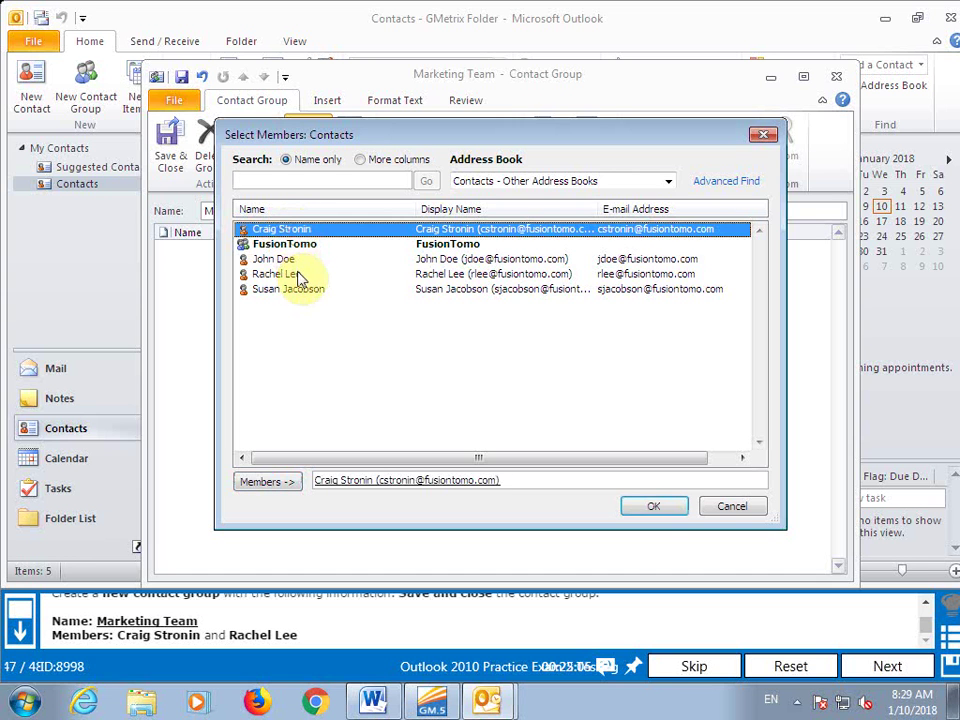
pyautogui.doubleClick(297, 274)
pyautogui.click(653, 506)
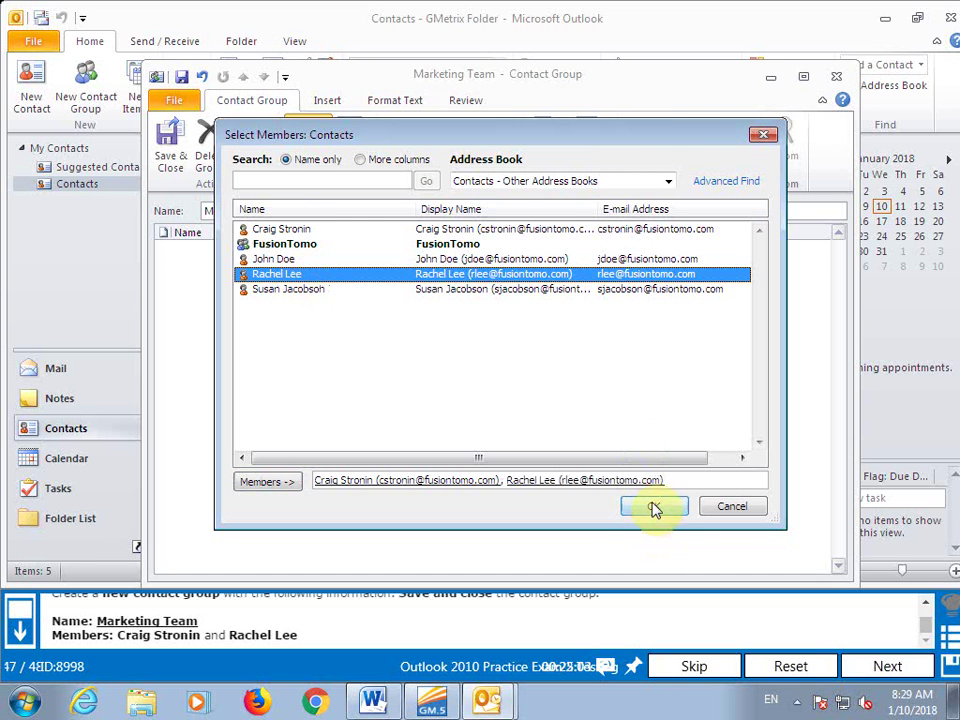
pyautogui.click(168, 150)
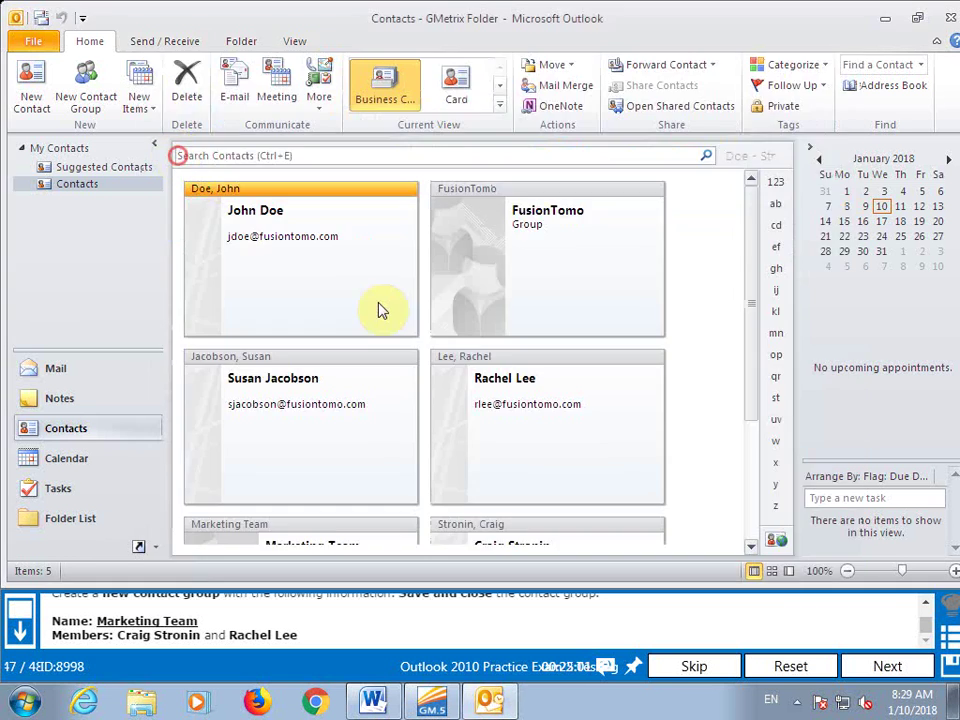
pyautogui.click(887, 666)
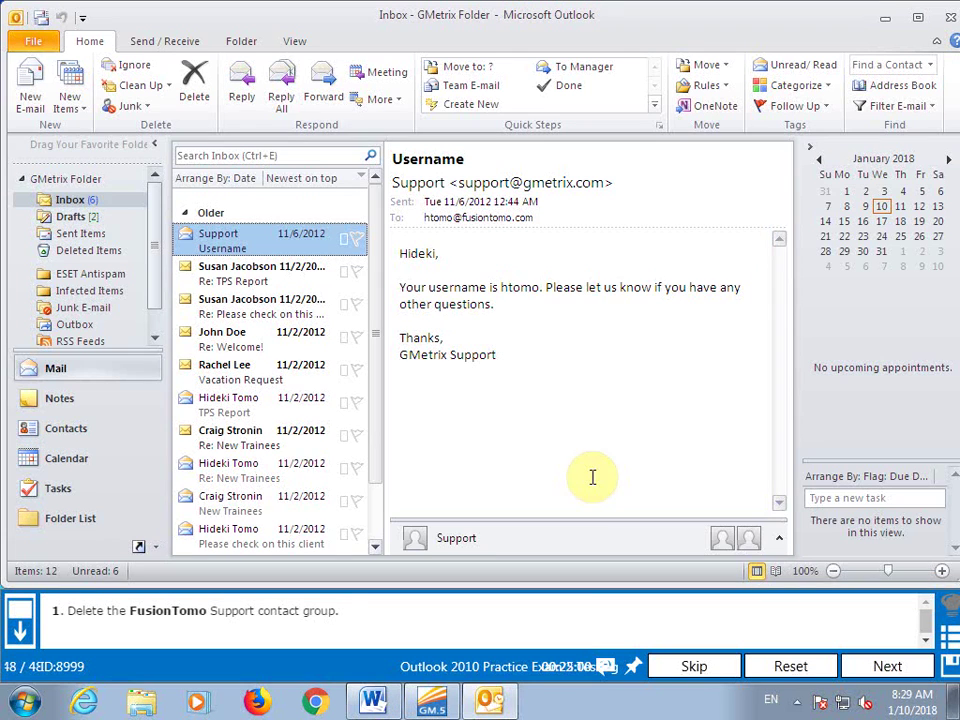
# Delete the FusionTomo contact group from Contacts and submit the final exam task
pyautogui.click(58, 433)
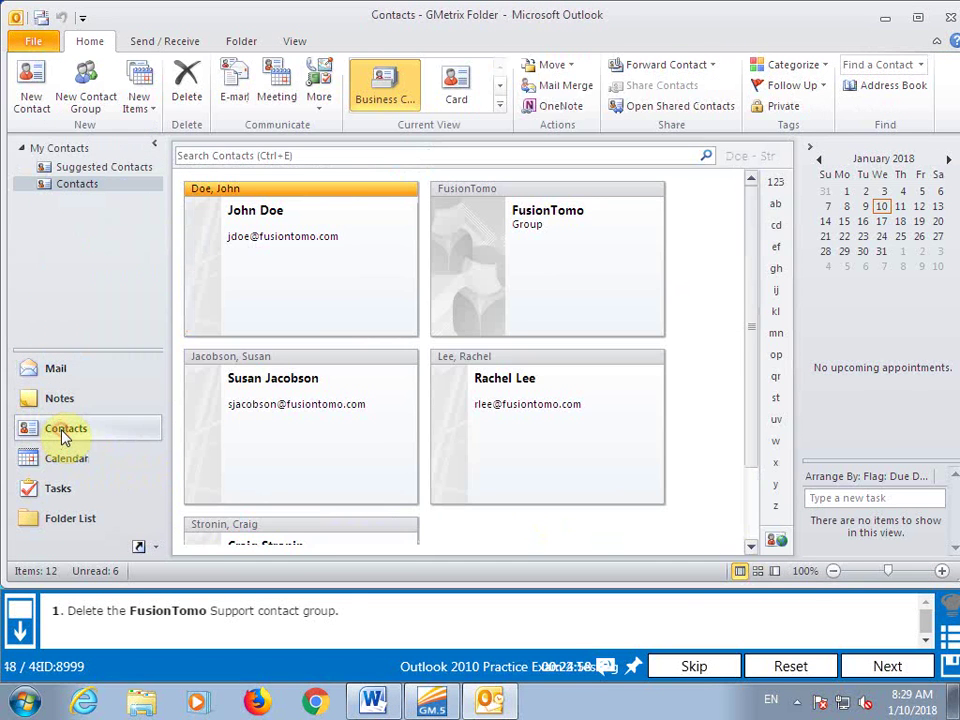
pyautogui.click(595, 243)
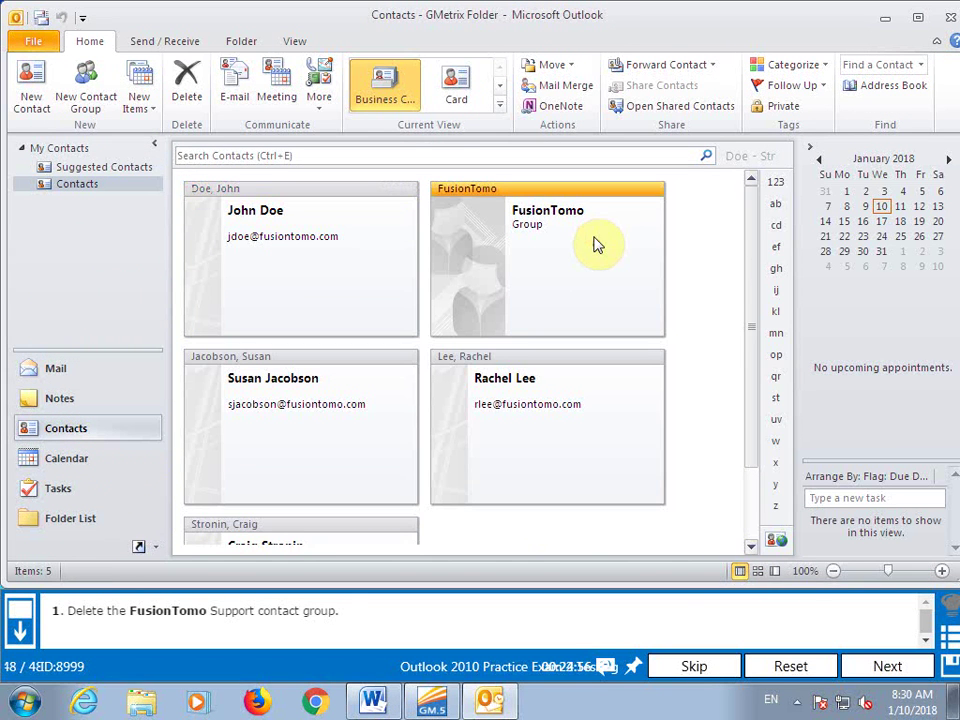
pyautogui.click(185, 80)
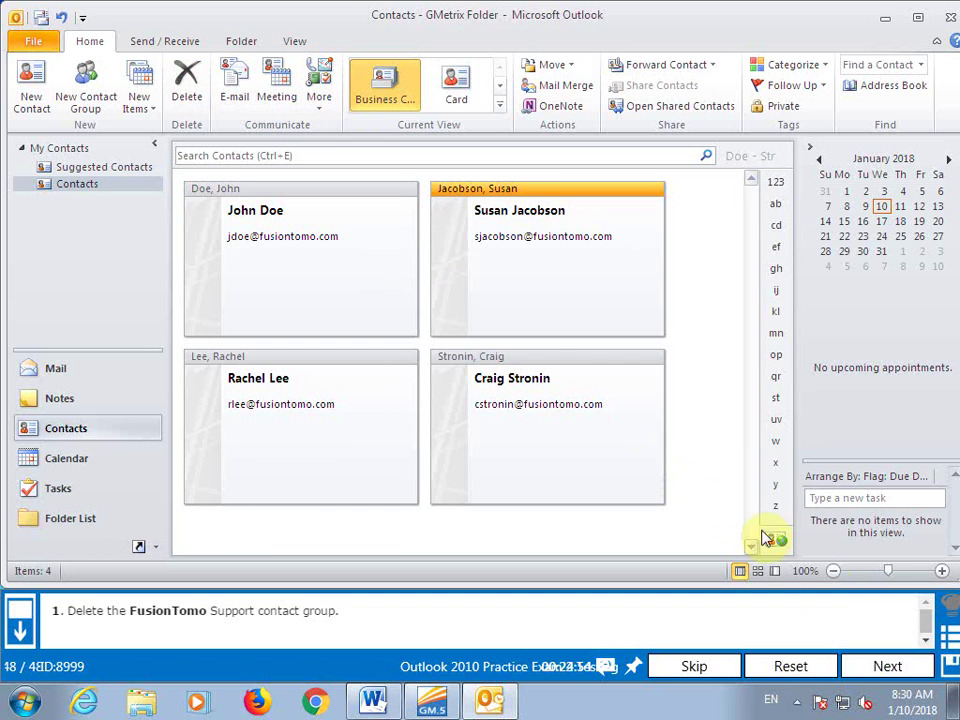
pyautogui.click(903, 675)
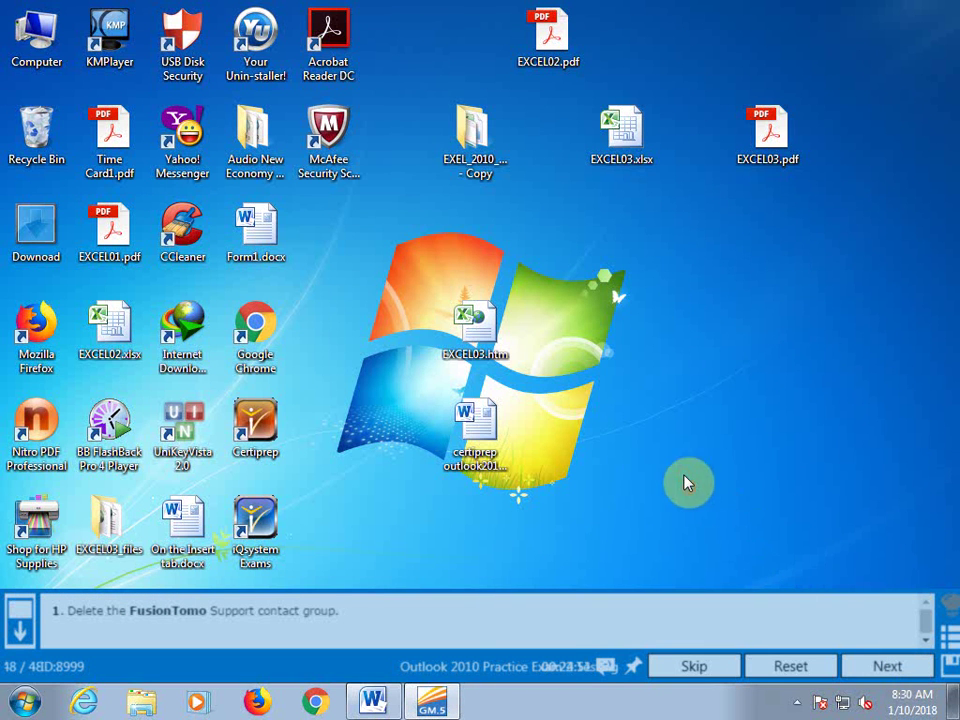
# Grade and submit the practice test, then view the 95.8% result
pyautogui.click(684, 388)
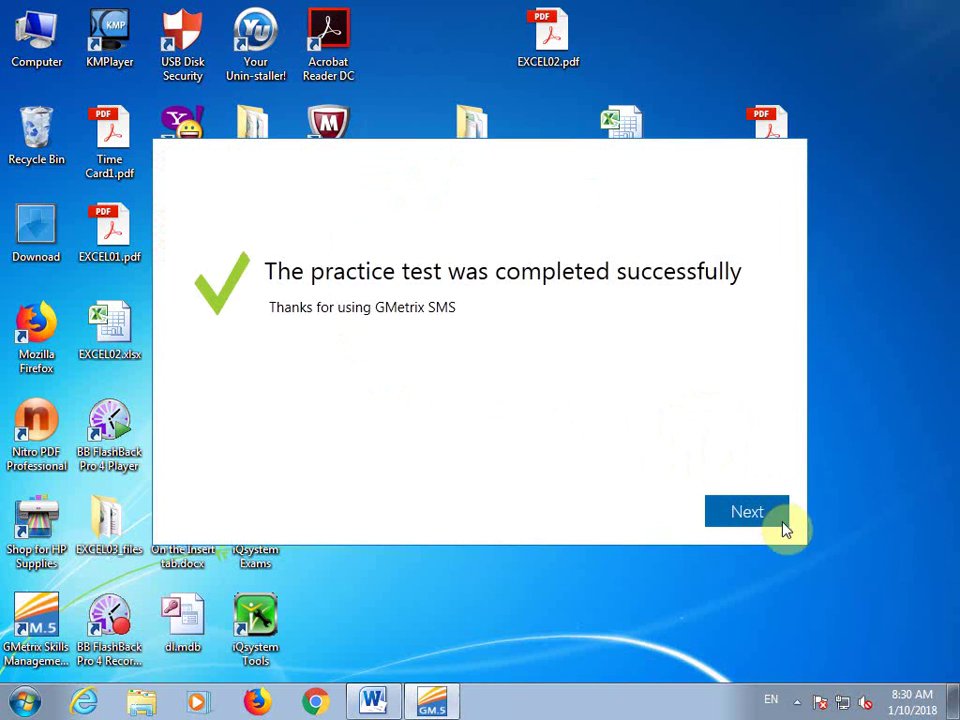
pyautogui.click(768, 515)
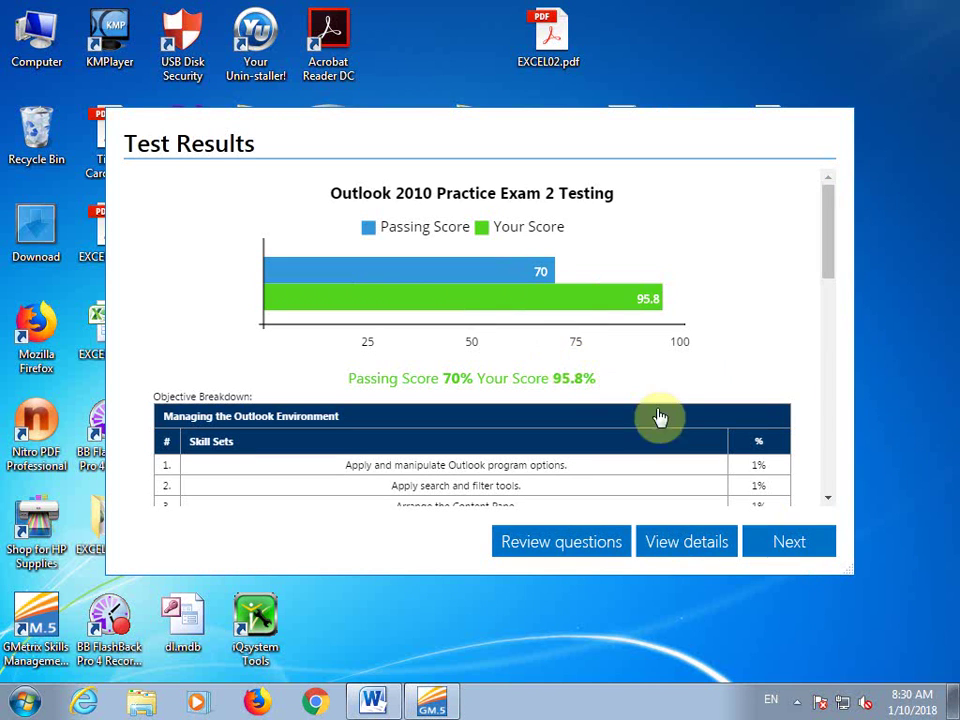
pyautogui.moveTo(831, 253)
pyautogui.mouseDown()
pyautogui.moveTo(827, 497)
pyautogui.moveTo(814, 439)
pyautogui.mouseUp()
# Mark question 42, Forward Appointment, and reopen it for review
pyautogui.click(560, 543)
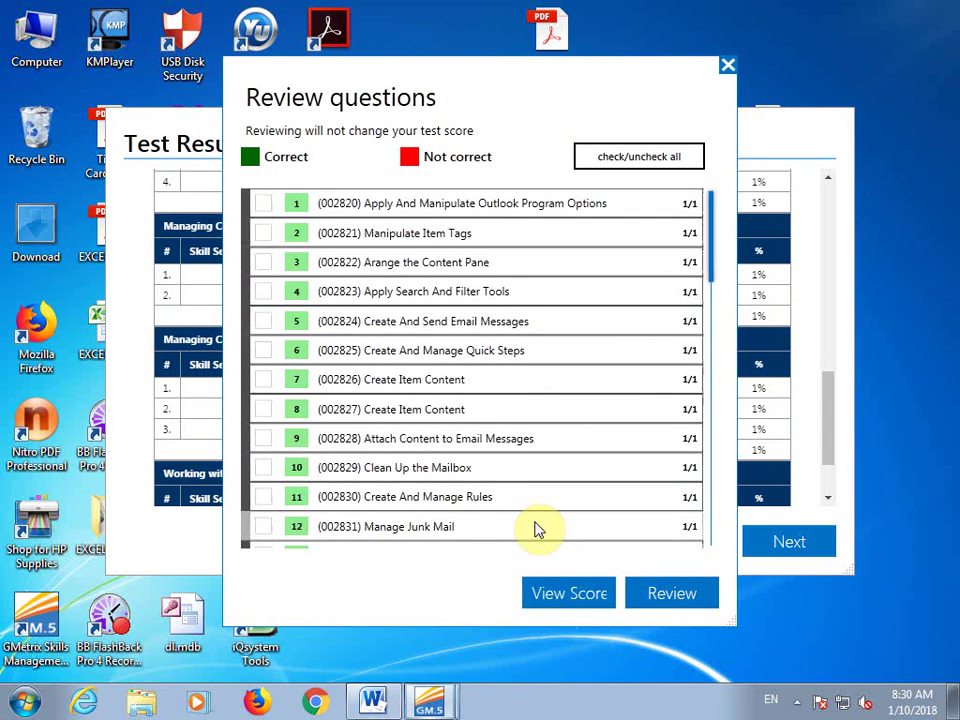
pyautogui.scroll(-1, 482, 465)
pyautogui.scroll(-3, 478, 465)
pyautogui.scroll(-8, 478, 465)
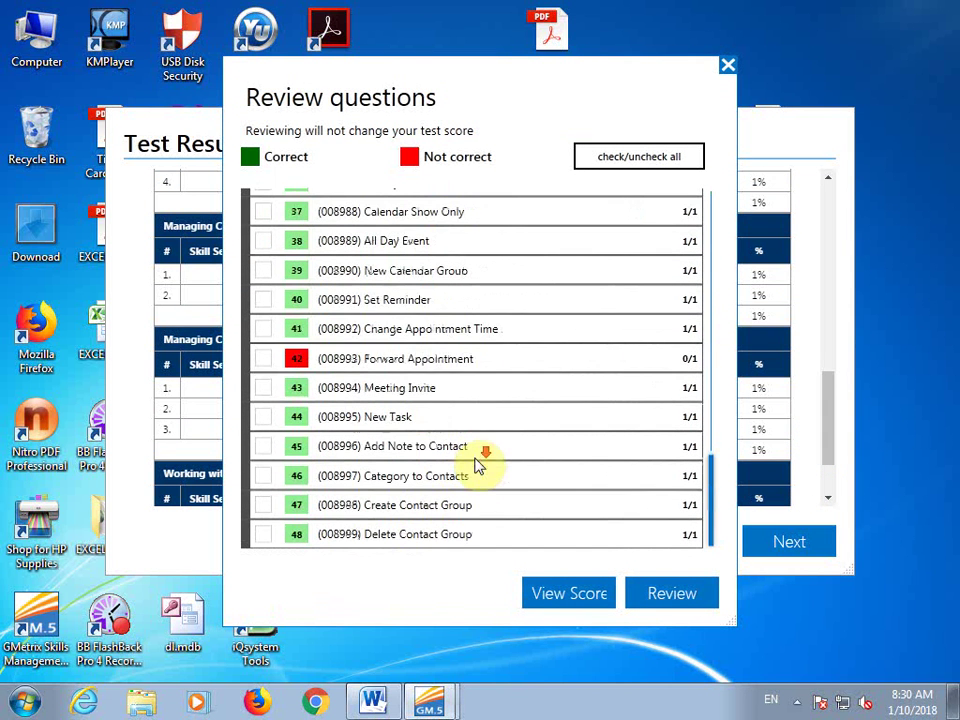
pyautogui.click(263, 358)
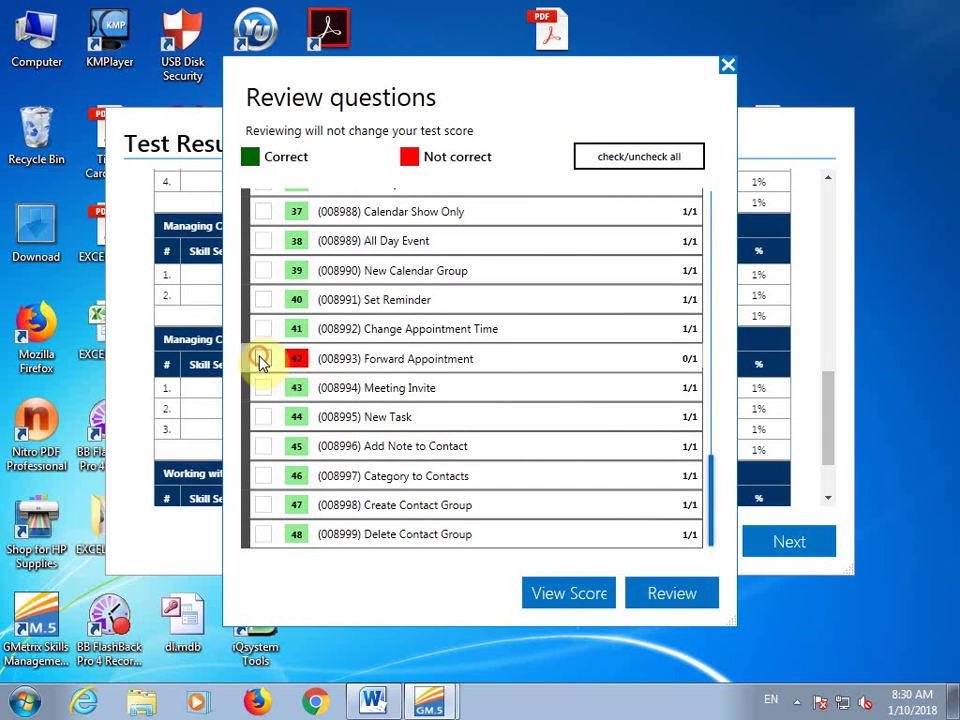
pyautogui.click(674, 597)
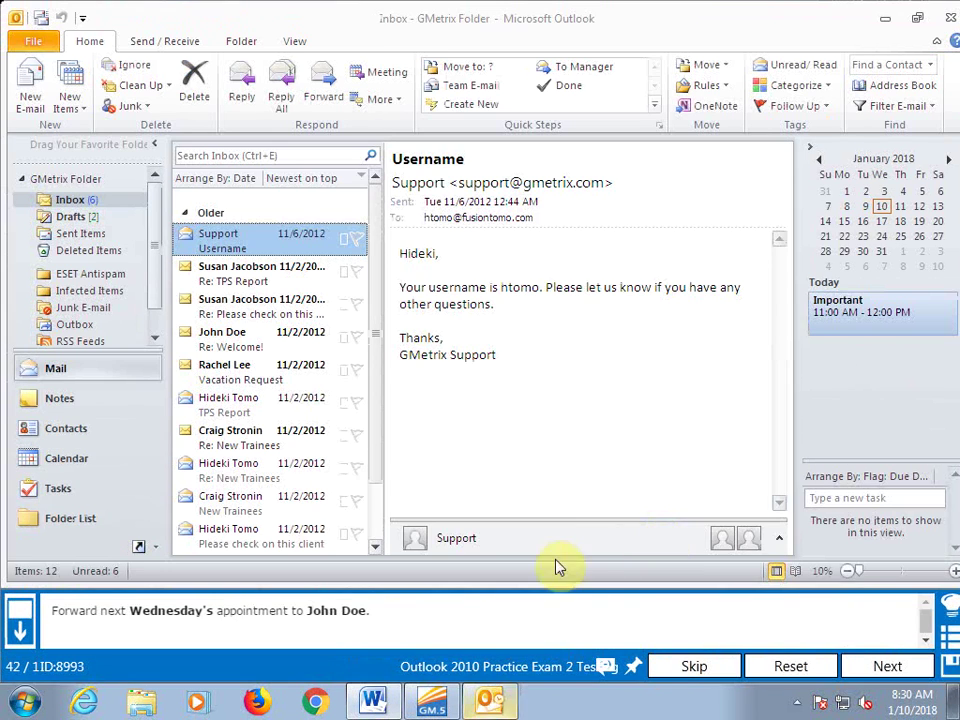
# Open Wednesday's Important appointment and forward it as a message
pyautogui.moveTo(860, 306)
pyautogui.doubleClick(903, 315)
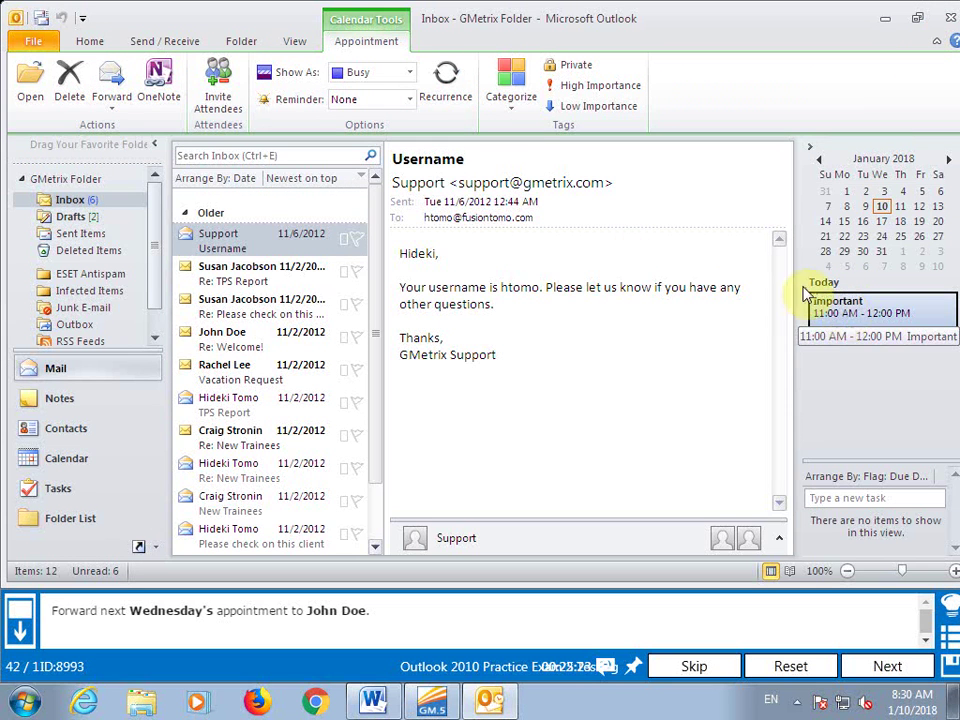
pyautogui.doubleClick(875, 312)
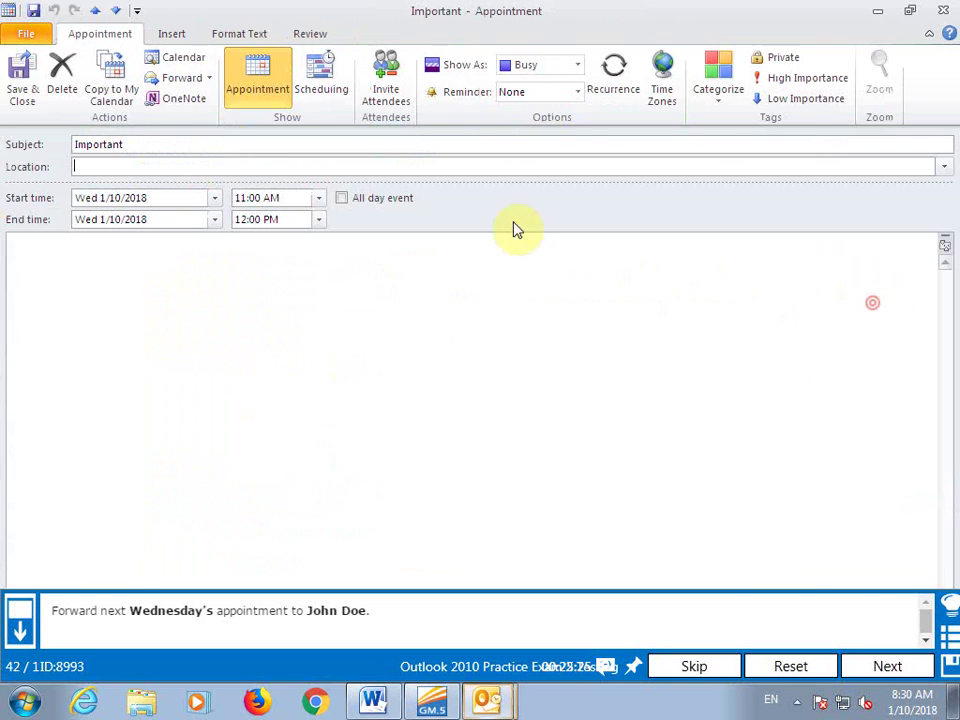
pyautogui.click(210, 80)
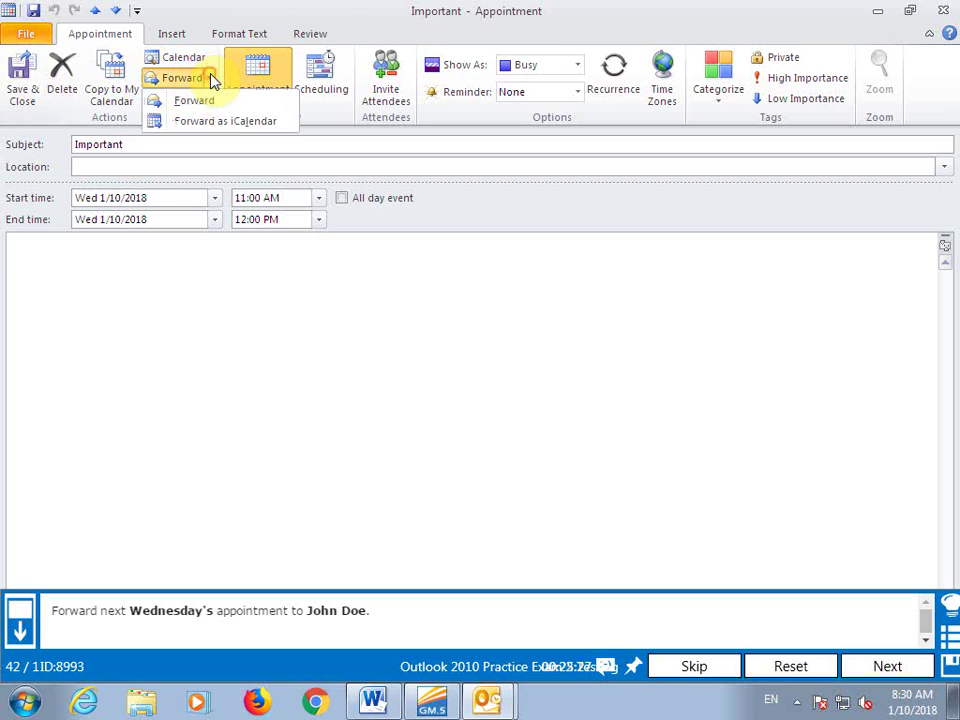
pyautogui.click(212, 100)
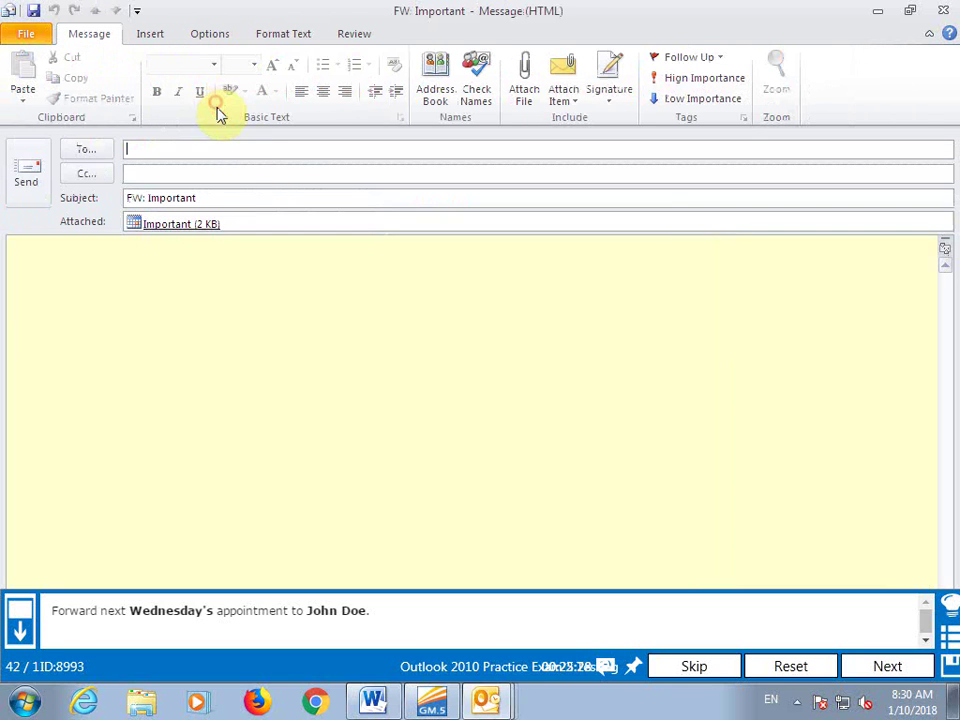
# Address the forward to the practice contact from the address book, send it, and finish the task
pyautogui.click(90, 152)
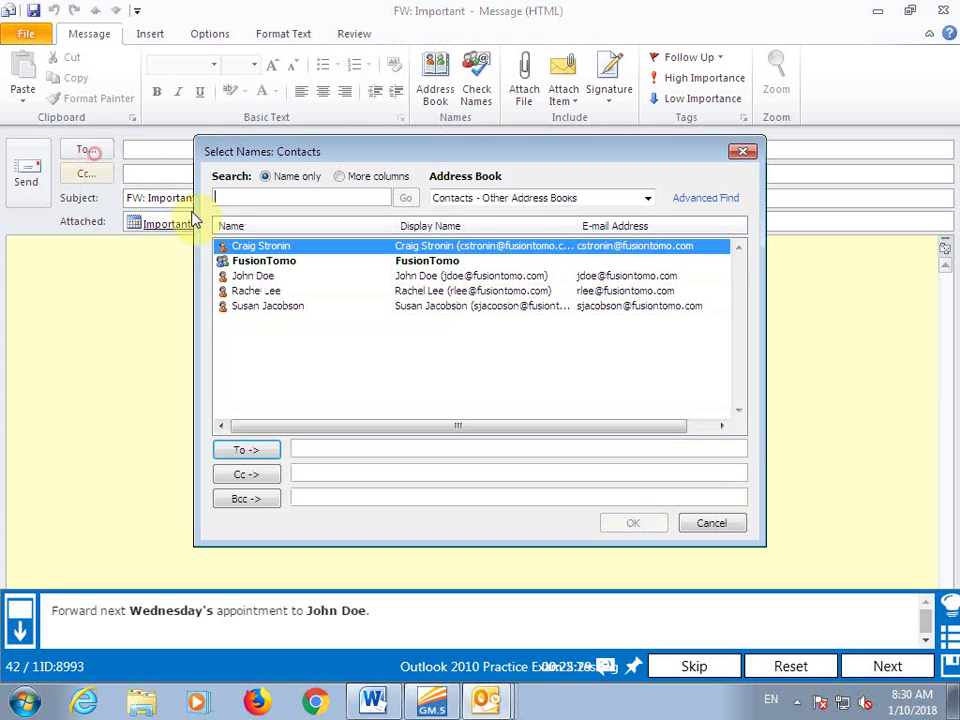
pyautogui.doubleClick(253, 277)
pyautogui.click(622, 523)
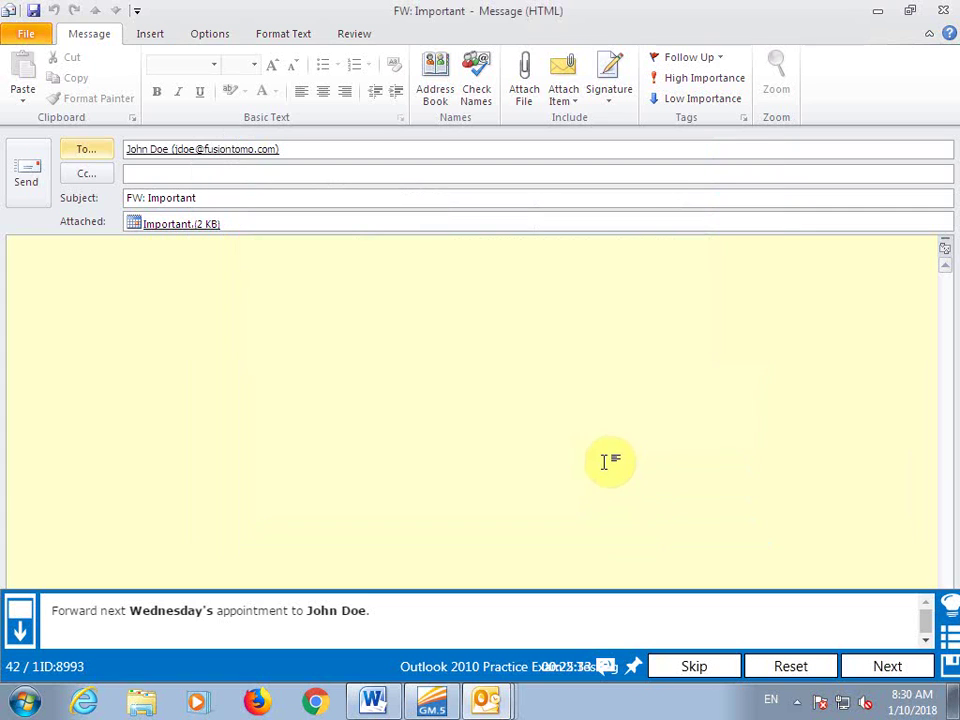
pyautogui.click(27, 171)
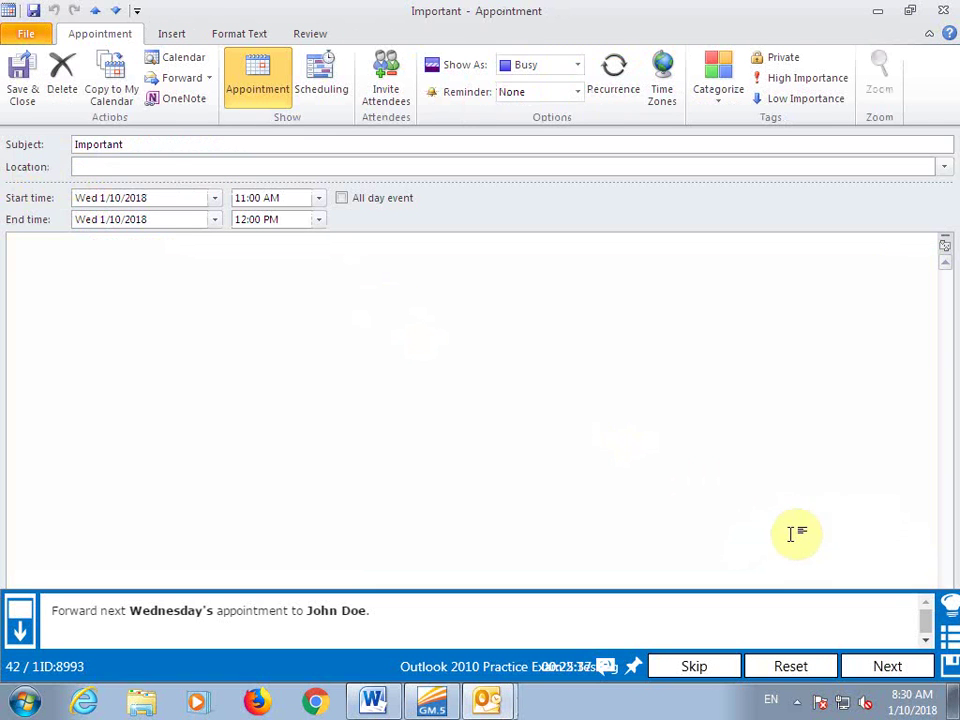
pyautogui.click(940, 10)
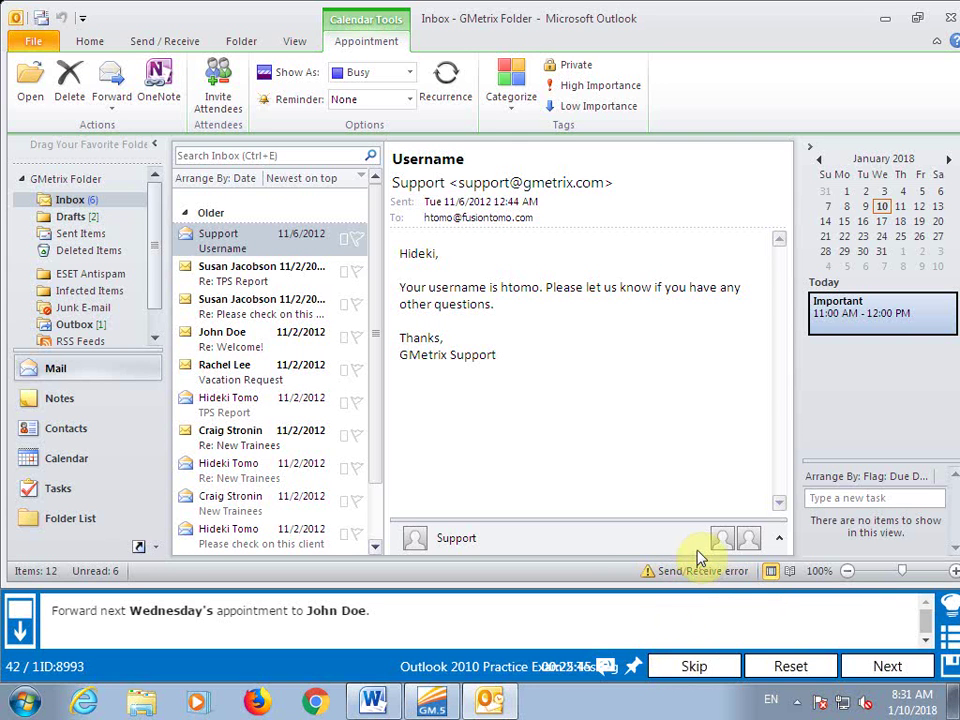
pyautogui.click(887, 666)
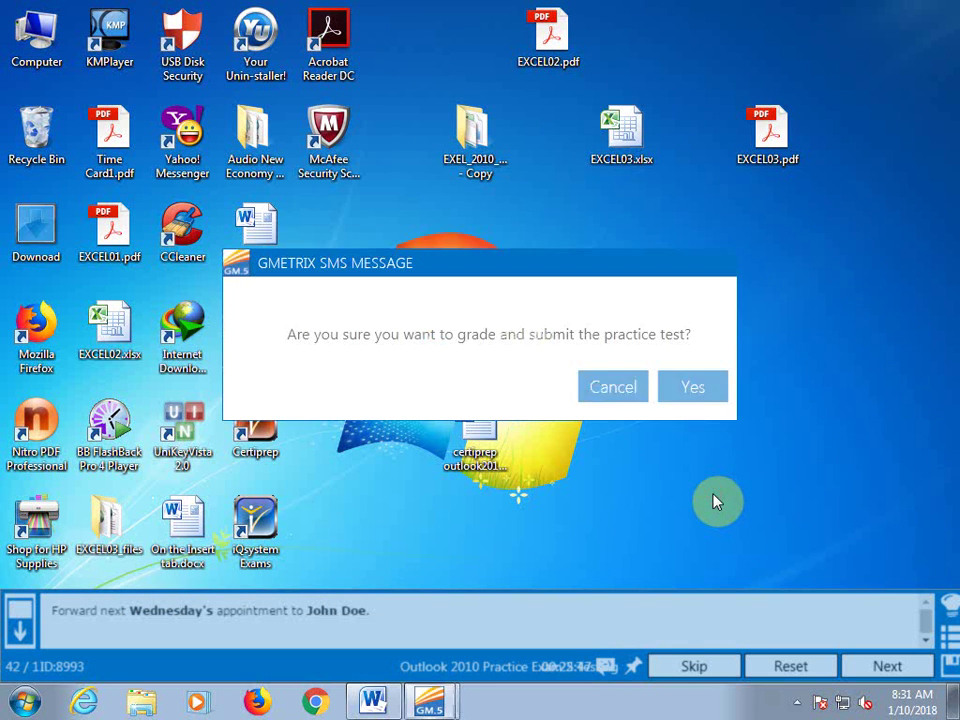
# Confirm grading and submitting the reviewed practice test
pyautogui.click(680, 388)
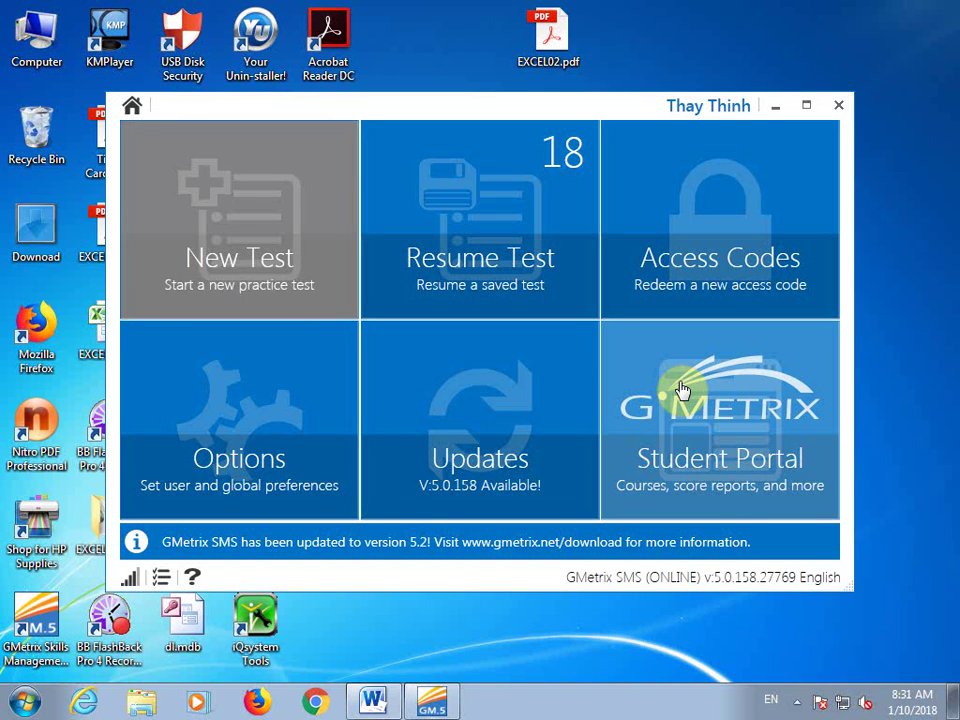